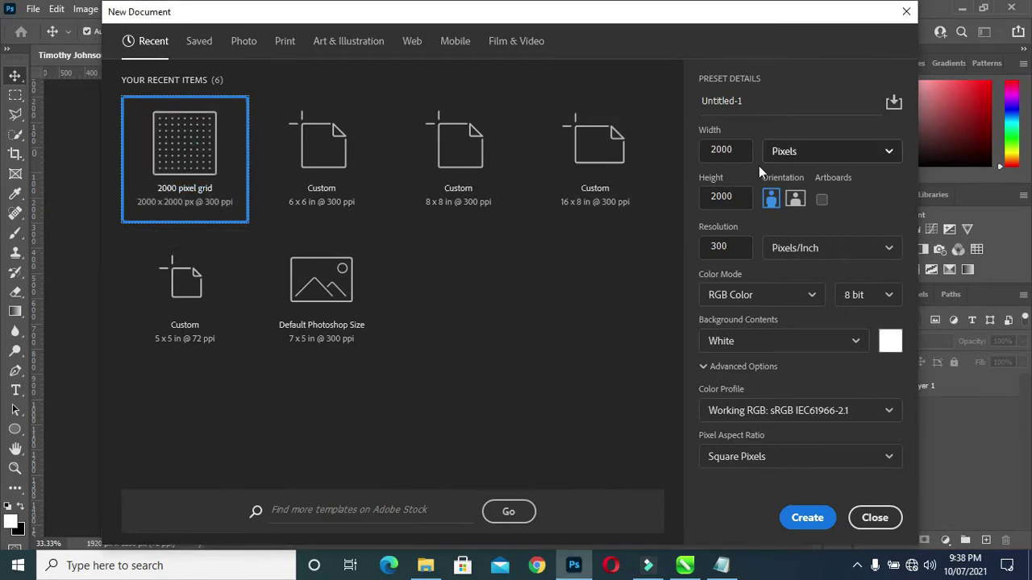
Step: Create a 2000 × 2000 px, 300 ppi white document from the 2000 pixel grid preset
{"action": "left_click", "coordinate": [809, 520]}
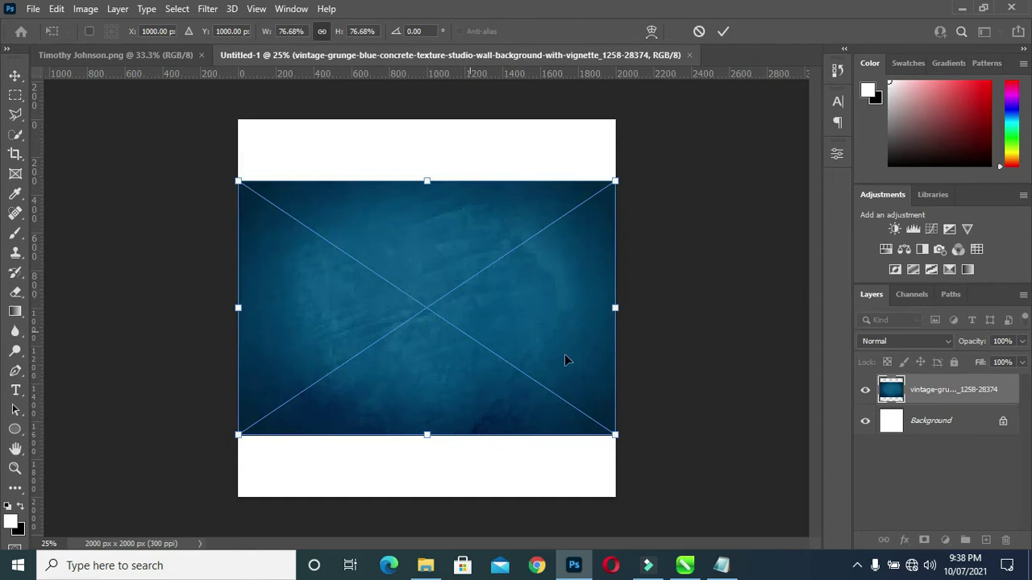
Step: Enlarge and reposition the placed blue grunge texture to cover most of the canvas
{"action": "left_click_drag", "start_coordinate": [615, 435], "coordinate": [676, 478]}
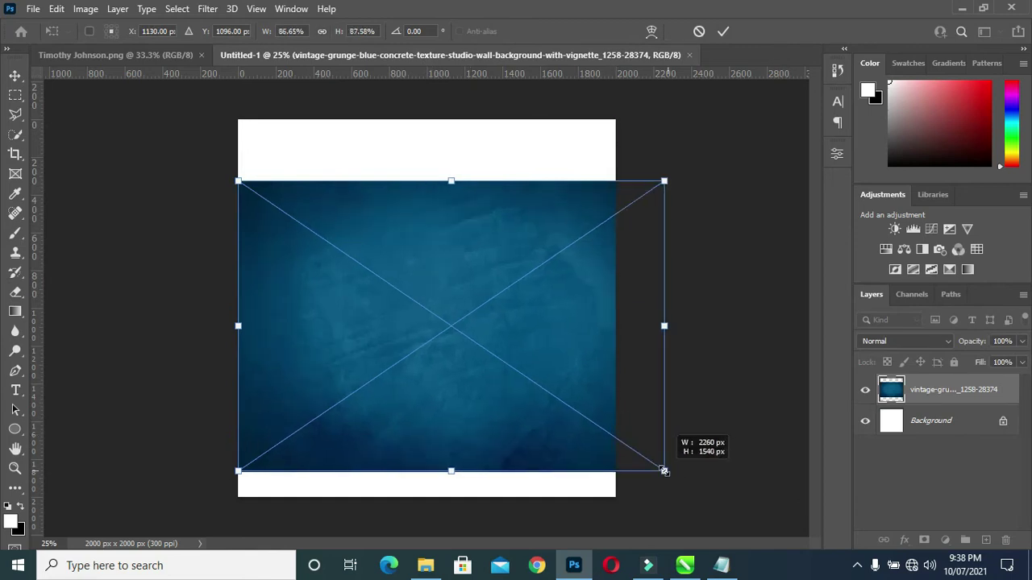
{"action": "left_click_drag", "start_coordinate": [237, 182], "coordinate": [177, 138]}
{"action": "mouse_move", "coordinate": [413, 226]}
{"action": "left_mouse_down"}
{"action": "mouse_move", "coordinate": [401, 254]}
{"action": "mouse_move", "coordinate": [401, 201]}
{"action": "left_mouse_up"}
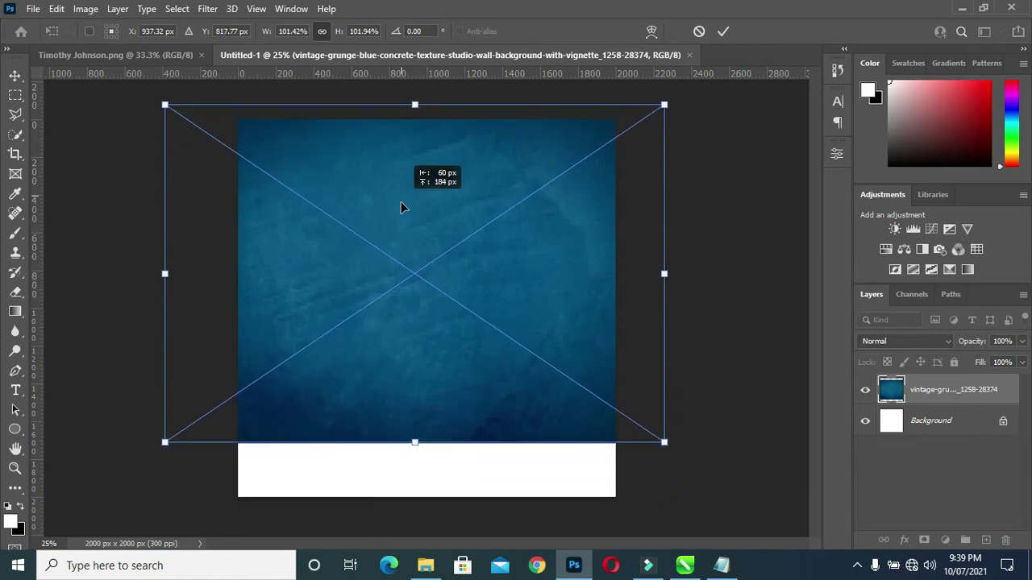
{"action": "left_click", "coordinate": [726, 32]}
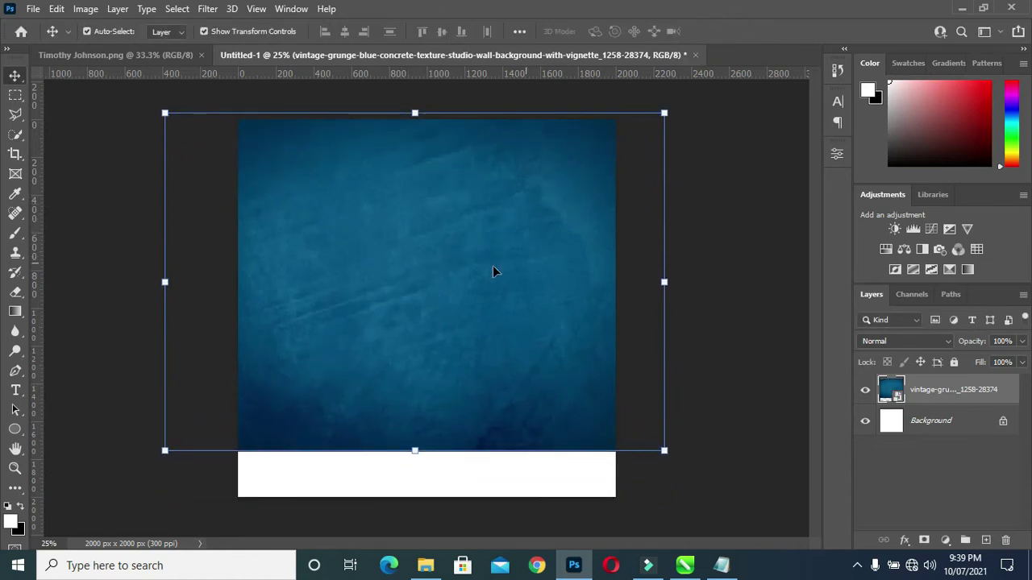
Step: Soften the texture with a 12.5 px Gaussian Blur
{"action": "left_click", "coordinate": [208, 10]}
{"action": "mouse_move", "coordinate": [217, 203]}
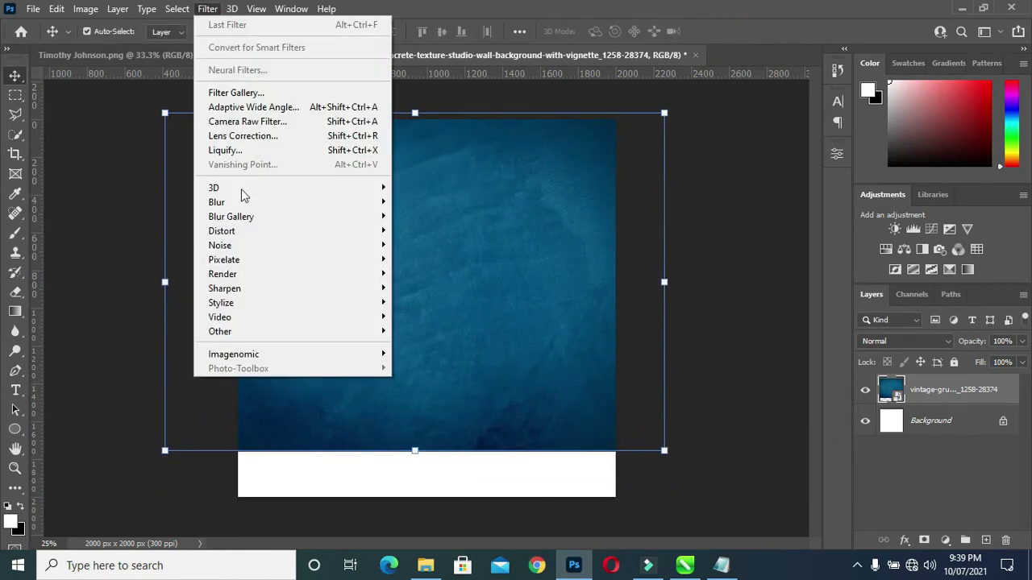
{"action": "left_click", "coordinate": [421, 258]}
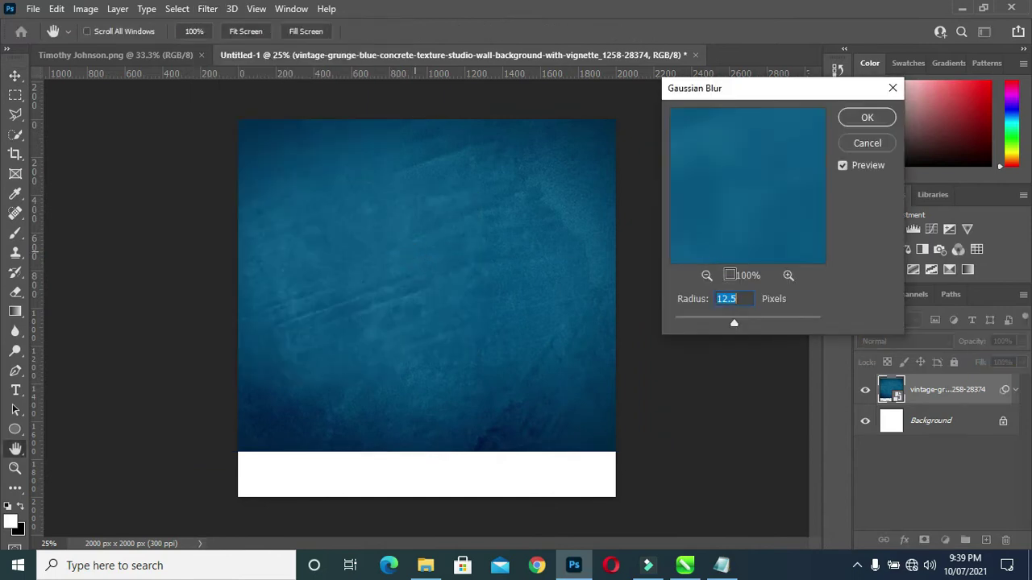
{"action": "left_click", "coordinate": [865, 119]}
{"action": "key", "text": "ctrl+t"}
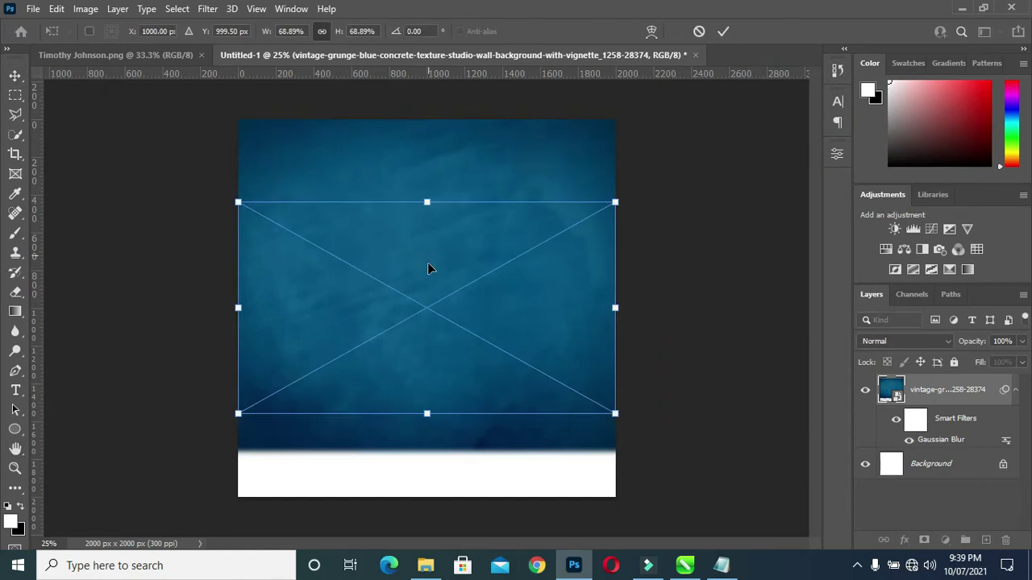
Step: Scale and position the pink-purple abstract image to fill the canvas
{"action": "left_click_drag", "start_coordinate": [427, 260], "coordinate": [417, 238]}
{"action": "mouse_move", "coordinate": [603, 391]}
{"action": "left_mouse_down"}
{"action": "mouse_move", "coordinate": [682, 451]}
{"action": "mouse_move", "coordinate": [719, 454]}
{"action": "left_mouse_up"}
{"action": "mouse_move", "coordinate": [428, 210]}
{"action": "left_mouse_down"}
{"action": "mouse_move", "coordinate": [392, 202]}
{"action": "mouse_move", "coordinate": [396, 221]}
{"action": "left_mouse_up"}
{"action": "left_click_drag", "start_coordinate": [413, 169], "coordinate": [426, 150]}
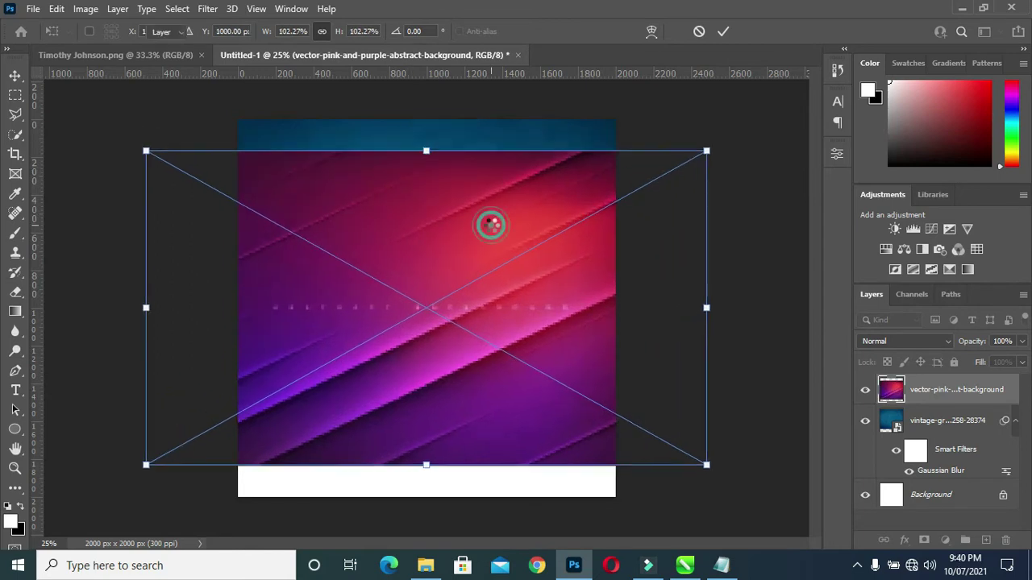
{"action": "key", "text": "Return"}
Step: Apply a 44.3 px Gaussian Blur to the pink-purple image
{"action": "left_click", "coordinate": [207, 9]}
{"action": "mouse_move", "coordinate": [216, 202]}
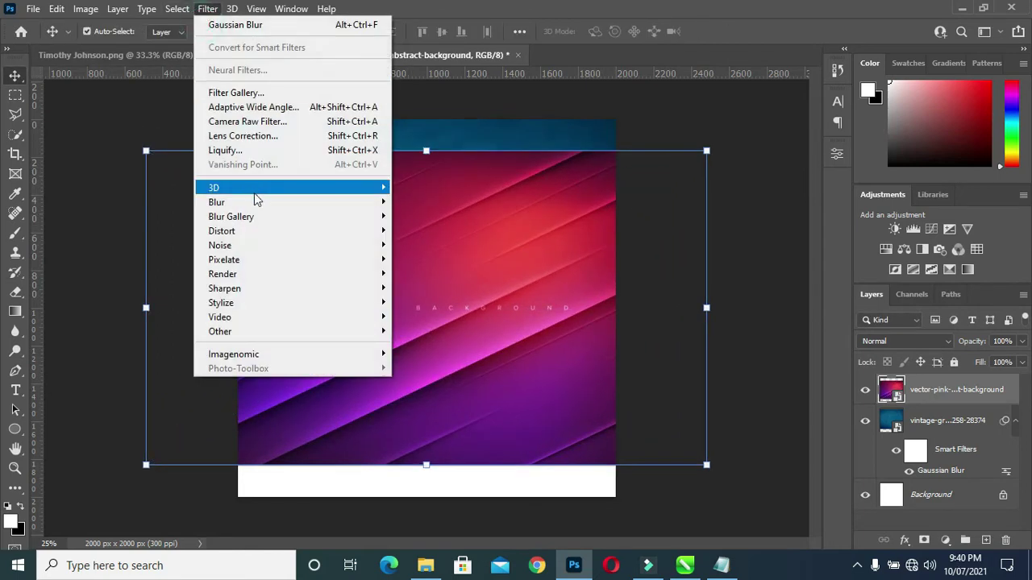
{"action": "left_click", "coordinate": [425, 259]}
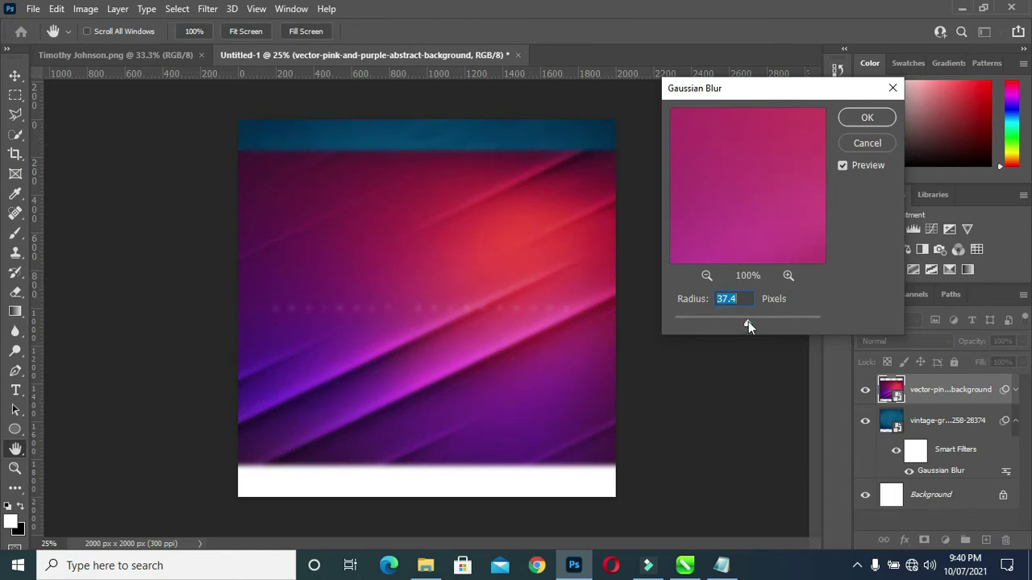
{"action": "left_click_drag", "start_coordinate": [747, 322], "coordinate": [751, 325]}
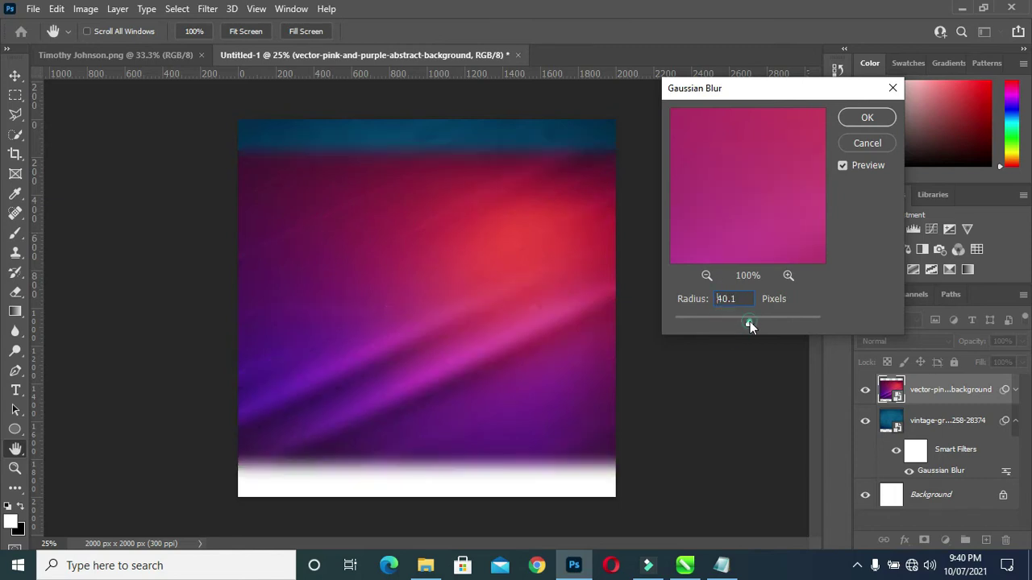
{"action": "left_click", "coordinate": [866, 119]}
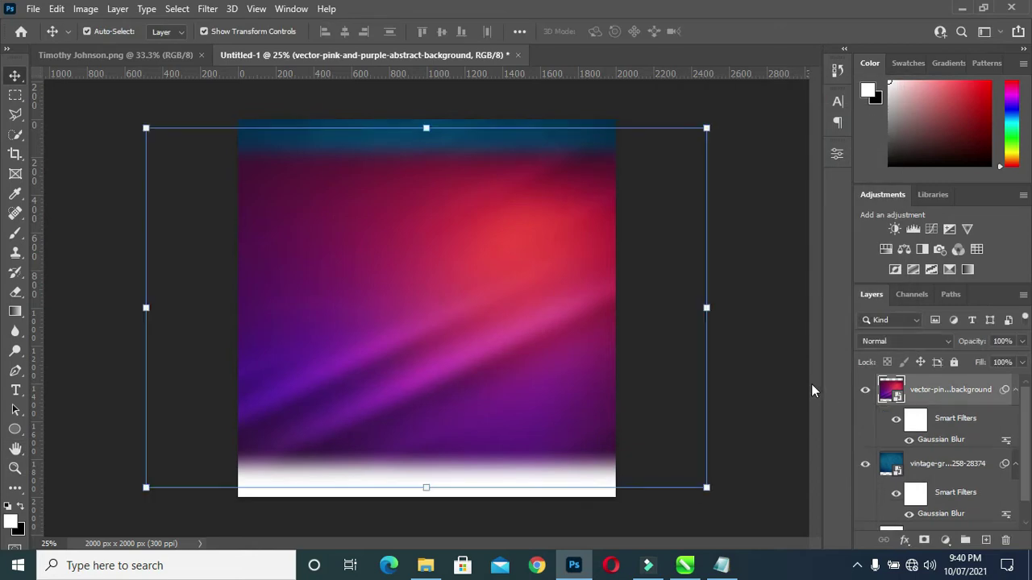
Step: Blend the pink layer in Soft Light and collapse both layers' Smart Filters
{"action": "left_click", "coordinate": [903, 346]}
{"action": "left_click", "coordinate": [900, 368]}
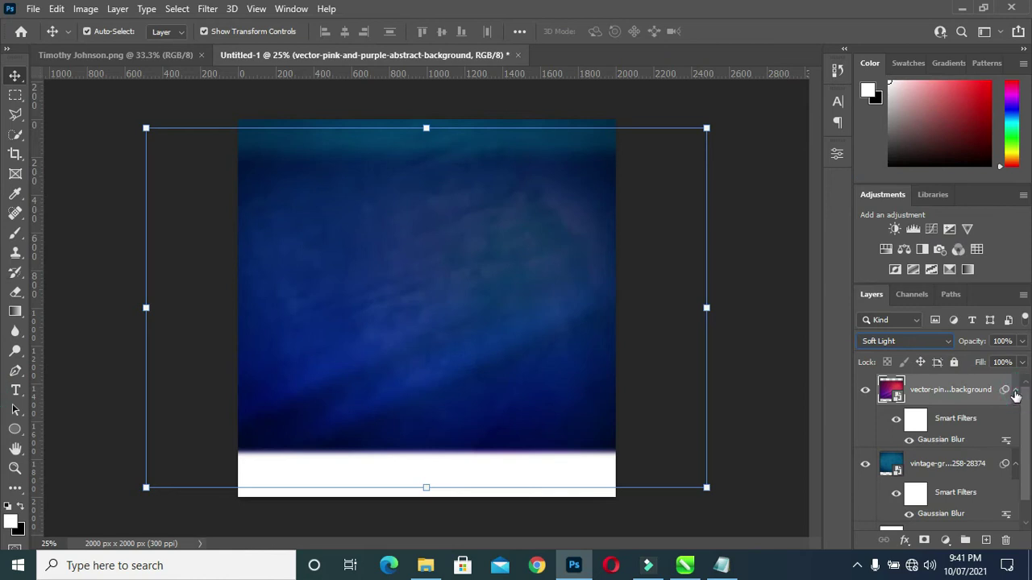
{"action": "left_click", "coordinate": [1015, 390]}
{"action": "left_click", "coordinate": [1015, 421]}
{"action": "left_click", "coordinate": [761, 387]}
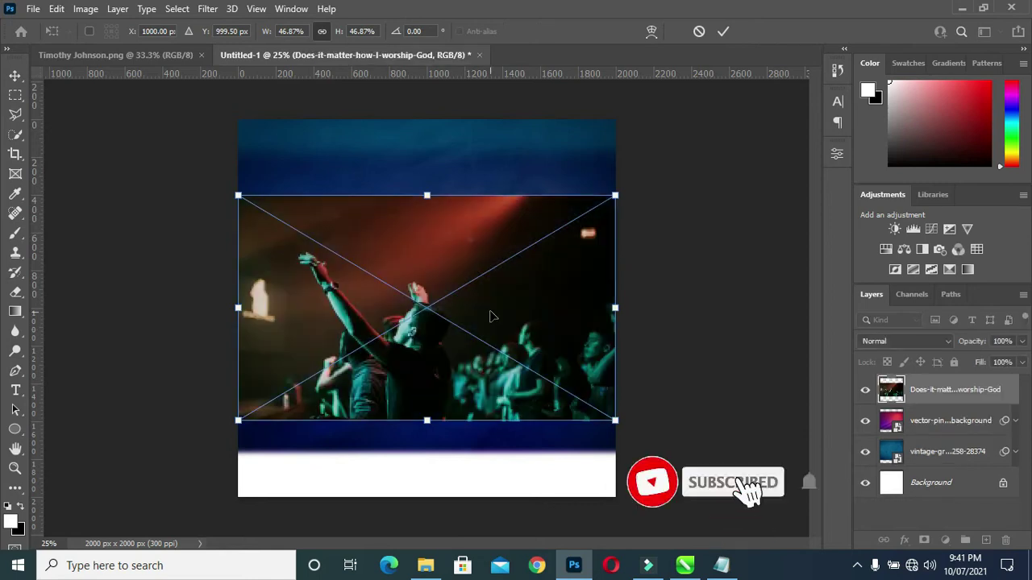
Step: Position the worship crowd photo across the middle and rasterize its layer
{"action": "left_click_drag", "start_coordinate": [494, 344], "coordinate": [495, 354]}
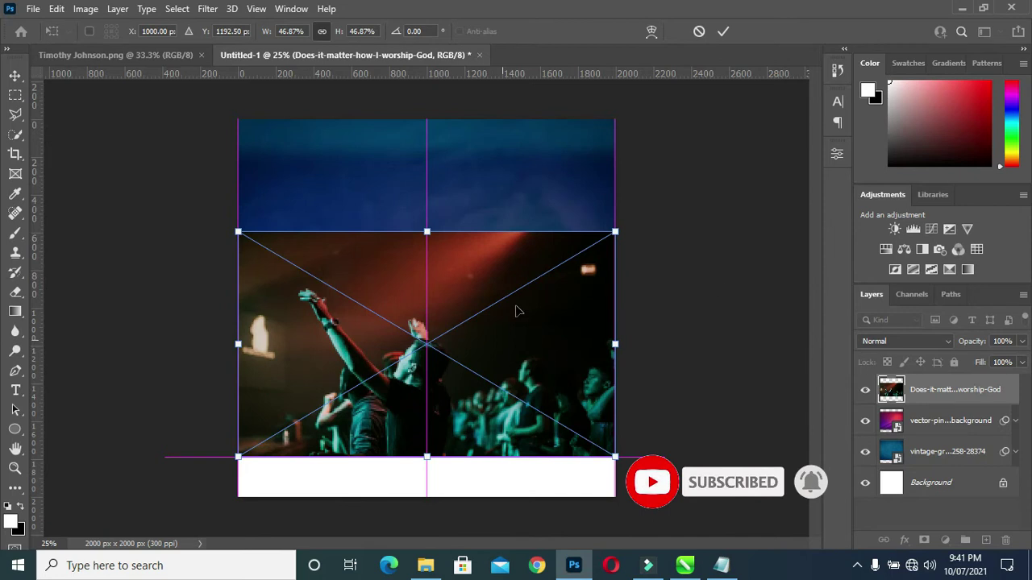
{"action": "left_click_drag", "start_coordinate": [504, 318], "coordinate": [581, 323]}
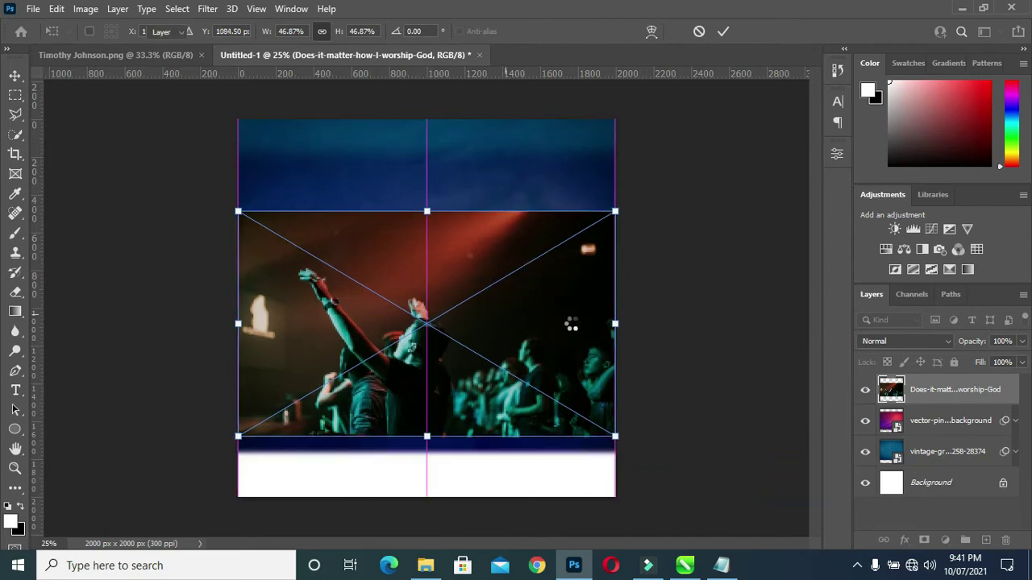
{"action": "key", "text": "Return"}
{"action": "right_click", "coordinate": [860, 302]}
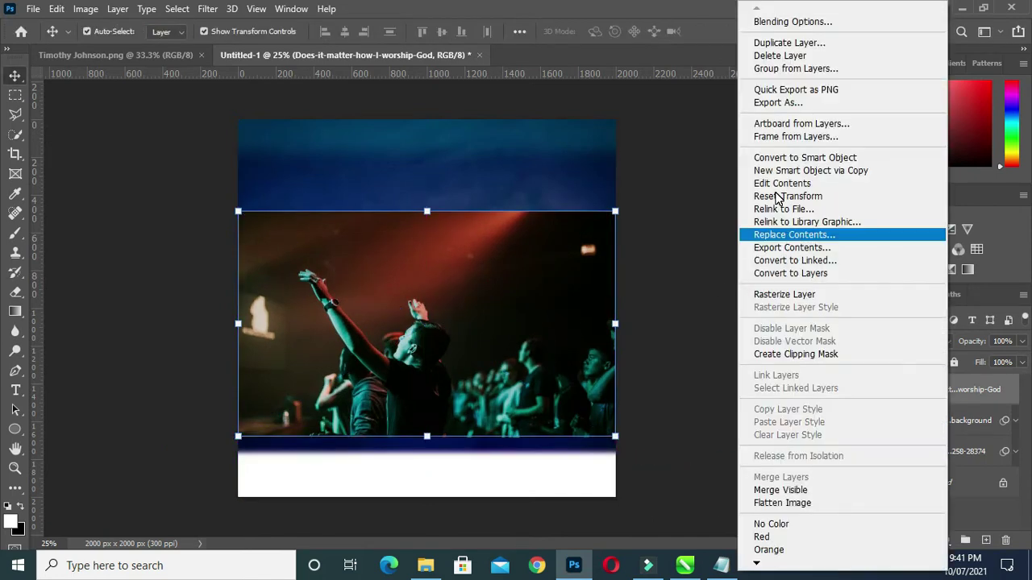
{"action": "left_click", "coordinate": [786, 295]}
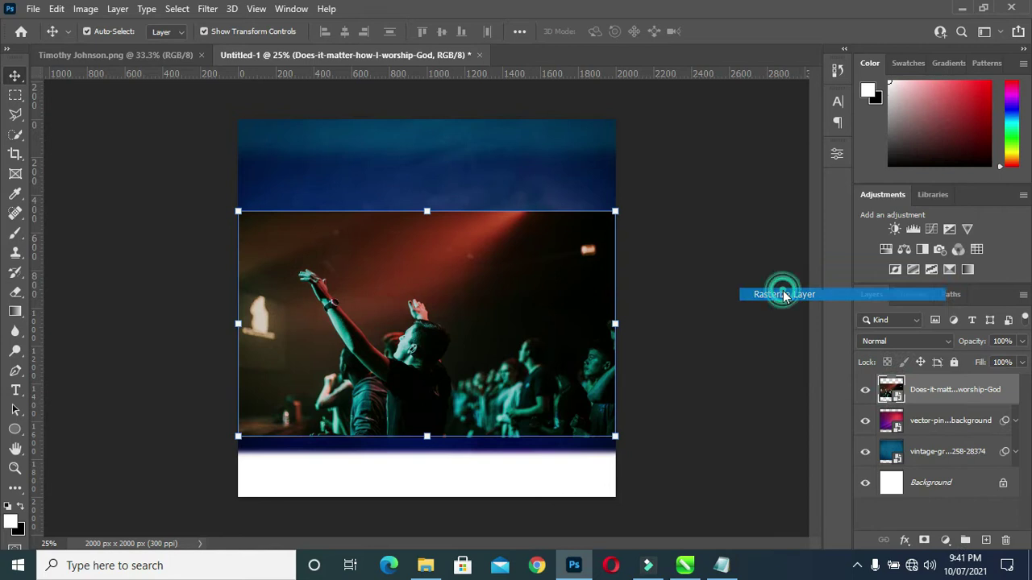
Step: Blend the worship photo in Overlay at 25% opacity
{"action": "left_click", "coordinate": [897, 345]}
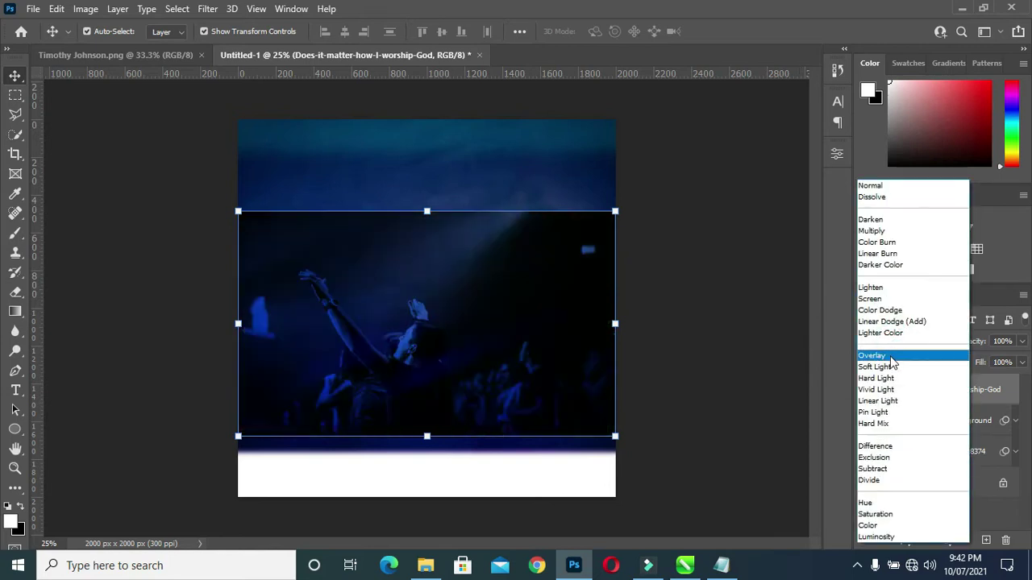
{"action": "left_click", "coordinate": [892, 359]}
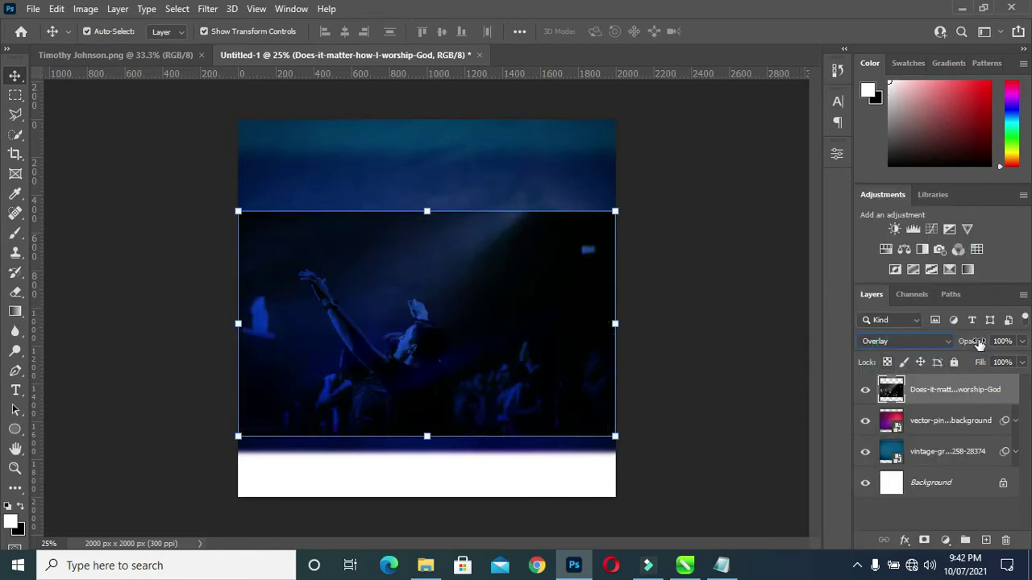
{"action": "left_click_drag", "start_coordinate": [978, 344], "coordinate": [922, 356]}
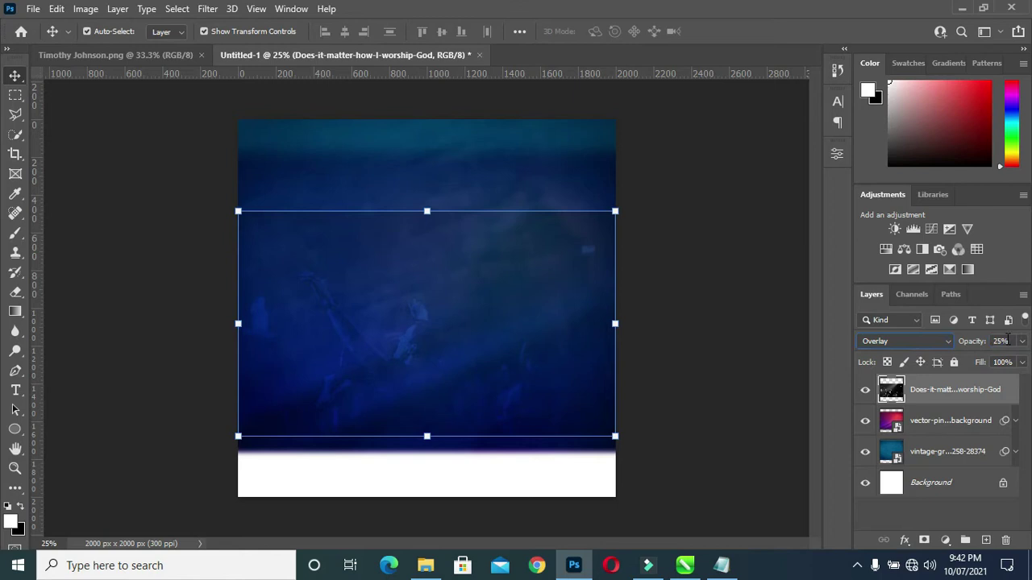
{"action": "left_click", "coordinate": [732, 333]}
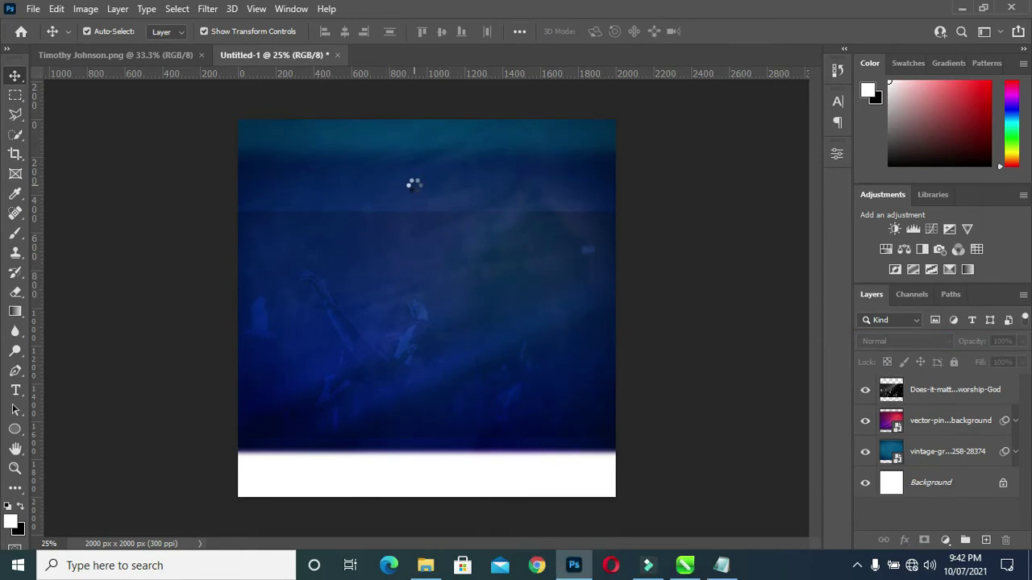
Step: Move the thunderstorm image to the top half and blur it with a 44.3 px Gaussian Blur
{"action": "left_click_drag", "start_coordinate": [420, 249], "coordinate": [424, 157]}
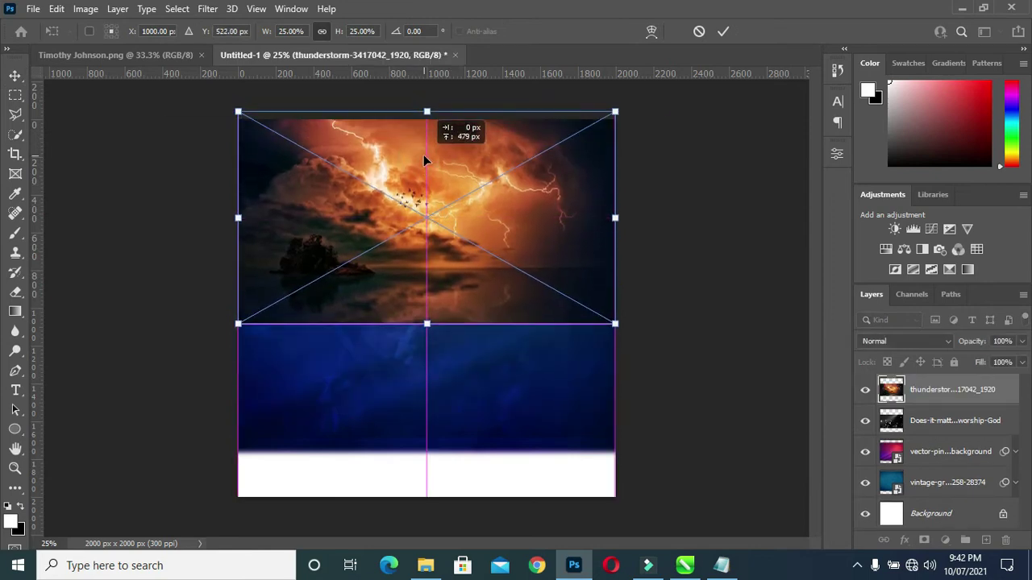
{"action": "left_click", "coordinate": [723, 33]}
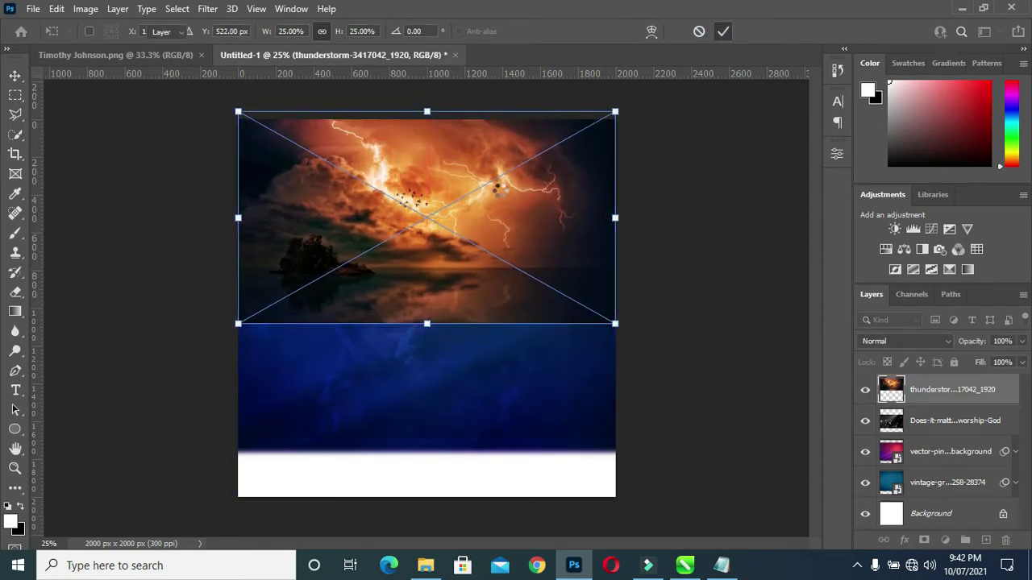
{"action": "left_click", "coordinate": [207, 9]}
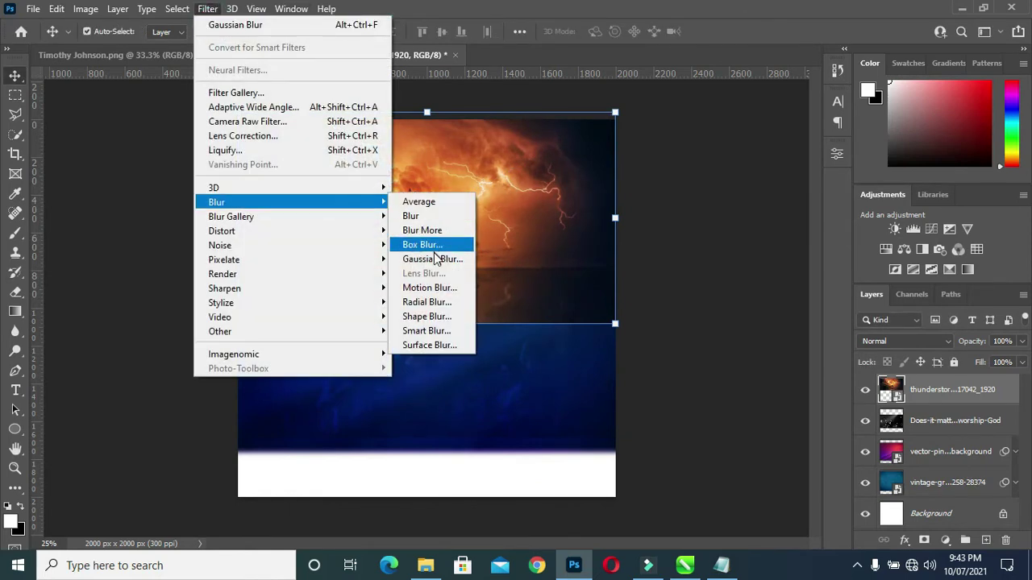
{"action": "mouse_move", "coordinate": [216, 203]}
{"action": "left_click", "coordinate": [434, 254]}
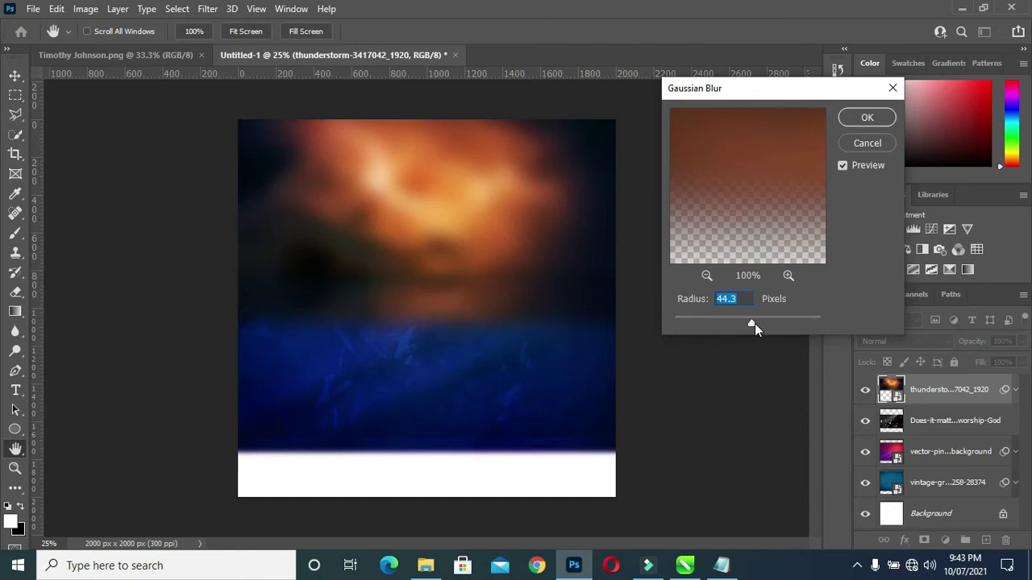
{"action": "left_click", "coordinate": [867, 119]}
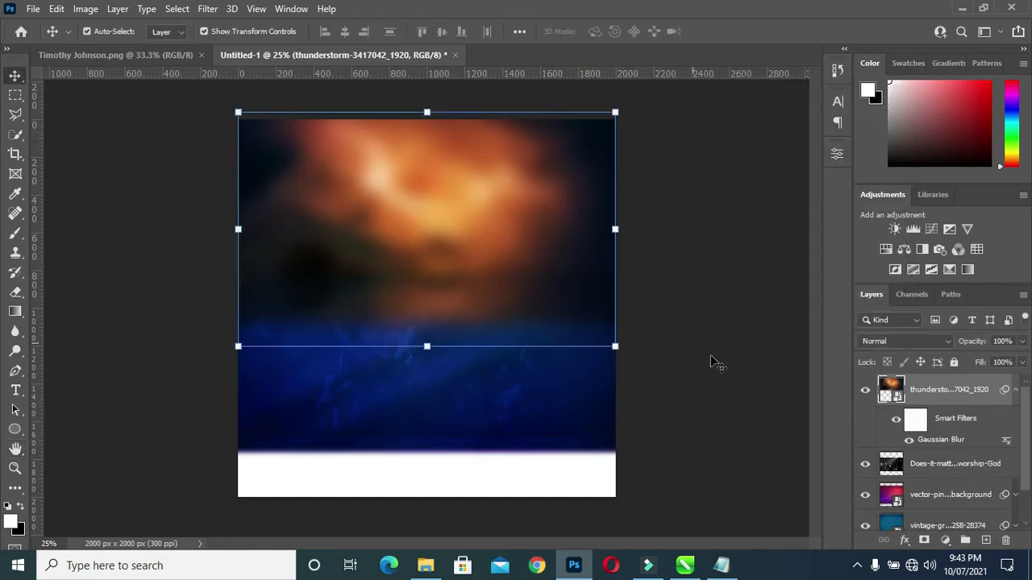
{"action": "left_click", "coordinate": [1014, 390]}
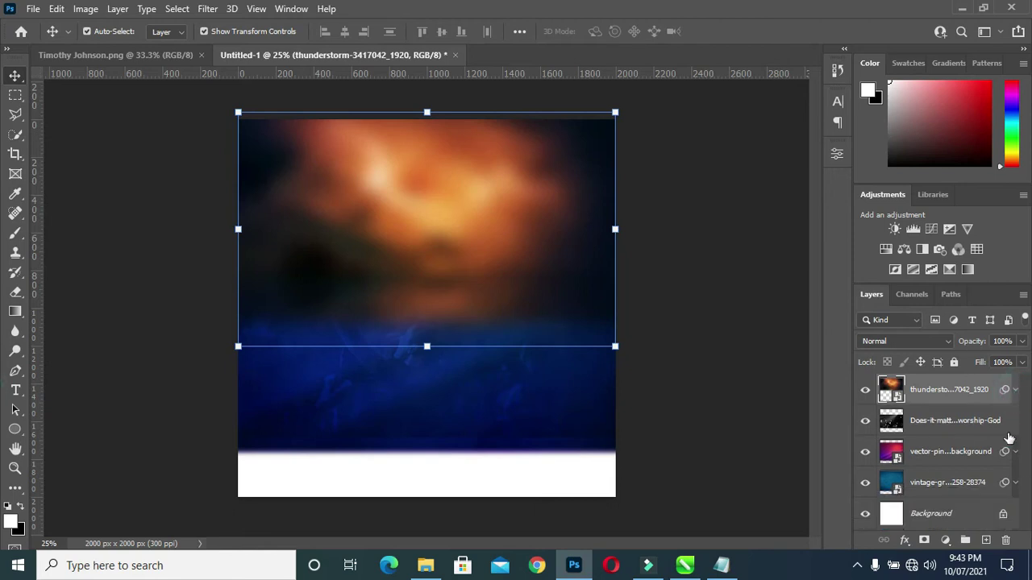
Step: Add a layer mask and paint black with a soft 700 px brush to hide the dark orange band
{"action": "left_click", "coordinate": [925, 541]}
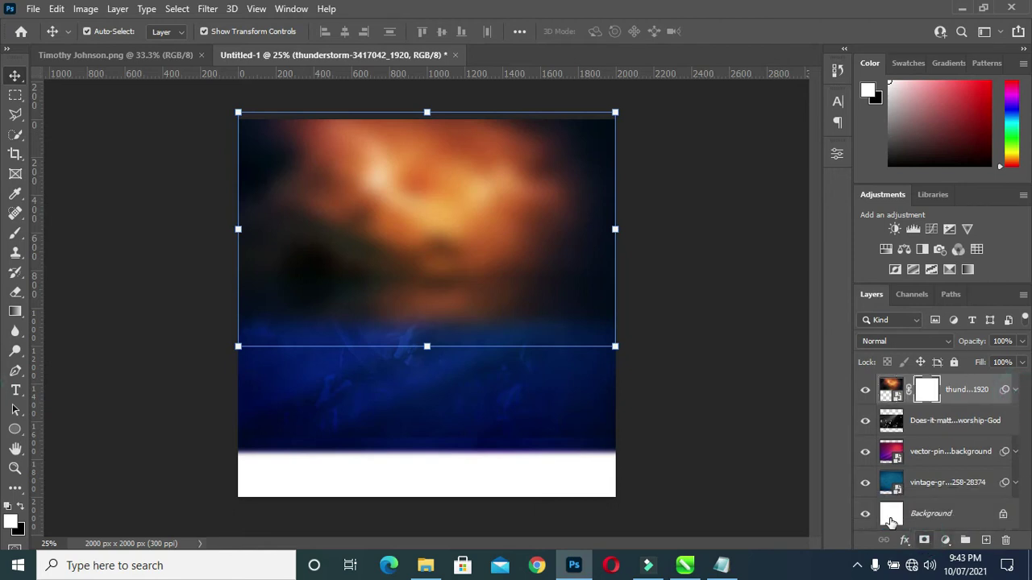
{"action": "left_click", "coordinate": [15, 233]}
{"action": "left_click", "coordinate": [77, 233]}
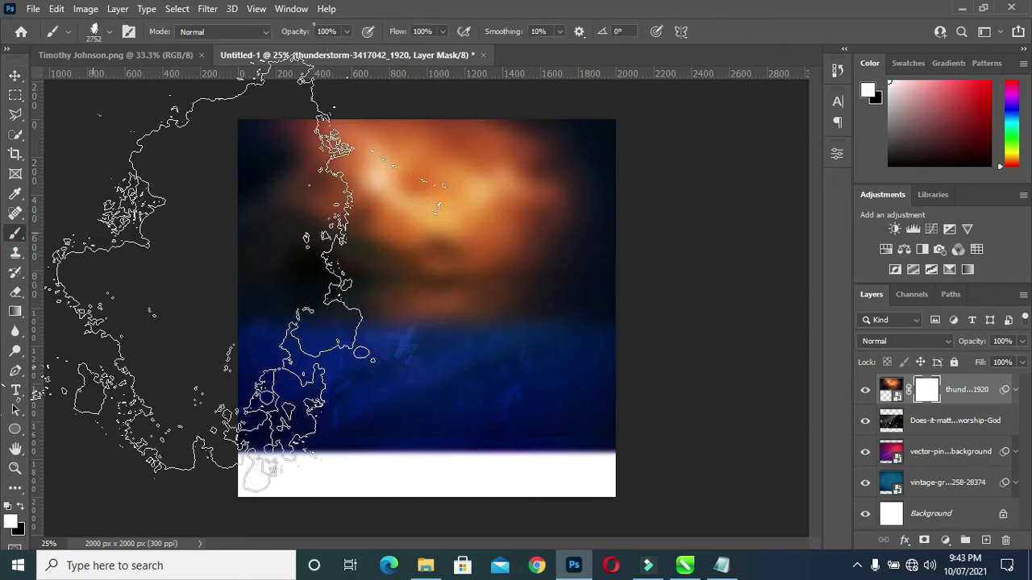
{"action": "left_click", "coordinate": [106, 29]}
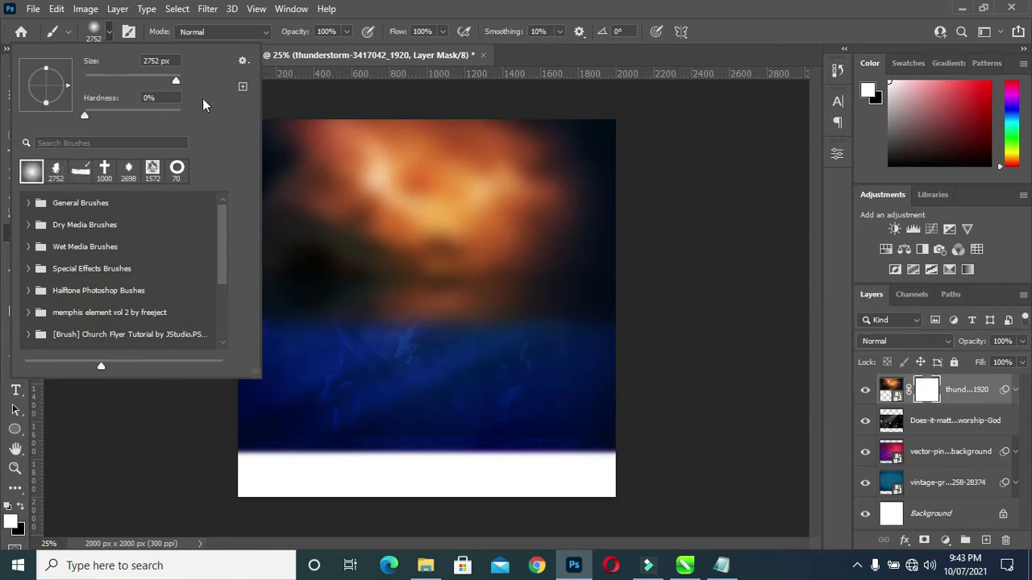
{"action": "left_click_drag", "start_coordinate": [177, 79], "coordinate": [165, 79]}
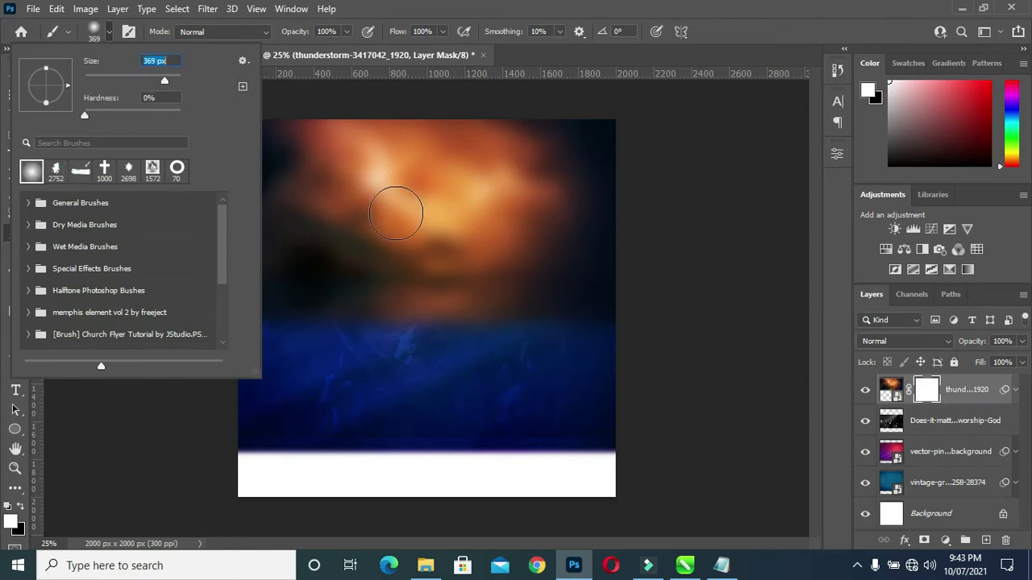
{"action": "type", "text": "700"}
{"action": "key", "text": "Return"}
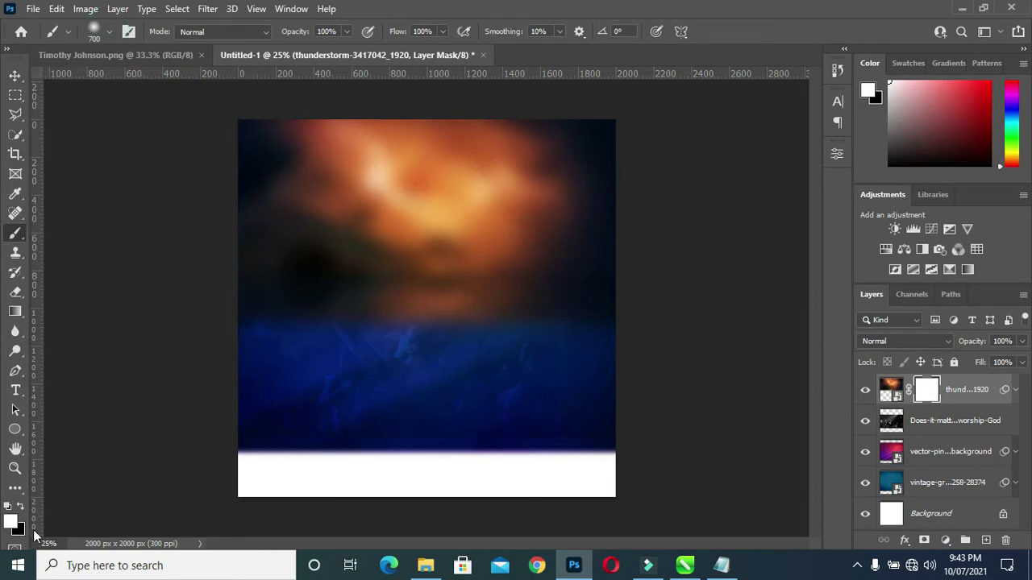
{"action": "key", "text": "x"}
{"action": "mouse_move", "coordinate": [301, 352]}
{"action": "left_mouse_down"}
{"action": "mouse_move", "coordinate": [508, 337]}
{"action": "mouse_move", "coordinate": [603, 313]}
{"action": "mouse_move", "coordinate": [351, 282]}
{"action": "left_mouse_up"}
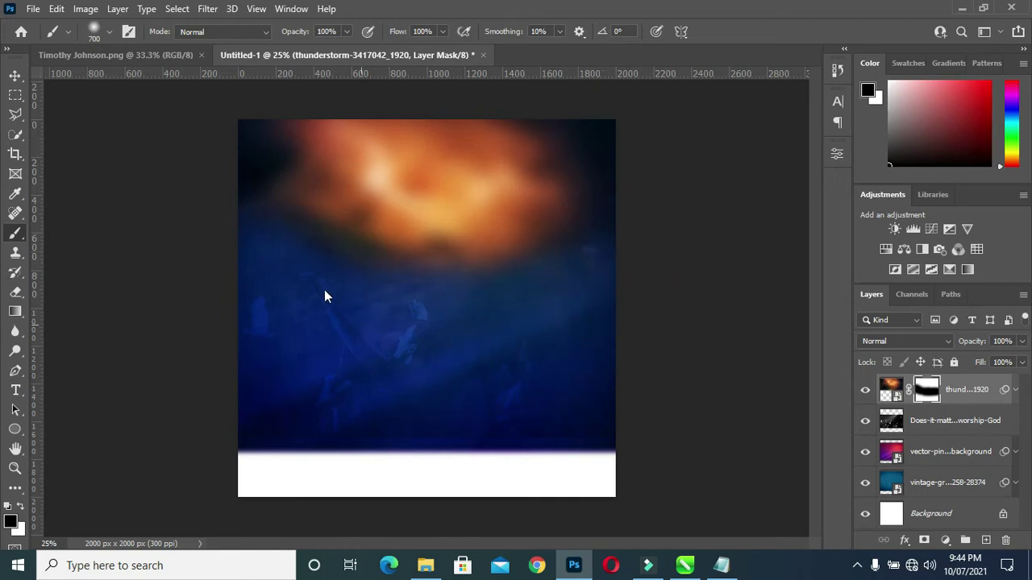
Step: Lower the thunderstorm cloud layer's opacity to 75%
{"action": "left_click", "coordinate": [15, 75]}
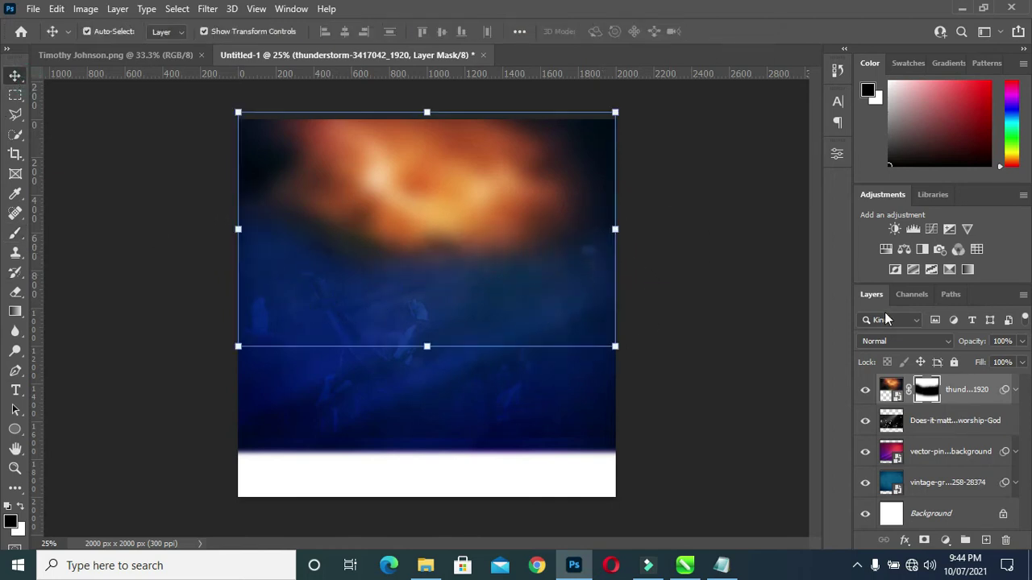
{"action": "left_click_drag", "start_coordinate": [976, 343], "coordinate": [905, 364]}
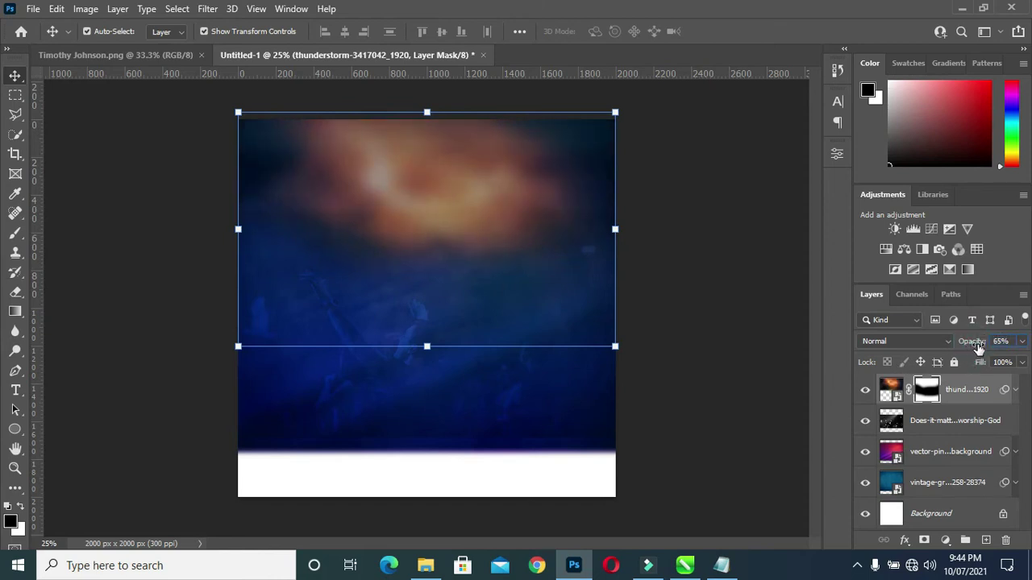
{"action": "left_click_drag", "start_coordinate": [972, 343], "coordinate": [981, 345]}
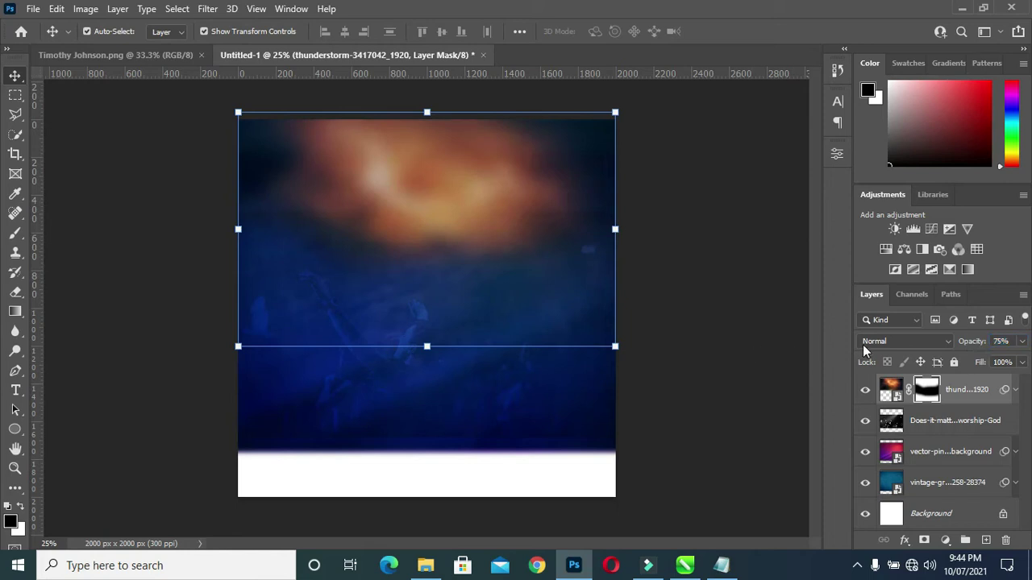
{"action": "left_click", "coordinate": [783, 345]}
Step: Paint white on the thunderstorm mask to restore orange cloud on the left and right
{"action": "left_click", "coordinate": [429, 231]}
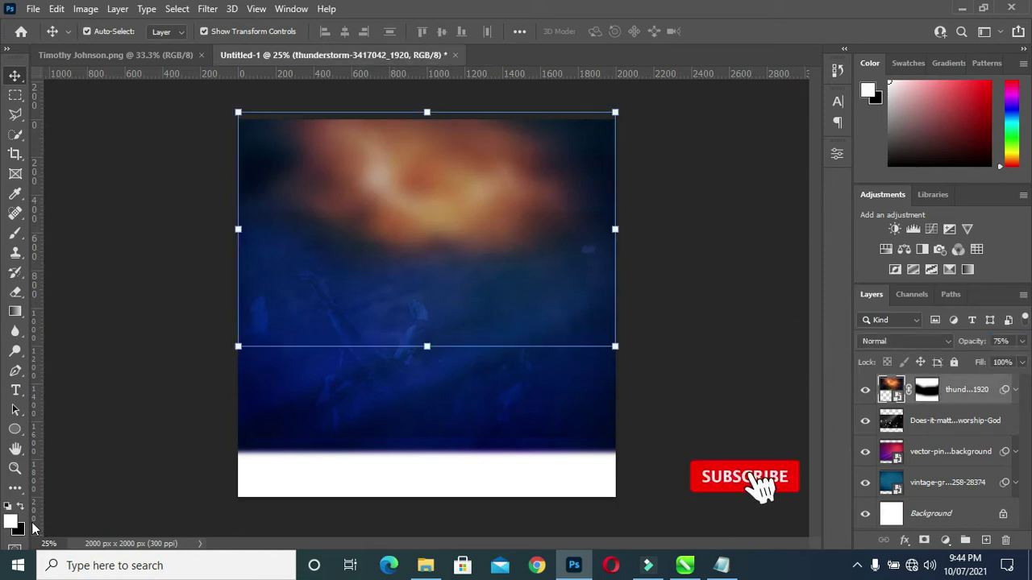
{"action": "key", "text": "x"}
{"action": "left_click", "coordinate": [16, 233]}
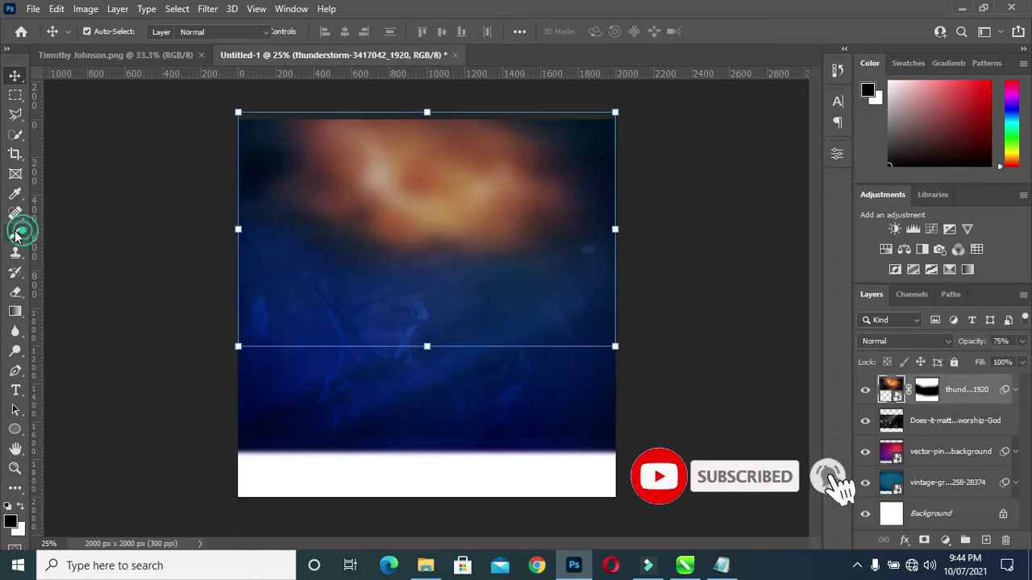
{"action": "left_click", "coordinate": [927, 389]}
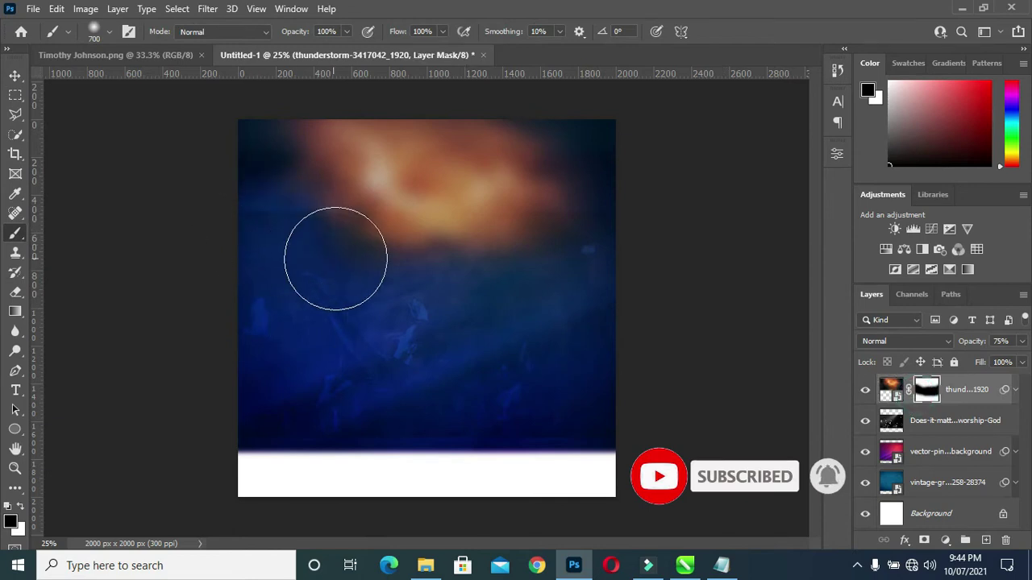
{"action": "key", "text": "x"}
{"action": "left_click_drag", "start_coordinate": [240, 203], "coordinate": [283, 246]}
{"action": "left_click_drag", "start_coordinate": [362, 230], "coordinate": [610, 235]}
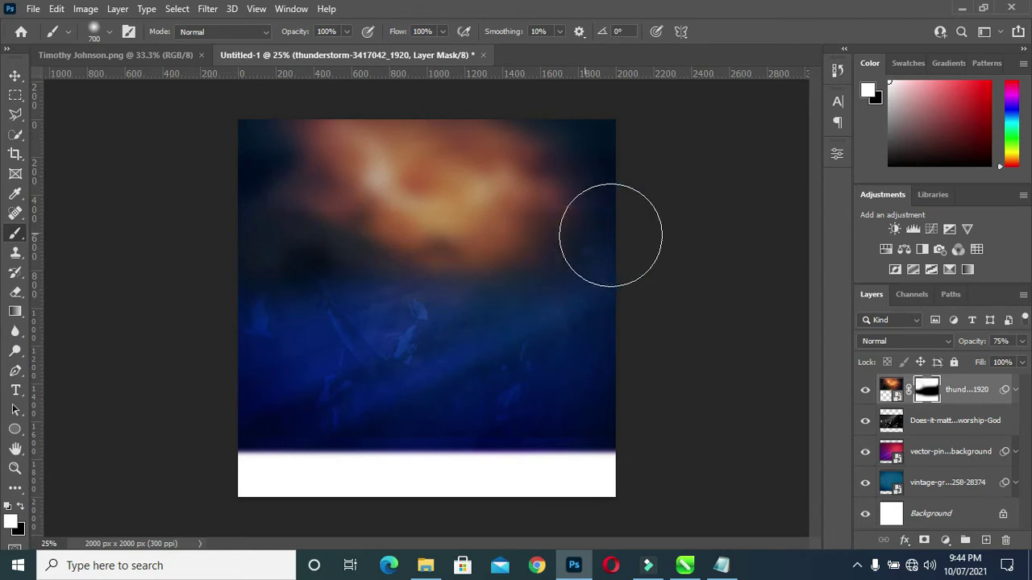
{"action": "left_click", "coordinate": [15, 75]}
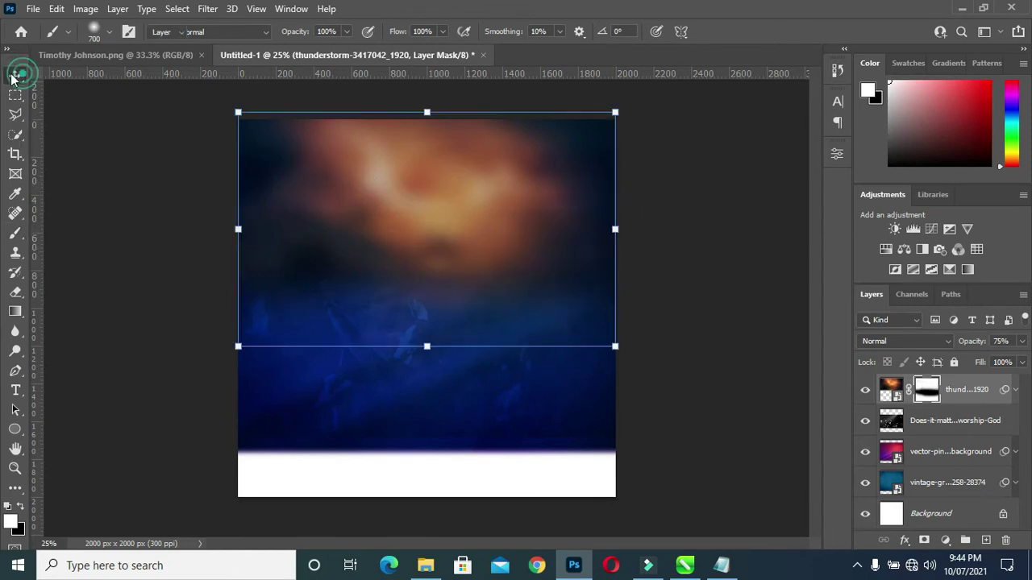
{"action": "left_click", "coordinate": [477, 288]}
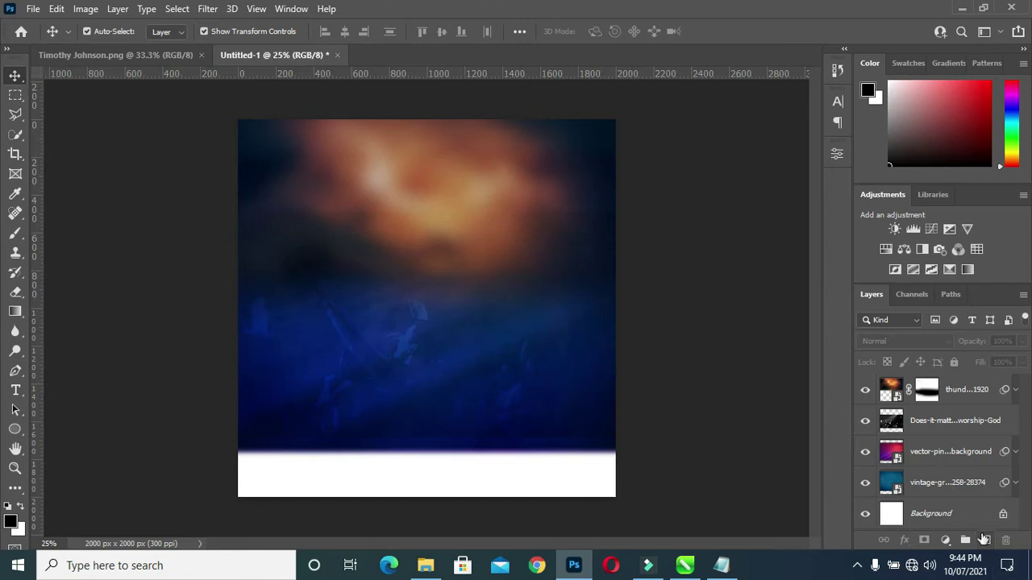
Step: Add a new layer and pick the Torn Paper Brushes 02.psd brush
{"action": "left_click", "coordinate": [984, 539]}
{"action": "left_click", "coordinate": [15, 233]}
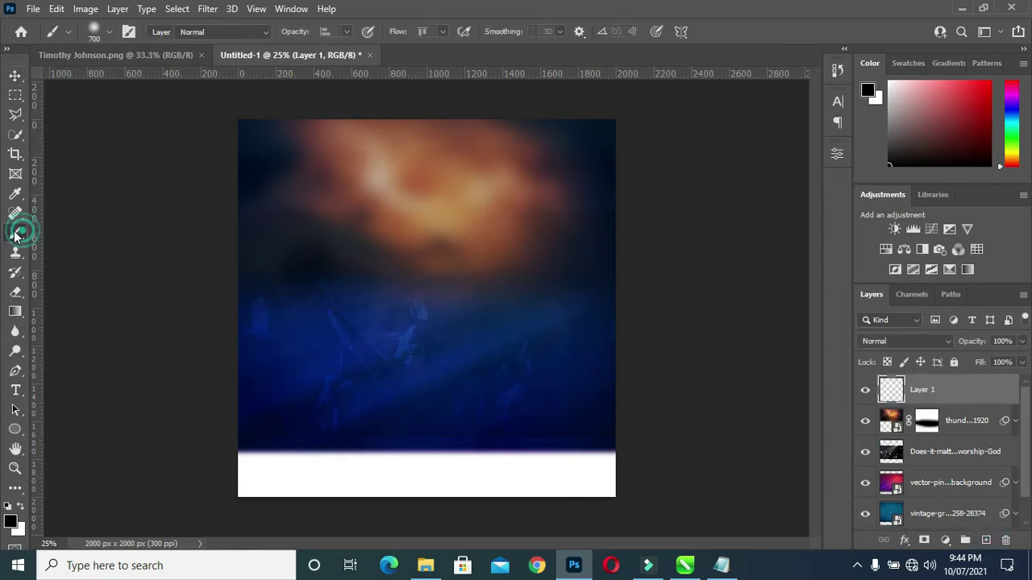
{"action": "left_click", "coordinate": [112, 32]}
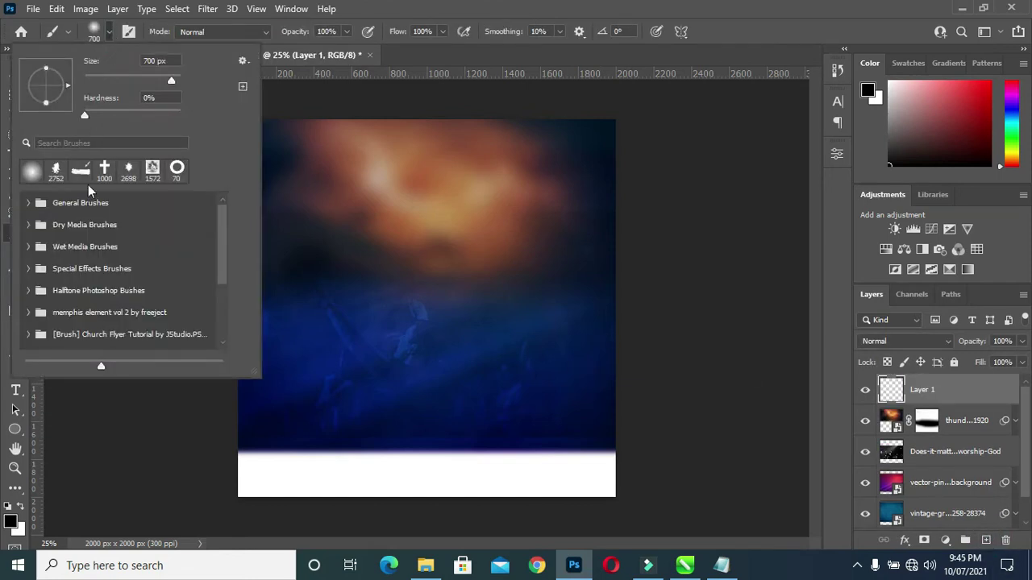
{"action": "scroll", "coordinate": [81, 242], "scroll_direction": "down", "scroll_amount": 1}
{"action": "scroll", "coordinate": [80, 274], "scroll_direction": "down", "scroll_amount": 2}
{"action": "scroll", "coordinate": [75, 314], "scroll_direction": "down", "scroll_amount": 2}
{"action": "left_click", "coordinate": [28, 294]}
{"action": "left_click", "coordinate": [85, 329]}
{"action": "scroll", "coordinate": [166, 315], "scroll_direction": "down", "scroll_amount": 1}
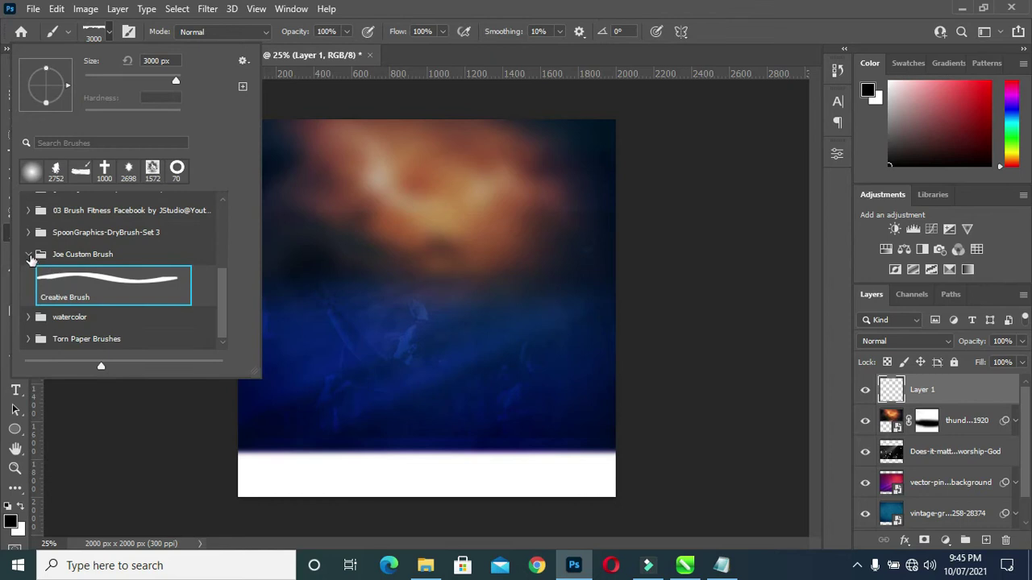
{"action": "left_click", "coordinate": [29, 255]}
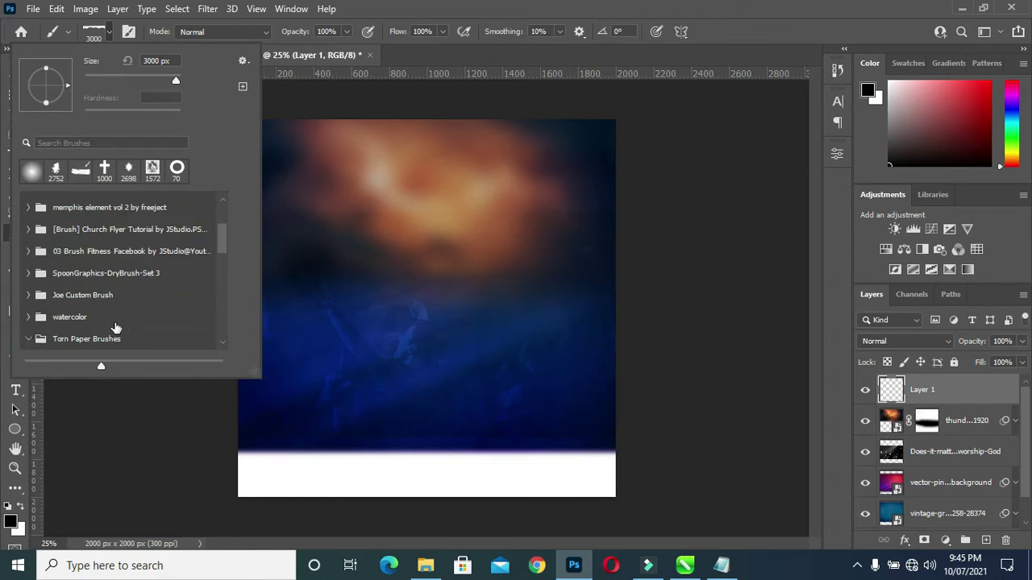
{"action": "left_click", "coordinate": [115, 335]}
{"action": "scroll", "coordinate": [118, 306], "scroll_direction": "down", "scroll_amount": 1}
{"action": "left_click", "coordinate": [113, 316]}
{"action": "double_click", "coordinate": [122, 274]}
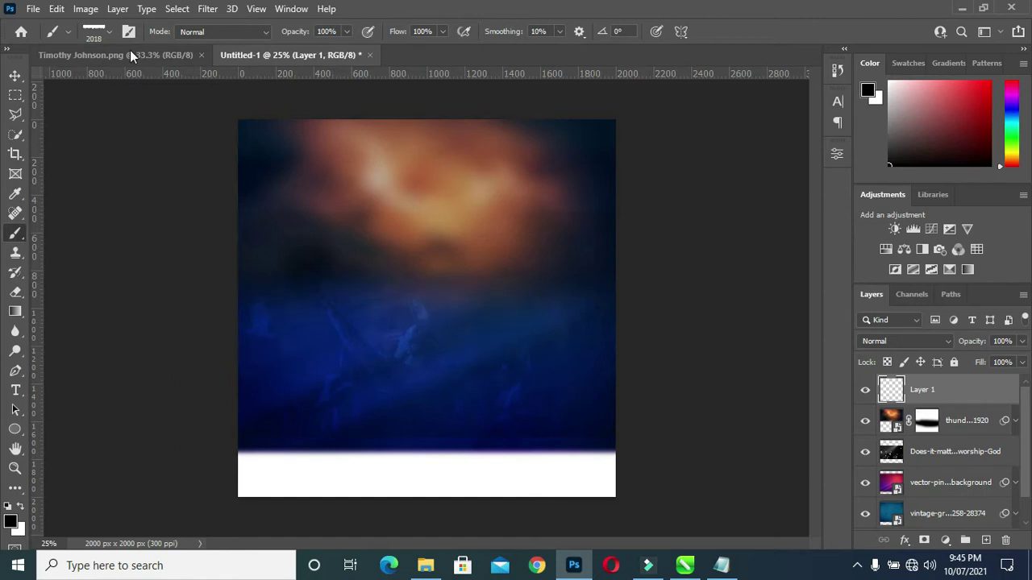
Step: Rotate the torn paper brush 180°, size it to 2400 px, and stamp a white edge along the bottom
{"action": "left_click", "coordinate": [109, 34]}
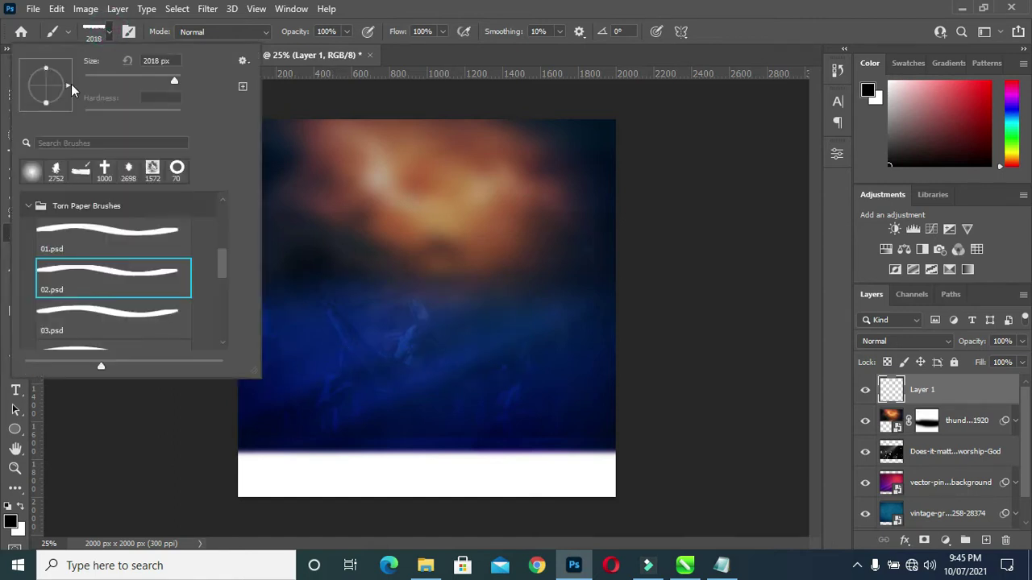
{"action": "left_click_drag", "start_coordinate": [71, 84], "coordinate": [27, 84]}
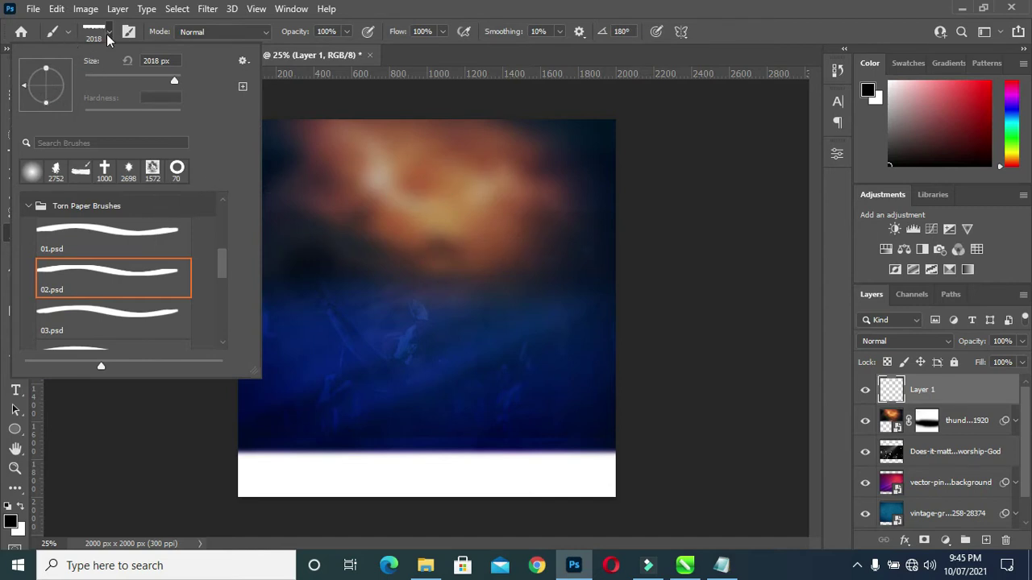
{"action": "left_click", "coordinate": [106, 34]}
{"action": "key", "text": "bracketright"}
{"action": "key", "text": "bracketright"}
{"action": "key", "text": "bracketright"}
{"action": "key", "text": "bracketright"}
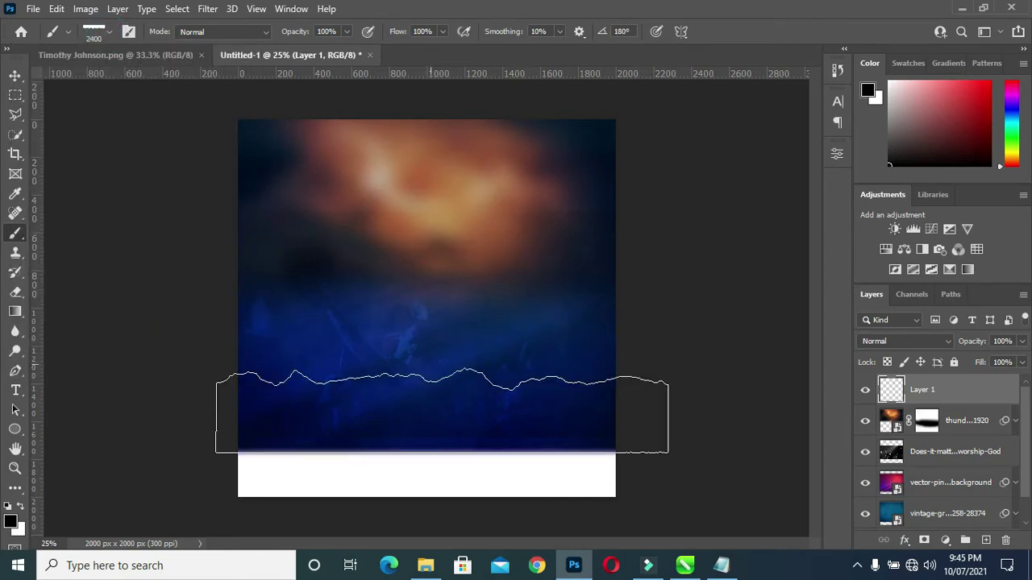
{"action": "left_click", "coordinate": [421, 462]}
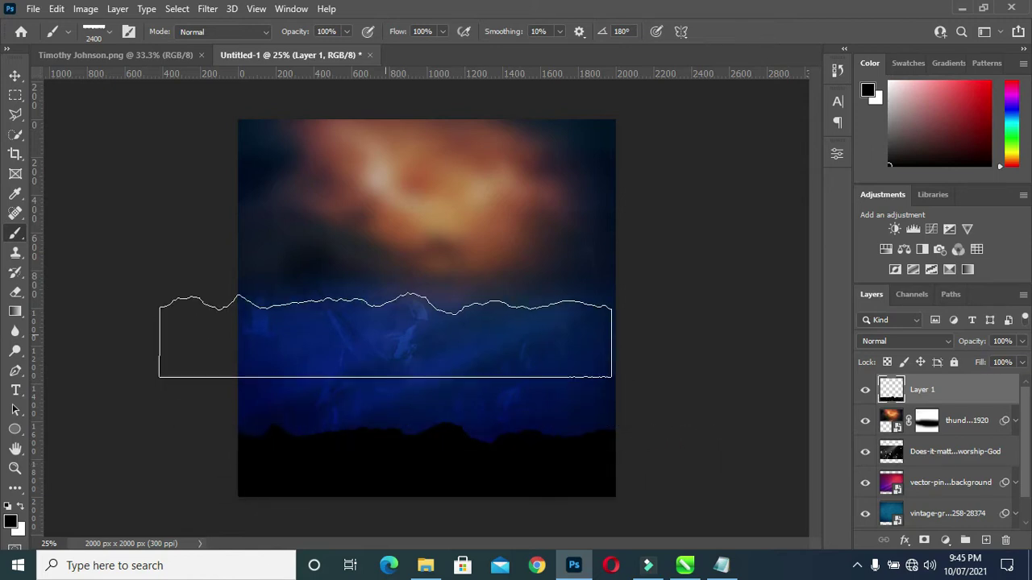
{"action": "key", "text": "ctrl+z"}
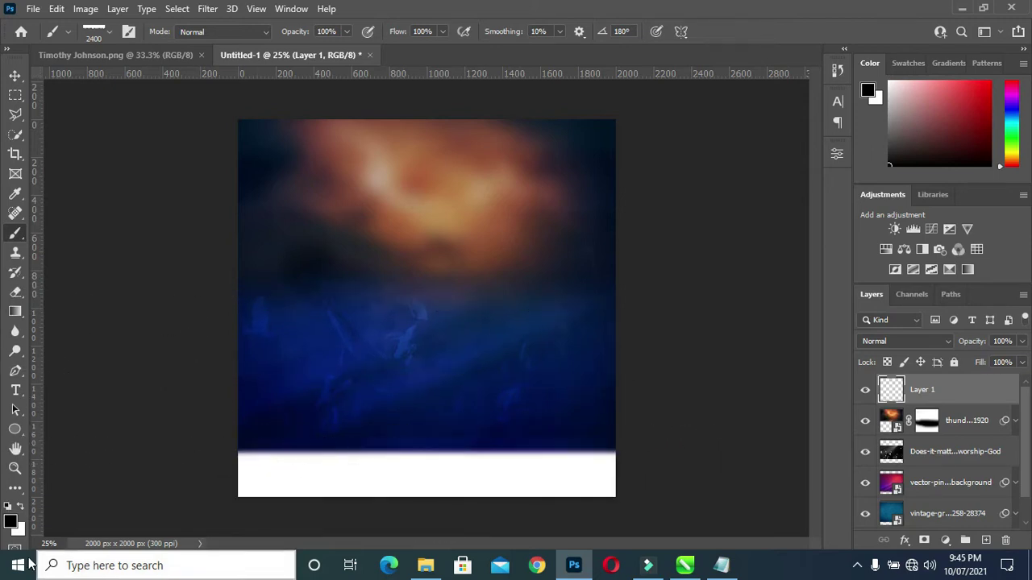
{"action": "left_click", "coordinate": [20, 506]}
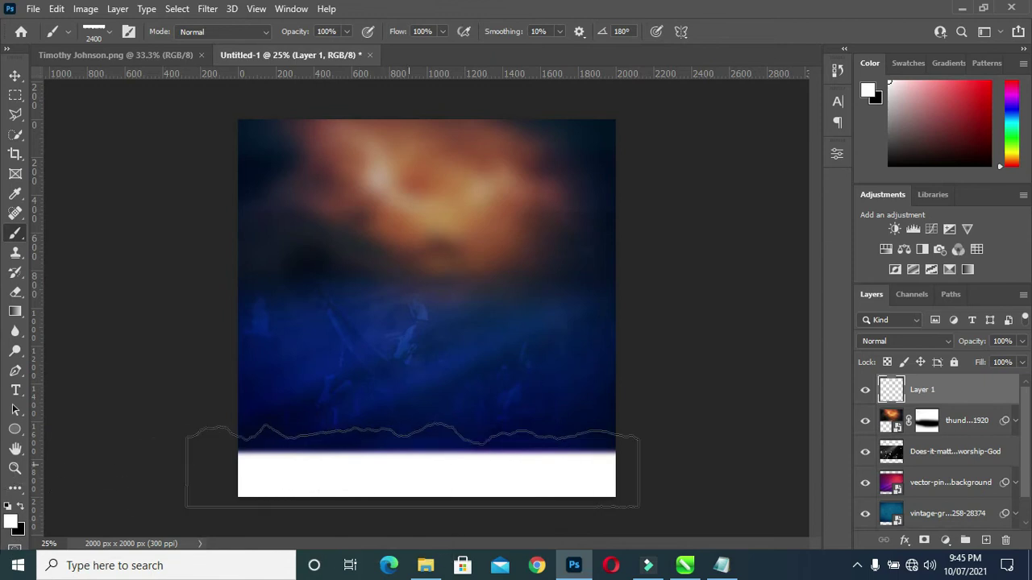
{"action": "left_click", "coordinate": [421, 468]}
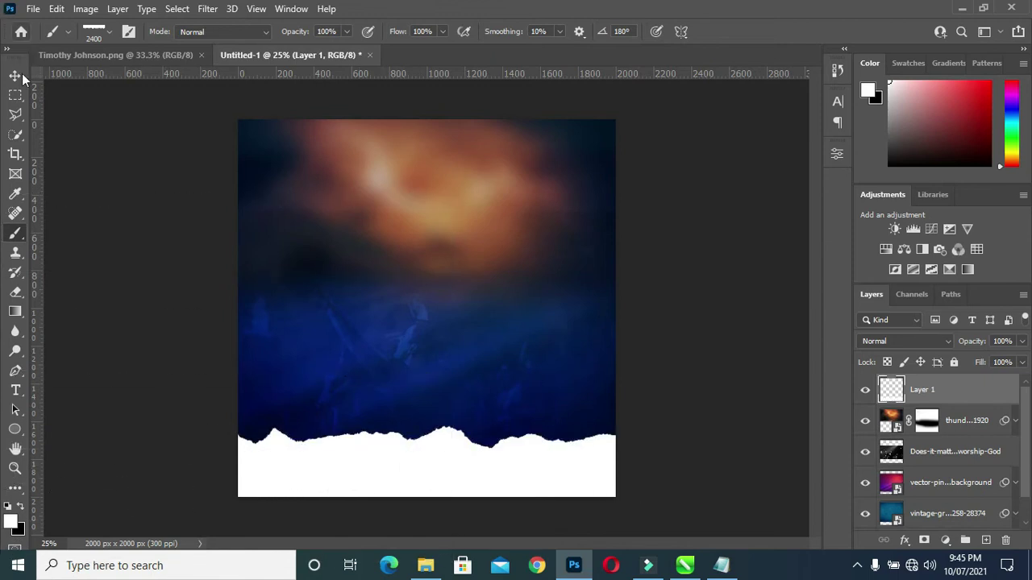
{"action": "left_click", "coordinate": [15, 75]}
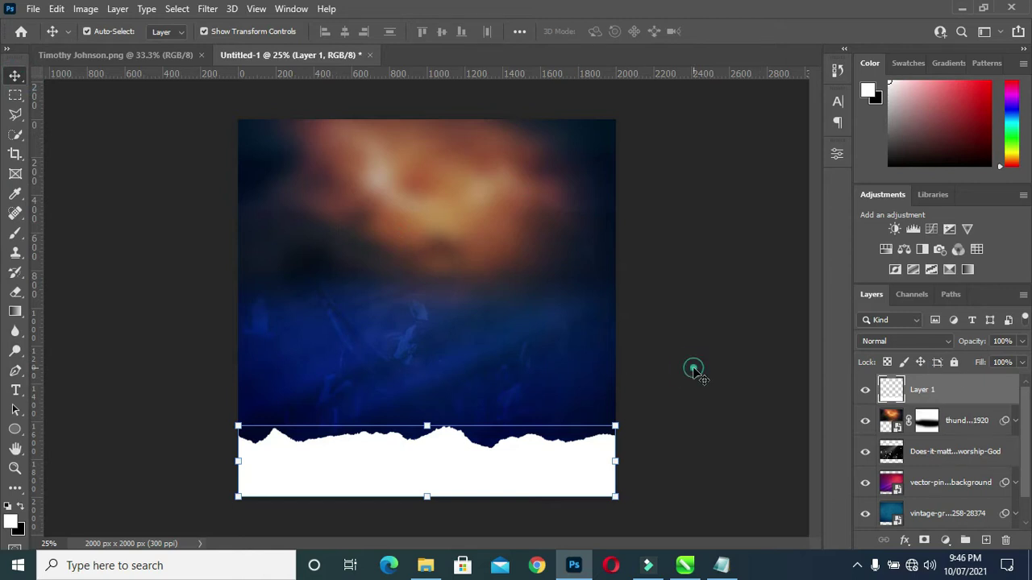
Step: Place the grey 3132 pattern image and blend it in Linear Burn
{"action": "left_click", "coordinate": [955, 420]}
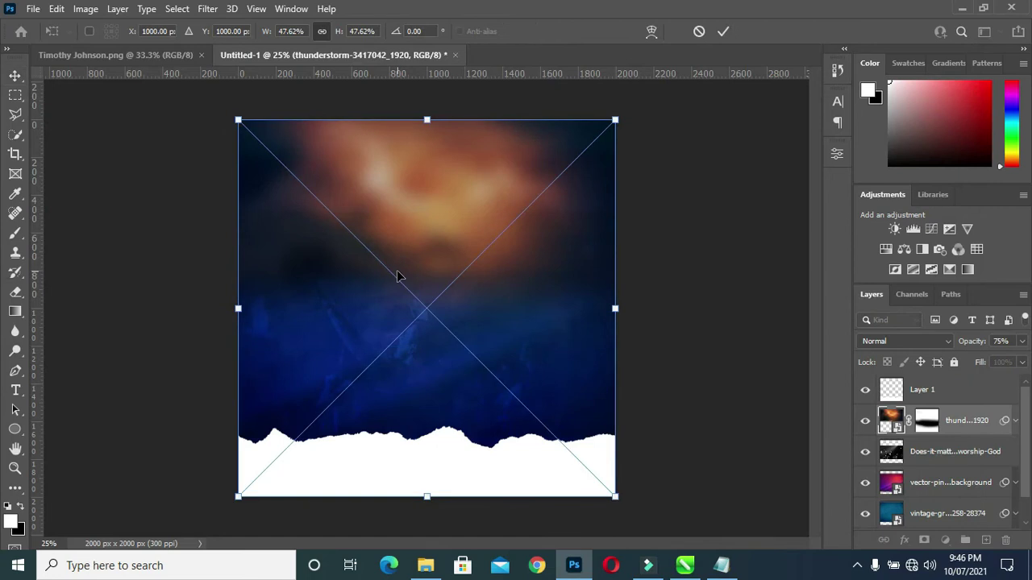
{"action": "left_click", "coordinate": [726, 31]}
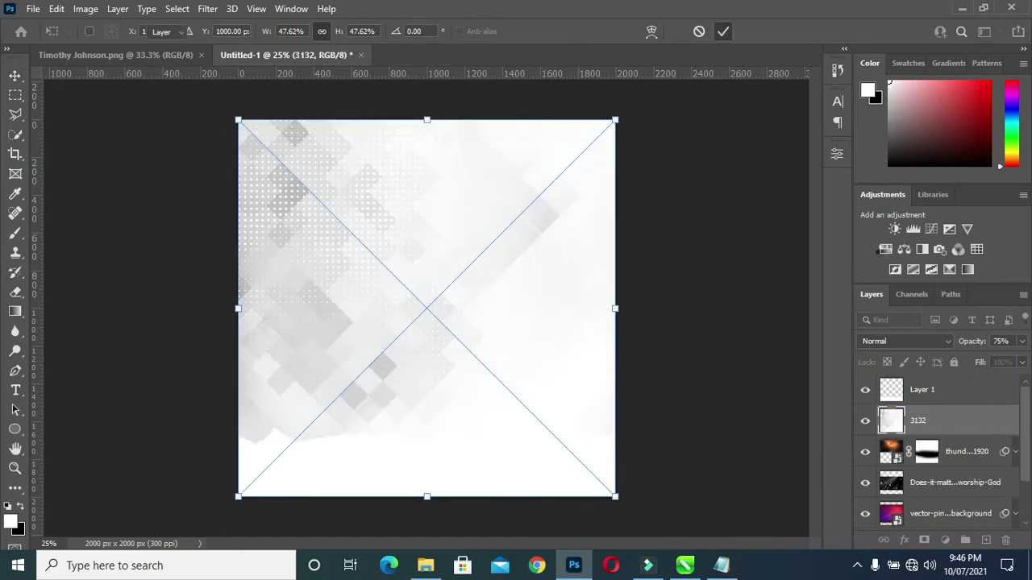
{"action": "left_click", "coordinate": [912, 341]}
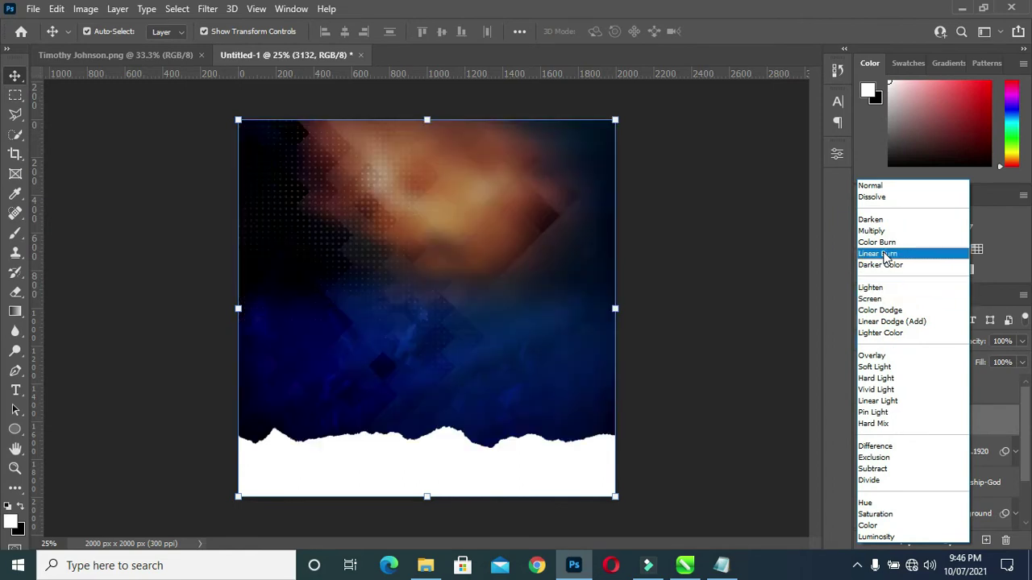
{"action": "left_click", "coordinate": [885, 255]}
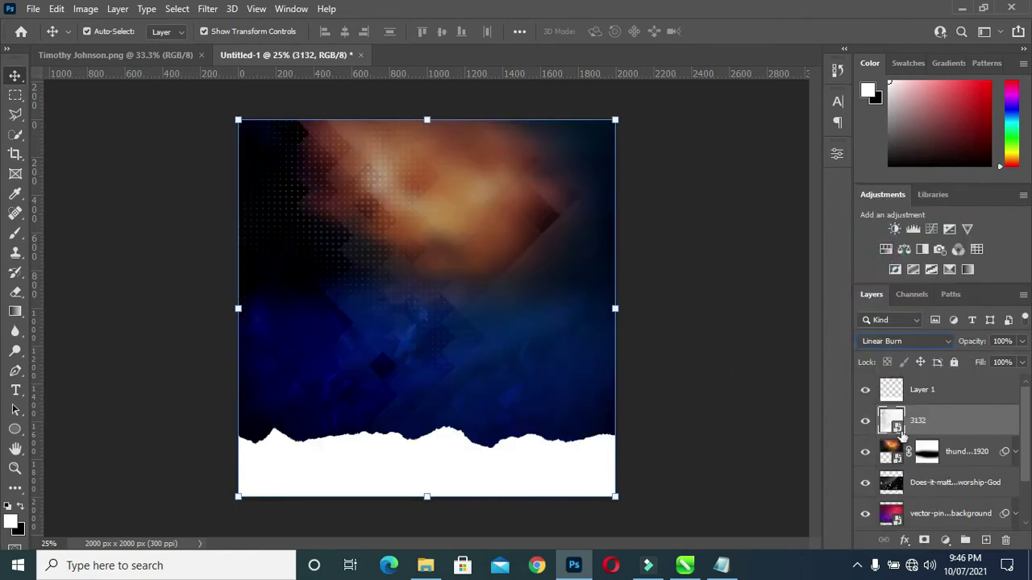
Step: Lower the 3132 pattern layer's opacity to 42%
{"action": "left_click", "coordinate": [927, 389]}
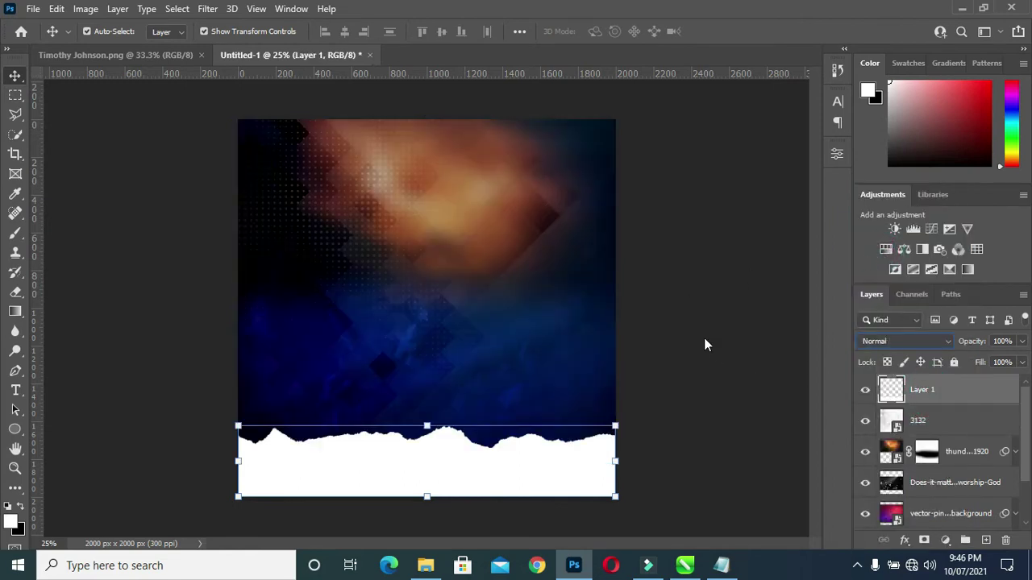
{"action": "left_click", "coordinate": [918, 420]}
{"action": "mouse_move", "coordinate": [978, 342]}
{"action": "left_mouse_down"}
{"action": "mouse_move", "coordinate": [948, 348]}
{"action": "mouse_move", "coordinate": [966, 347]}
{"action": "left_mouse_up"}
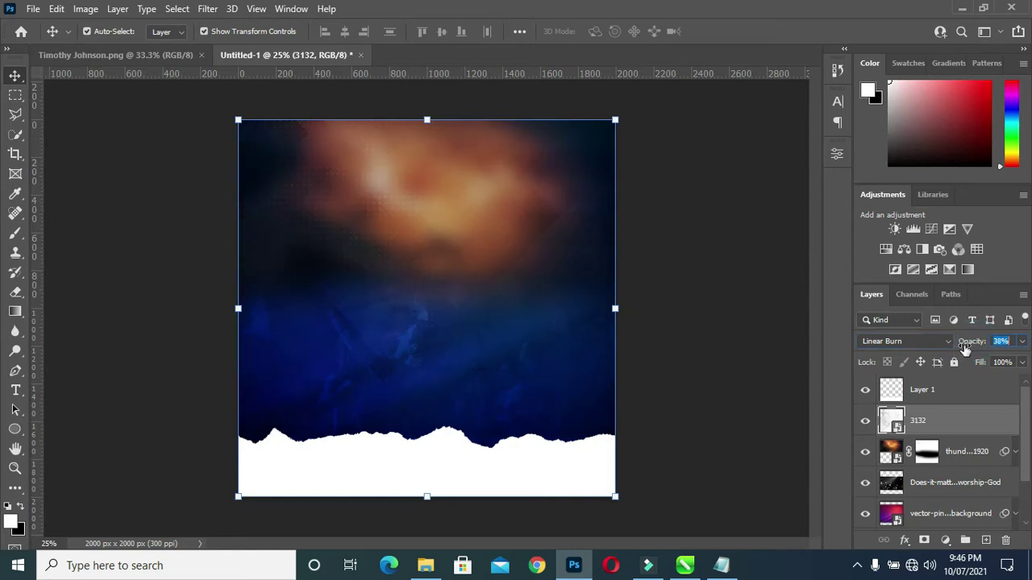
{"action": "left_click", "coordinate": [746, 309]}
{"action": "left_click", "coordinate": [911, 389]}
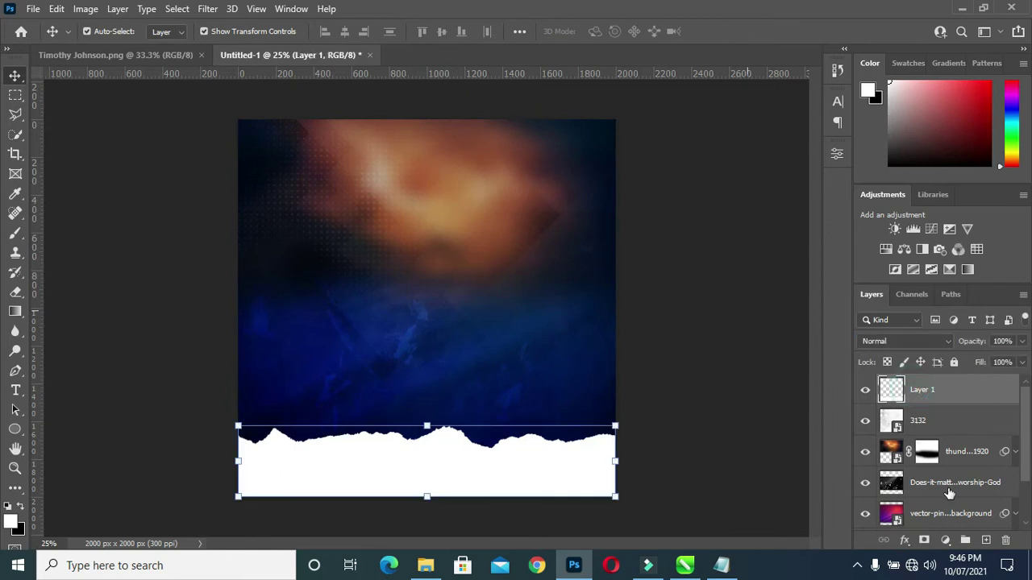
{"action": "scroll", "coordinate": [949, 493], "scroll_direction": "down", "scroll_amount": 1}
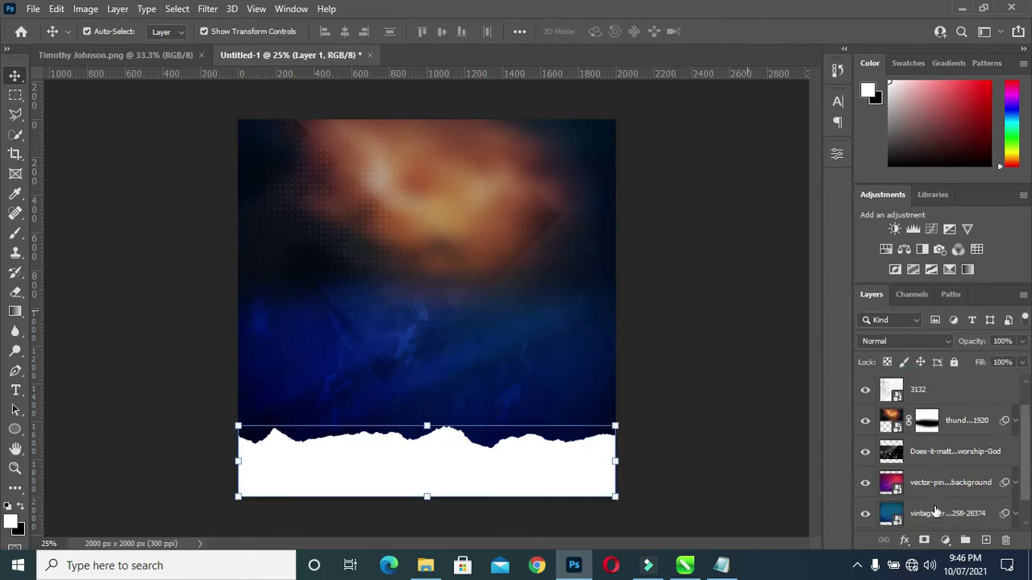
Step: Drag the man's portrait into the flyer and scale it to about 107% at lower left
{"action": "left_click", "coordinate": [133, 50]}
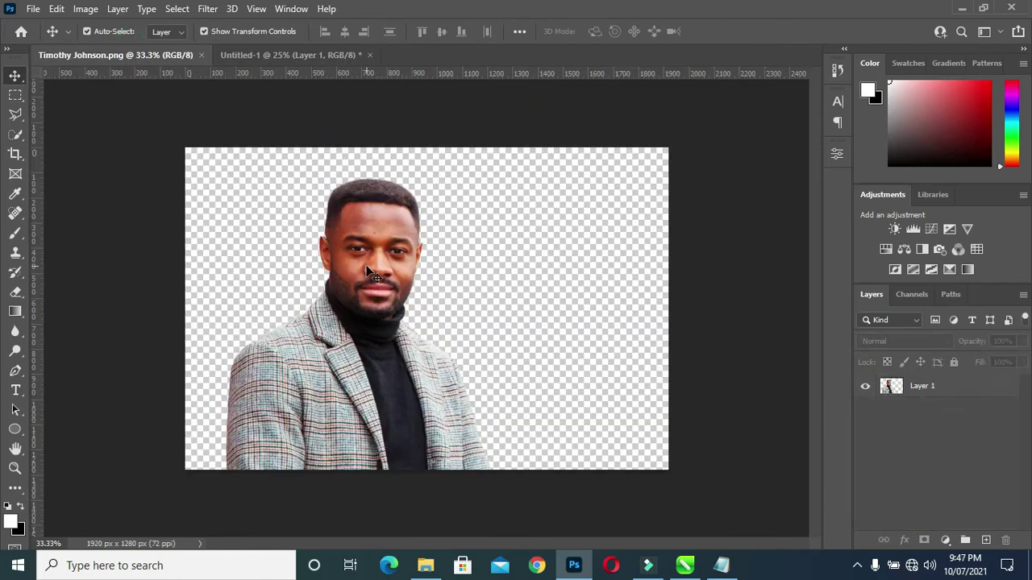
{"action": "left_click_drag", "start_coordinate": [367, 270], "coordinate": [294, 61]}
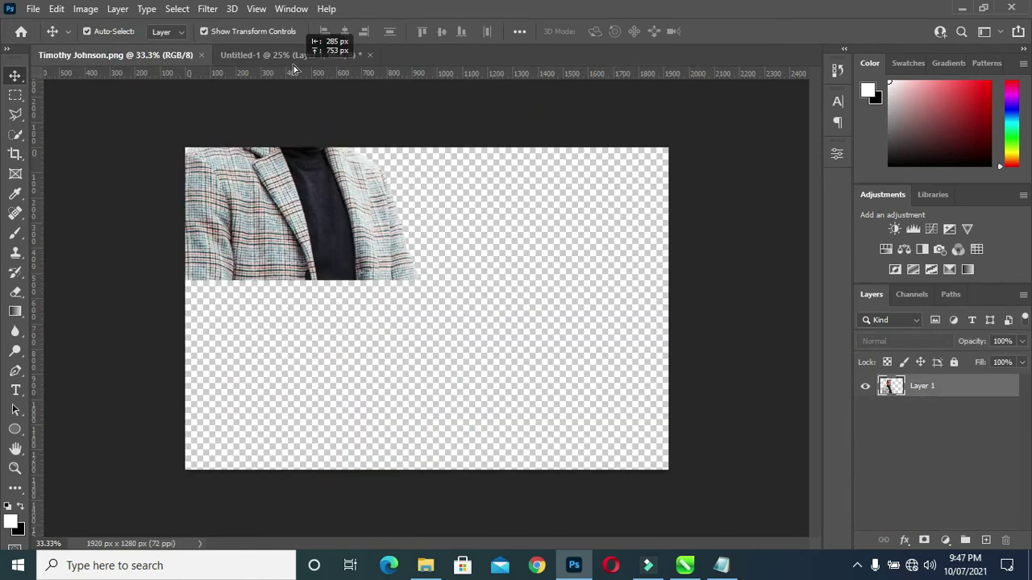
{"action": "left_click_drag", "start_coordinate": [432, 338], "coordinate": [324, 347]}
{"action": "key", "text": "ctrl+t"}
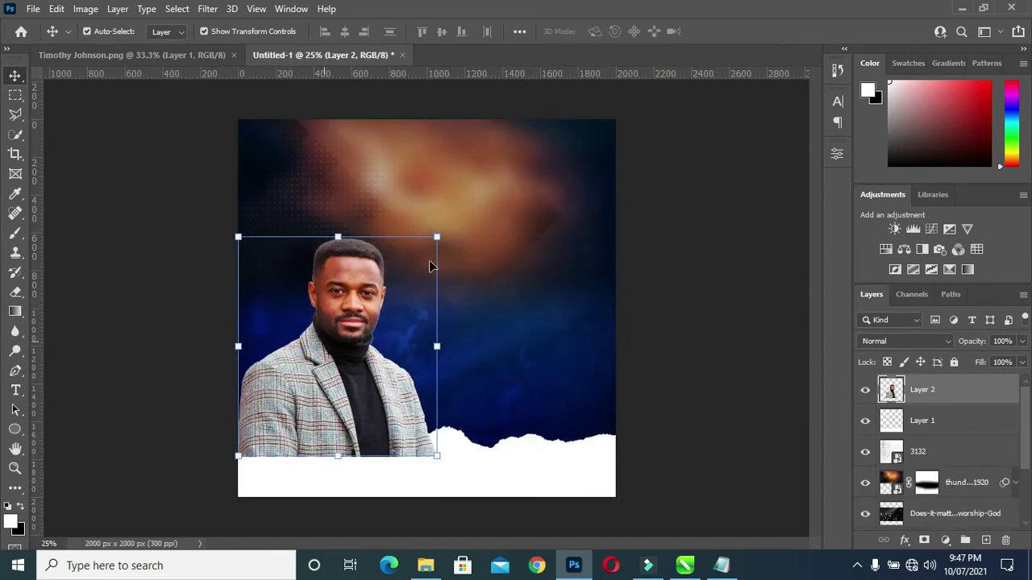
{"action": "left_click_drag", "start_coordinate": [439, 236], "coordinate": [452, 220]}
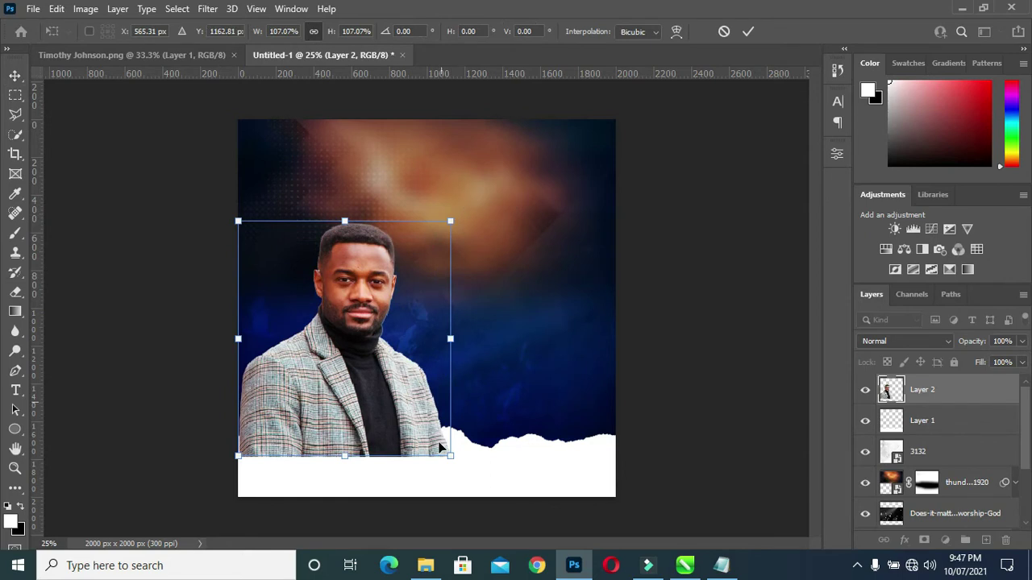
{"action": "left_click_drag", "start_coordinate": [390, 403], "coordinate": [392, 408]}
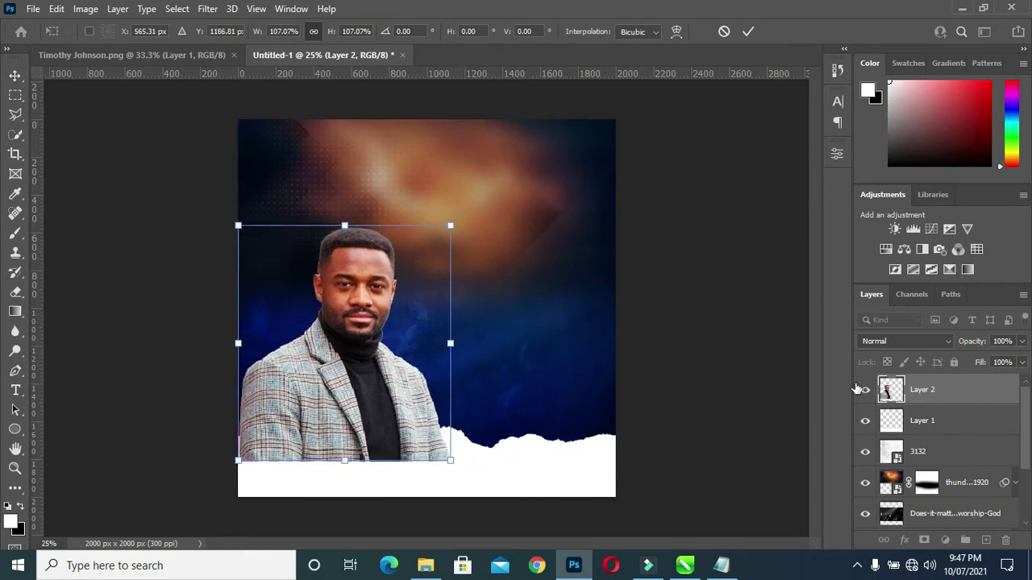
{"action": "left_click", "coordinate": [386, 339]}
{"action": "key", "text": "Return"}
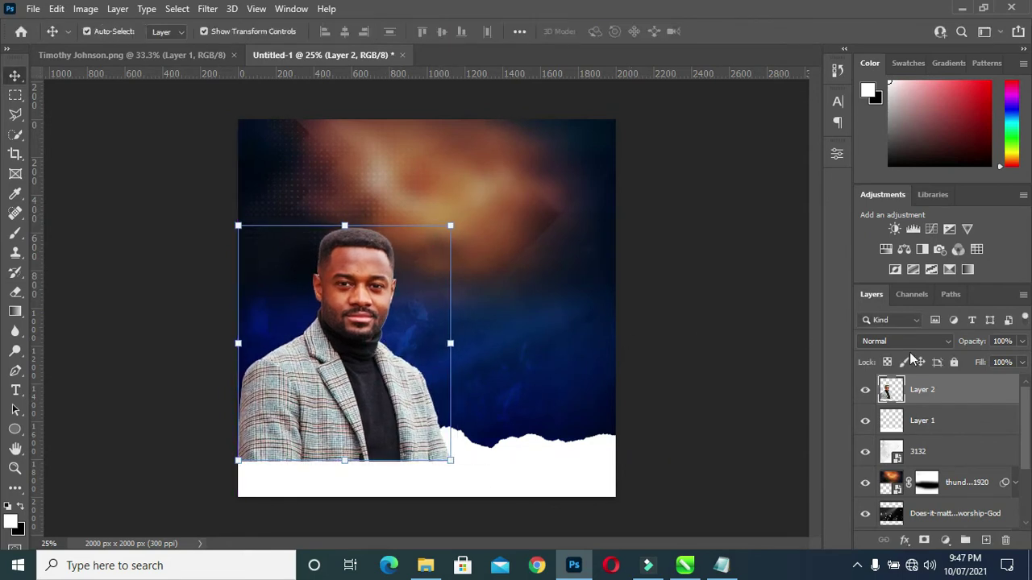
Step: Move the portrait layer below the white torn edge and shrink it slightly
{"action": "left_click_drag", "start_coordinate": [940, 396], "coordinate": [948, 444]}
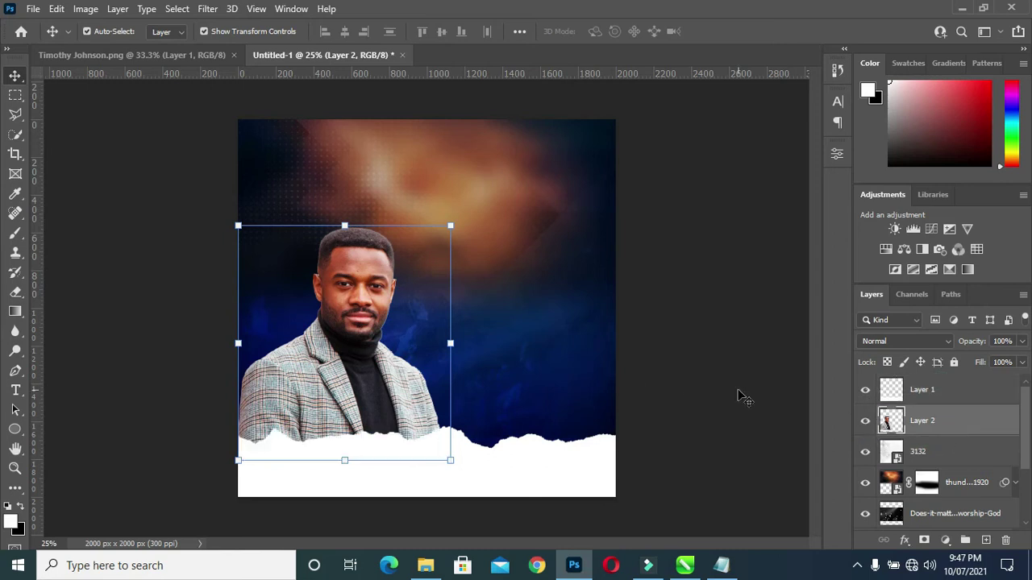
{"action": "left_click_drag", "start_coordinate": [453, 225], "coordinate": [434, 245]}
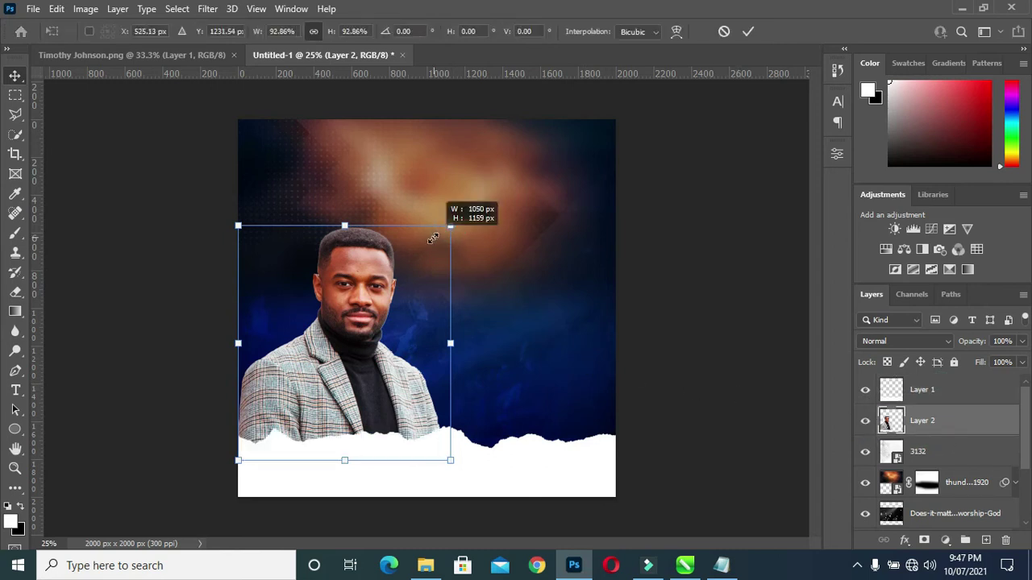
{"action": "key", "text": "Return"}
{"action": "left_click", "coordinate": [661, 340]}
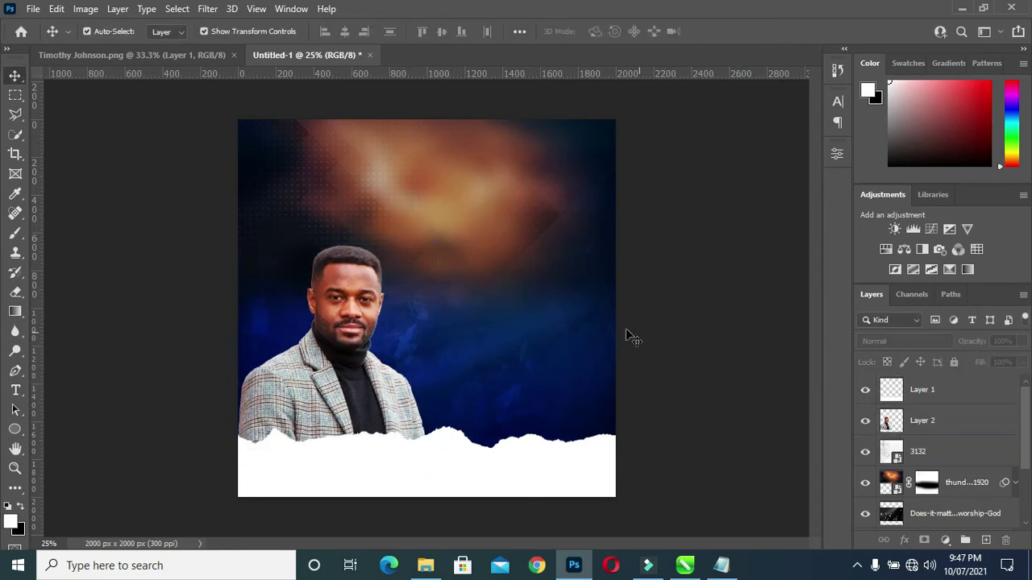
{"action": "left_click", "coordinate": [722, 566]}
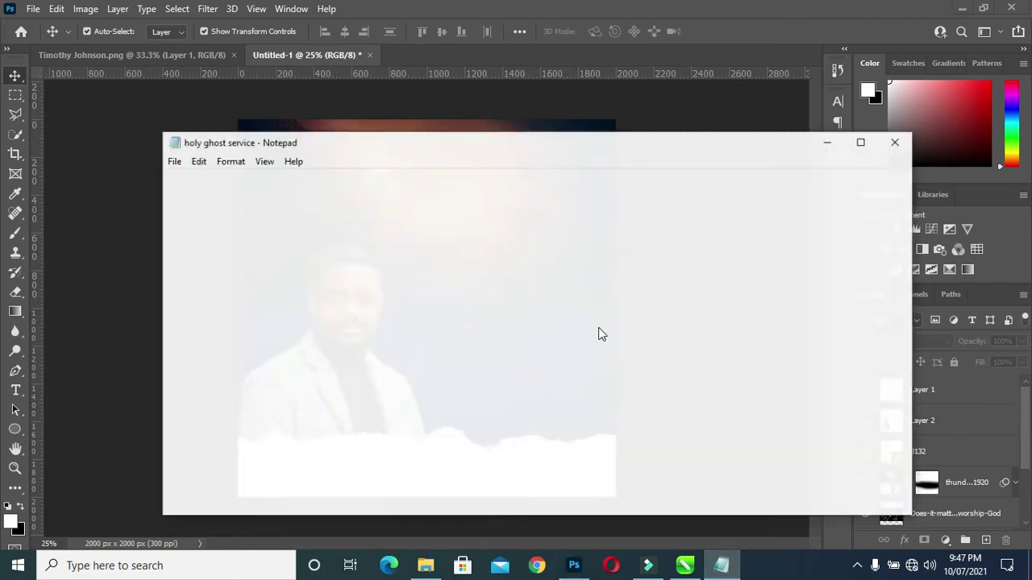
Step: Copy 'Special' from the Notepad notes and paste it as white text near the flyer top
{"action": "left_click_drag", "start_coordinate": [198, 168], "coordinate": [145, 169]}
{"action": "key", "text": "ctrl+c"}
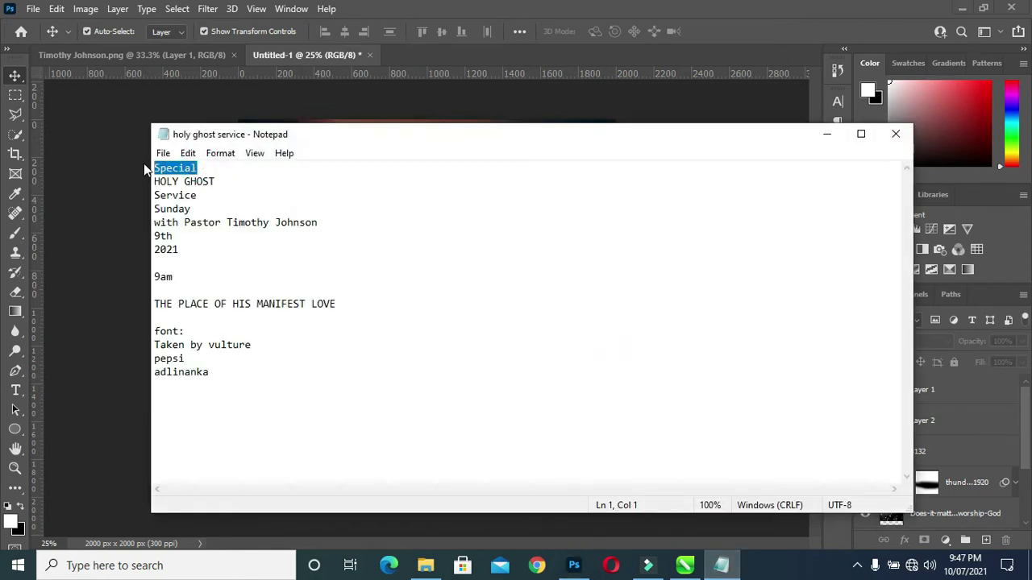
{"action": "left_click", "coordinate": [827, 134]}
{"action": "key", "text": "t"}
{"action": "left_click", "coordinate": [427, 166]}
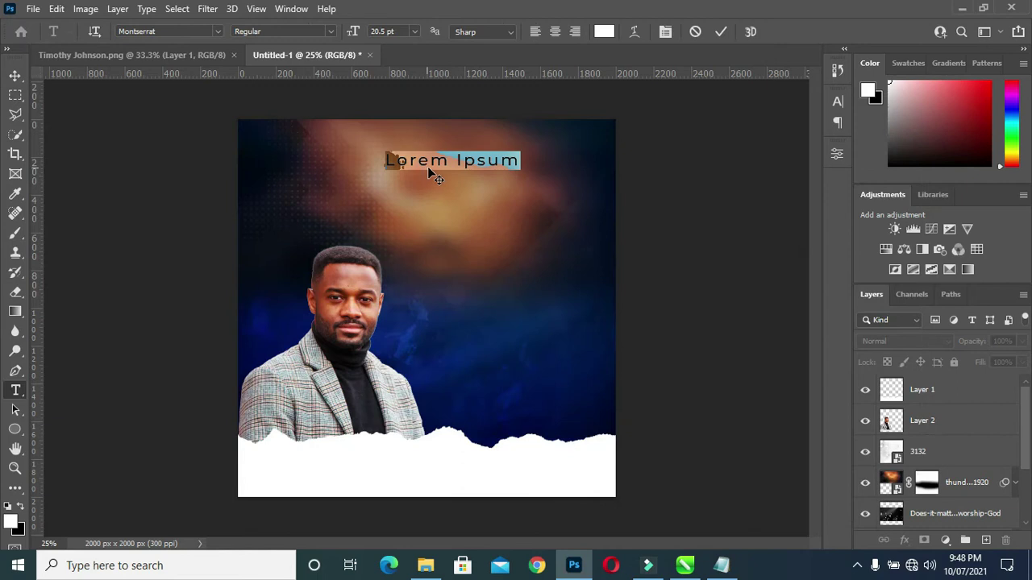
{"action": "key", "text": "ctrl+v"}
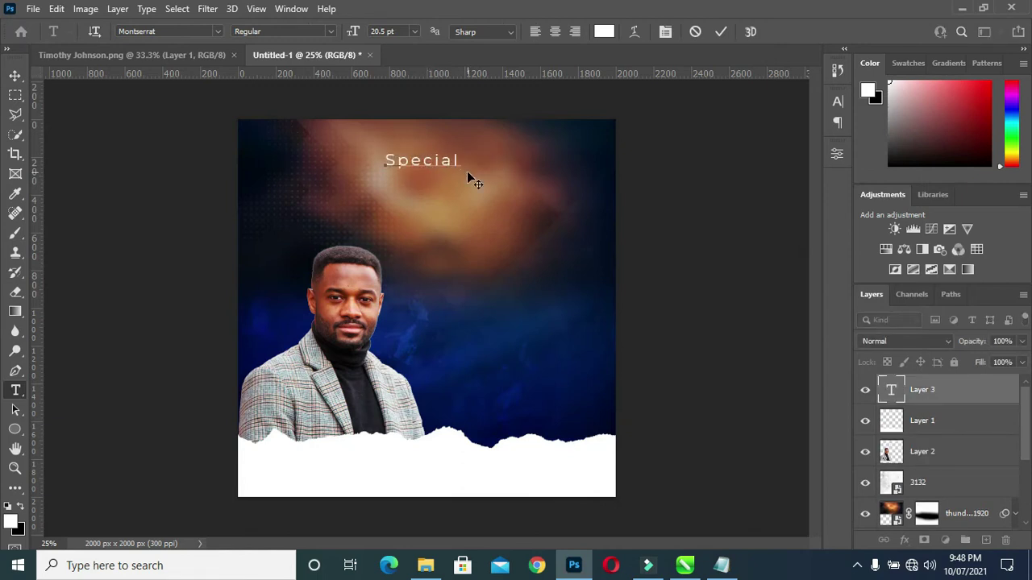
{"action": "left_click", "coordinate": [722, 30]}
{"action": "key", "text": "ctrl+Return"}
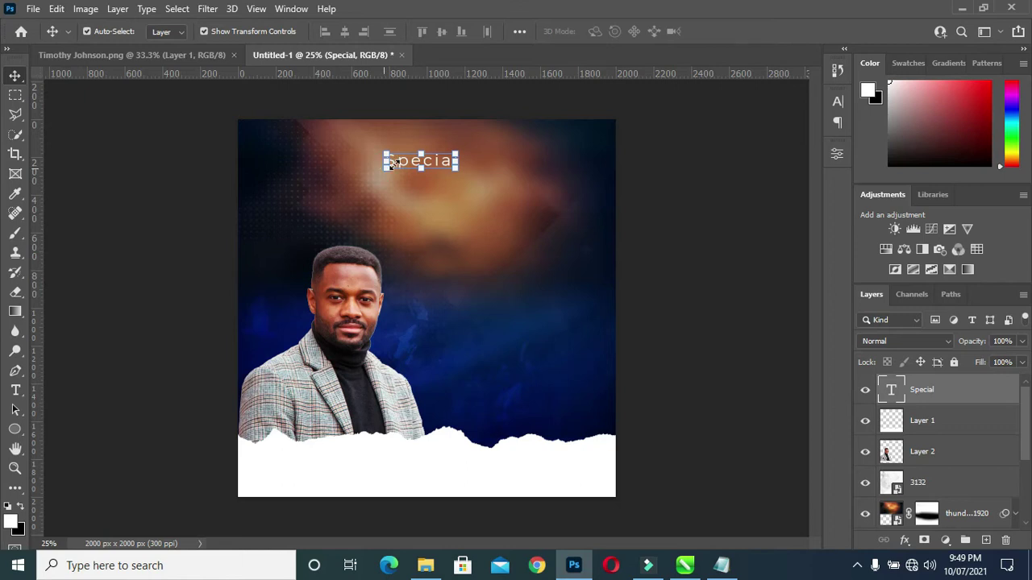
{"action": "key", "text": "ctrl+t"}
Step: Scale the Special heading down to 20.73 pt
{"action": "left_click_drag", "start_coordinate": [395, 164], "coordinate": [477, 172]}
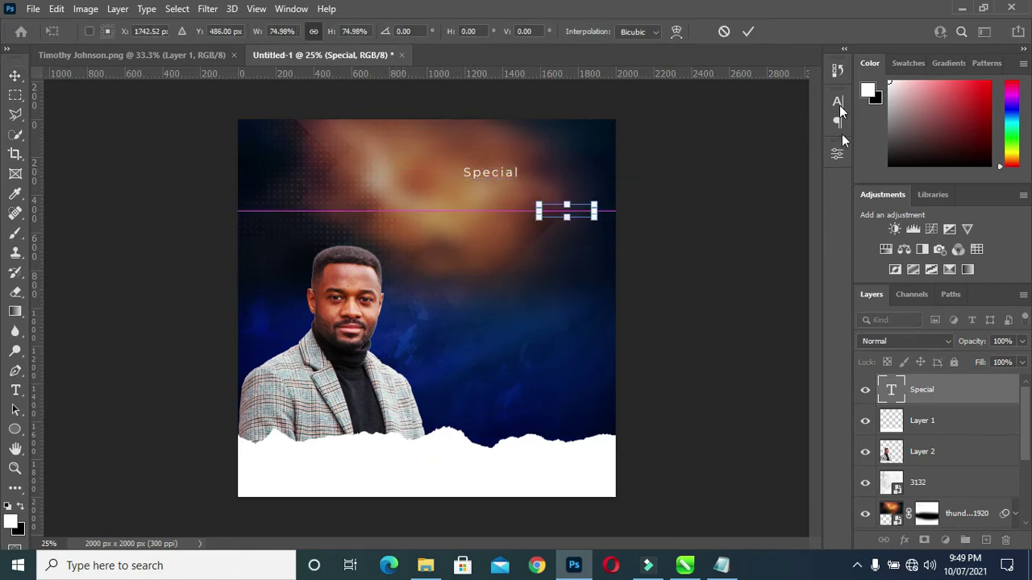
{"action": "left_click_drag", "start_coordinate": [477, 172], "coordinate": [582, 215]}
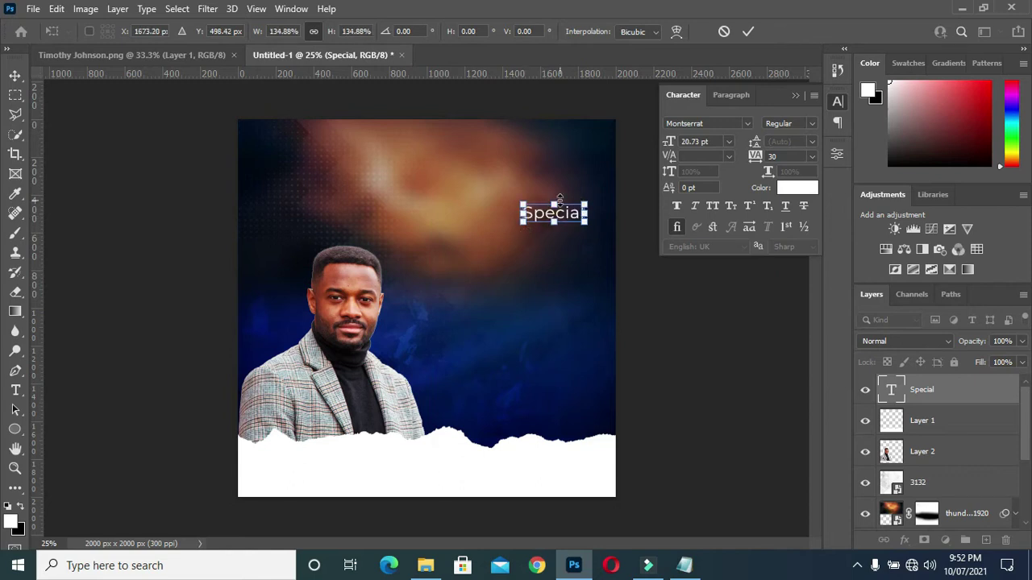
{"action": "left_click", "coordinate": [748, 31]}
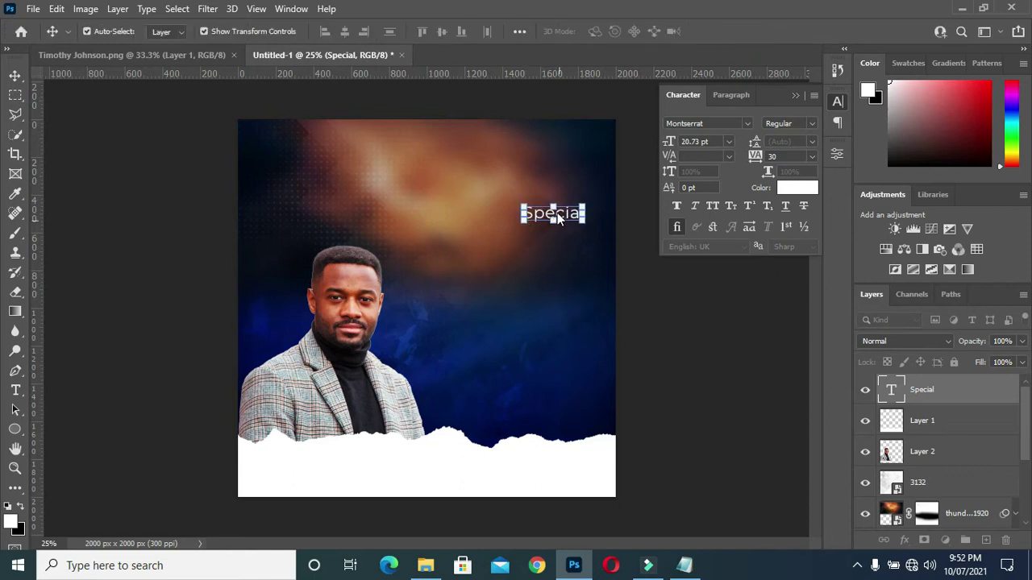
Step: Move Special near the top centre, then select HOLY in the Notepad notes
{"action": "mouse_move", "coordinate": [569, 219]}
{"action": "left_mouse_down"}
{"action": "mouse_move", "coordinate": [541, 186]}
{"action": "mouse_move", "coordinate": [513, 195]}
{"action": "left_mouse_up"}
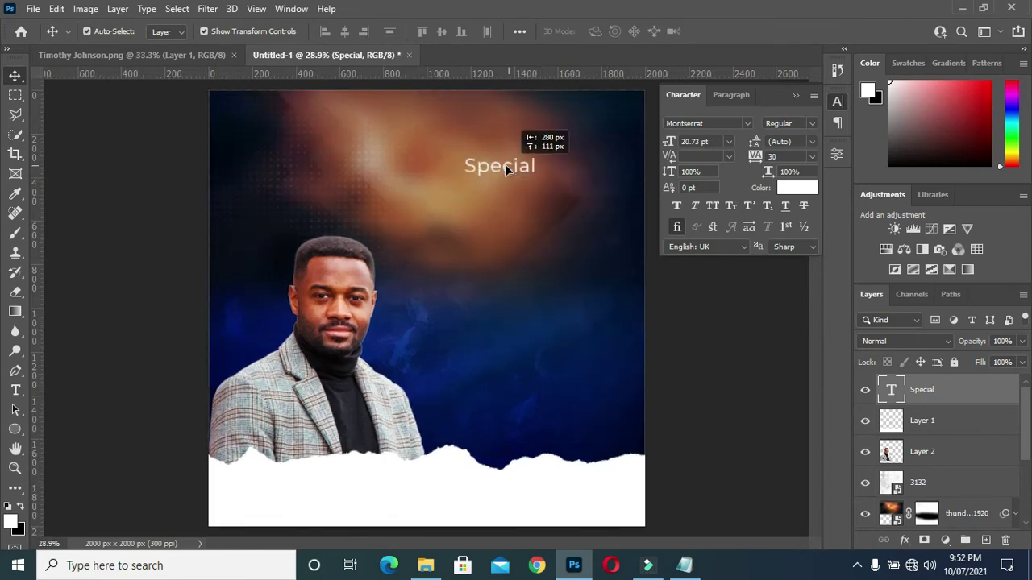
{"action": "left_click_drag", "start_coordinate": [510, 194], "coordinate": [502, 192]}
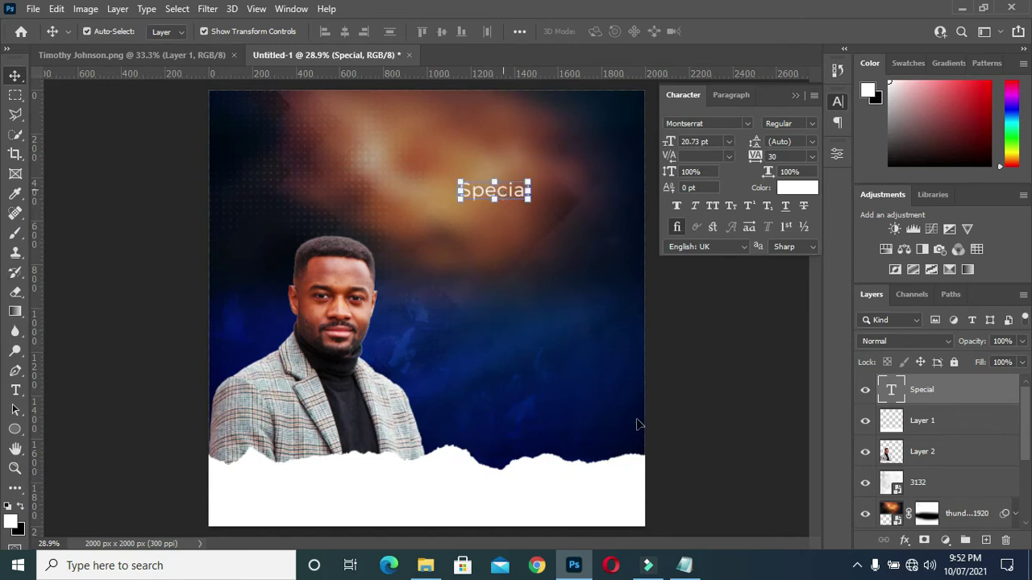
{"action": "left_click", "coordinate": [684, 565]}
{"action": "left_click_drag", "start_coordinate": [218, 181], "coordinate": [150, 181]}
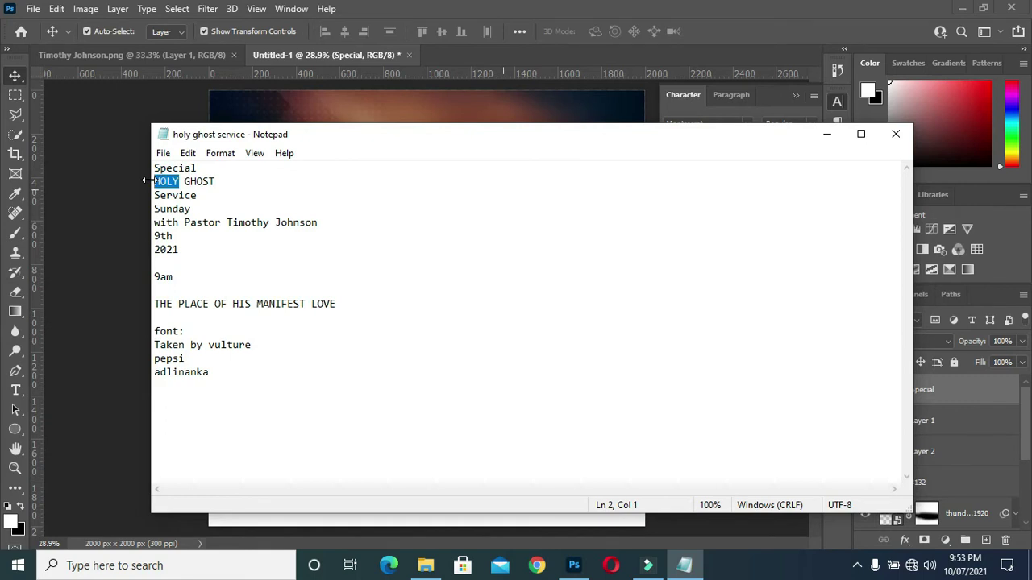
Step: Duplicate the Special layer just below it and change the copy's text to 'HOLY'
{"action": "left_click", "coordinate": [828, 133]}
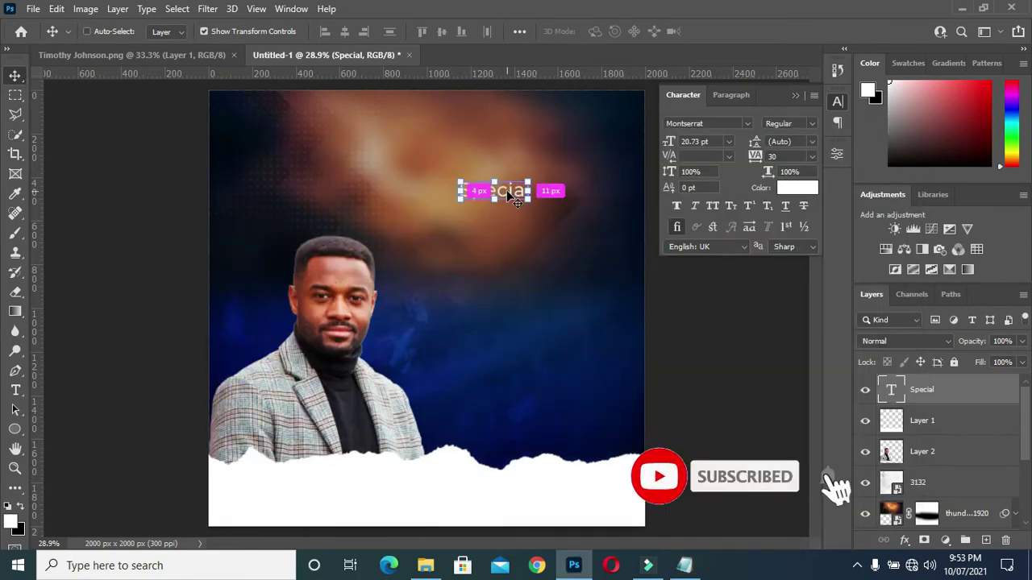
{"action": "key", "text": "ctrl+j"}
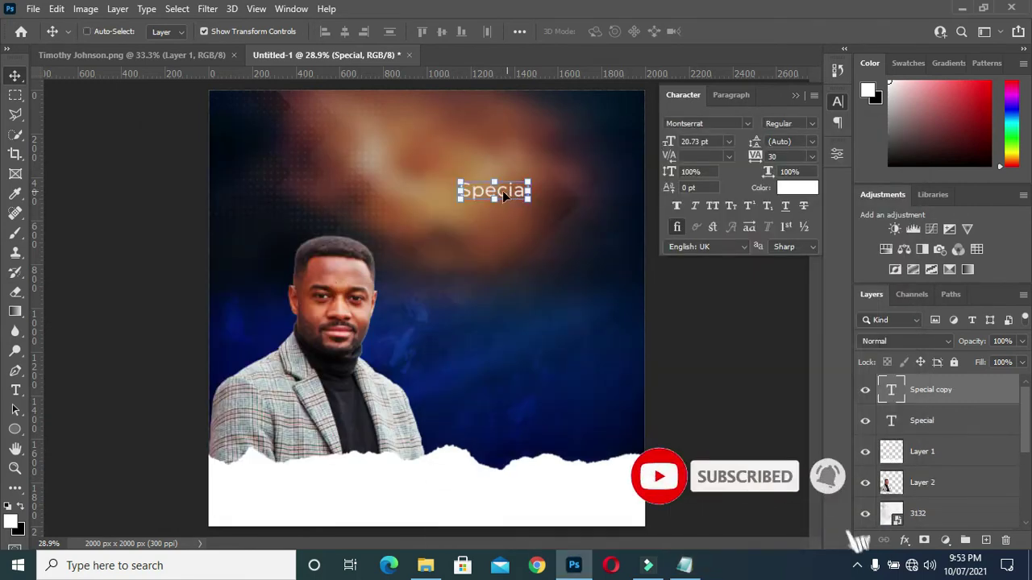
{"action": "left_click_drag", "start_coordinate": [502, 191], "coordinate": [506, 218]}
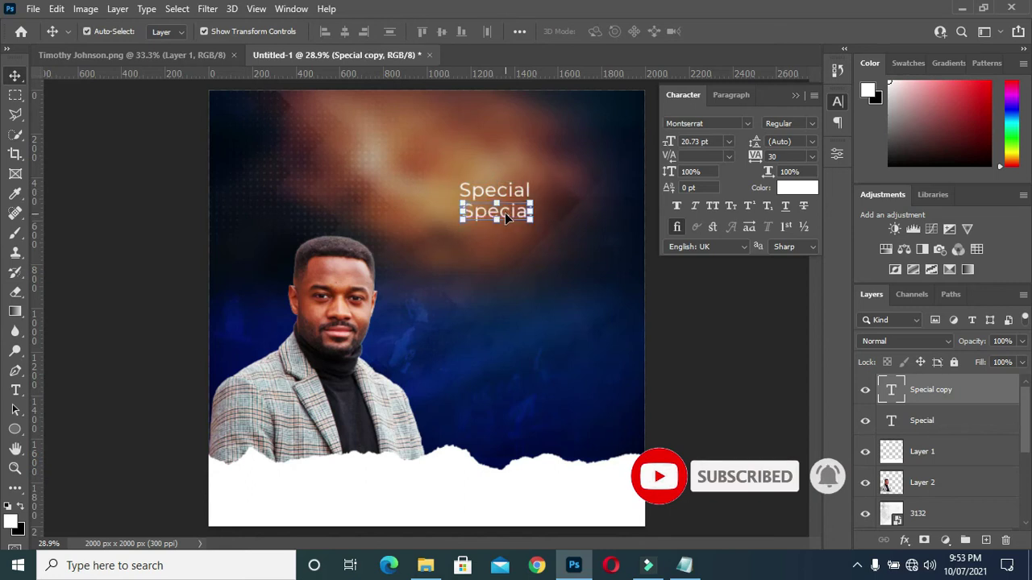
{"action": "key", "text": "t"}
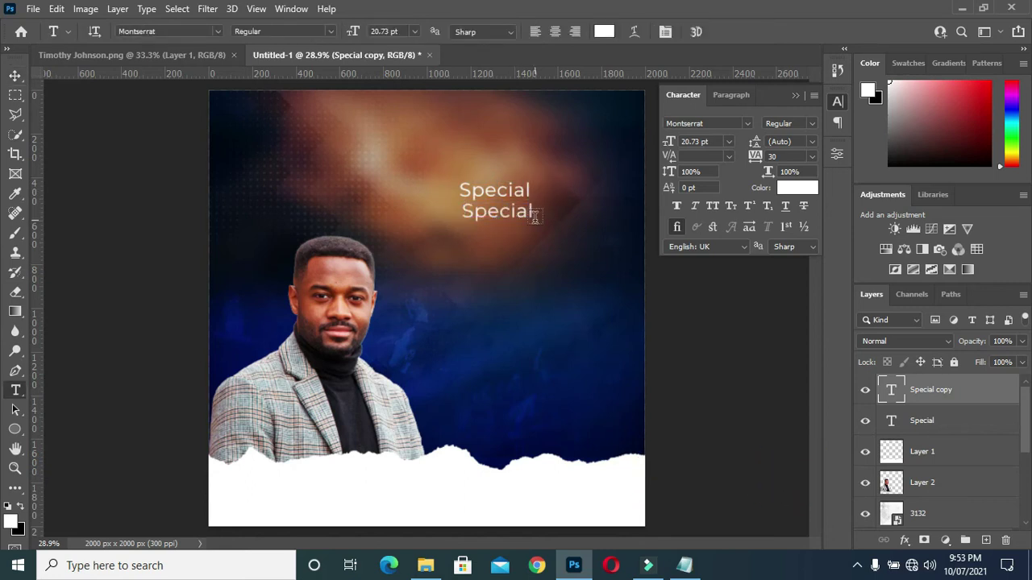
{"action": "double_click", "coordinate": [506, 211]}
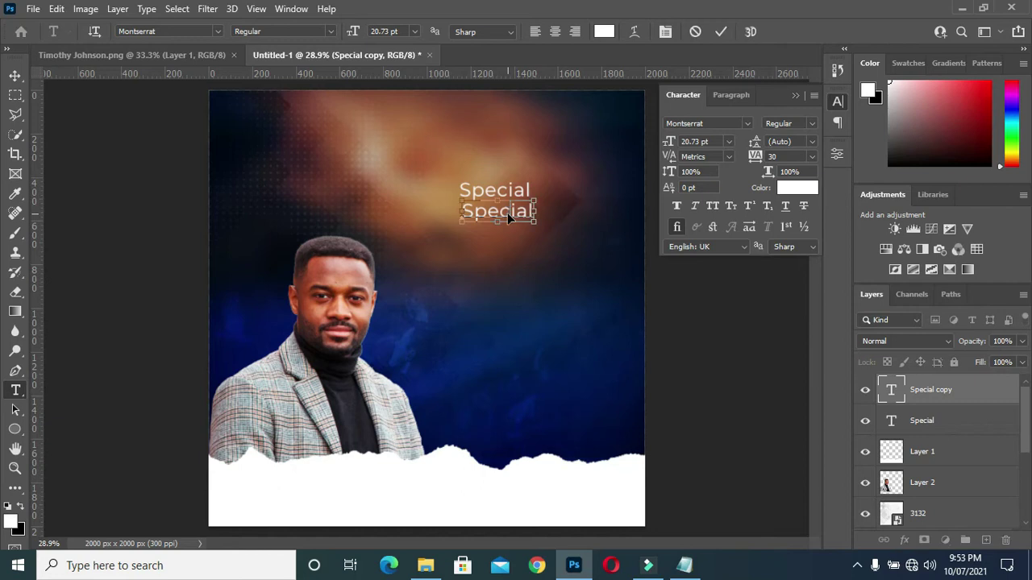
{"action": "type", "text": "HOLY"}
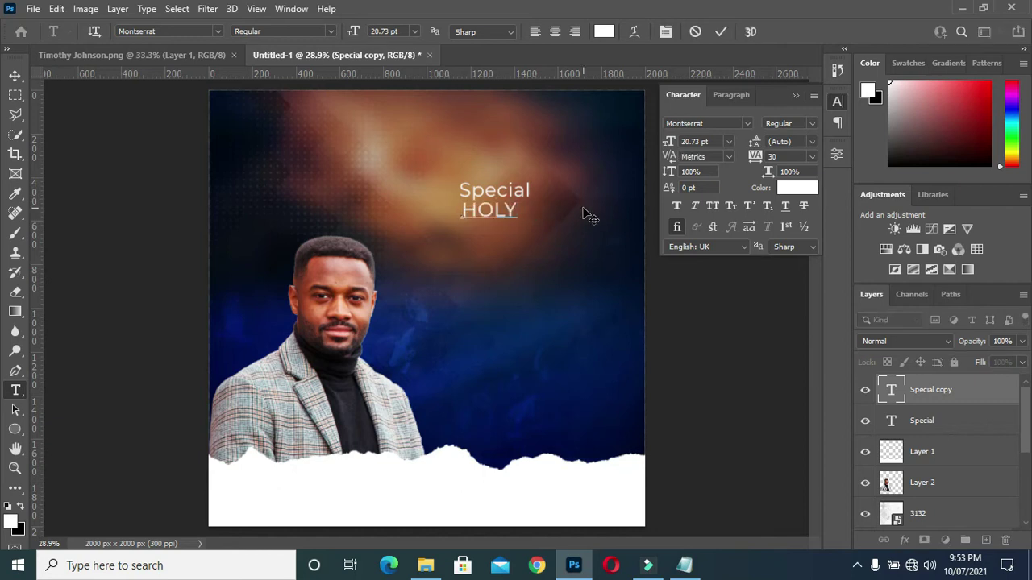
{"action": "left_click", "coordinate": [722, 33]}
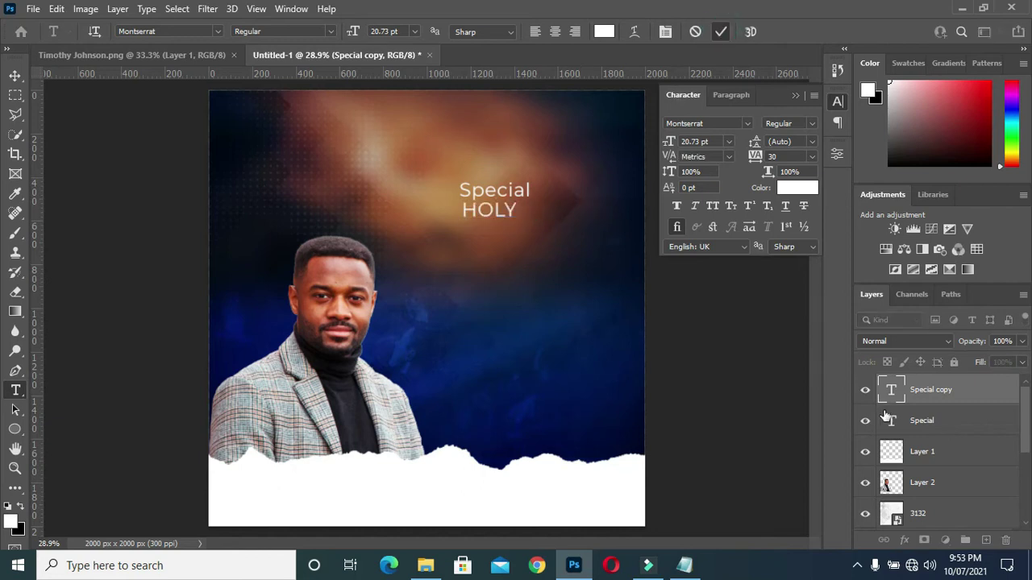
Step: Select Layer 1 through the bottom image layer in the Layers panel
{"action": "left_click", "coordinate": [936, 452]}
{"action": "scroll", "coordinate": [933, 476], "scroll_direction": "down", "scroll_amount": 2}
{"action": "scroll", "coordinate": [935, 500], "scroll_direction": "down", "scroll_amount": 3}
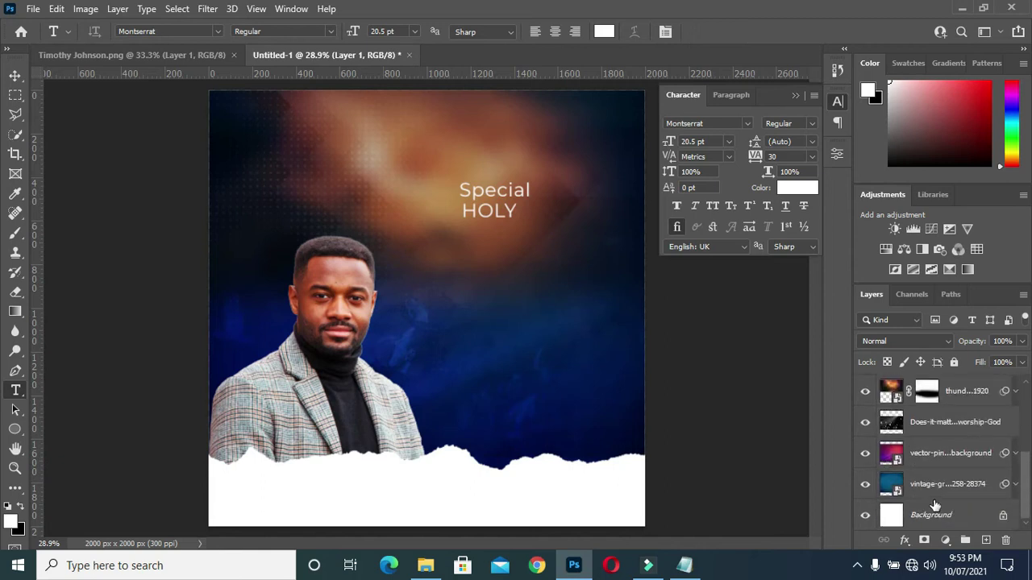
{"action": "left_click", "coordinate": [941, 488]}
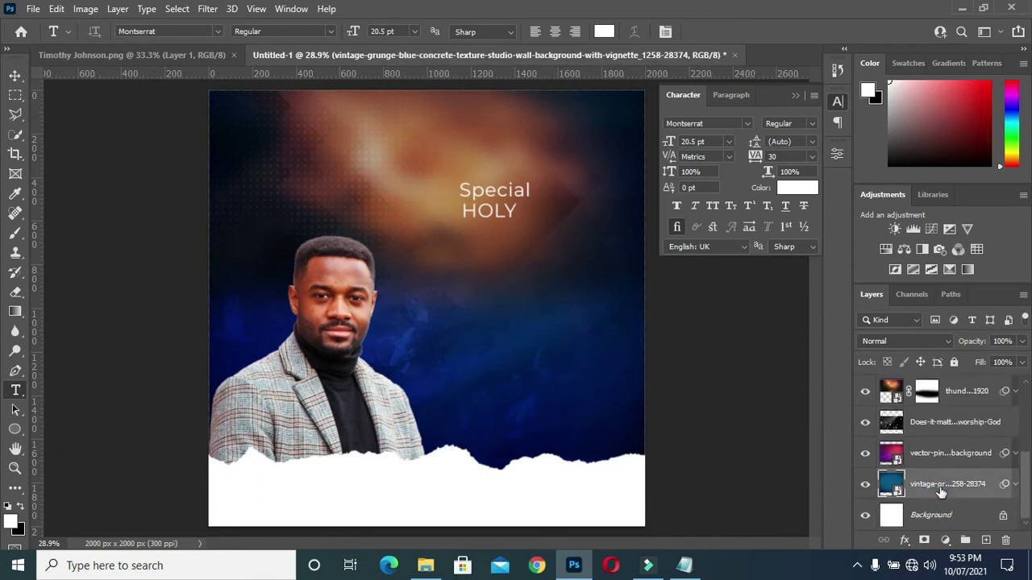
{"action": "scroll", "coordinate": [948, 451], "scroll_direction": "up", "scroll_amount": 3}
{"action": "scroll", "coordinate": [948, 451], "scroll_direction": "up", "scroll_amount": 1}
{"action": "left_click", "coordinate": [944, 451], "text": "shift"}
Step: Group the selected layers and name the group 'BG'
{"action": "key", "text": "ctrl+g"}
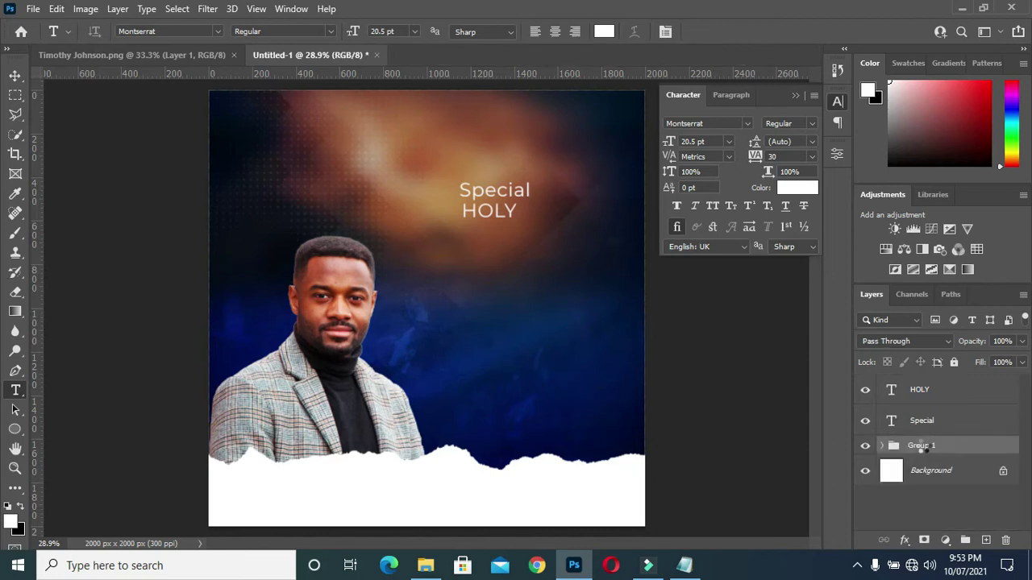
{"action": "double_click", "coordinate": [921, 446]}
{"action": "type", "text": "BG"}
{"action": "key", "text": "Return"}
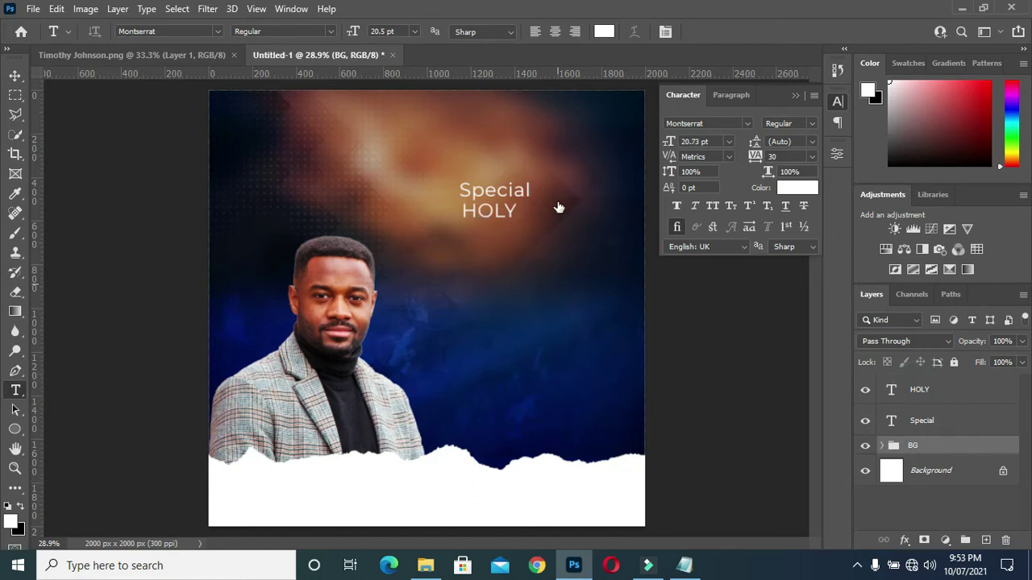
Step: Scale the HOLY text up to 65.45 pt
{"action": "left_click", "coordinate": [535, 228], "text": "ctrl"}
{"action": "left_click", "coordinate": [15, 77]}
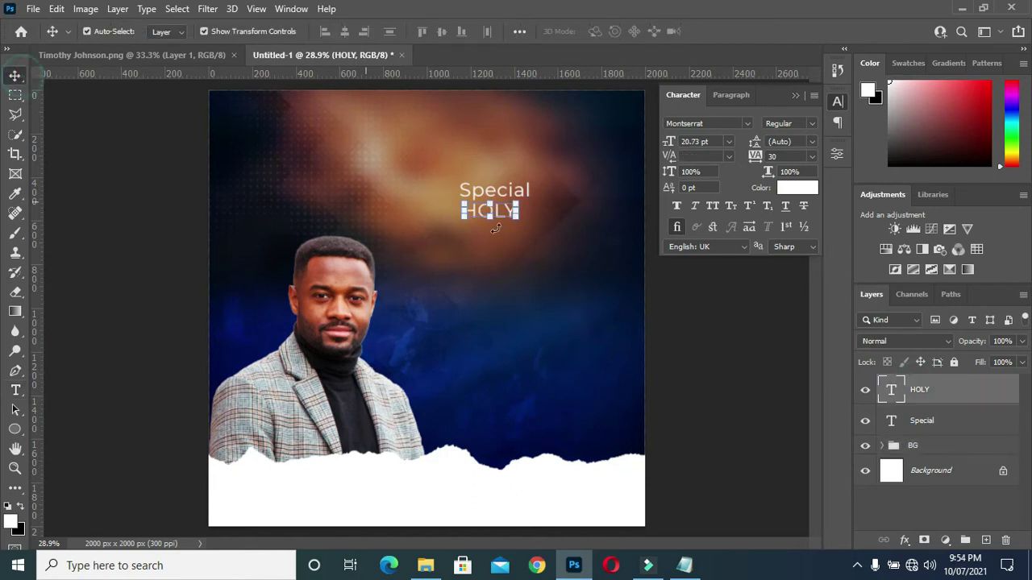
{"action": "left_click_drag", "start_coordinate": [587, 256], "coordinate": [599, 261]}
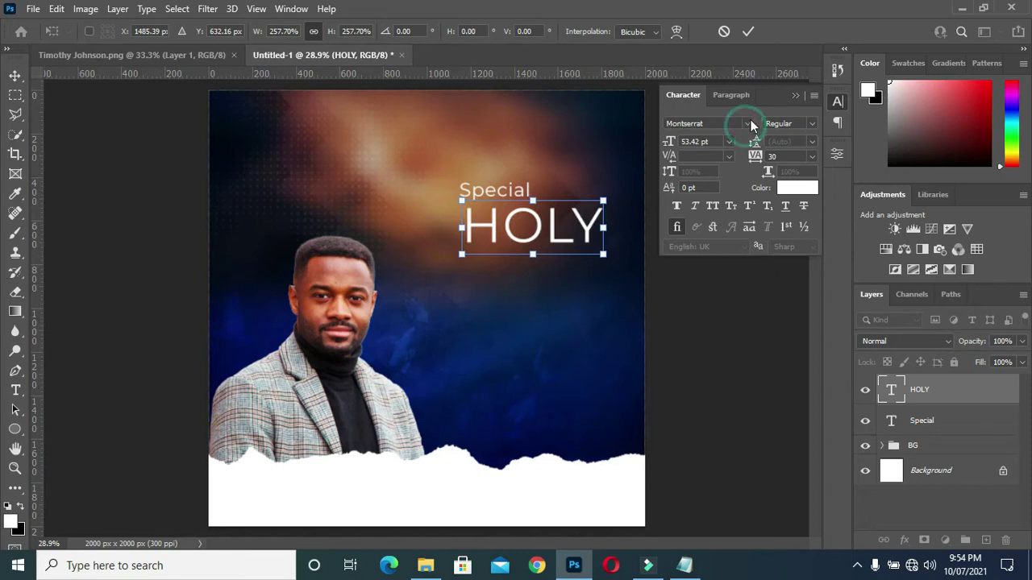
{"action": "left_click", "coordinate": [748, 32]}
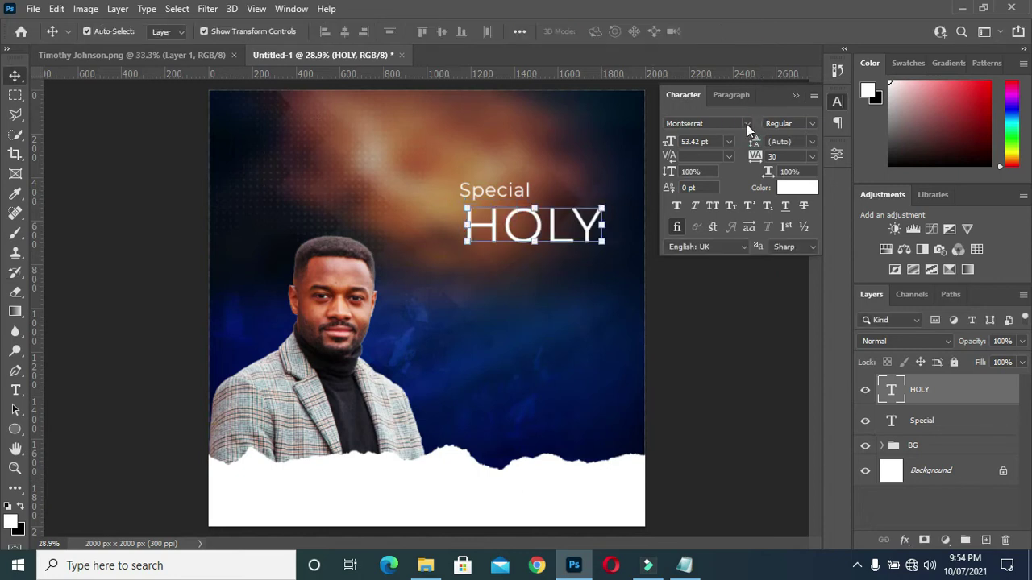
Step: Set HOLY in the '! PEPSI !' font and nudge it under Special
{"action": "left_click", "coordinate": [747, 126]}
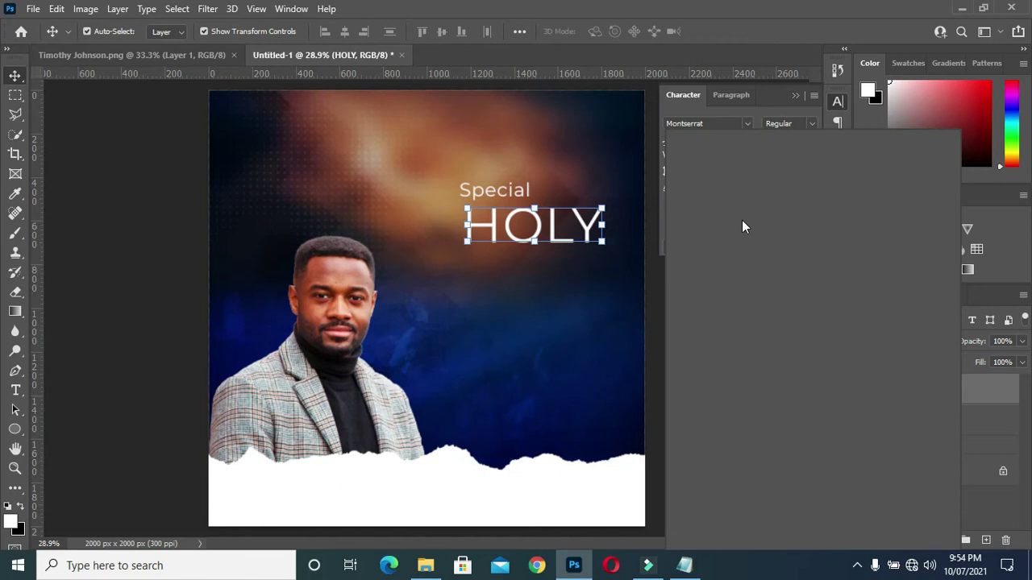
{"action": "type", "text": "pepsi"}
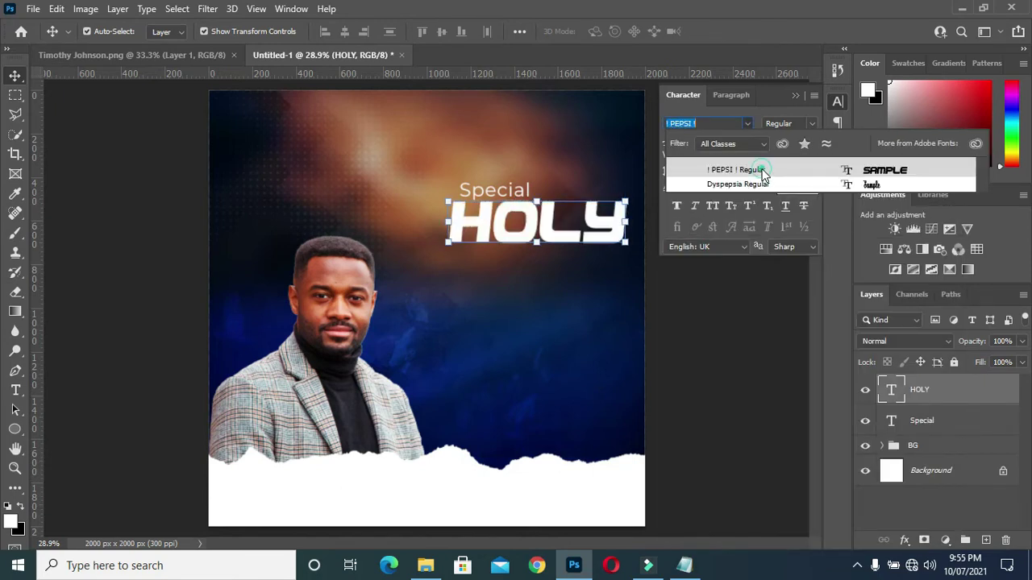
{"action": "left_click", "coordinate": [763, 174]}
{"action": "left_click_drag", "start_coordinate": [534, 239], "coordinate": [541, 239]}
Step: Open the Blending Options layer style dialog for HOLY
{"action": "left_click", "coordinate": [795, 95]}
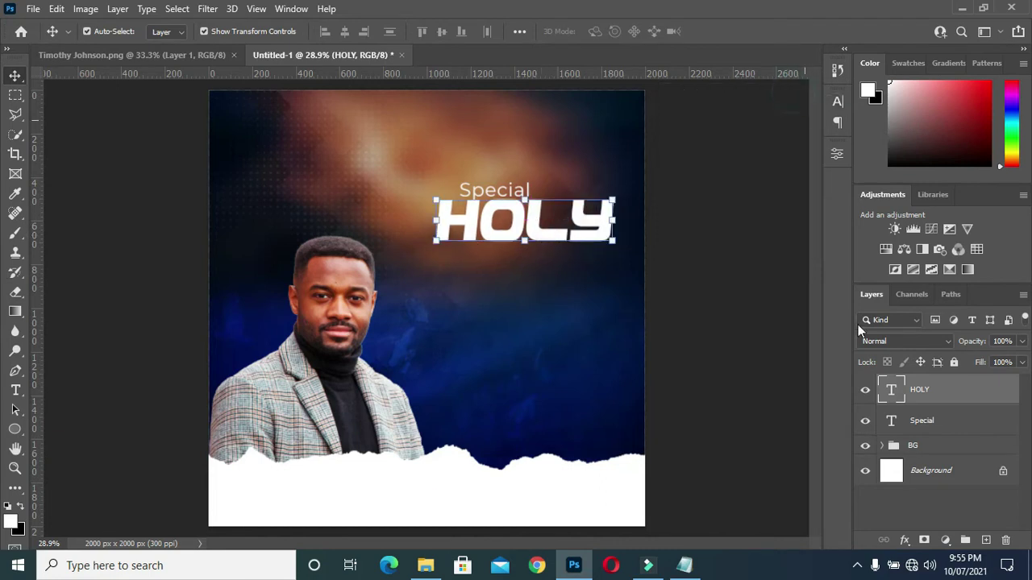
{"action": "left_click", "coordinate": [903, 540]}
{"action": "left_click", "coordinate": [940, 394]}
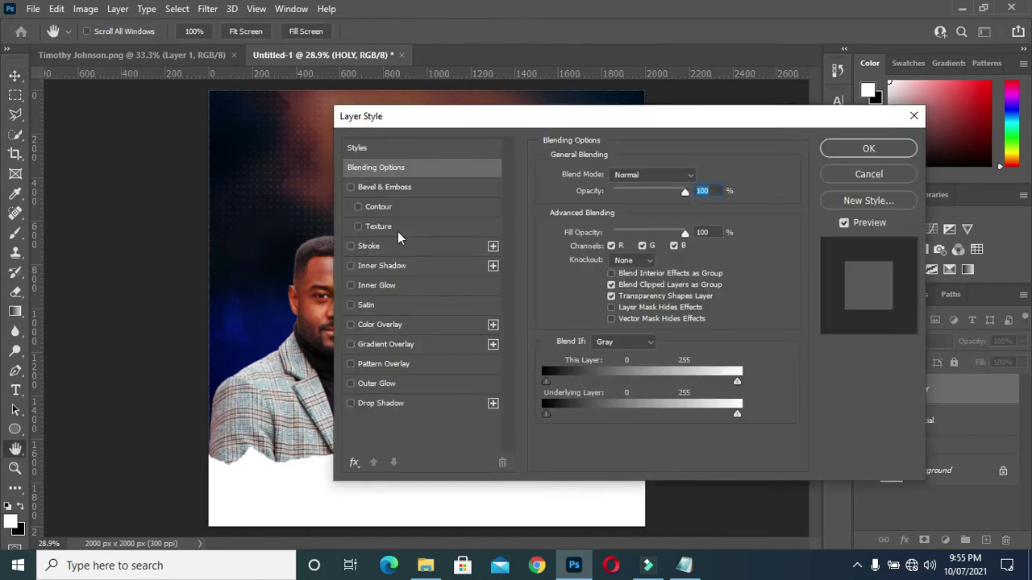
Step: Keep Normal blending and add Bevel & Emboss to HOLY, adjusting size and soften
{"action": "left_click", "coordinate": [666, 179]}
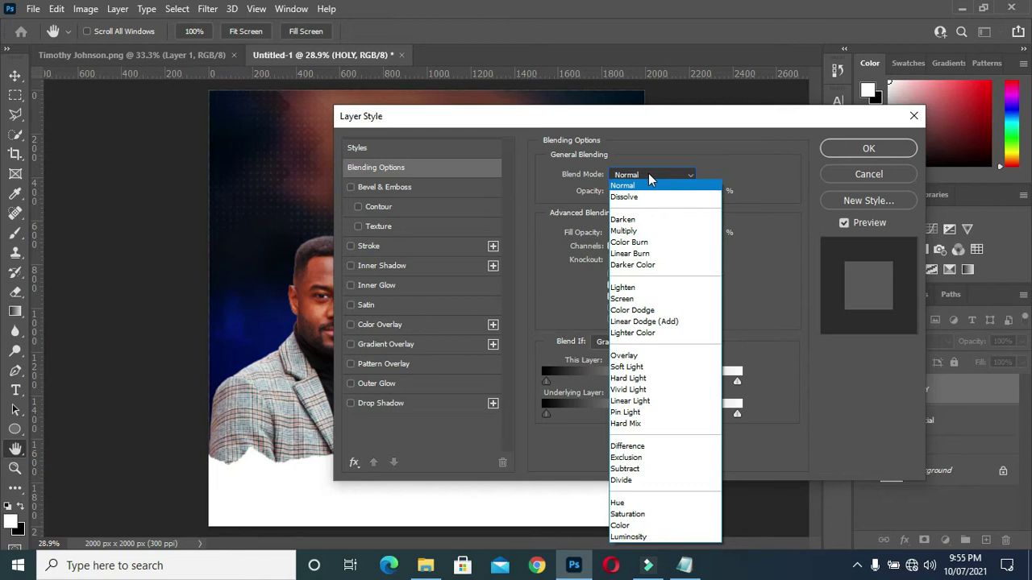
{"action": "left_click", "coordinate": [401, 194]}
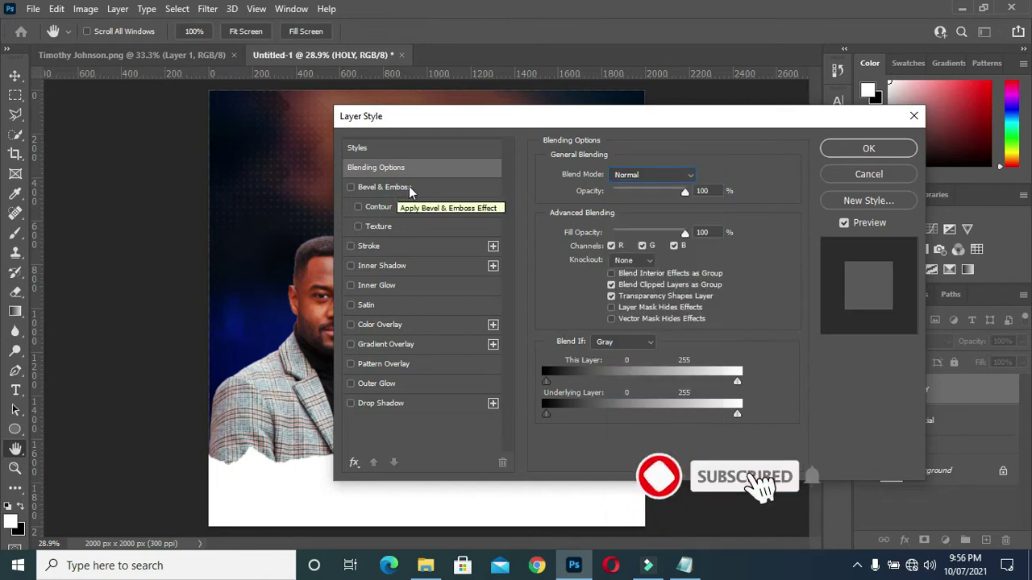
{"action": "left_click", "coordinate": [407, 188]}
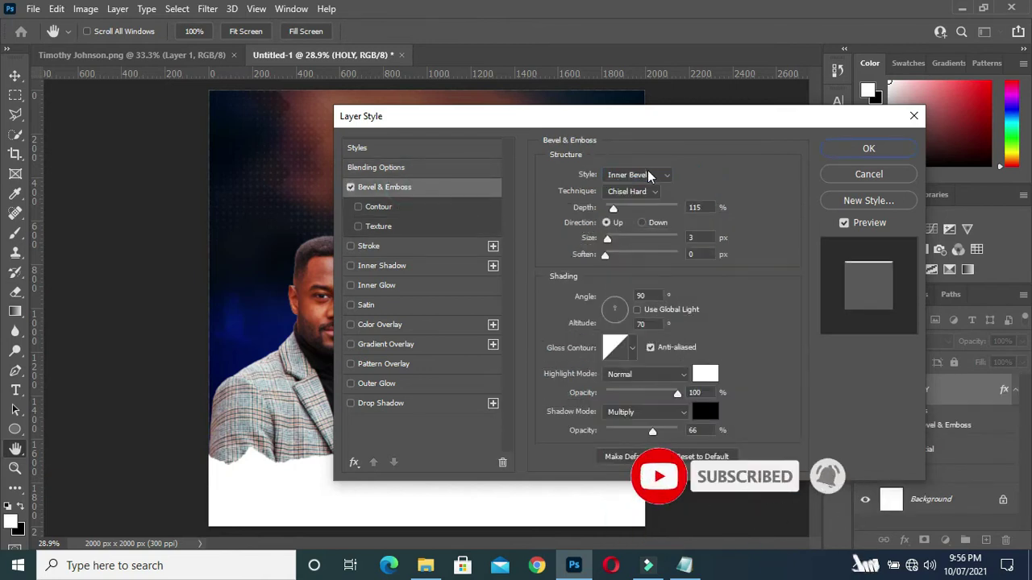
{"action": "mouse_move", "coordinate": [633, 121]}
{"action": "left_mouse_down"}
{"action": "mouse_move", "coordinate": [827, 107]}
{"action": "mouse_move", "coordinate": [869, 118]}
{"action": "left_mouse_up"}
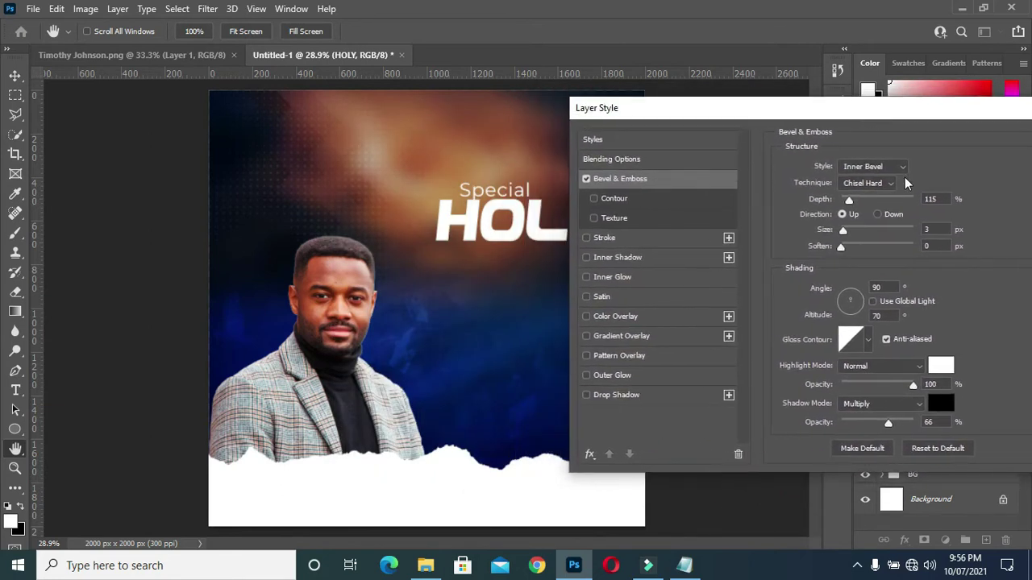
{"action": "left_click", "coordinate": [932, 229]}
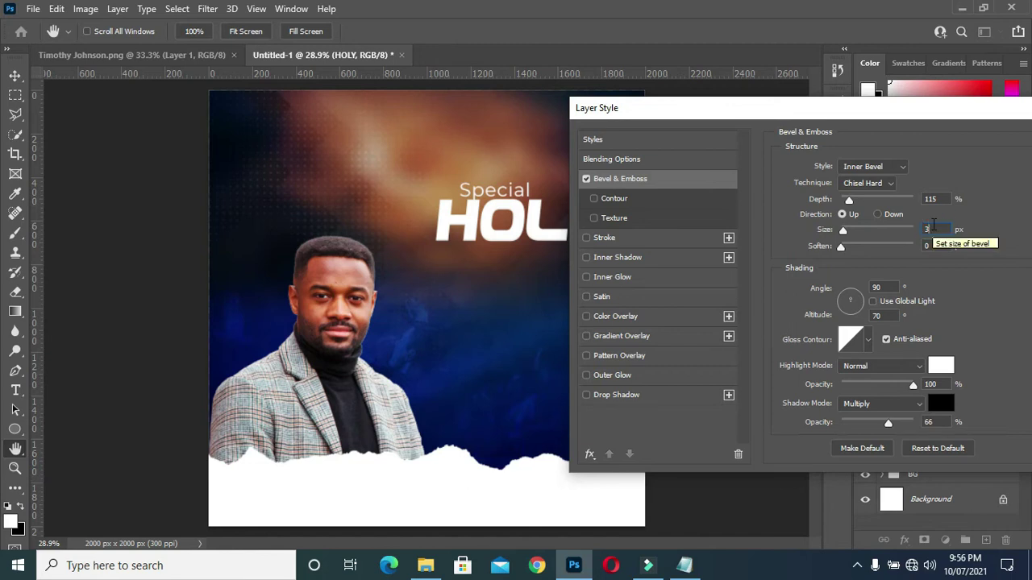
{"action": "key", "text": "Tab"}
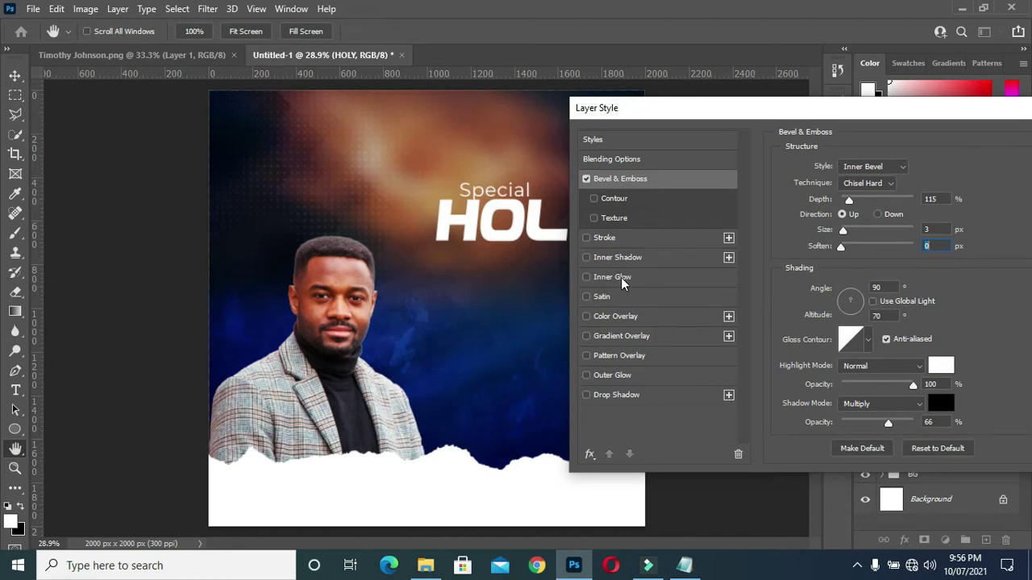
Step: Add an Inner Glow with 43% opacity
{"action": "left_click", "coordinate": [623, 278]}
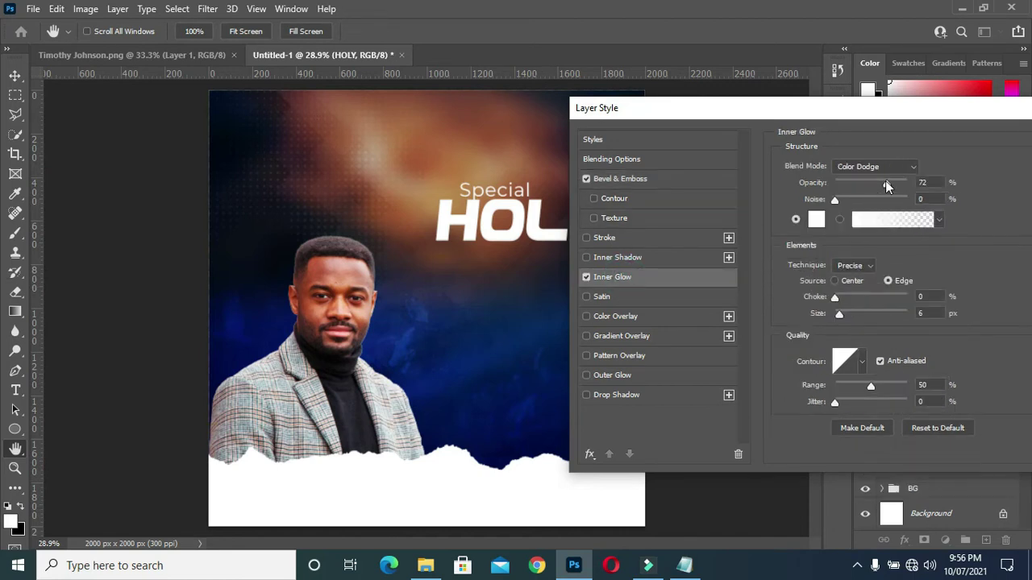
{"action": "left_click", "coordinate": [928, 183]}
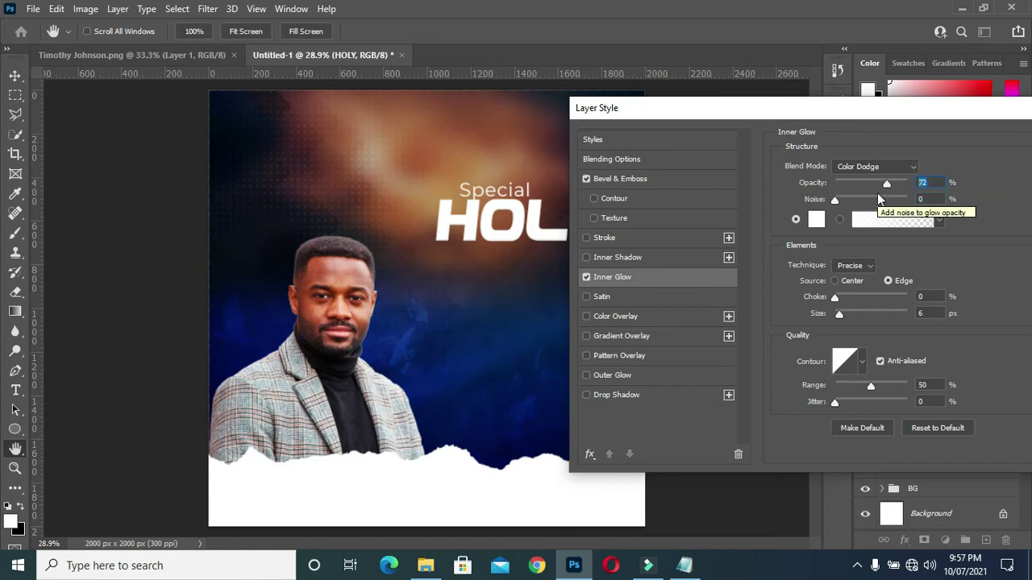
{"action": "type", "text": "43"}
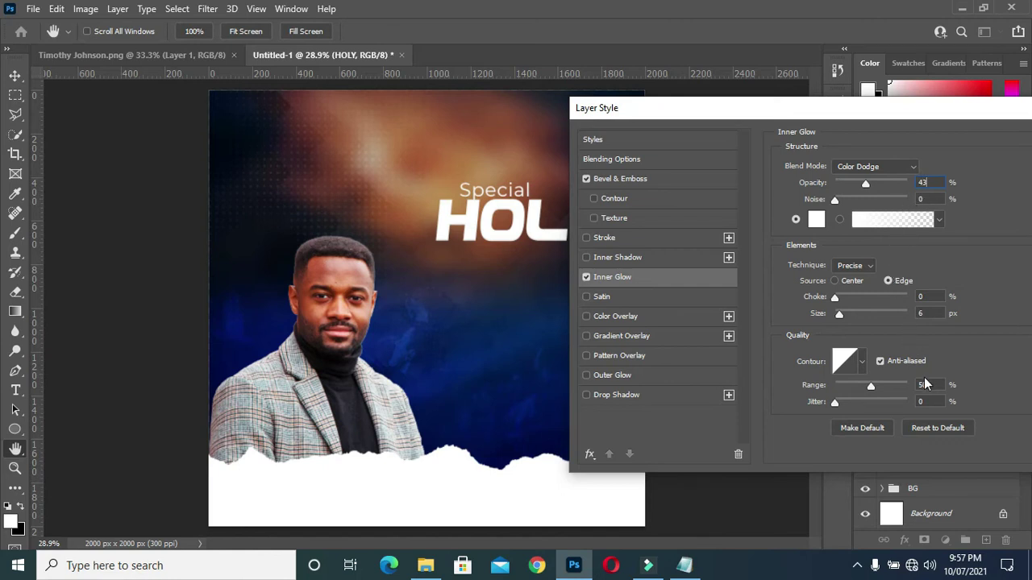
Step: Add Satin and a 150% linear Gradient Overlay to HOLY
{"action": "left_click", "coordinate": [607, 299]}
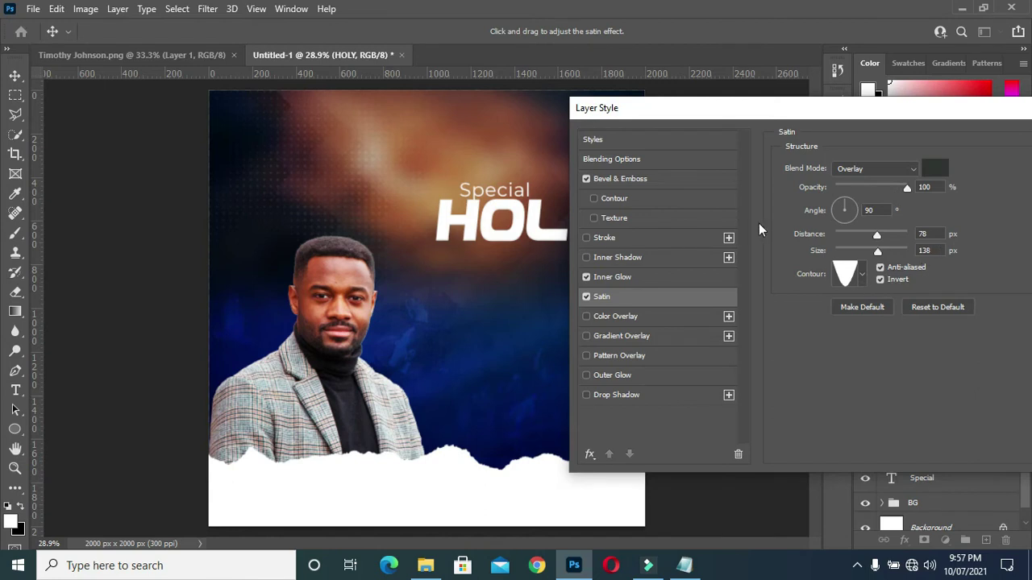
{"action": "left_click", "coordinate": [635, 336]}
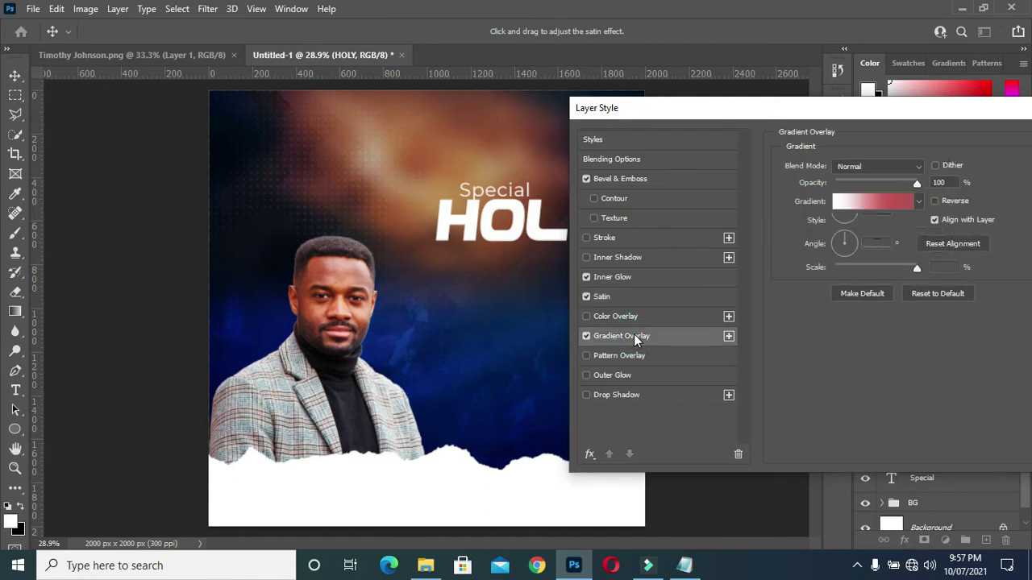
{"action": "left_click", "coordinate": [794, 108]}
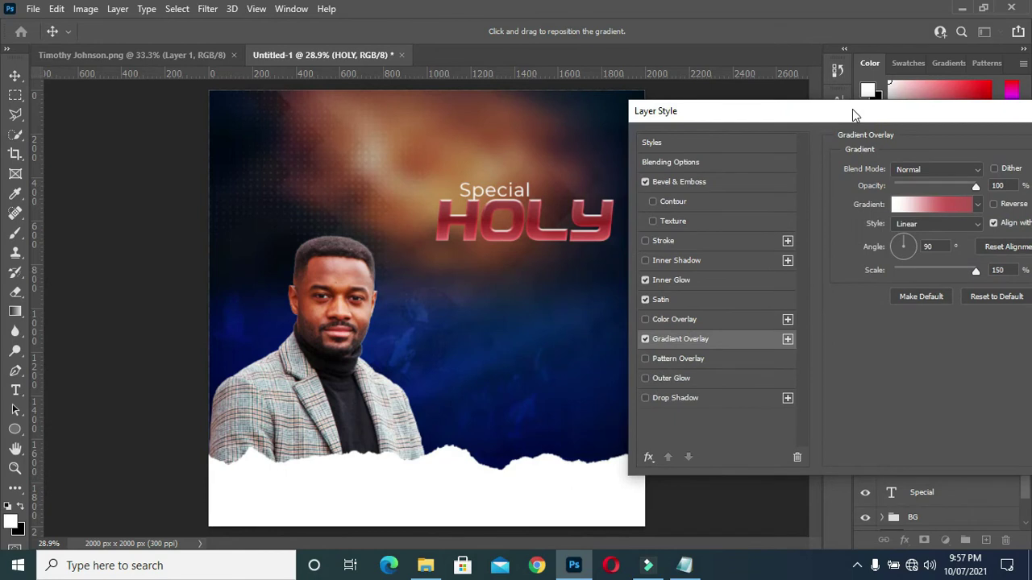
{"action": "mouse_move", "coordinate": [901, 121]}
{"action": "left_mouse_down"}
{"action": "mouse_move", "coordinate": [887, 119]}
{"action": "mouse_move", "coordinate": [894, 112]}
{"action": "left_mouse_up"}
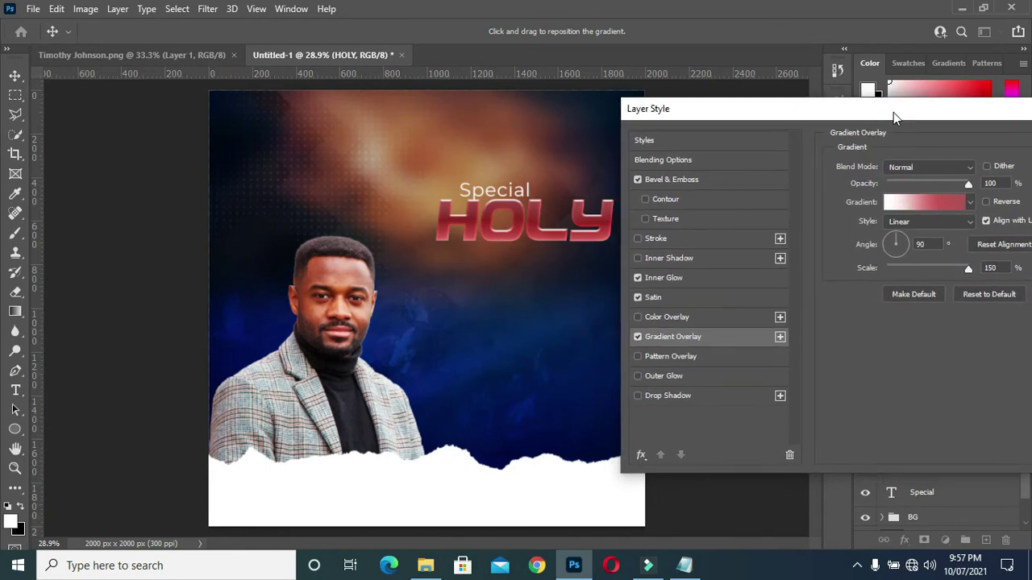
Step: Change the gradient's left colour stop to a bright orange
{"action": "left_click", "coordinate": [923, 200]}
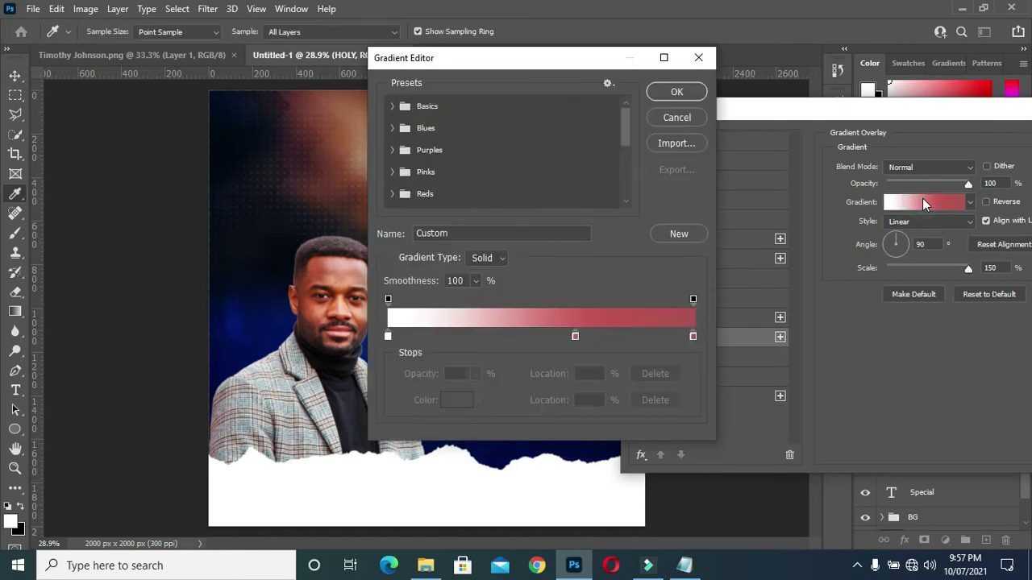
{"action": "mouse_move", "coordinate": [544, 57]}
{"action": "left_mouse_down"}
{"action": "mouse_move", "coordinate": [743, 83]}
{"action": "mouse_move", "coordinate": [752, 72]}
{"action": "left_mouse_up"}
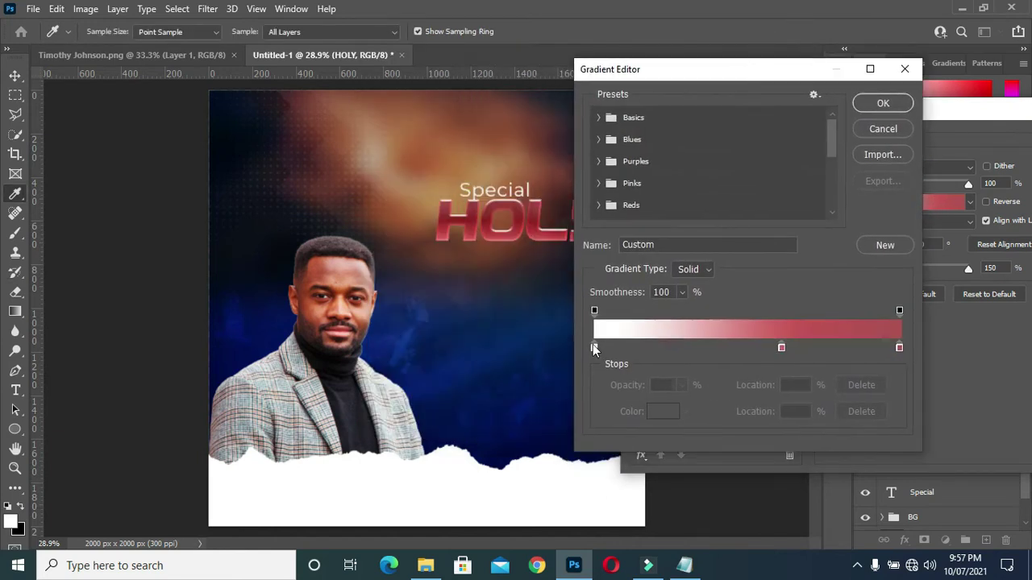
{"action": "left_click", "coordinate": [594, 347]}
{"action": "left_click", "coordinate": [664, 411]}
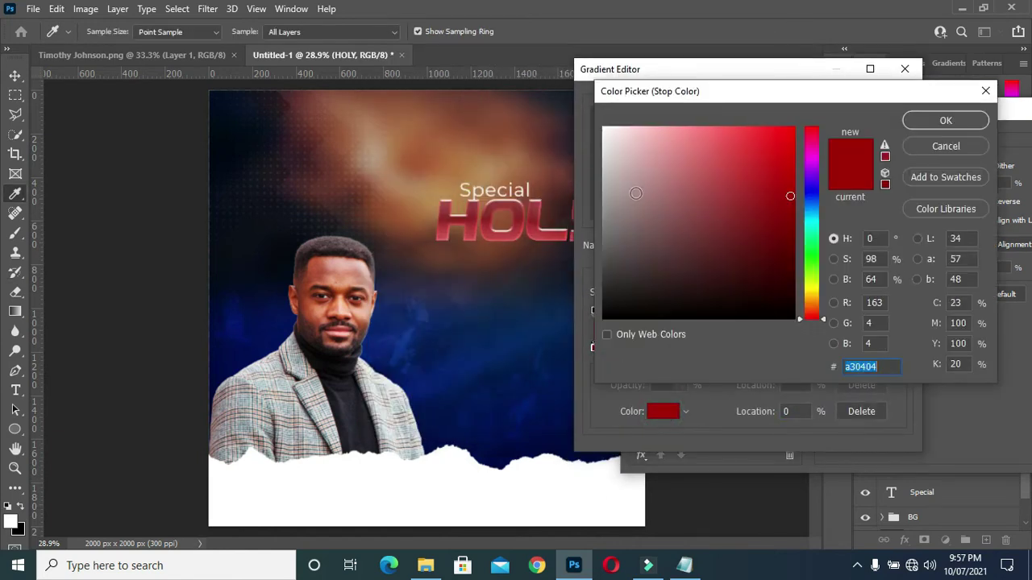
{"action": "left_click", "coordinate": [432, 184]}
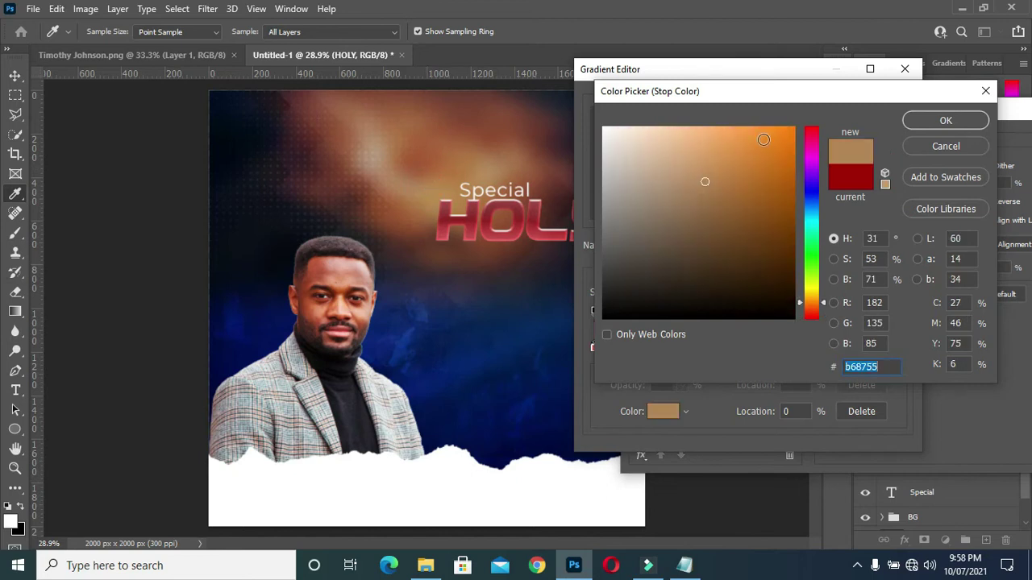
{"action": "left_click_drag", "start_coordinate": [708, 184], "coordinate": [723, 134]}
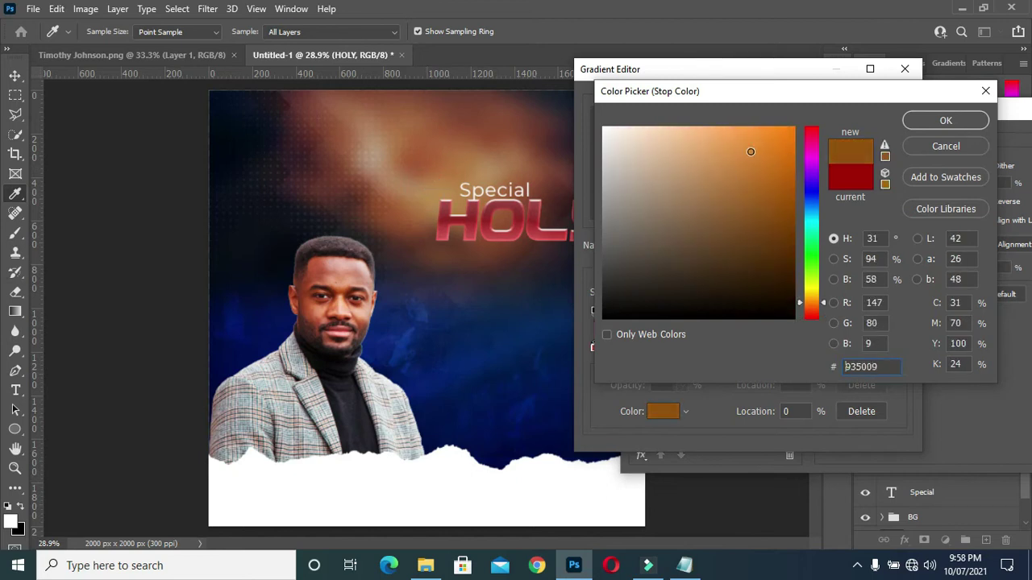
{"action": "left_click", "coordinate": [942, 120]}
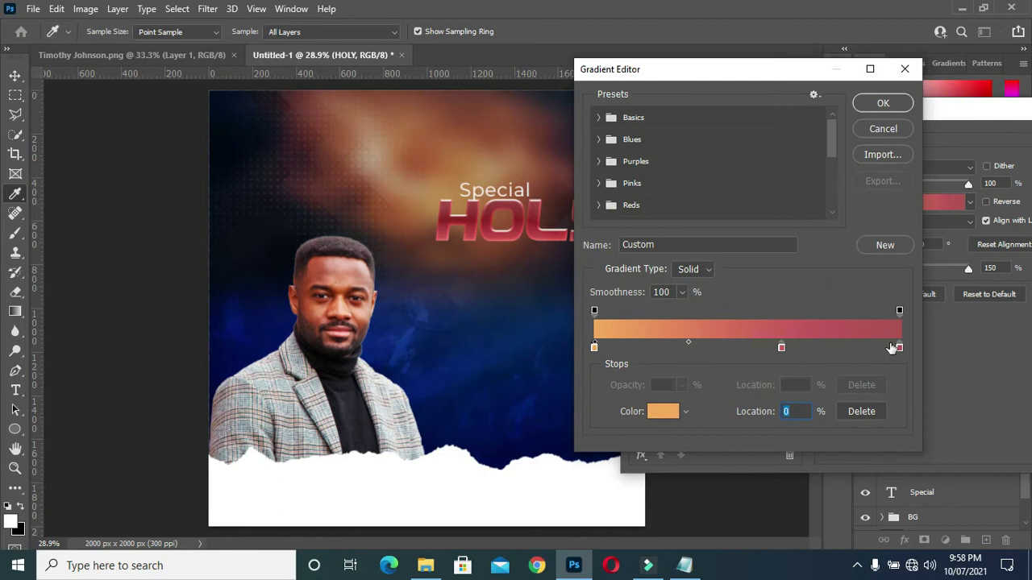
Step: Make the middle stop light orange (f6b469) at 67% and apply the gradient
{"action": "double_click", "coordinate": [781, 347]}
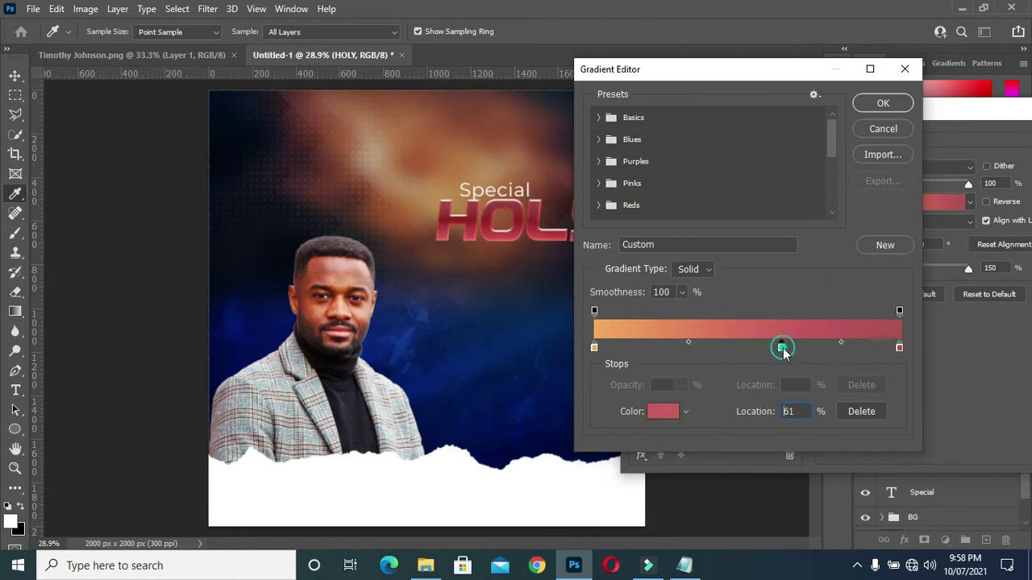
{"action": "left_click", "coordinate": [436, 171]}
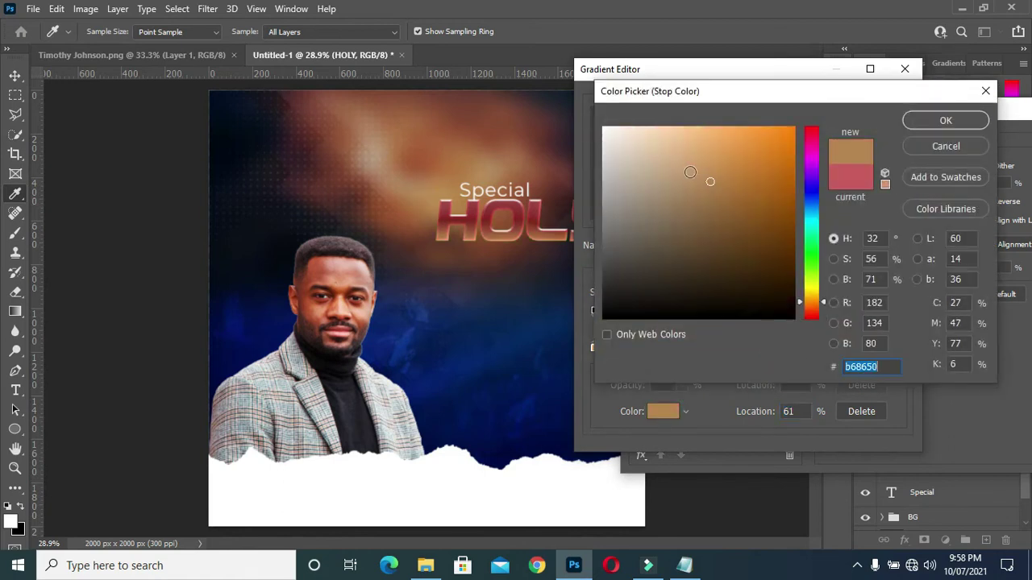
{"action": "left_click_drag", "start_coordinate": [709, 177], "coordinate": [720, 133]}
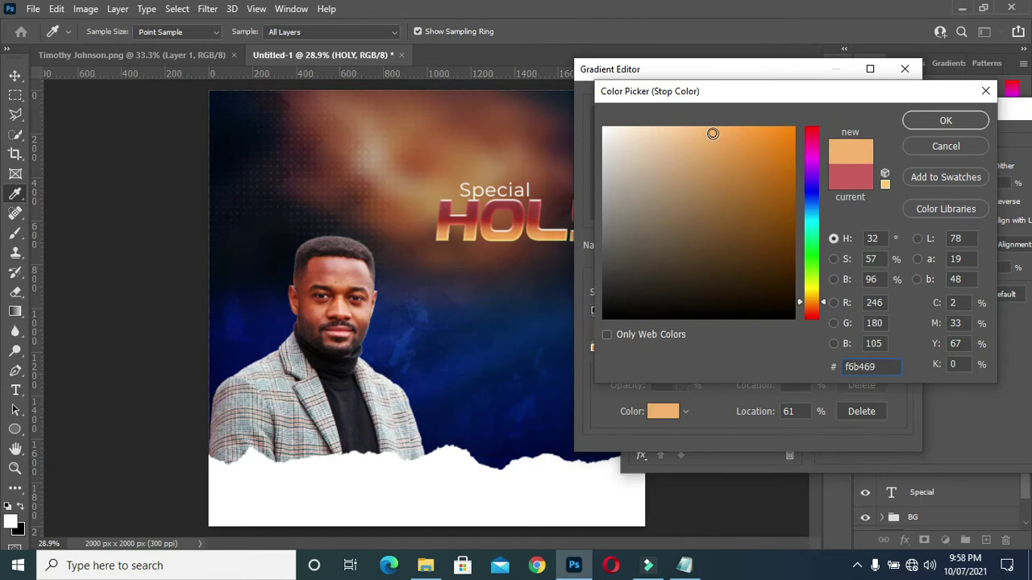
{"action": "left_click", "coordinate": [945, 120]}
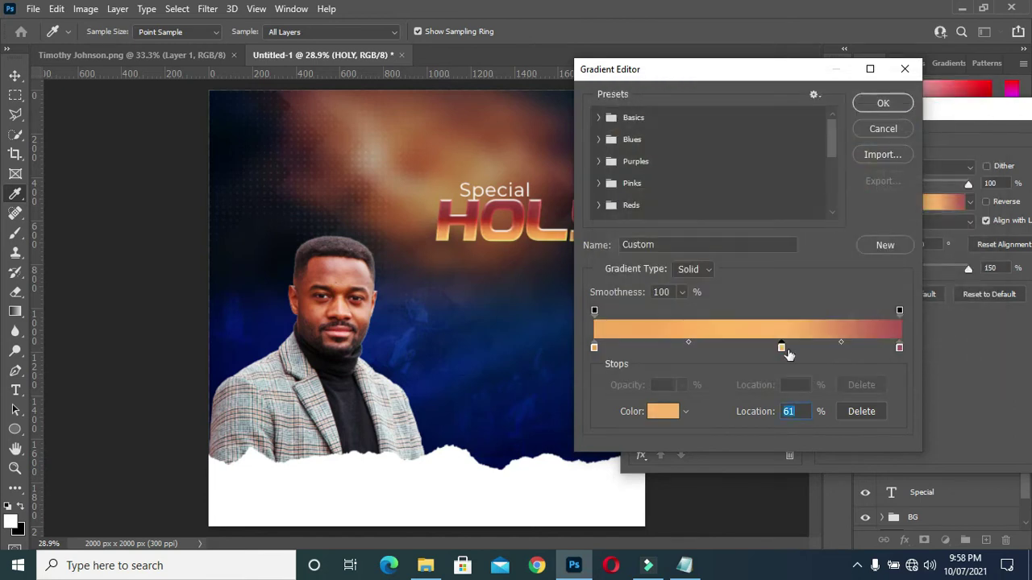
{"action": "left_click_drag", "start_coordinate": [809, 348], "coordinate": [800, 347]}
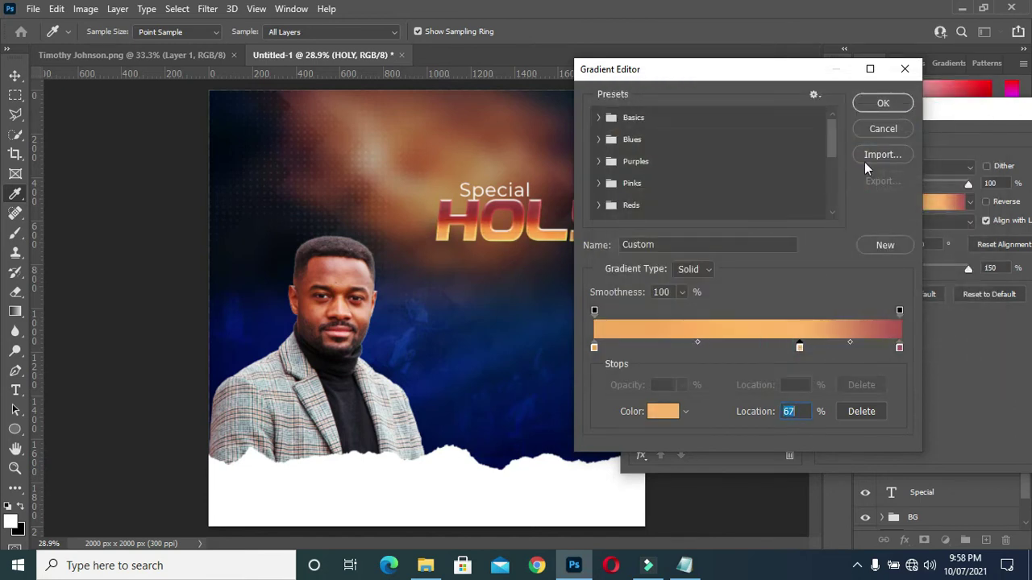
{"action": "left_click", "coordinate": [883, 104]}
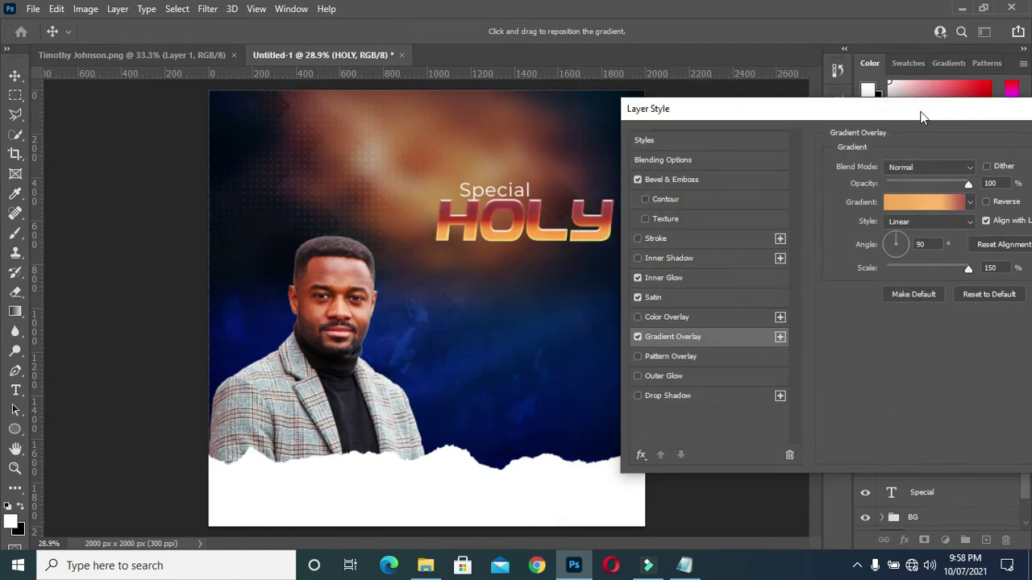
Step: Add a Drop Shadow (54% opacity, distance 15, spread 4, size 9) and close Layer Style
{"action": "left_click_drag", "start_coordinate": [922, 117], "coordinate": [903, 118]}
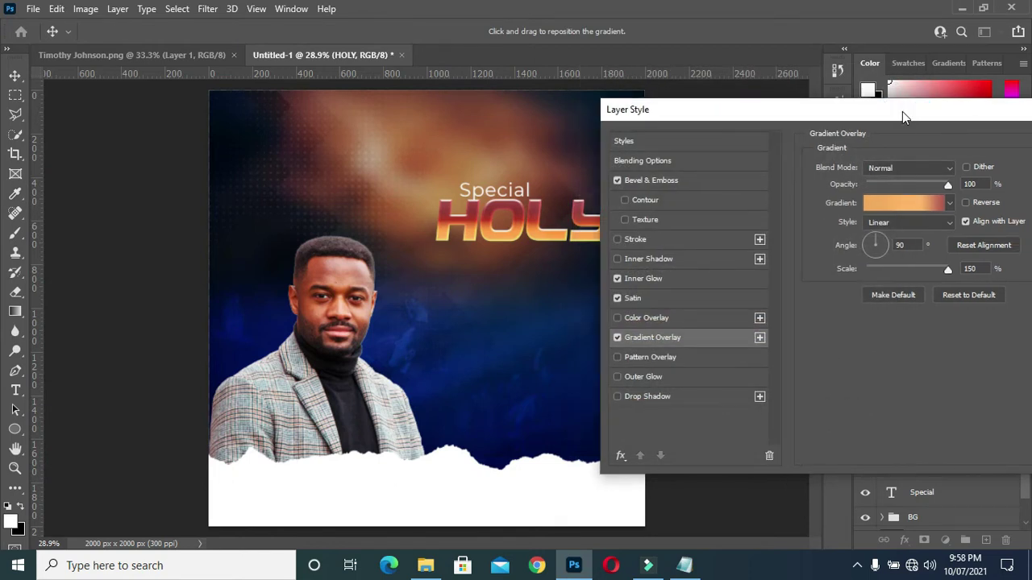
{"action": "left_click_drag", "start_coordinate": [905, 116], "coordinate": [897, 116]}
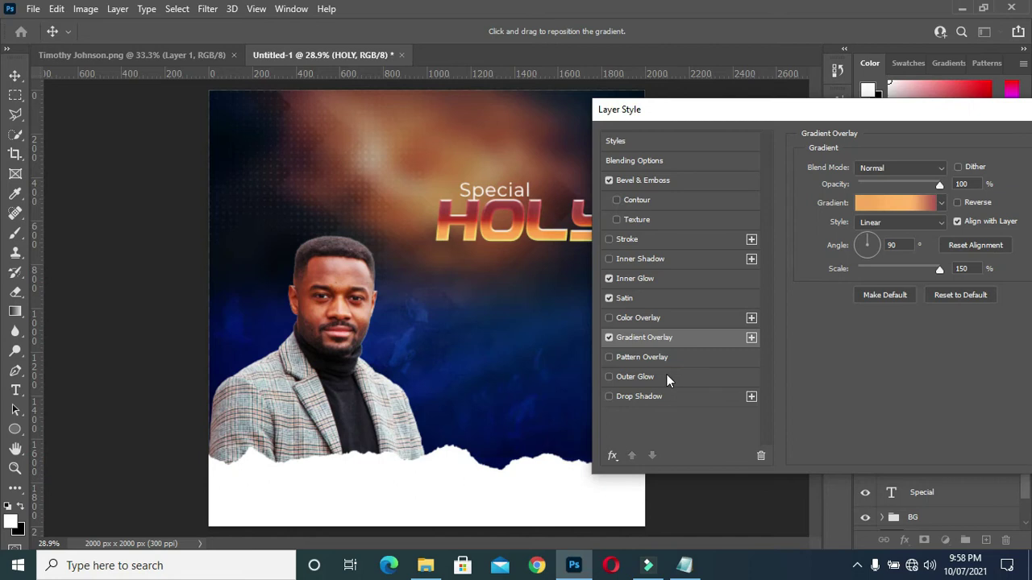
{"action": "left_click", "coordinate": [654, 396]}
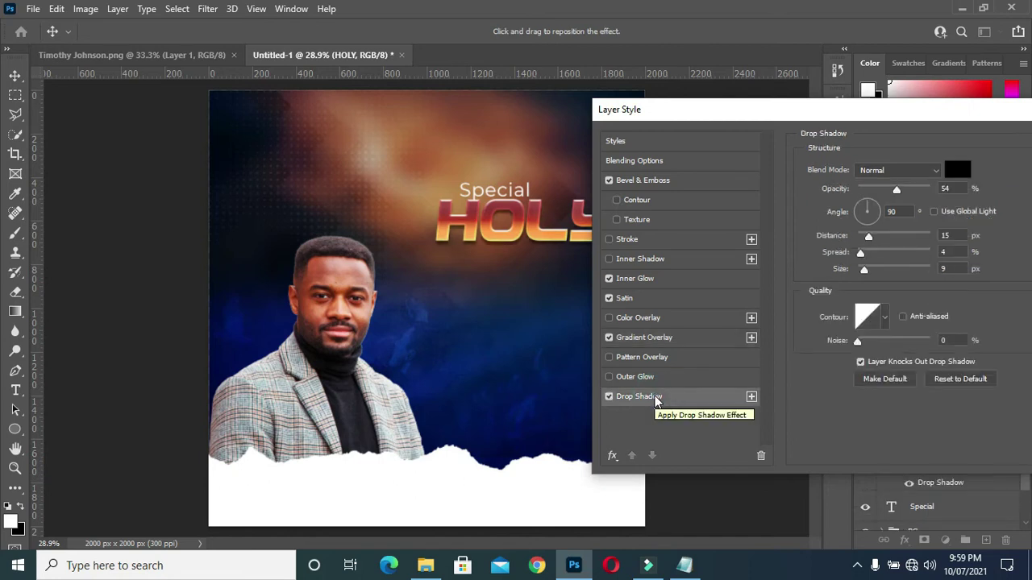
{"action": "left_click_drag", "start_coordinate": [765, 109], "coordinate": [790, 106]}
{"action": "left_click", "coordinate": [981, 184]}
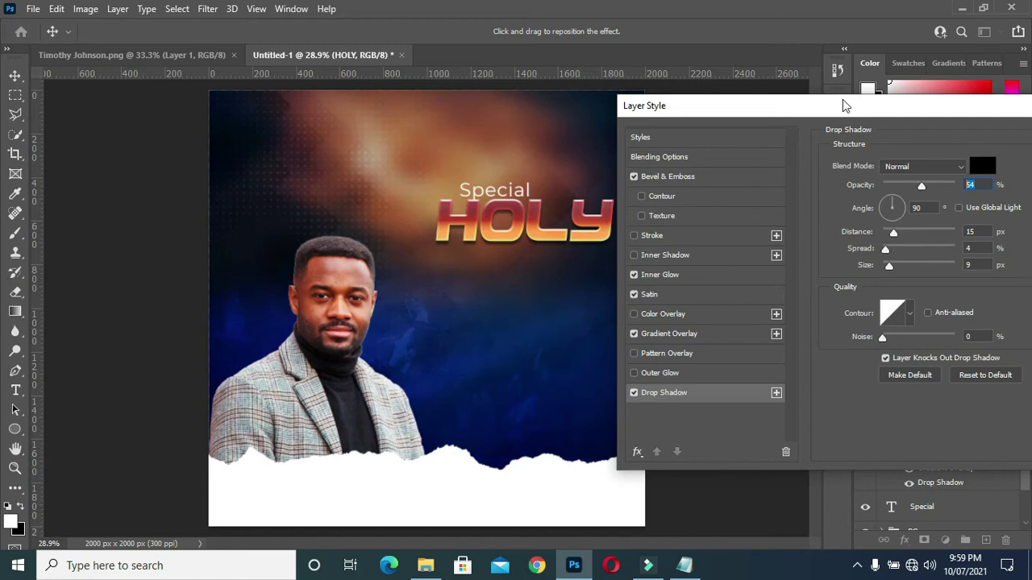
{"action": "left_click_drag", "start_coordinate": [844, 105], "coordinate": [637, 103]}
{"action": "left_click", "coordinate": [927, 133]}
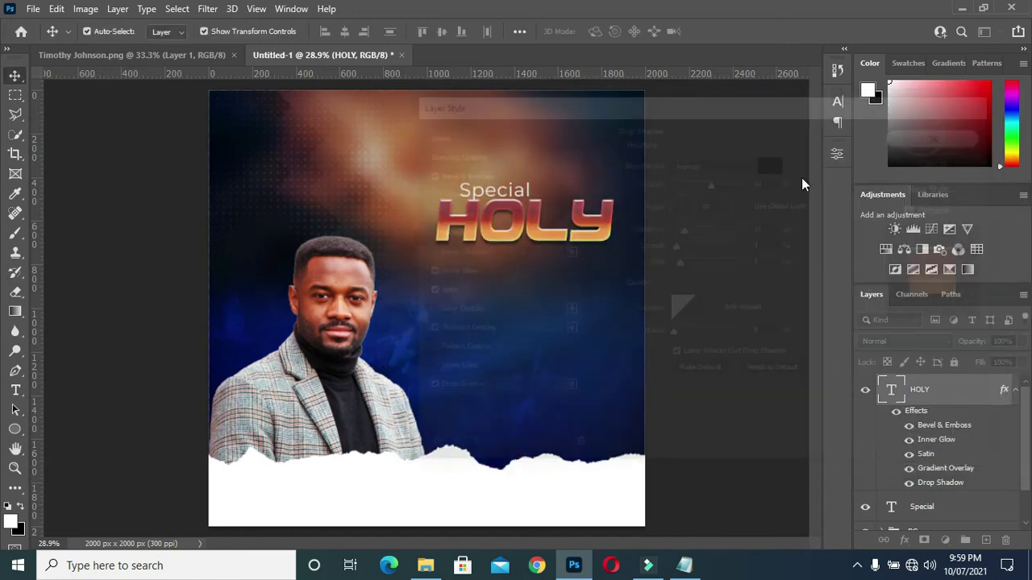
Step: Duplicate the HOLY layer below the original and select its text for editing
{"action": "left_click", "coordinate": [1016, 391]}
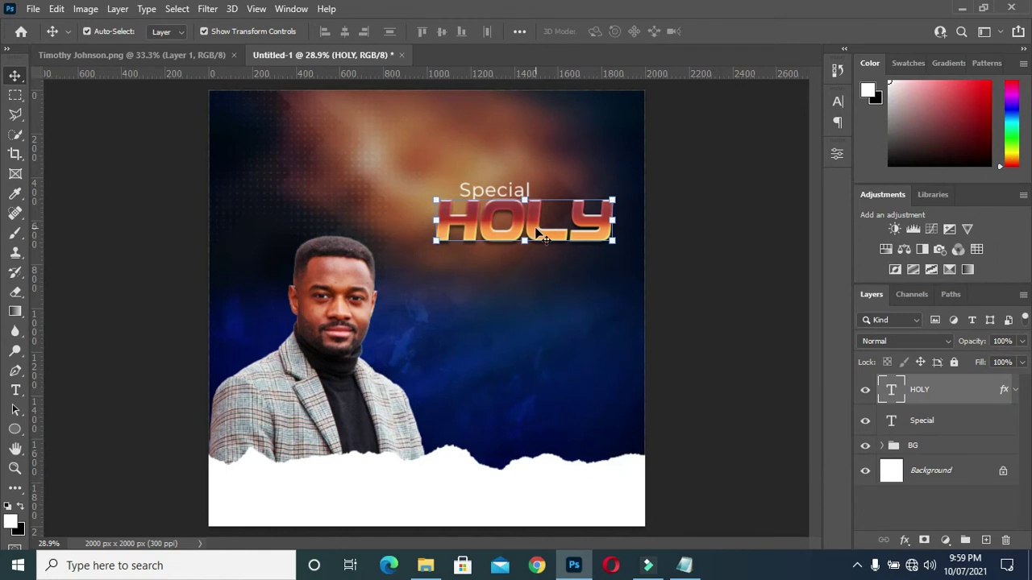
{"action": "key", "text": "ctrl+j"}
{"action": "left_click_drag", "start_coordinate": [516, 232], "coordinate": [508, 275]}
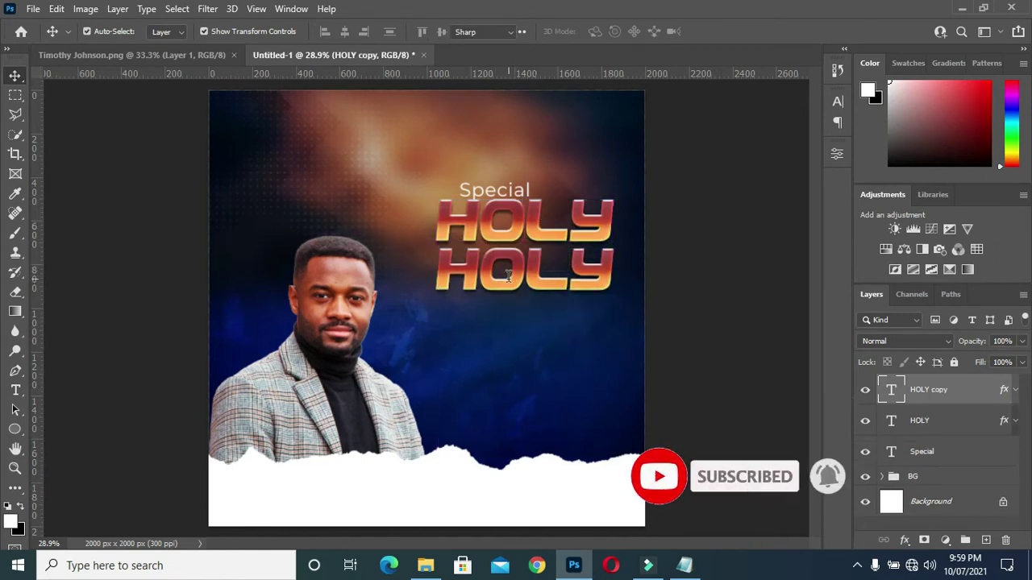
{"action": "key", "text": "t"}
{"action": "double_click", "coordinate": [520, 274]}
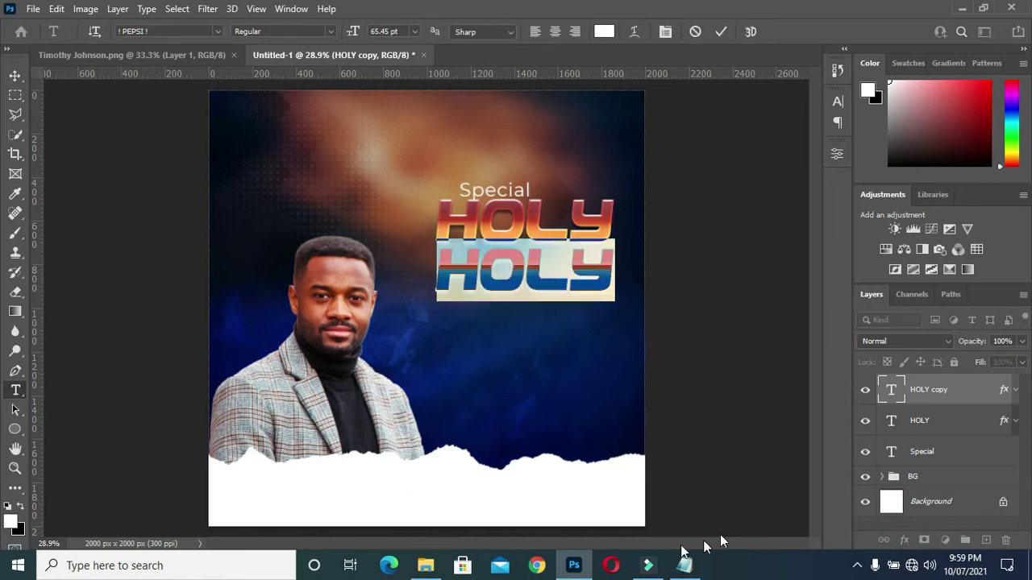
Step: Replace the copied text with 'GHOST' copied from the Notepad notes
{"action": "left_click", "coordinate": [685, 565]}
{"action": "left_click_drag", "start_coordinate": [215, 183], "coordinate": [184, 182]}
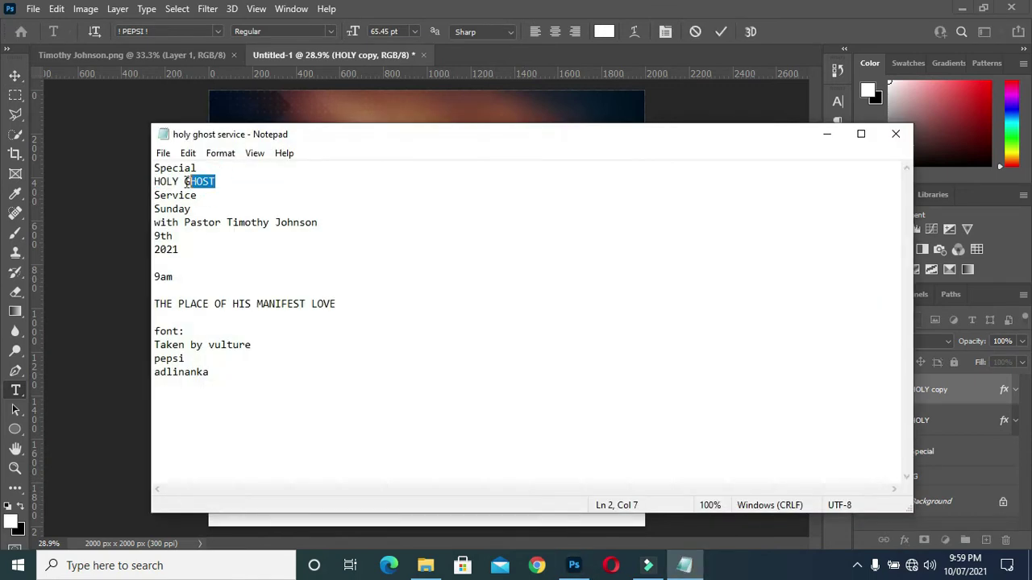
{"action": "left_click", "coordinate": [823, 134]}
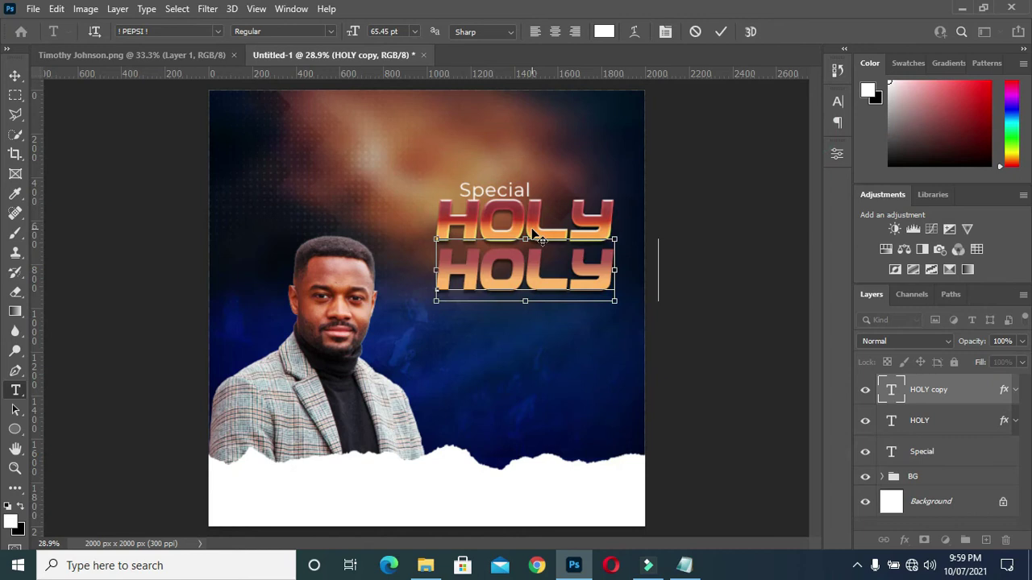
{"action": "type", "text": "GHOST"}
{"action": "left_click", "coordinate": [721, 31]}
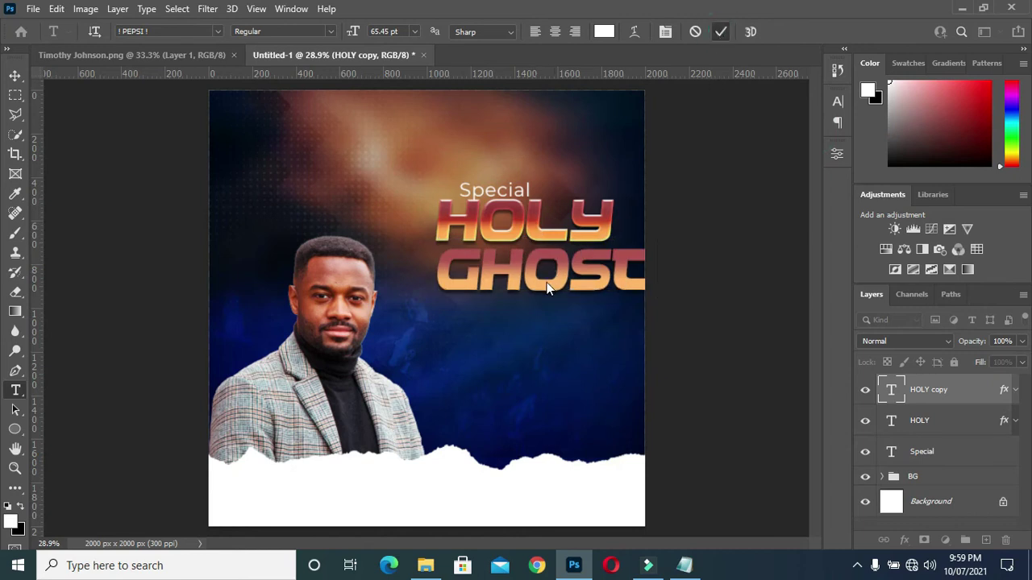
Step: Line GHOST up under HOLY and select 'Service' in the notes
{"action": "left_click_drag", "start_coordinate": [562, 288], "coordinate": [520, 282]}
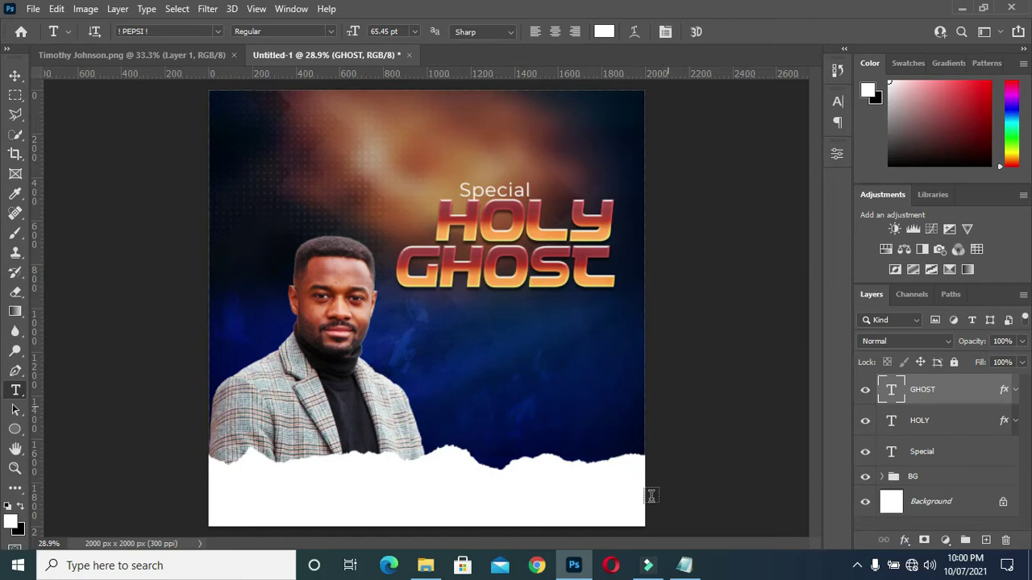
{"action": "left_click", "coordinate": [684, 565]}
{"action": "left_click_drag", "start_coordinate": [198, 196], "coordinate": [155, 195]}
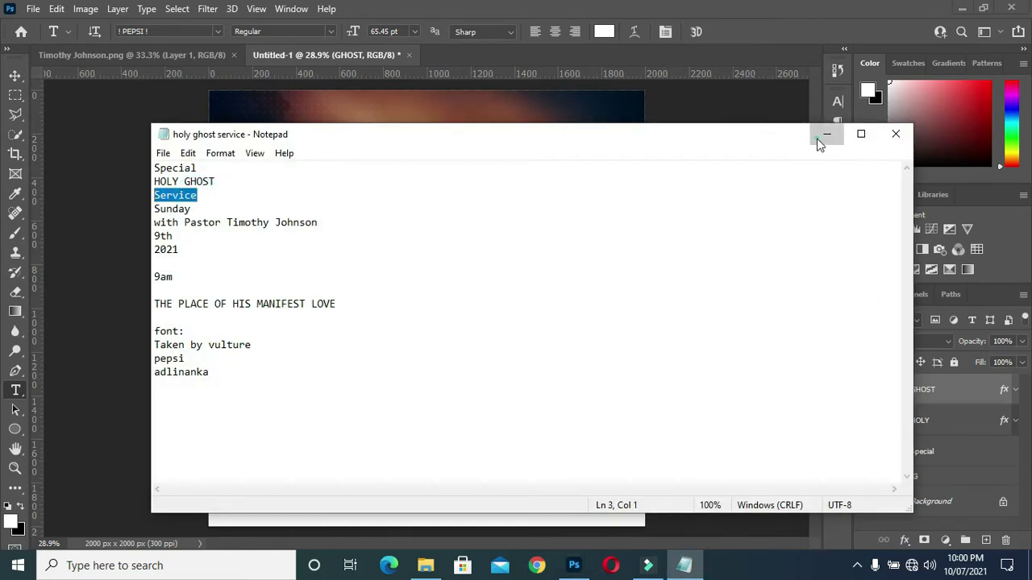
Step: Duplicate the Special layer to the top, place it below GHOST, and retype it as 'Service'
{"action": "left_click", "coordinate": [826, 134]}
{"action": "left_click", "coordinate": [936, 457]}
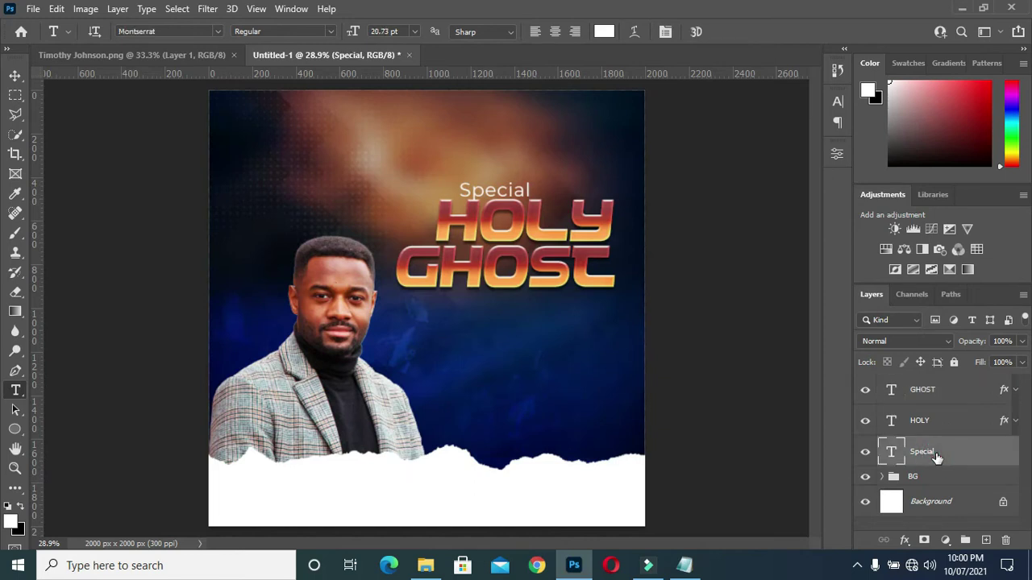
{"action": "key", "text": "ctrl+j"}
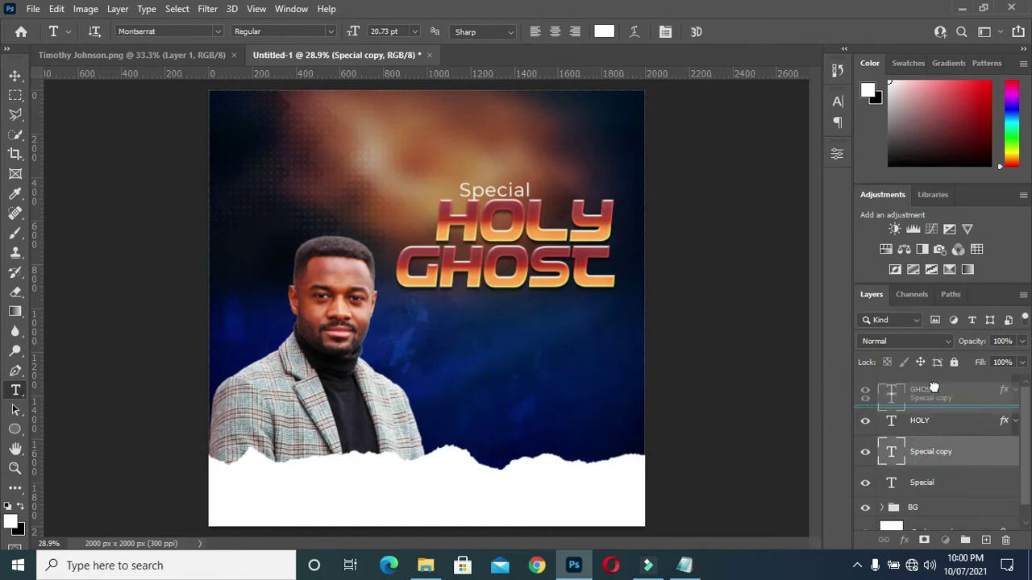
{"action": "key", "text": "ctrl+shift+bracketright"}
{"action": "mouse_move", "coordinate": [491, 197]}
{"action": "left_mouse_down"}
{"action": "mouse_move", "coordinate": [486, 308]}
{"action": "mouse_move", "coordinate": [551, 306]}
{"action": "left_mouse_up"}
{"action": "double_click", "coordinate": [551, 304]}
{"action": "type", "text": "Service"}
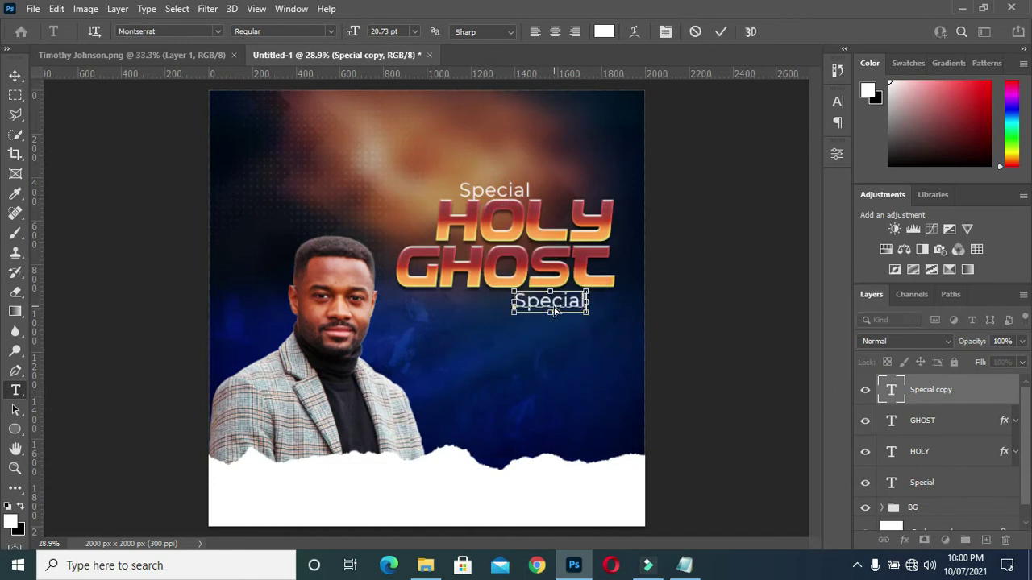
{"action": "left_click", "coordinate": [721, 32]}
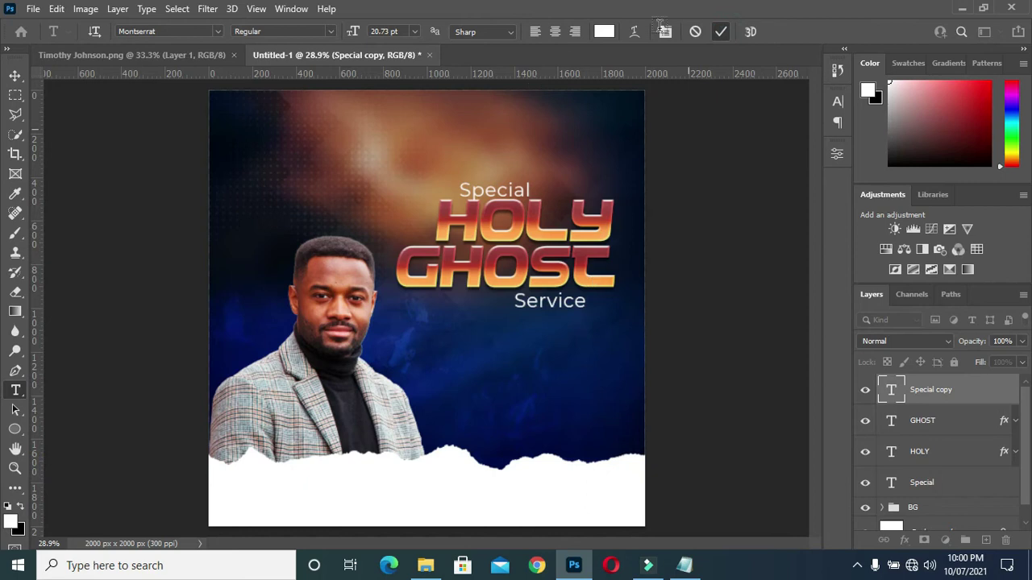
{"action": "left_click", "coordinate": [721, 31]}
Step: Try Glam Queen at 48 and 57 pt, then settle on The Queenthine font for Service
{"action": "left_click", "coordinate": [218, 31]}
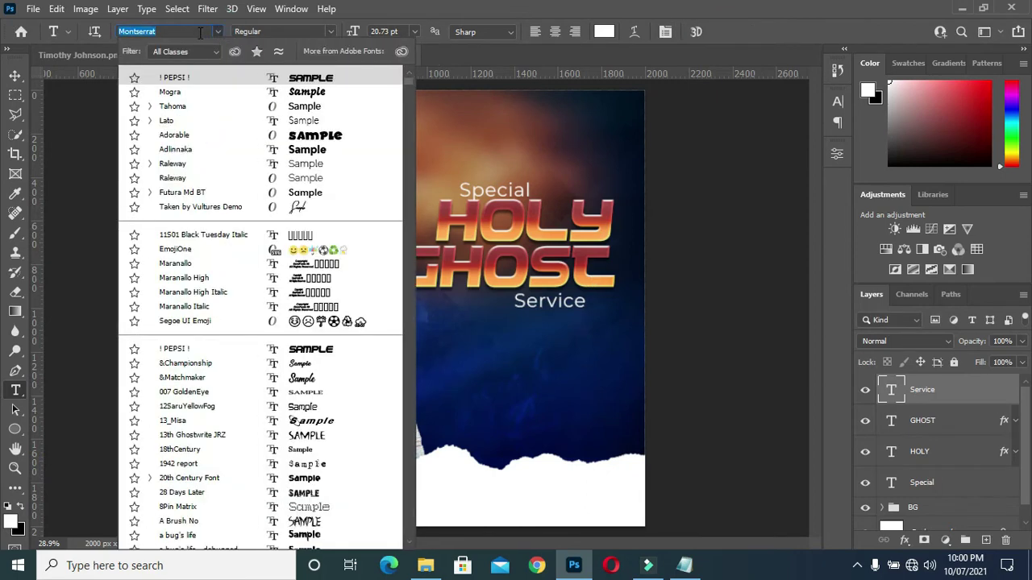
{"action": "type", "text": "q"}
{"action": "type", "text": "ue"}
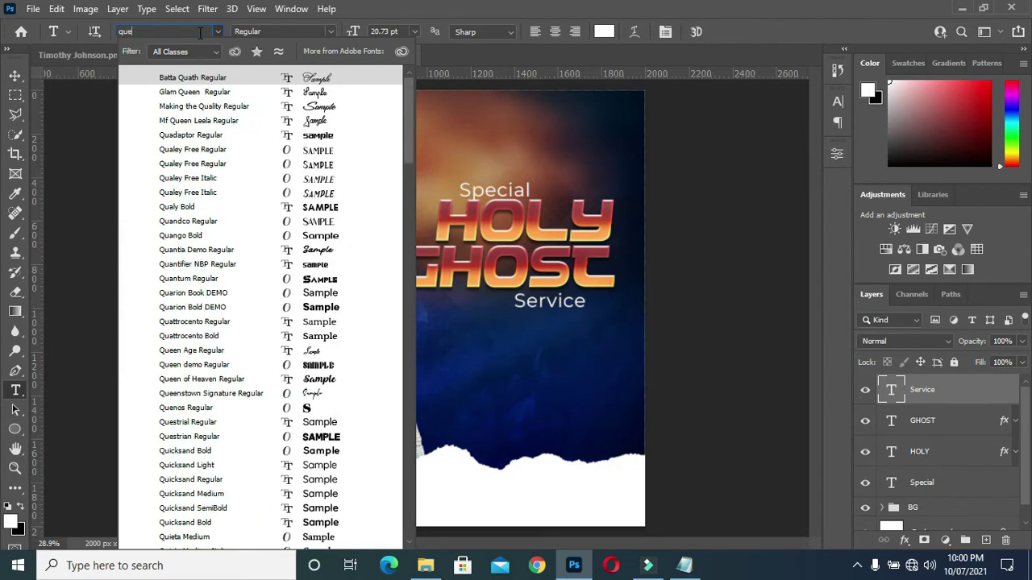
{"action": "type", "text": "en"}
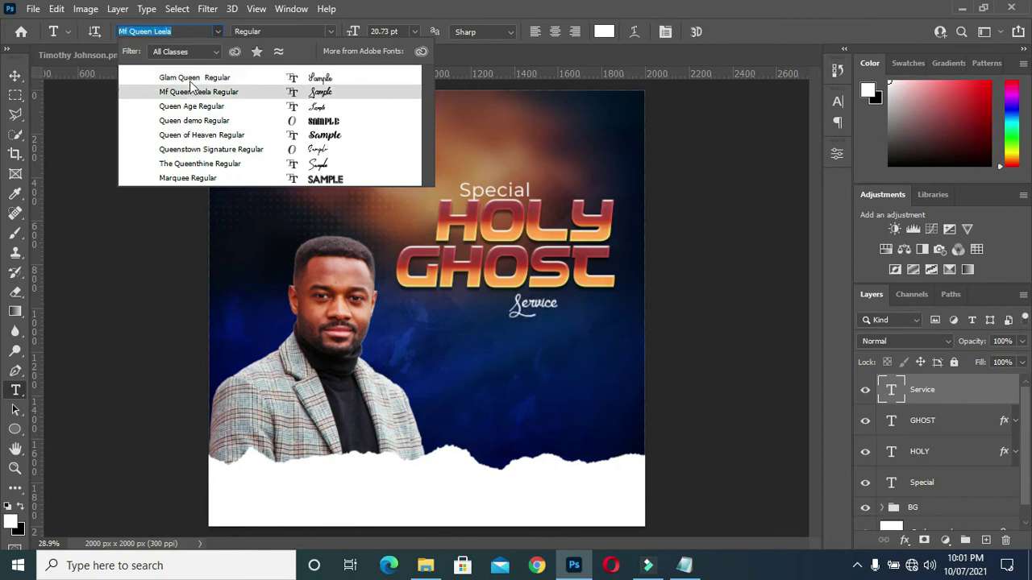
{"action": "left_click", "coordinate": [195, 78]}
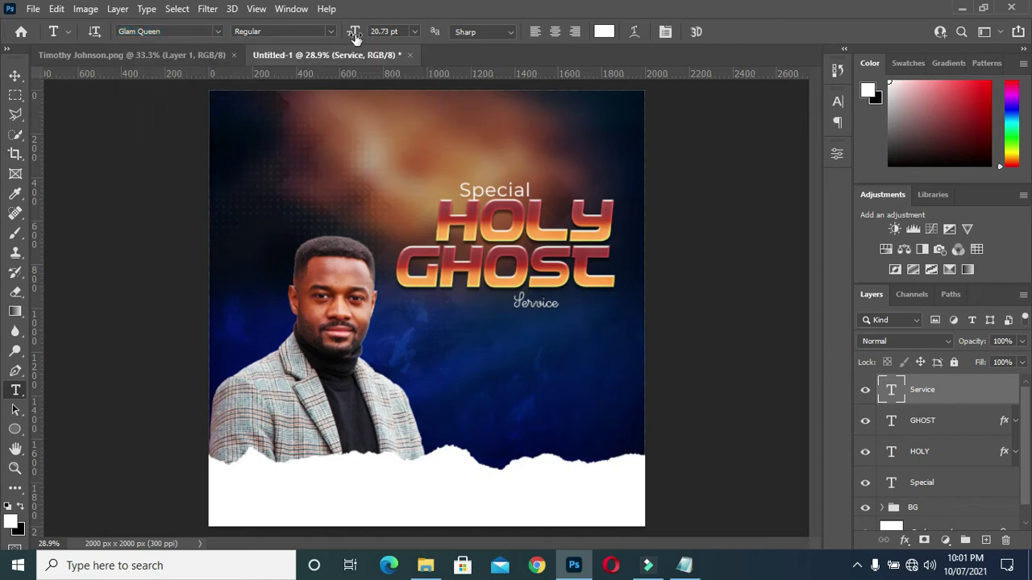
{"action": "left_click", "coordinate": [383, 31]}
{"action": "type", "text": "48"}
{"action": "key", "text": "Return"}
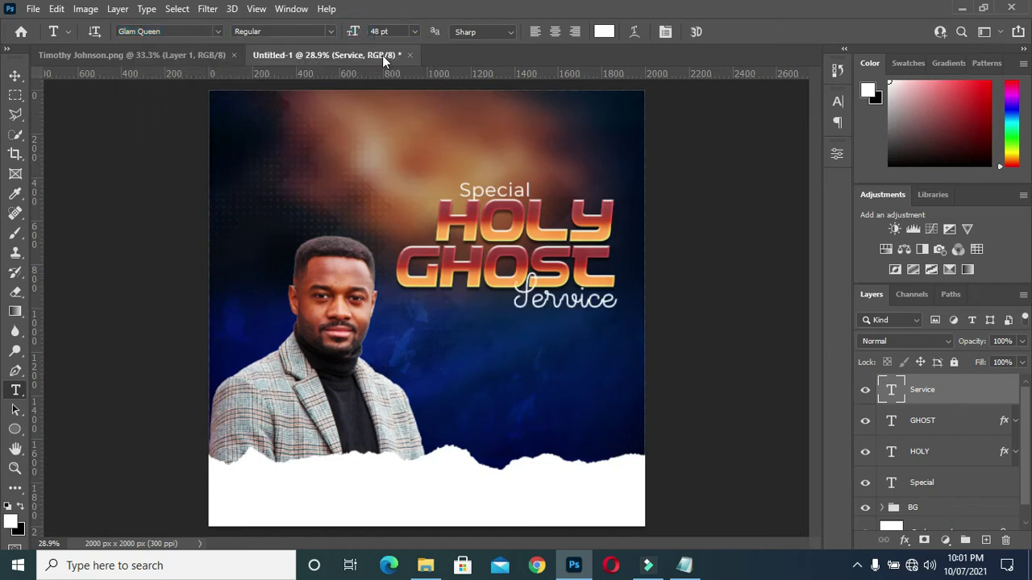
{"action": "type", "text": "57"}
{"action": "key", "text": "Return"}
{"action": "key", "text": "Down"}
{"action": "key", "text": "Down"}
{"action": "key", "text": "Down"}
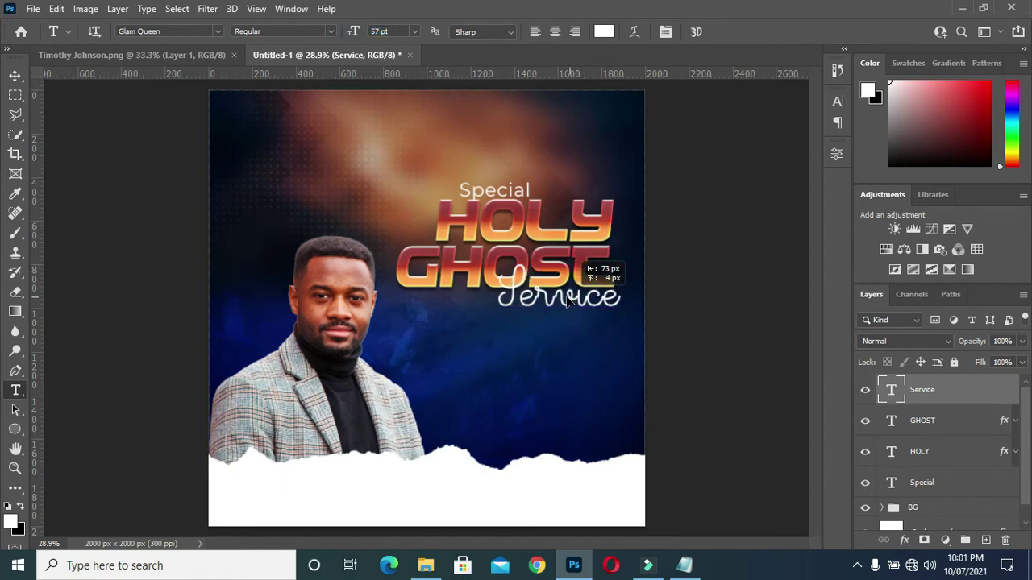
{"action": "left_click", "coordinate": [218, 32]}
{"action": "key", "text": "Down"}
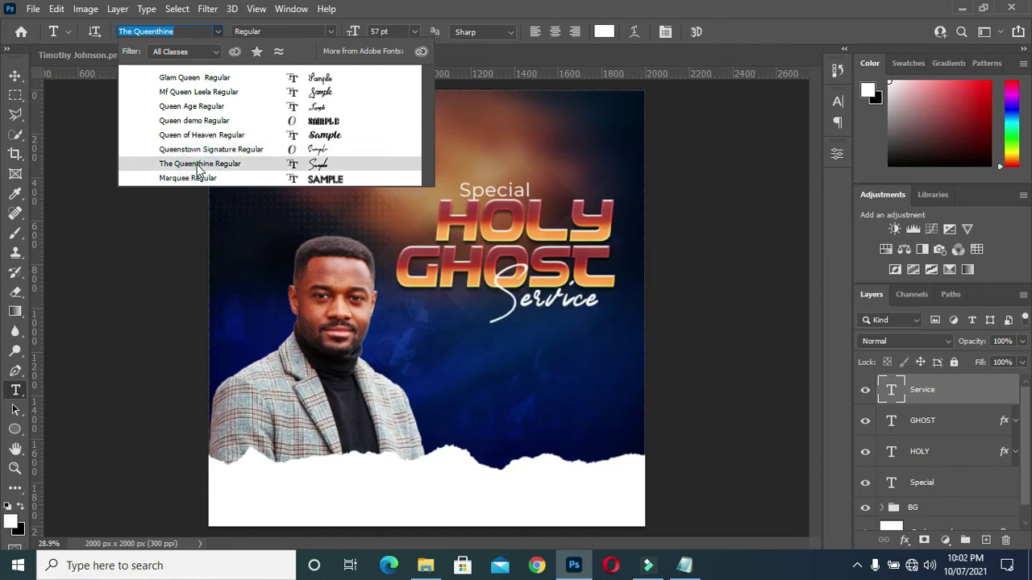
{"action": "left_click", "coordinate": [200, 165]}
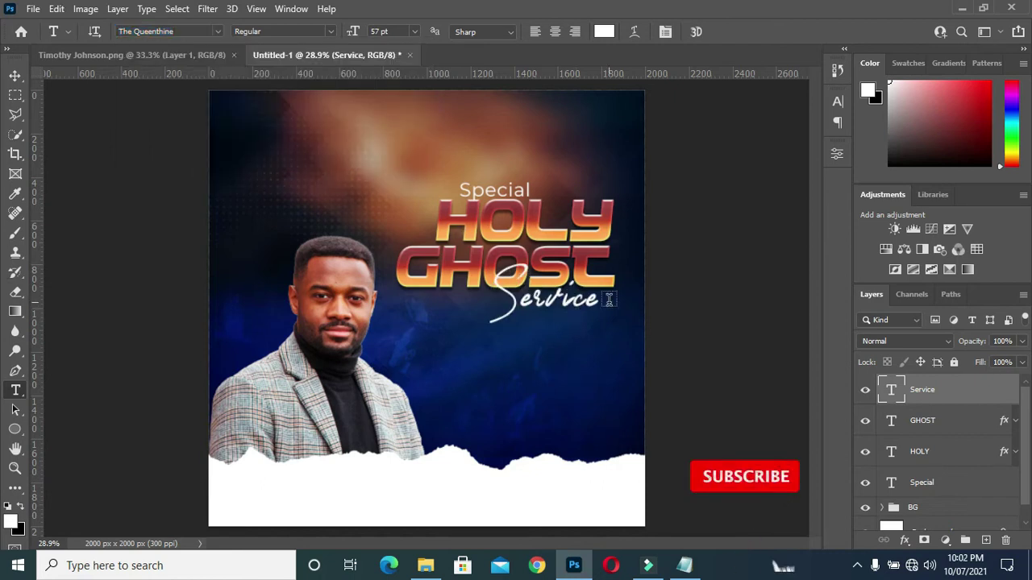
Step: Enlarge Service to about 115% overlapping GHOST, then select 'Sunday' in the notes
{"action": "key", "text": "v"}
{"action": "left_click", "coordinate": [597, 323]}
{"action": "left_click_drag", "start_coordinate": [596, 323], "coordinate": [614, 331]}
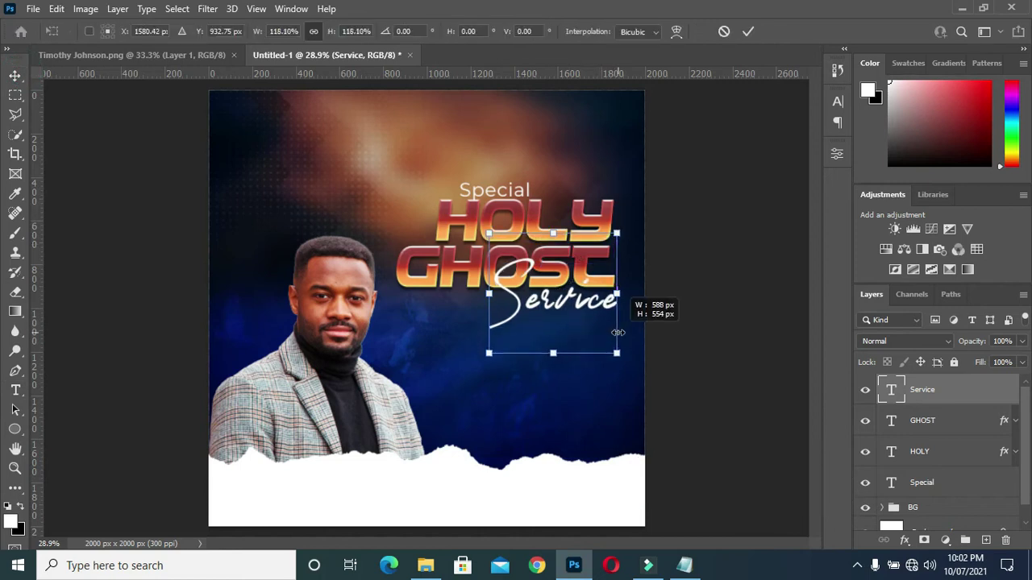
{"action": "left_click", "coordinate": [748, 31]}
{"action": "left_click", "coordinate": [692, 239]}
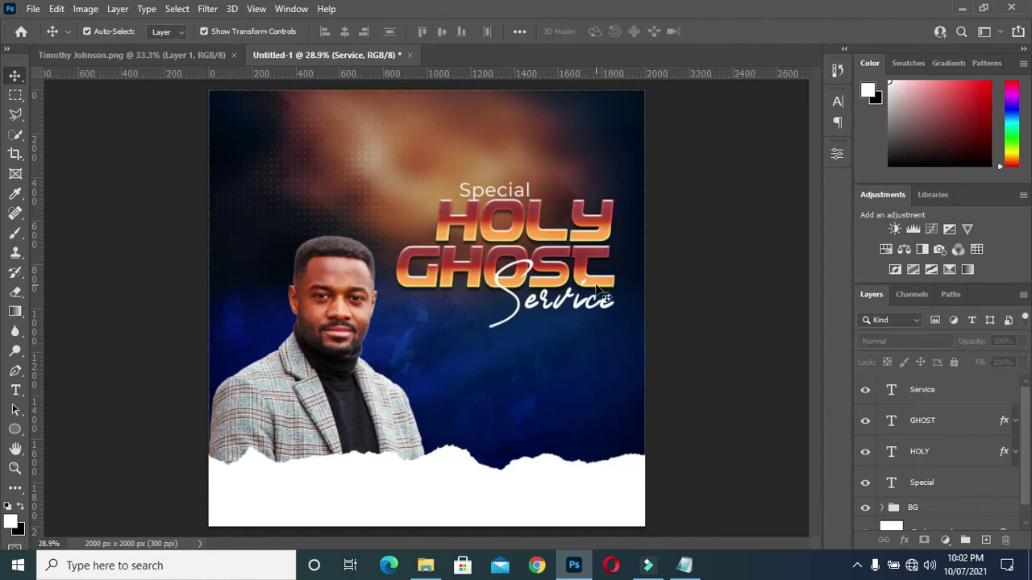
{"action": "left_click", "coordinate": [700, 319]}
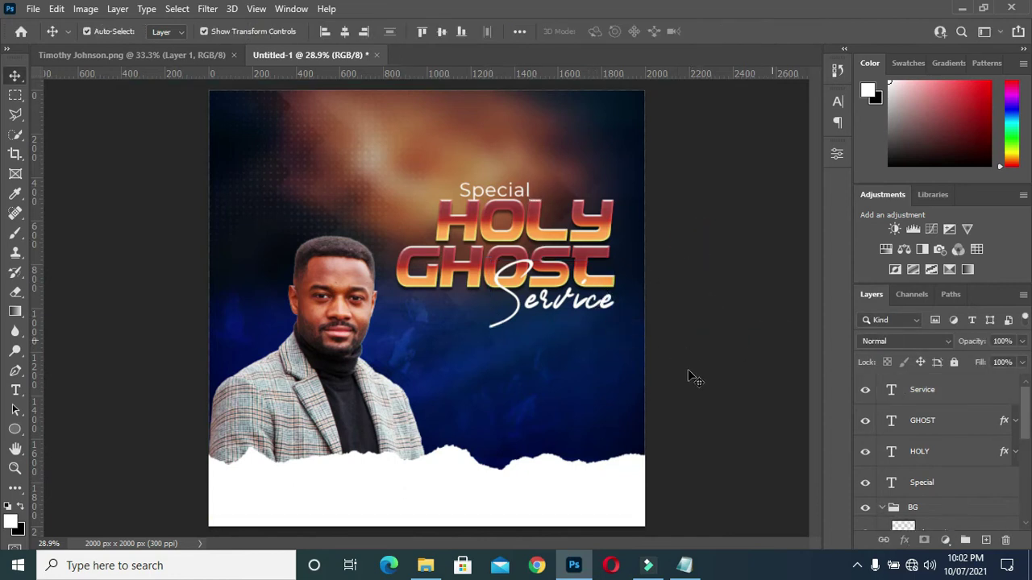
{"action": "left_click", "coordinate": [684, 565]}
{"action": "left_click_drag", "start_coordinate": [193, 208], "coordinate": [156, 208]}
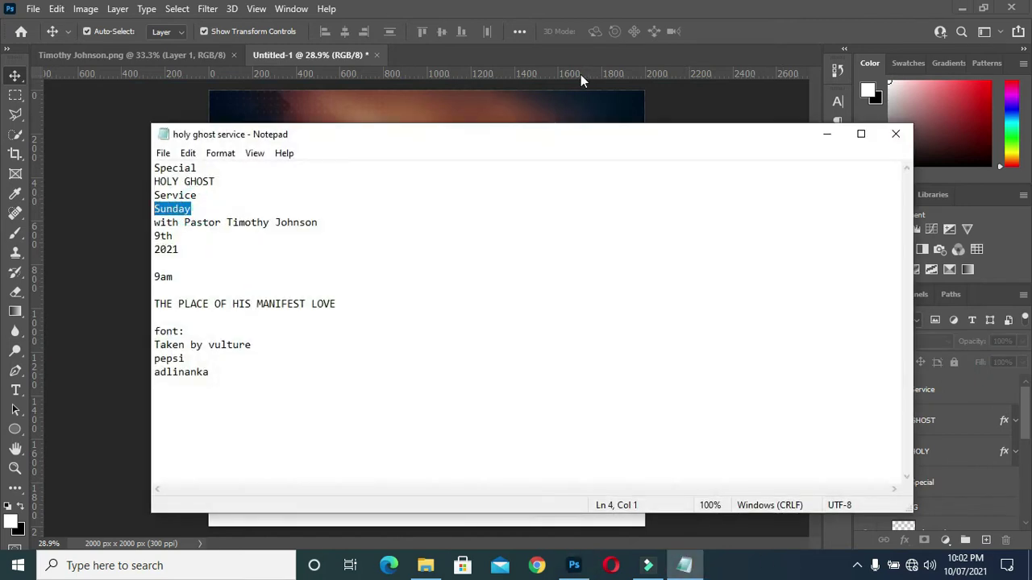
Step: Add a 'Sunday' text line below Service in Lato Black
{"action": "left_click", "coordinate": [827, 133]}
{"action": "key", "text": "t"}
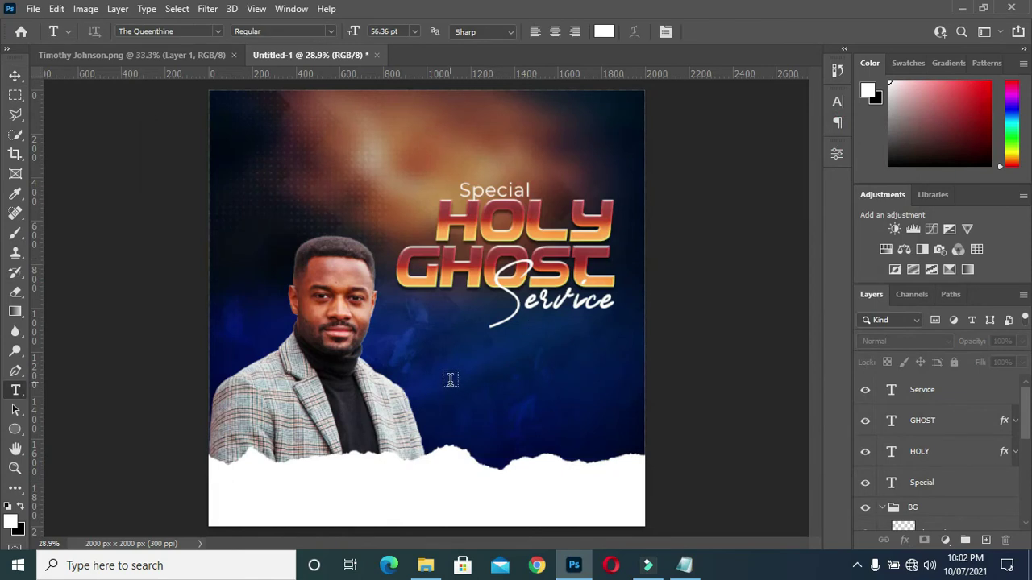
{"action": "left_click_drag", "start_coordinate": [355, 31], "coordinate": [346, 37]}
{"action": "left_click", "coordinate": [463, 376]}
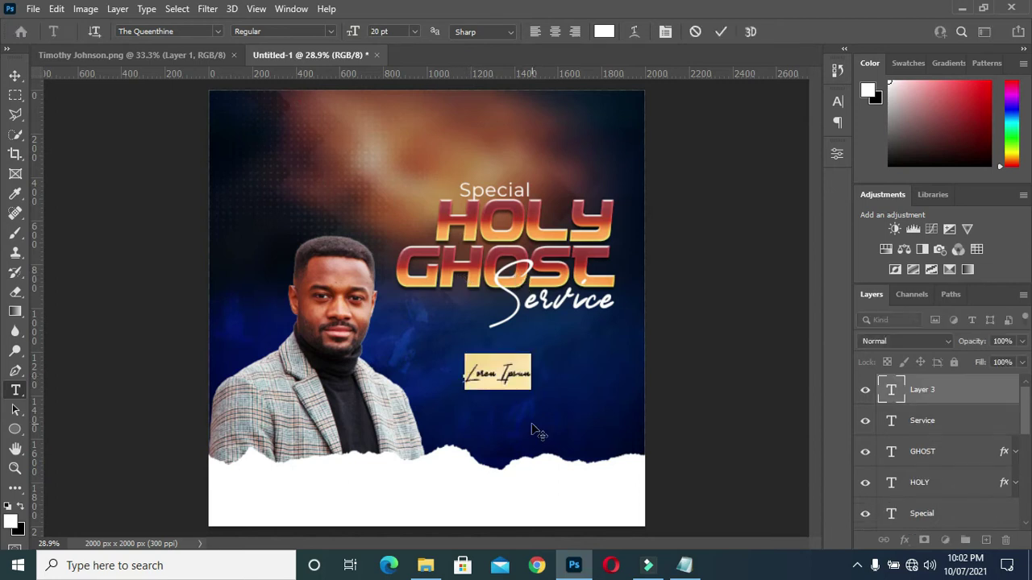
{"action": "type", "text": "Sunday"}
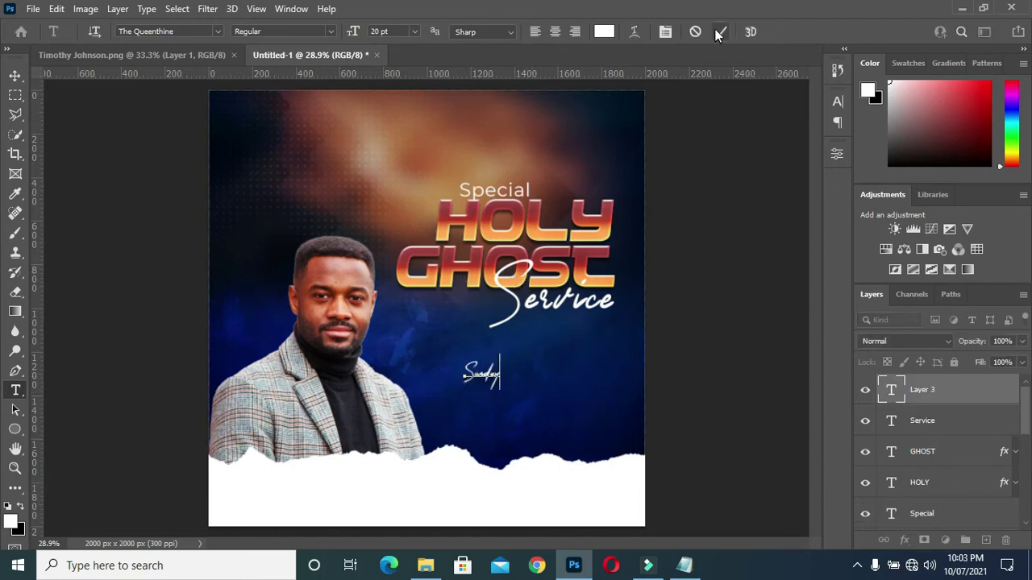
{"action": "left_click", "coordinate": [720, 34]}
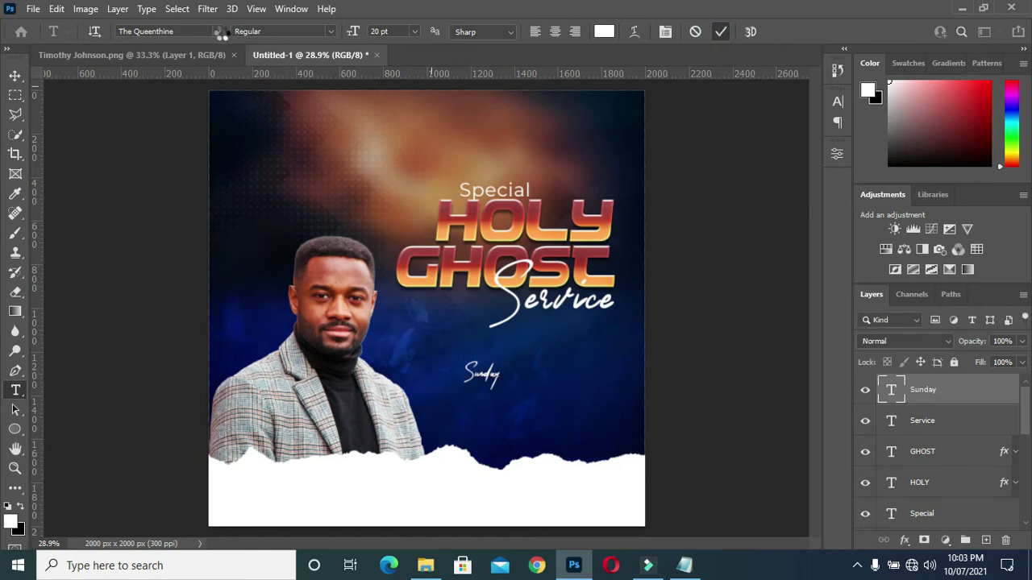
{"action": "left_click", "coordinate": [217, 31]}
{"action": "key", "text": "Down"}
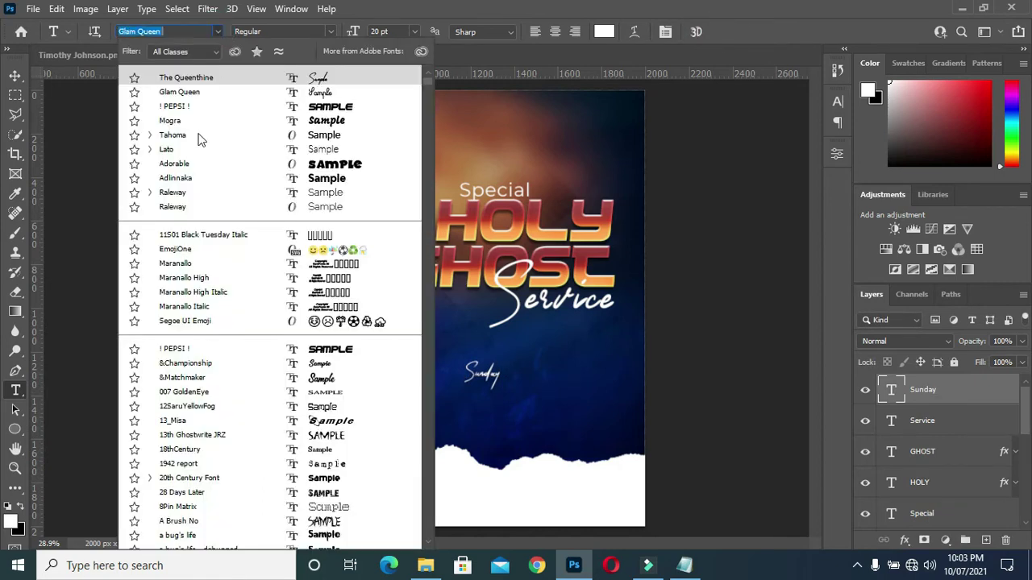
{"action": "left_click", "coordinate": [161, 149]}
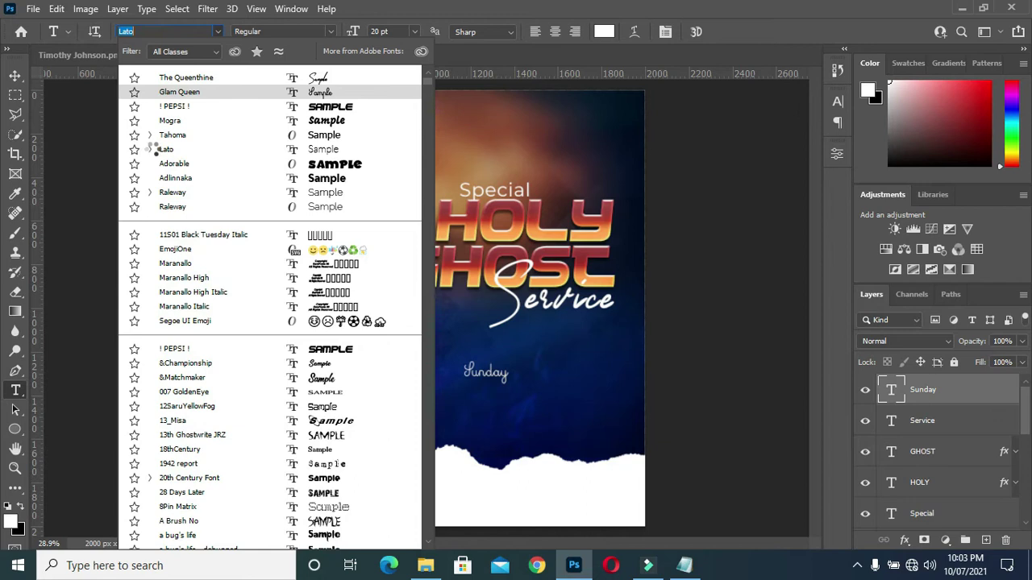
{"action": "left_click", "coordinate": [149, 149]}
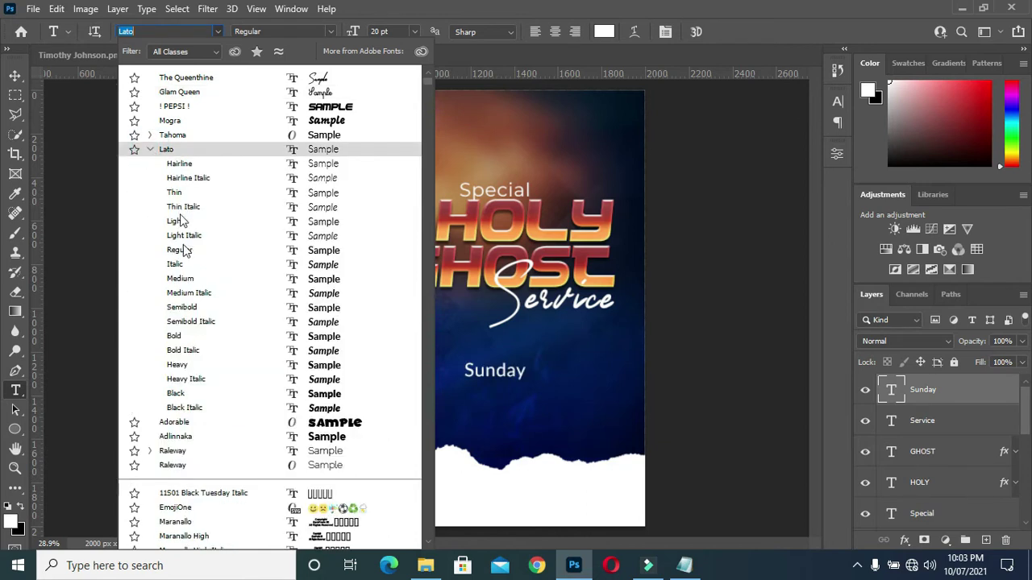
{"action": "left_click", "coordinate": [177, 394]}
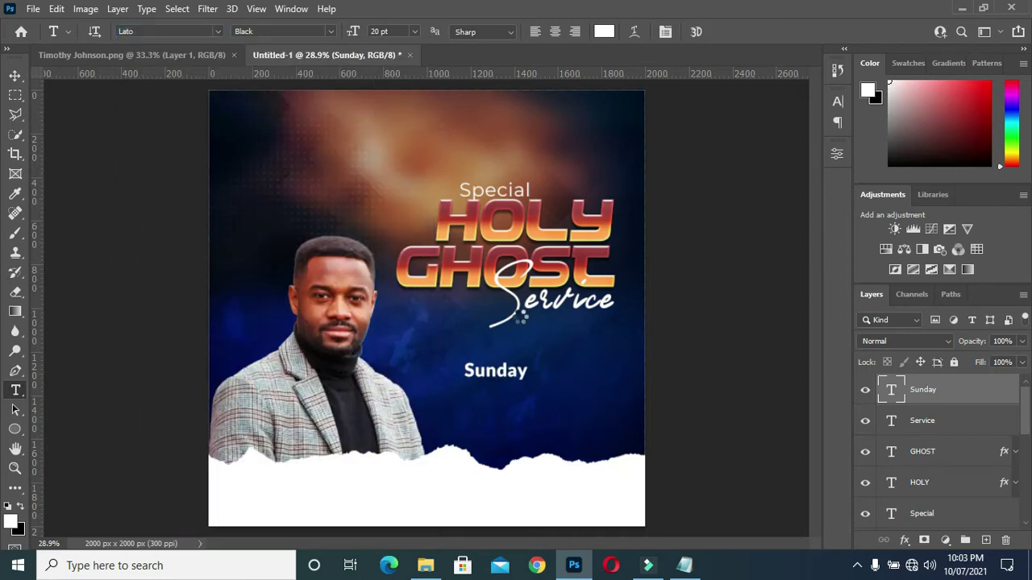
{"action": "left_click", "coordinate": [837, 101]}
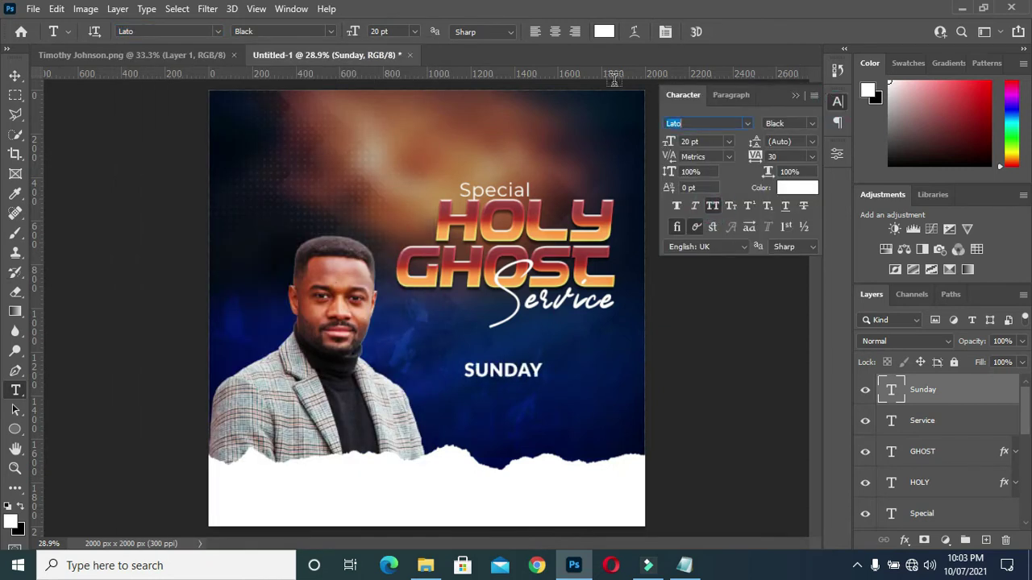
Step: Duplicate Sunday as a '9th' line beneath it, with both lines in all capitals
{"action": "left_click", "coordinate": [684, 565]}
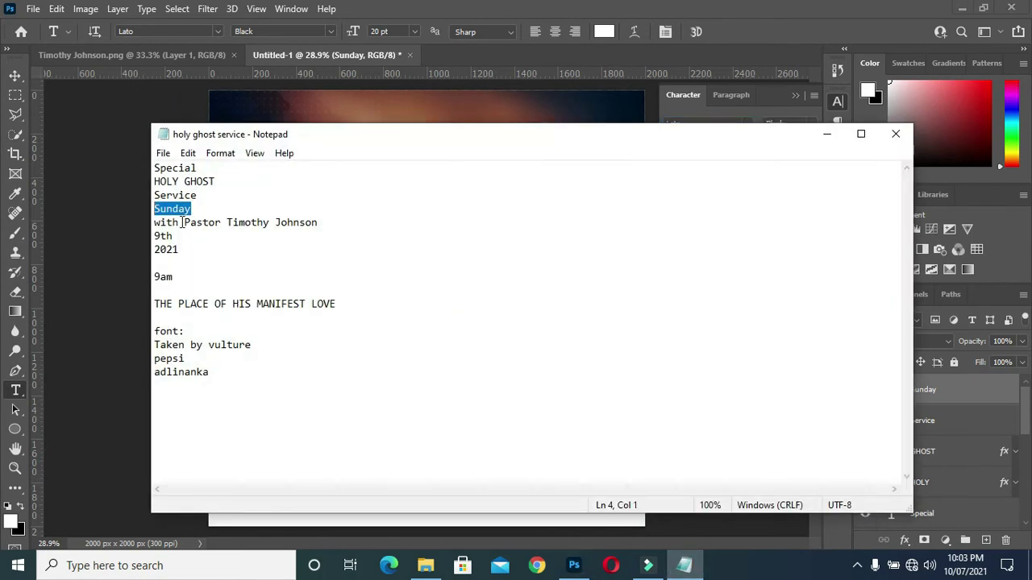
{"action": "left_click_drag", "start_coordinate": [174, 236], "coordinate": [154, 235]}
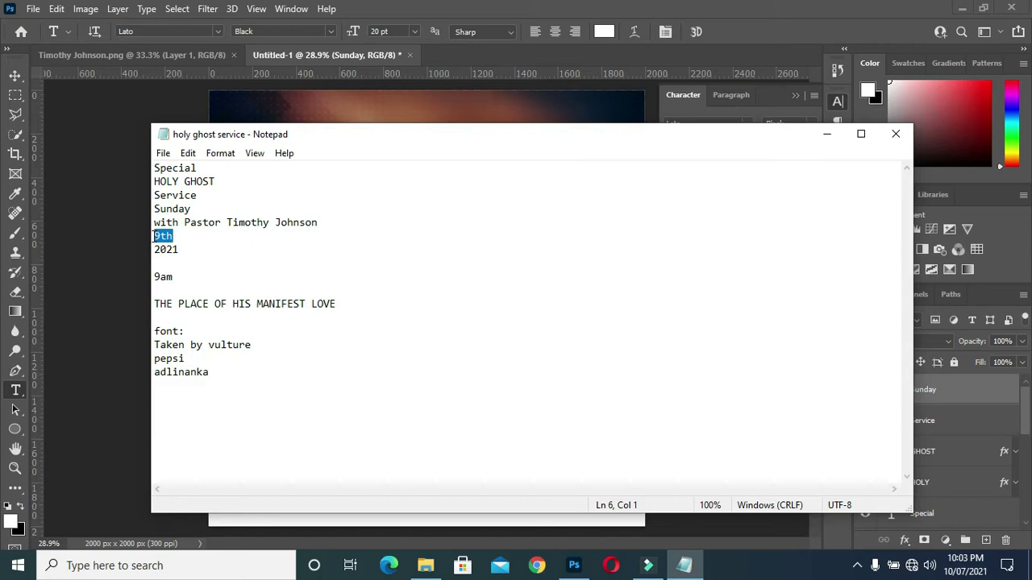
{"action": "left_click", "coordinate": [824, 137]}
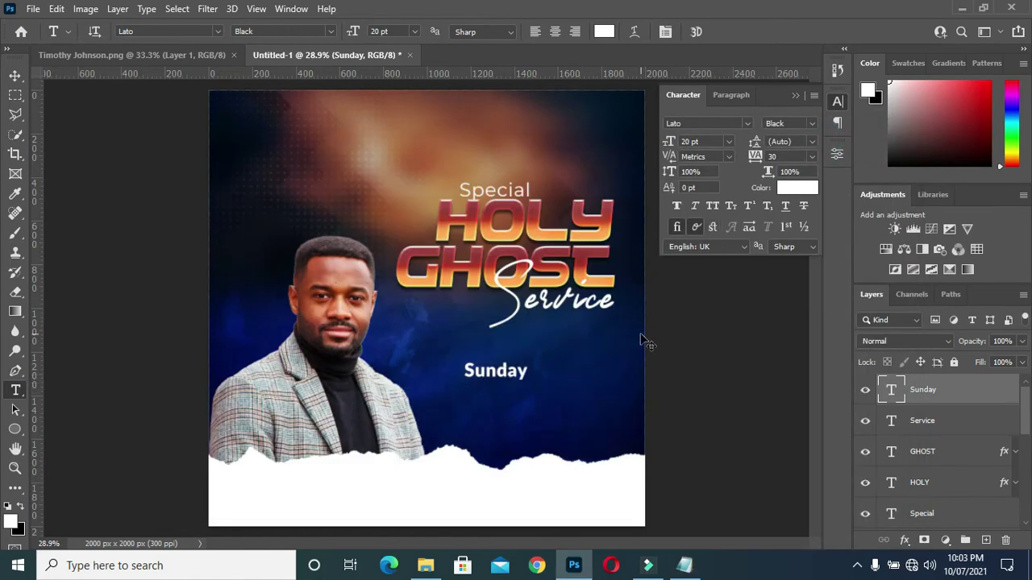
{"action": "key", "text": "ctrl+j"}
{"action": "left_click_drag", "start_coordinate": [506, 378], "coordinate": [507, 393]}
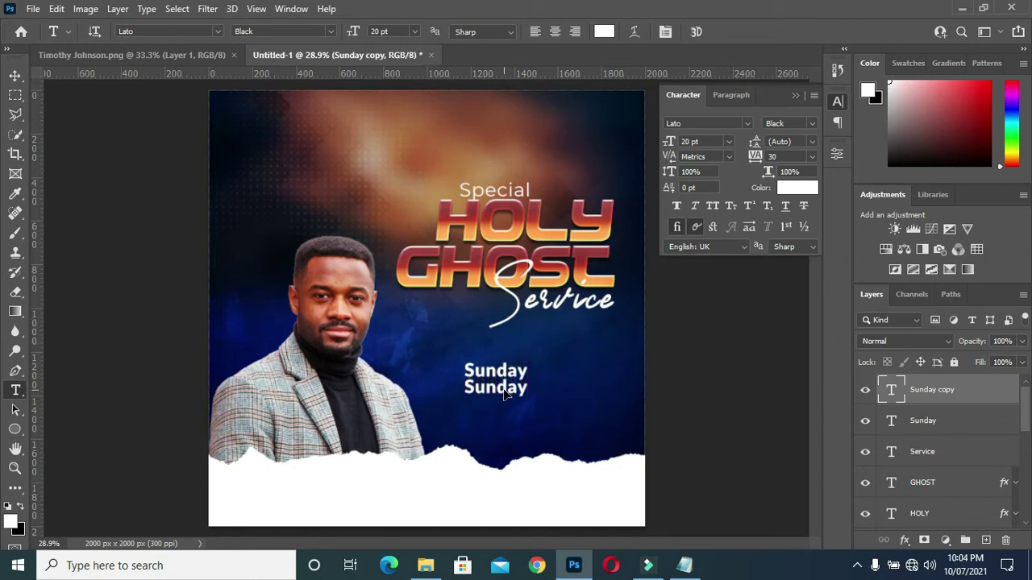
{"action": "double_click", "coordinate": [495, 387]}
{"action": "type", "text": "9th"}
{"action": "left_click", "coordinate": [724, 33]}
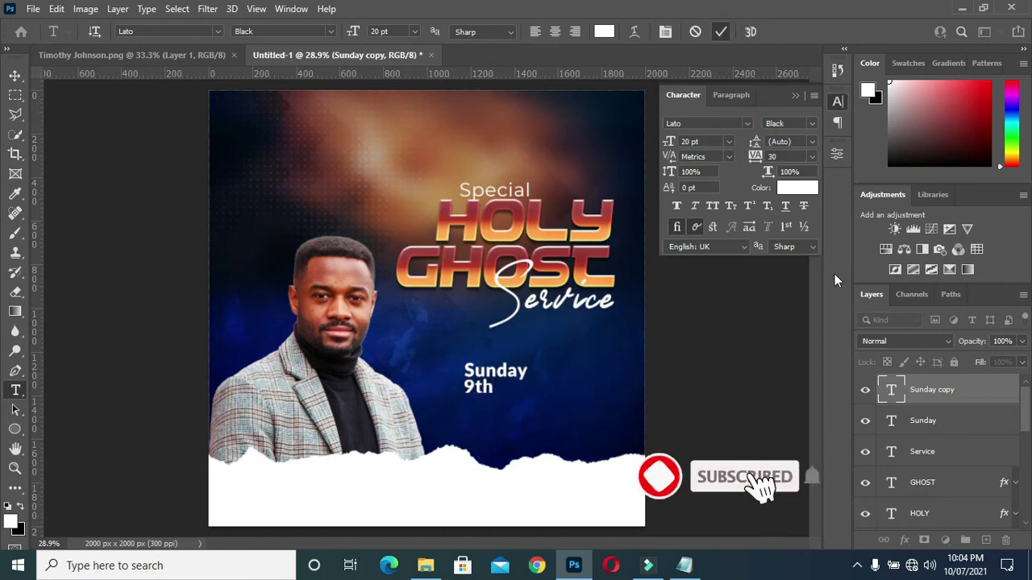
{"action": "left_click", "coordinate": [714, 207]}
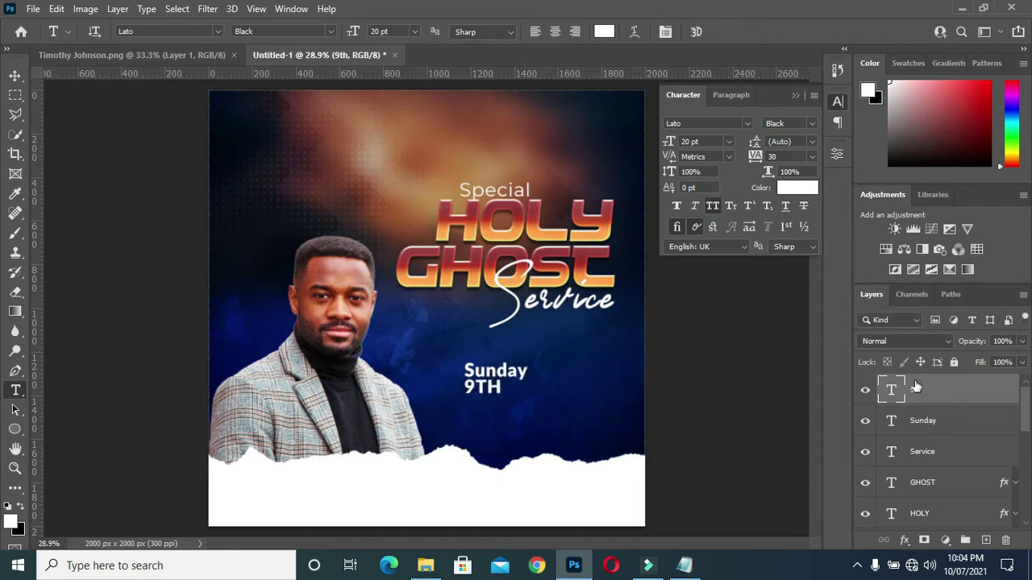
{"action": "key", "text": "alt+bracketleft"}
{"action": "left_click", "coordinate": [714, 206]}
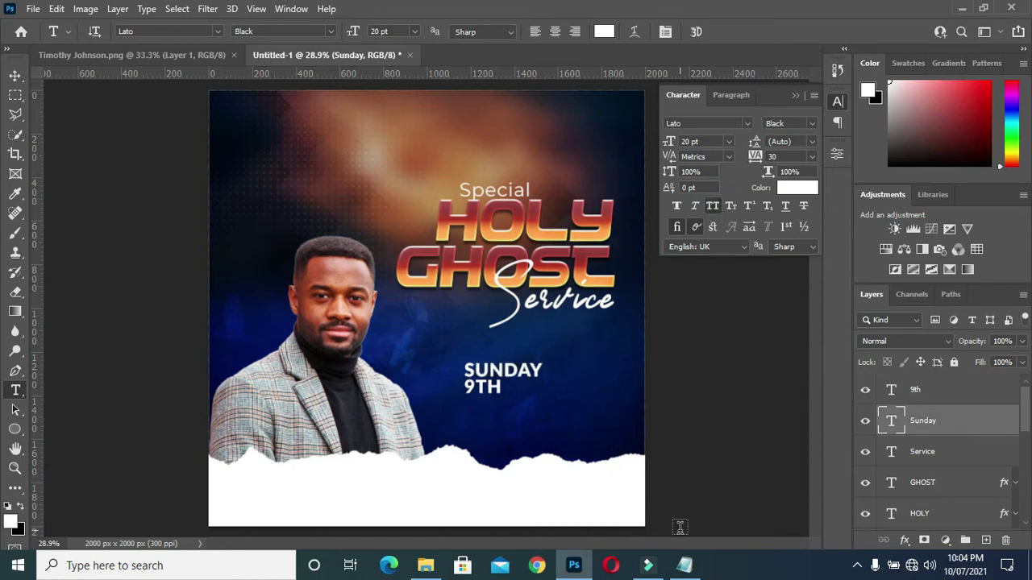
{"action": "key", "text": "alt+bracketright"}
Step: Duplicate the Sunday line again as '2021' below 9TH
{"action": "left_click", "coordinate": [683, 565]}
{"action": "left_click", "coordinate": [179, 249]}
{"action": "left_click_drag", "start_coordinate": [179, 249], "coordinate": [144, 249]}
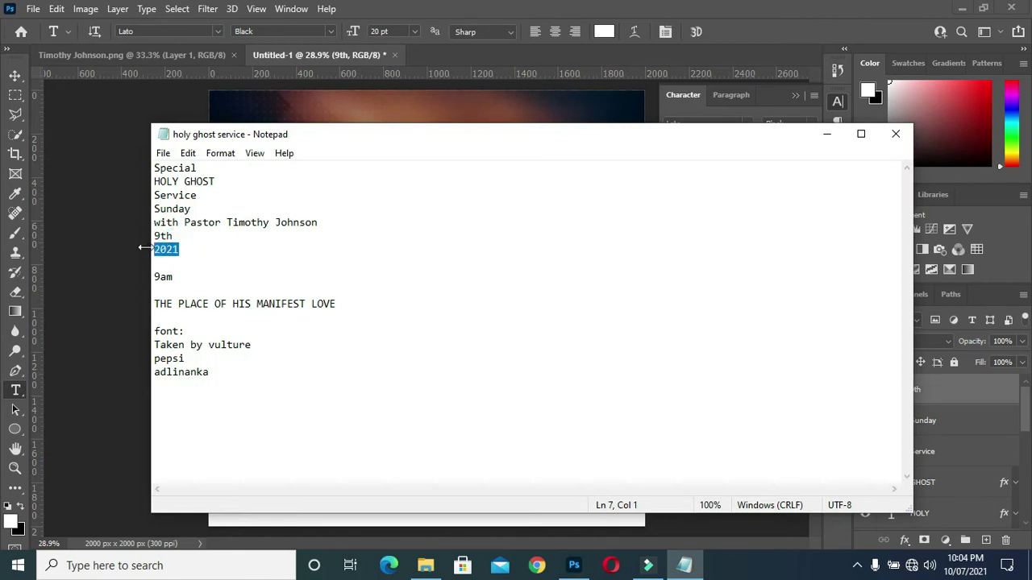
{"action": "left_click", "coordinate": [827, 134]}
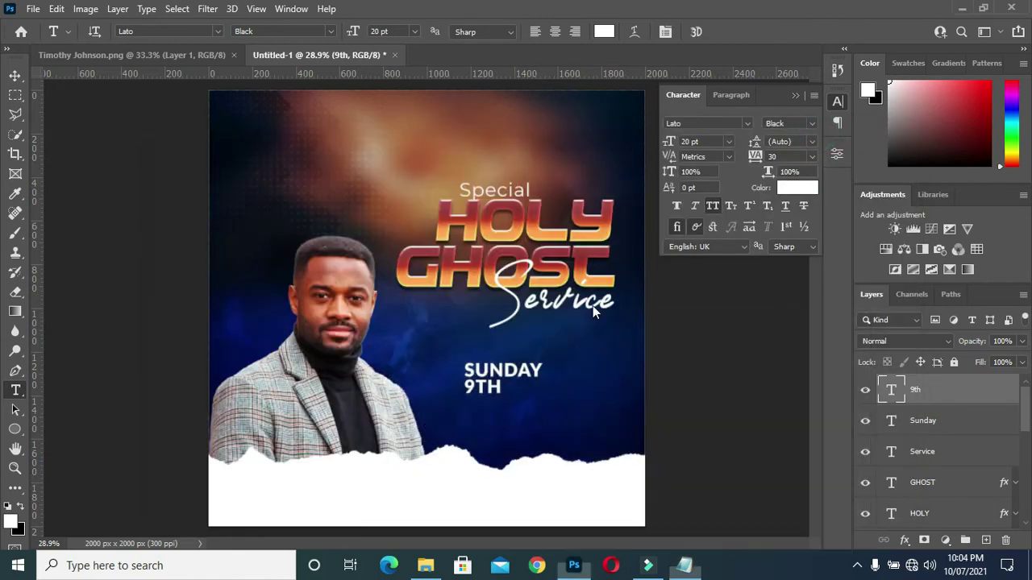
{"action": "left_click", "coordinate": [885, 422]}
{"action": "key", "text": "ctrl+j"}
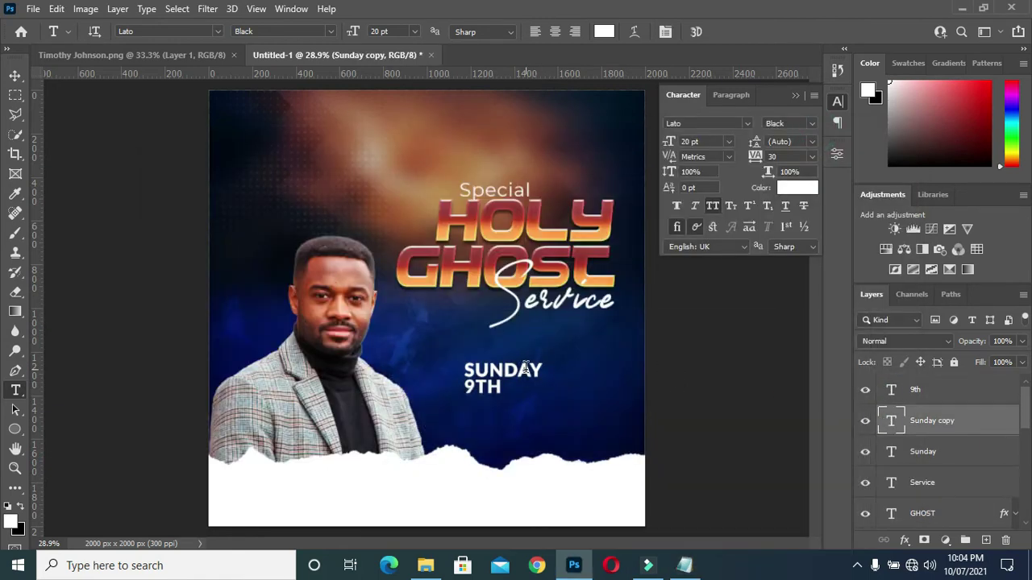
{"action": "left_click_drag", "start_coordinate": [532, 378], "coordinate": [526, 409]}
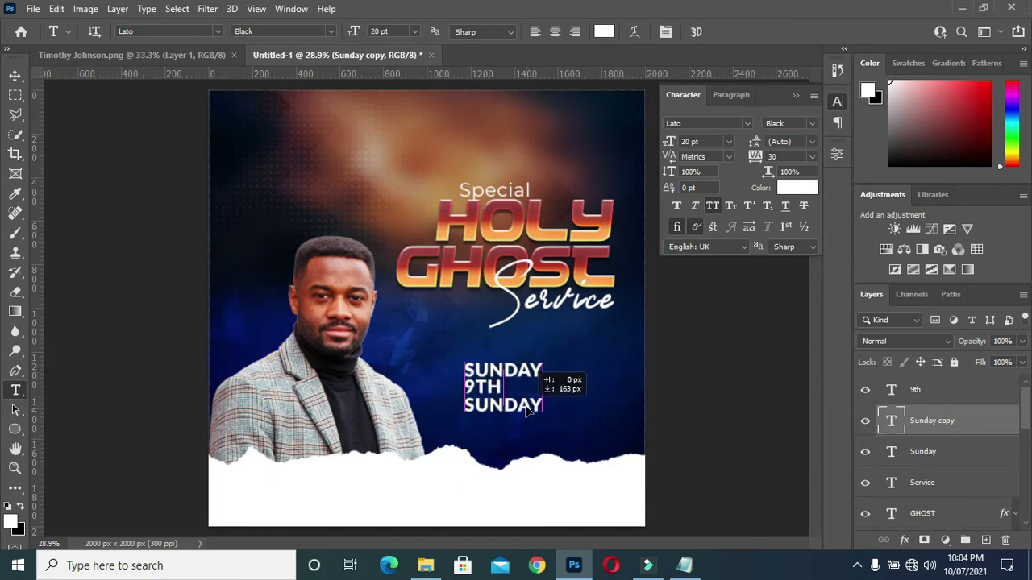
{"action": "double_click", "coordinate": [519, 405]}
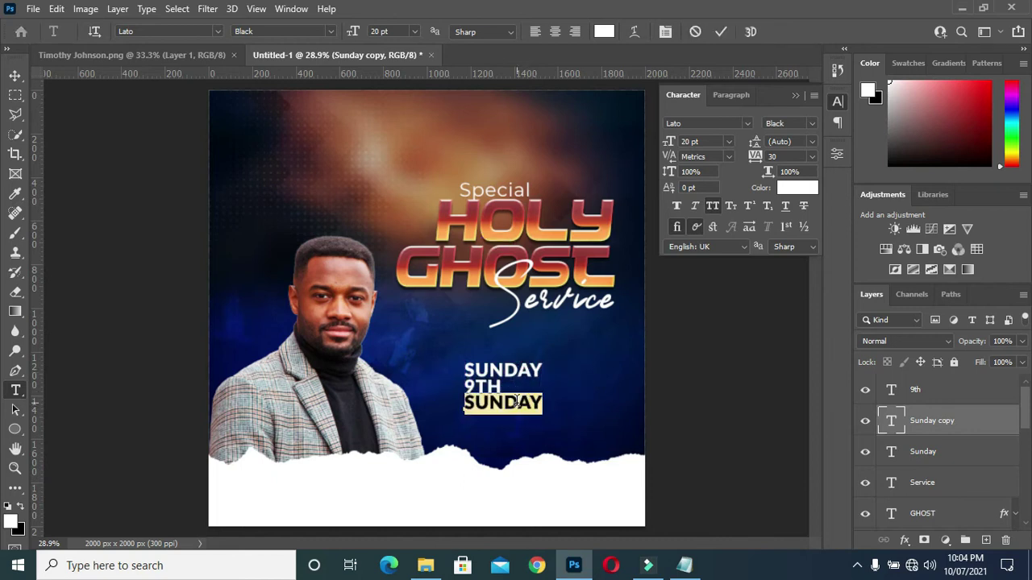
{"action": "type", "text": "2021"}
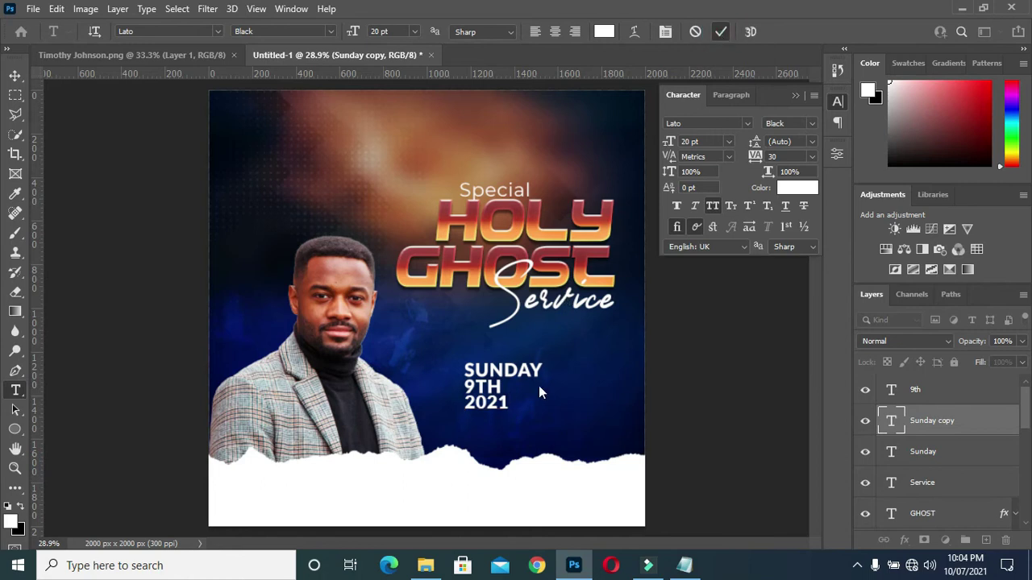
{"action": "key", "text": "ctrl+Return"}
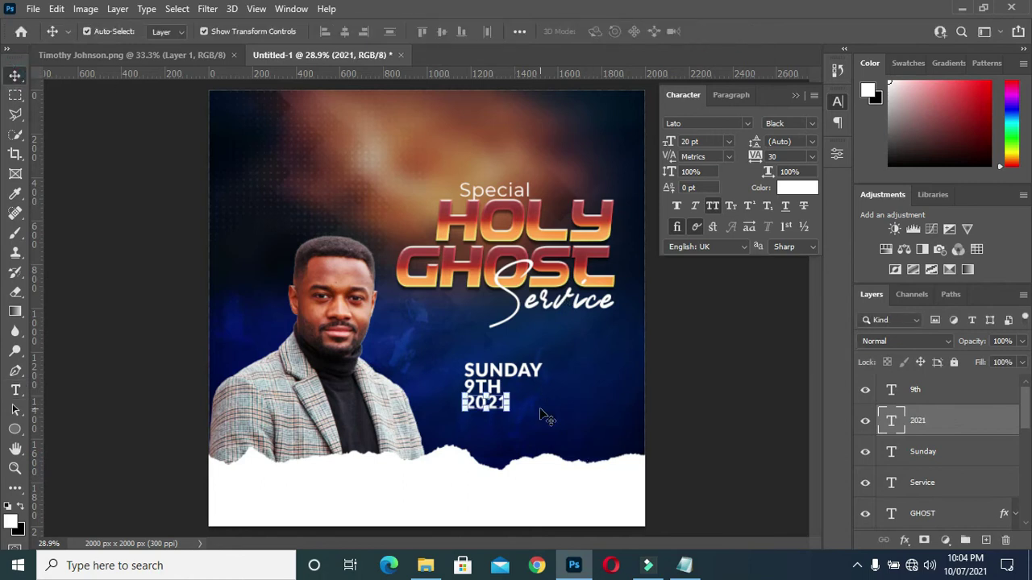
{"action": "key", "text": "shift+Down"}
{"action": "key", "text": "shift+Down"}
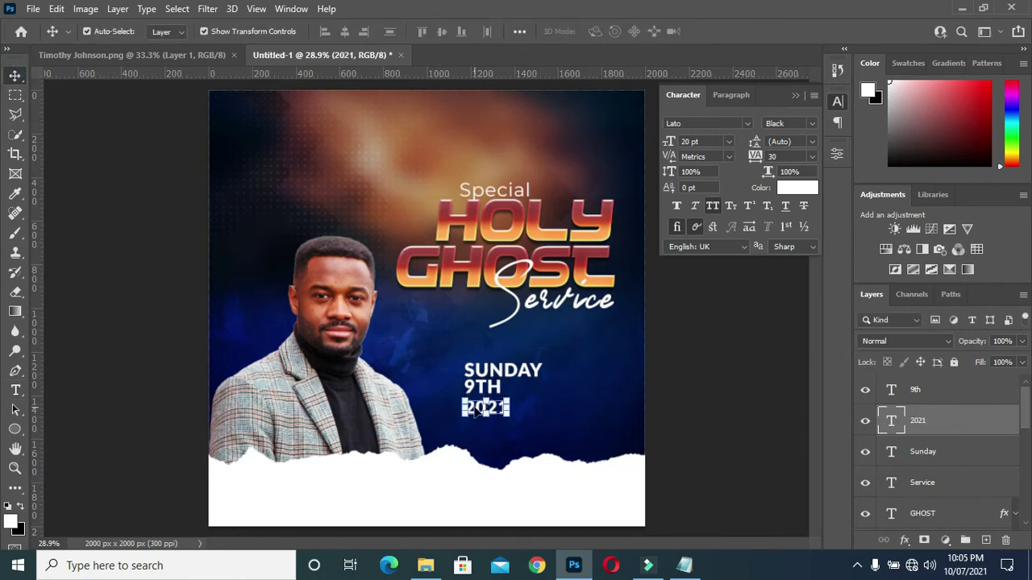
Step: Move 9TH and 2021 down, enlarging 9TH to about 142% and 2021 slightly
{"action": "key", "text": "ctrl+plus"}
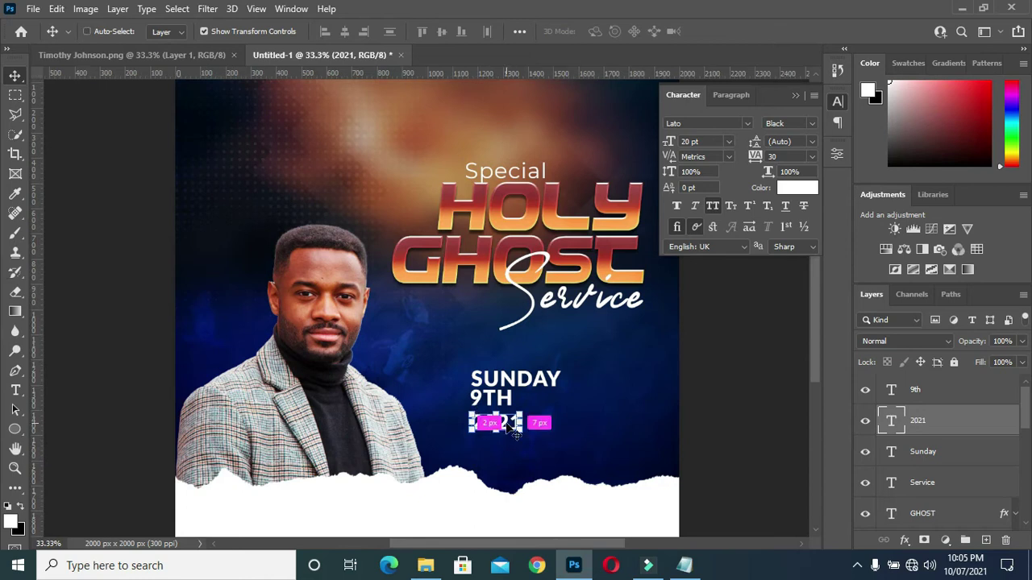
{"action": "key", "text": "ctrl+plus"}
{"action": "scroll", "coordinate": [819, 335], "scroll_direction": "down", "scroll_amount": 3}
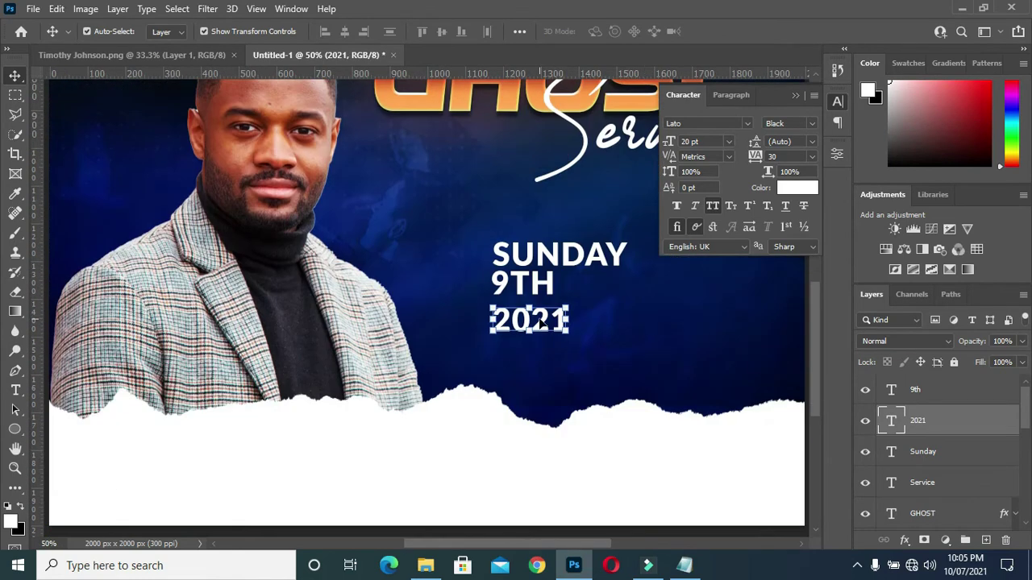
{"action": "left_click_drag", "start_coordinate": [542, 320], "coordinate": [541, 347]}
{"action": "left_click_drag", "start_coordinate": [526, 290], "coordinate": [528, 326]}
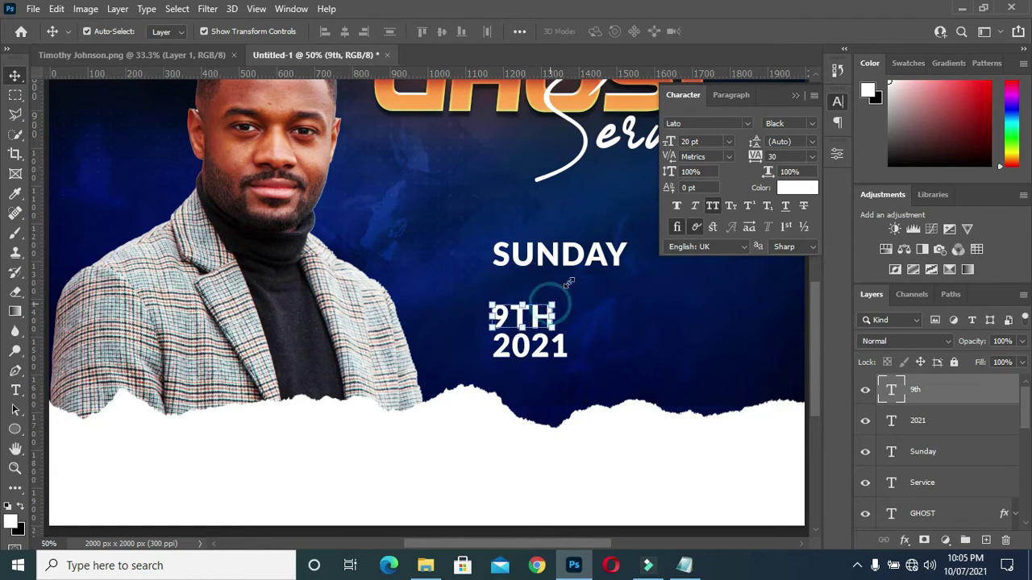
{"action": "left_click_drag", "start_coordinate": [569, 282], "coordinate": [585, 284]}
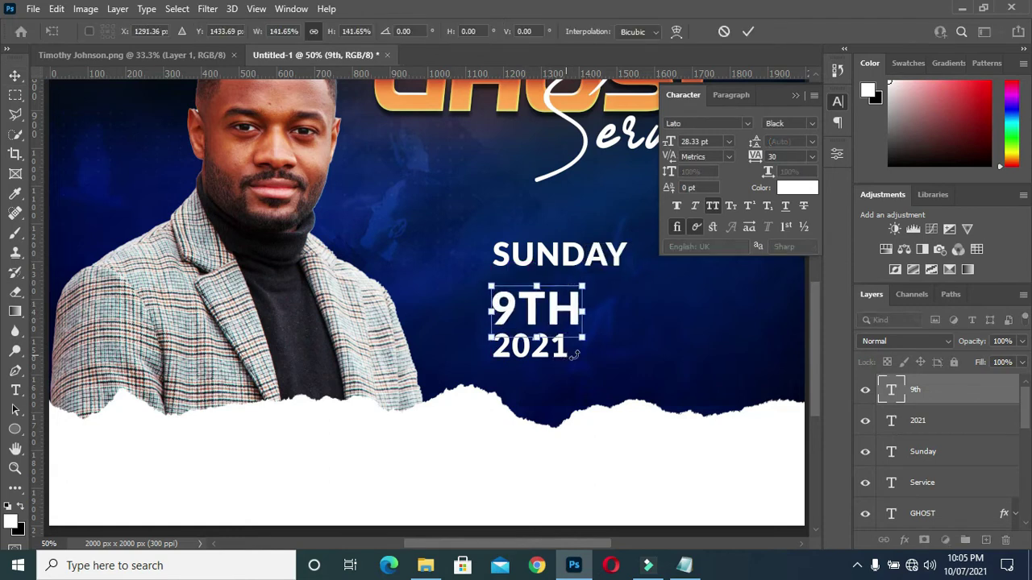
{"action": "key", "text": "Return"}
{"action": "left_click", "coordinate": [778, 421]}
{"action": "left_click", "coordinate": [556, 353]}
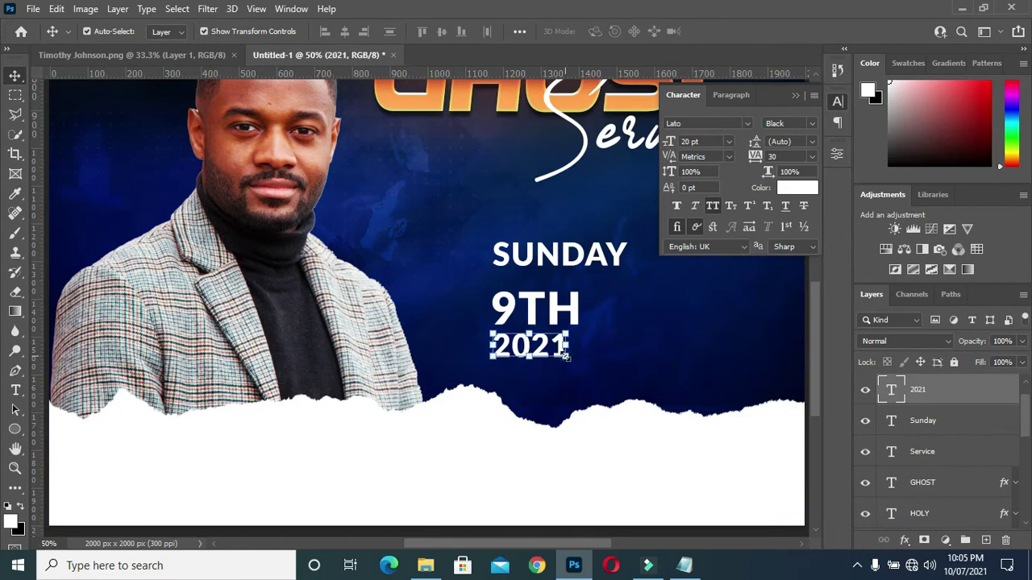
{"action": "left_click_drag", "start_coordinate": [567, 356], "coordinate": [589, 372]}
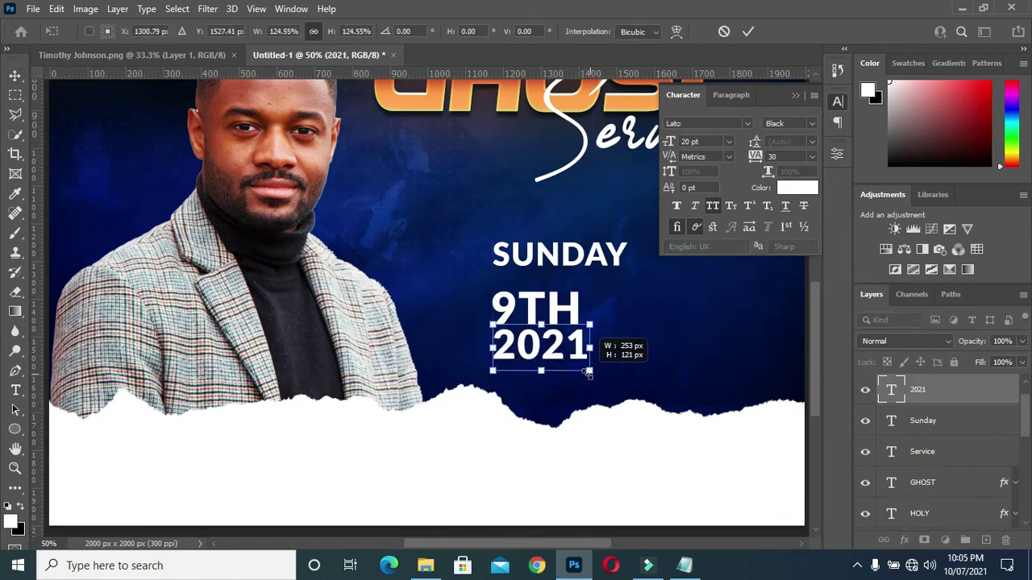
{"action": "left_click_drag", "start_coordinate": [588, 372], "coordinate": [582, 358]}
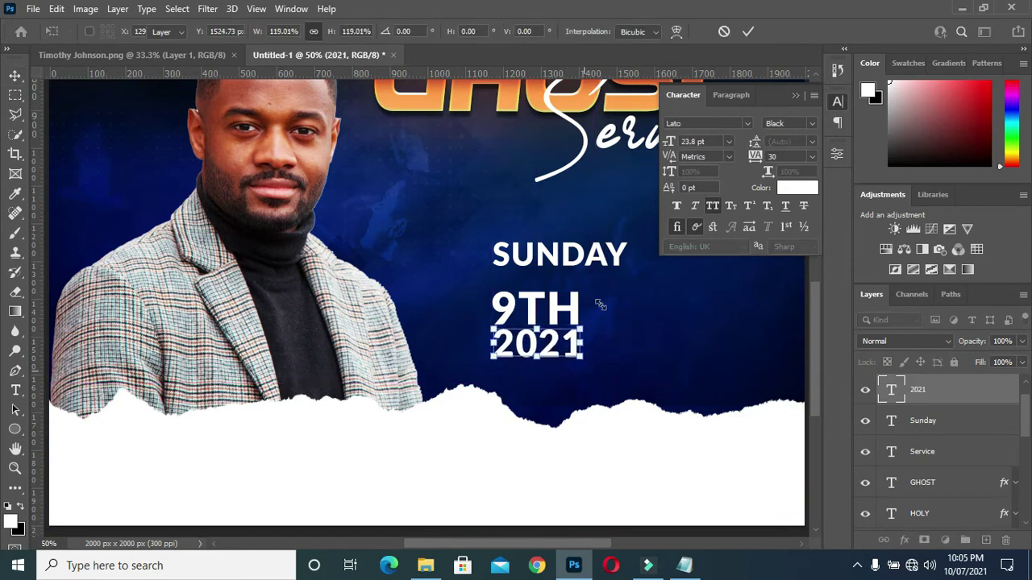
{"action": "key", "text": "Return"}
Step: Shrink the SUNDAY text to about 68%
{"action": "left_click", "coordinate": [594, 253]}
{"action": "key", "text": "ctrl+t"}
{"action": "left_click_drag", "start_coordinate": [627, 272], "coordinate": [584, 270]}
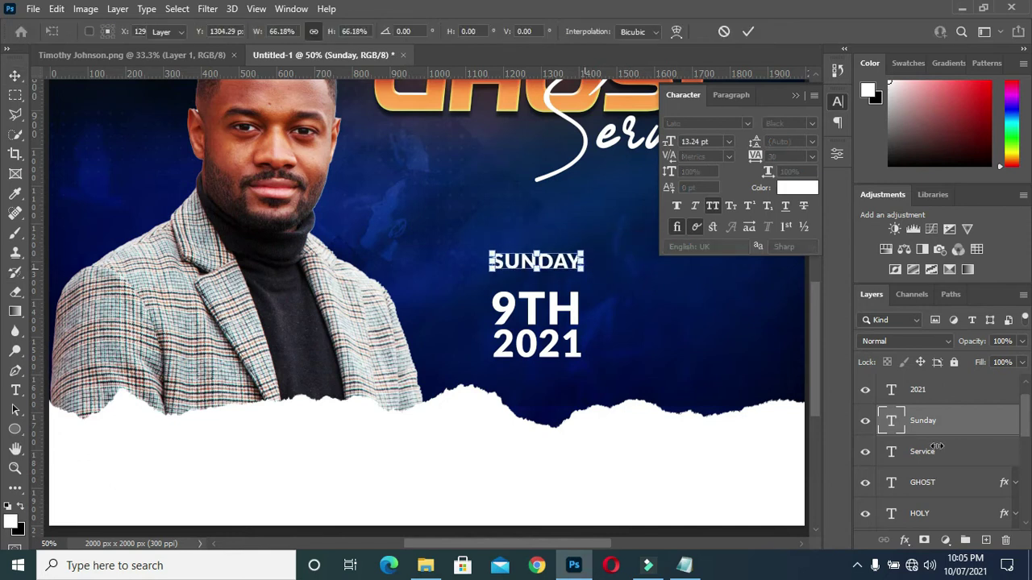
{"action": "key", "text": "Return"}
Step: Reorder the date layers and nudge 9TH and 2021 up tight under SUNDAY
{"action": "left_click_drag", "start_coordinate": [934, 384], "coordinate": [934, 451]}
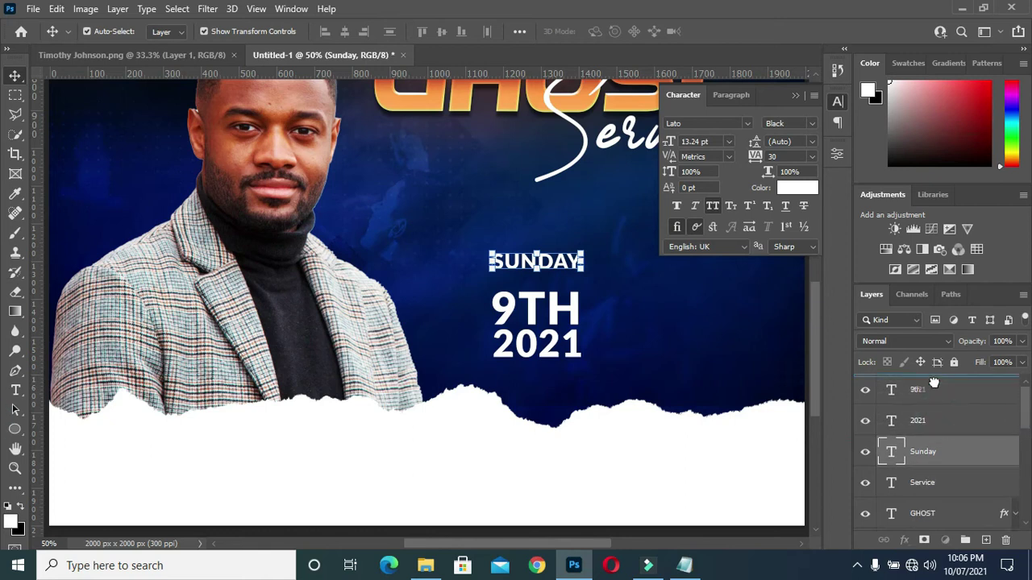
{"action": "left_click_drag", "start_coordinate": [934, 386], "coordinate": [933, 386]}
{"action": "left_click", "coordinate": [948, 449]}
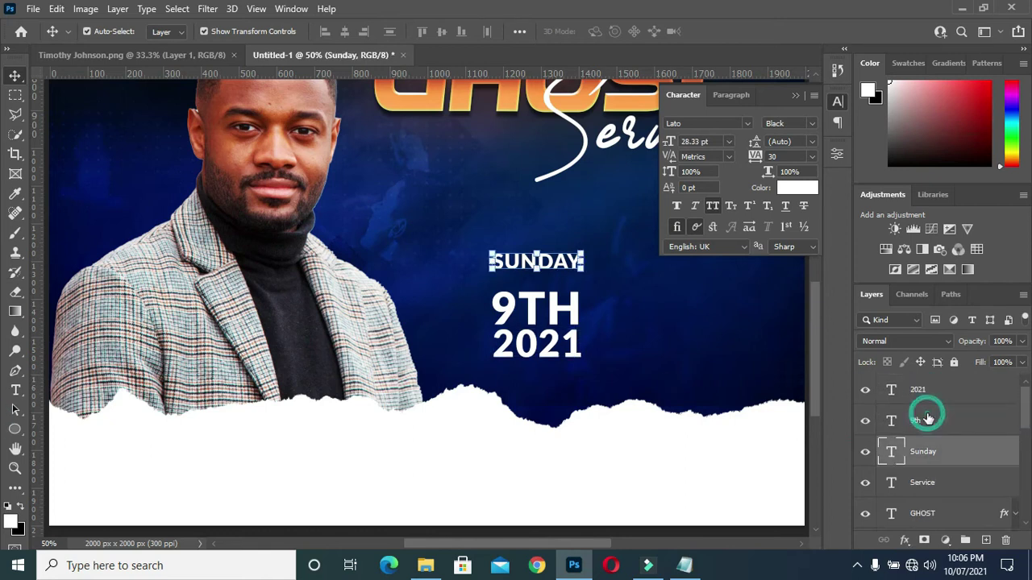
{"action": "left_click", "coordinate": [923, 420]}
{"action": "left_click", "coordinate": [927, 393], "text": "shift"}
{"action": "key", "text": "shift+Up"}
{"action": "key", "text": "shift+Up"}
{"action": "key", "text": "shift+Up"}
{"action": "key", "text": "shift+Up"}
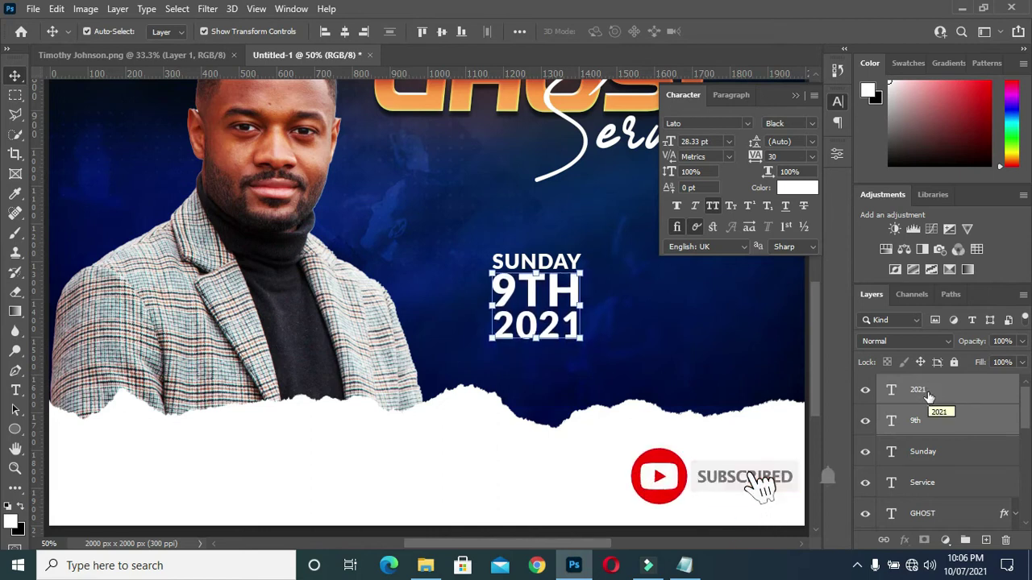
{"action": "left_click", "coordinate": [629, 316]}
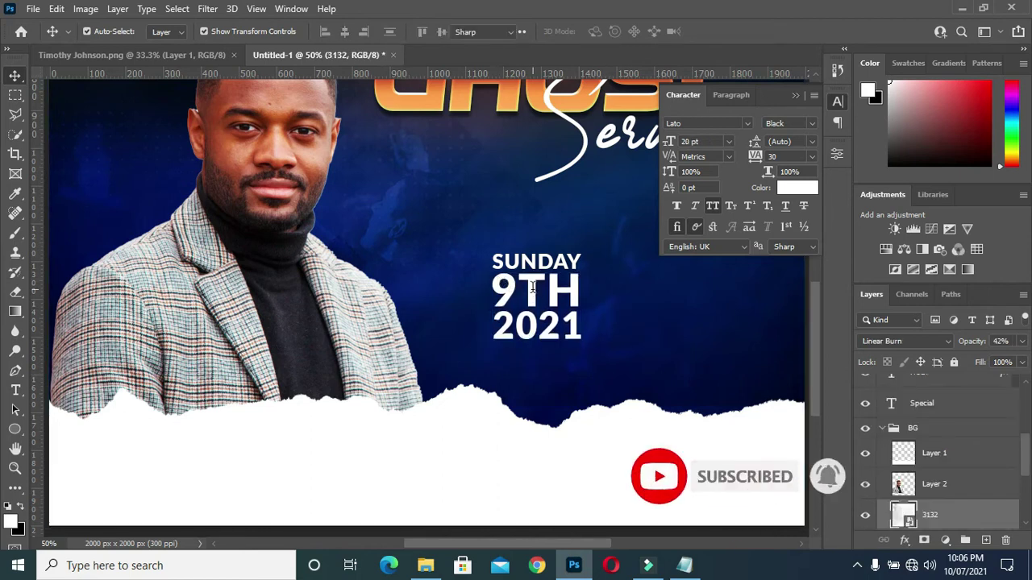
Step: Change the 9th text to '9' and add a separate 'TH' text layer beside it
{"action": "double_click", "coordinate": [532, 294]}
{"action": "left_click", "coordinate": [721, 31]}
{"action": "left_click", "coordinate": [572, 211]}
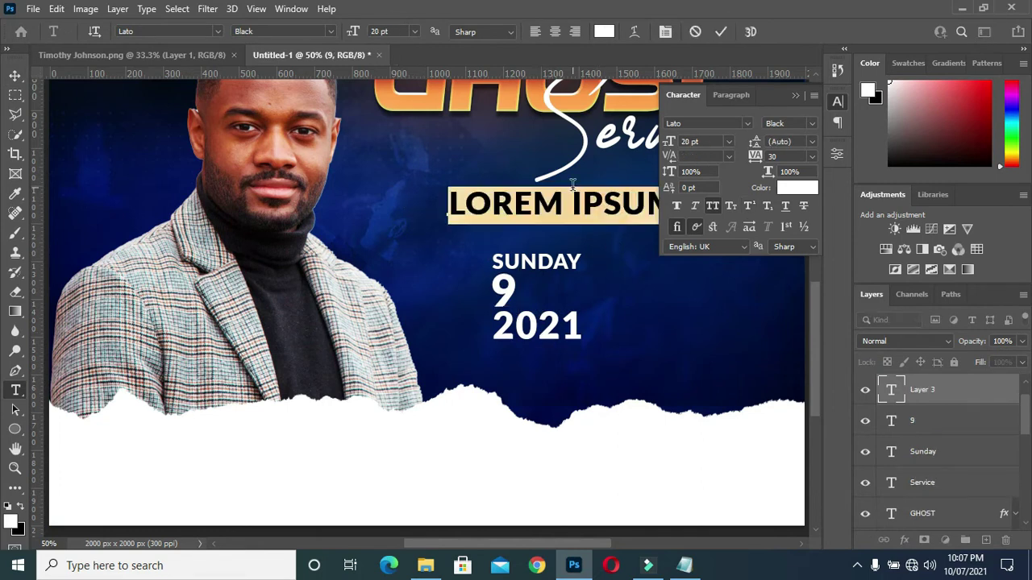
{"action": "type", "text": "th"}
{"action": "left_click", "coordinate": [721, 31]}
{"action": "left_click_drag", "start_coordinate": [460, 206], "coordinate": [532, 289]}
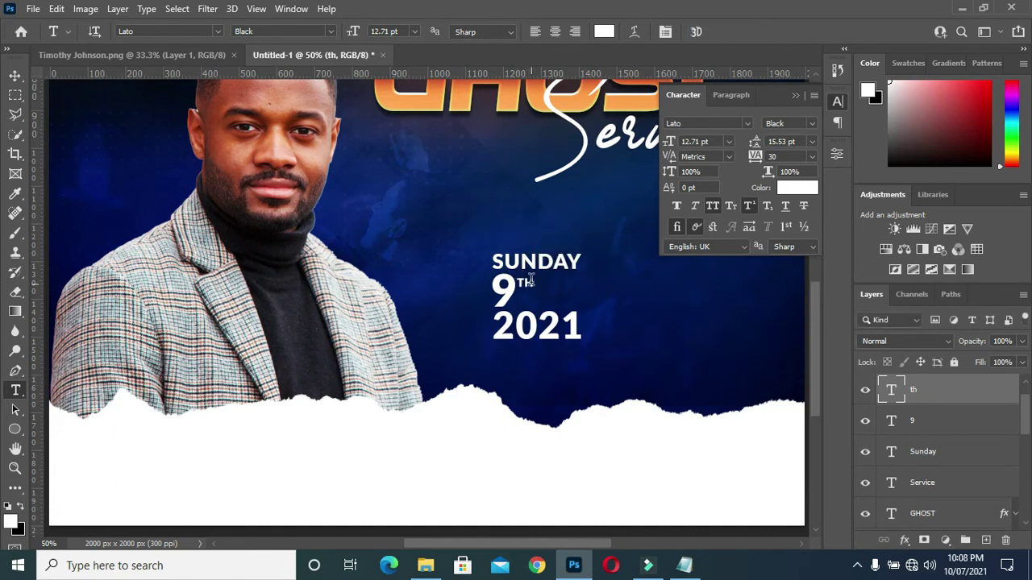
Step: Enlarge TH to about 236% and nudge it right next to the 9
{"action": "left_click", "coordinate": [17, 77]}
{"action": "left_click_drag", "start_coordinate": [534, 289], "coordinate": [551, 299]}
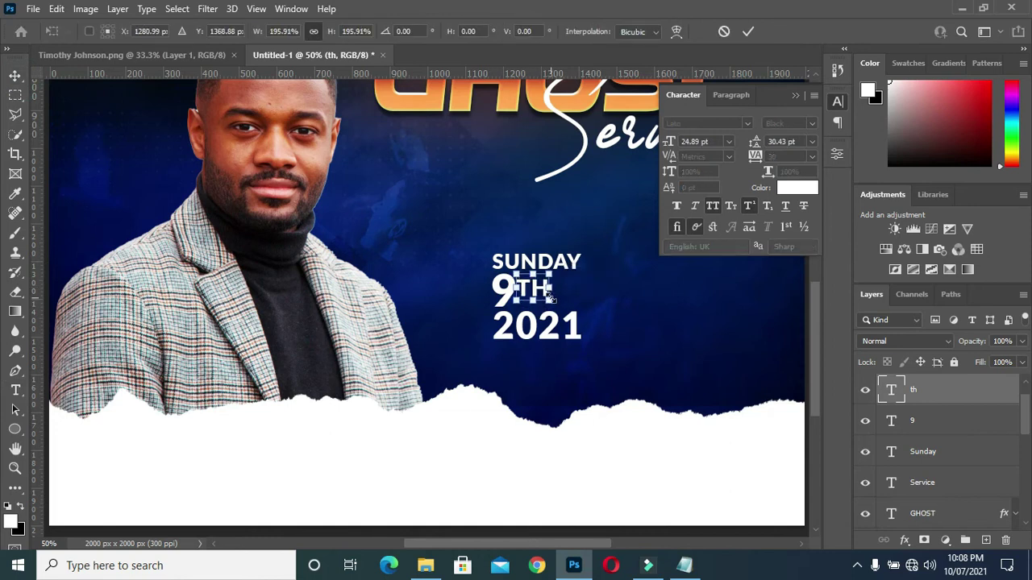
{"action": "key", "text": "Up"}
{"action": "key", "text": "Up"}
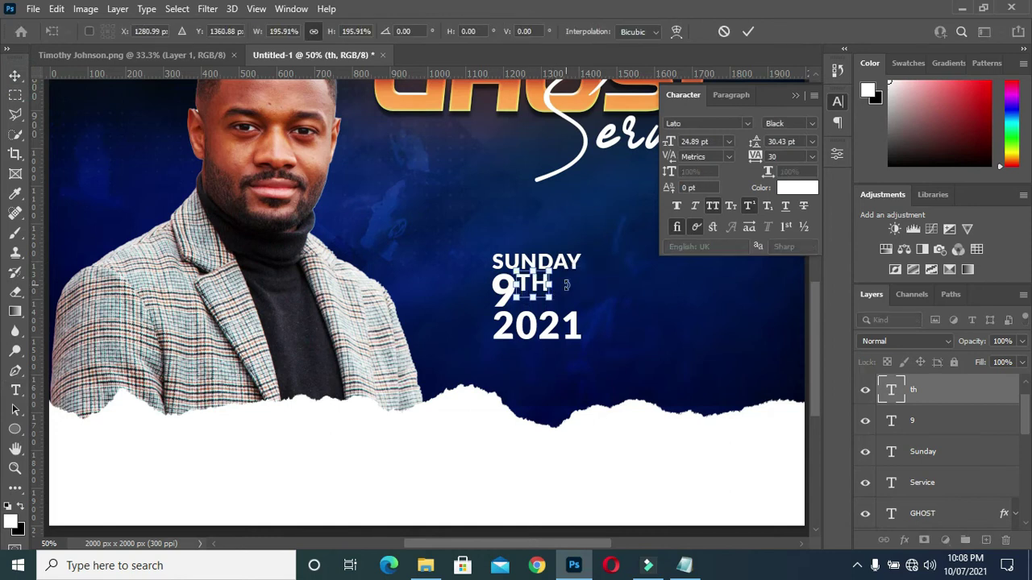
{"action": "left_click_drag", "start_coordinate": [550, 297], "coordinate": [555, 301]}
{"action": "key", "text": "Down"}
{"action": "key", "text": "Down"}
{"action": "key", "text": "Down"}
{"action": "key", "text": "Down"}
{"action": "key", "text": "Down"}
{"action": "key", "text": "Down"}
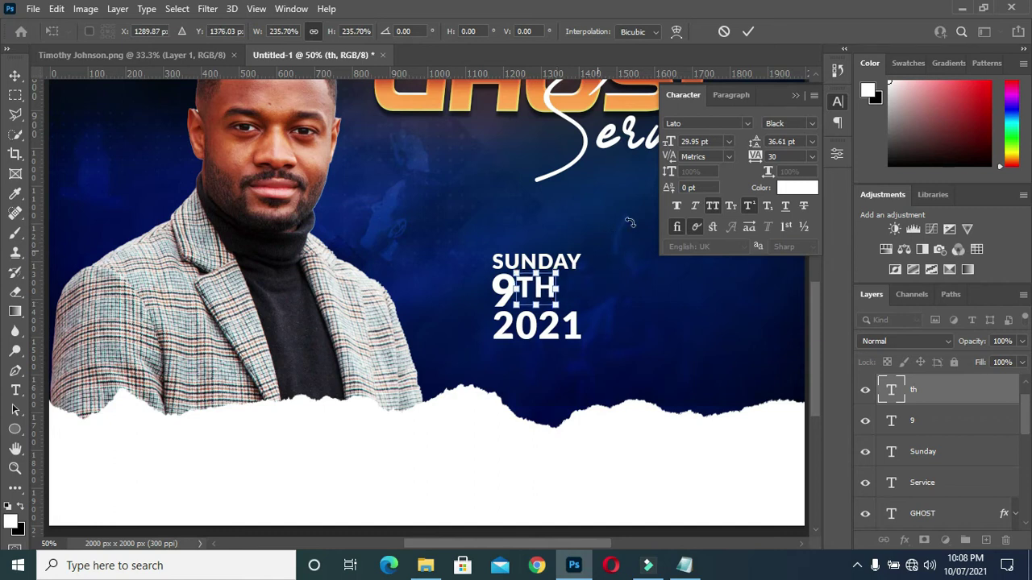
{"action": "key", "text": "Return"}
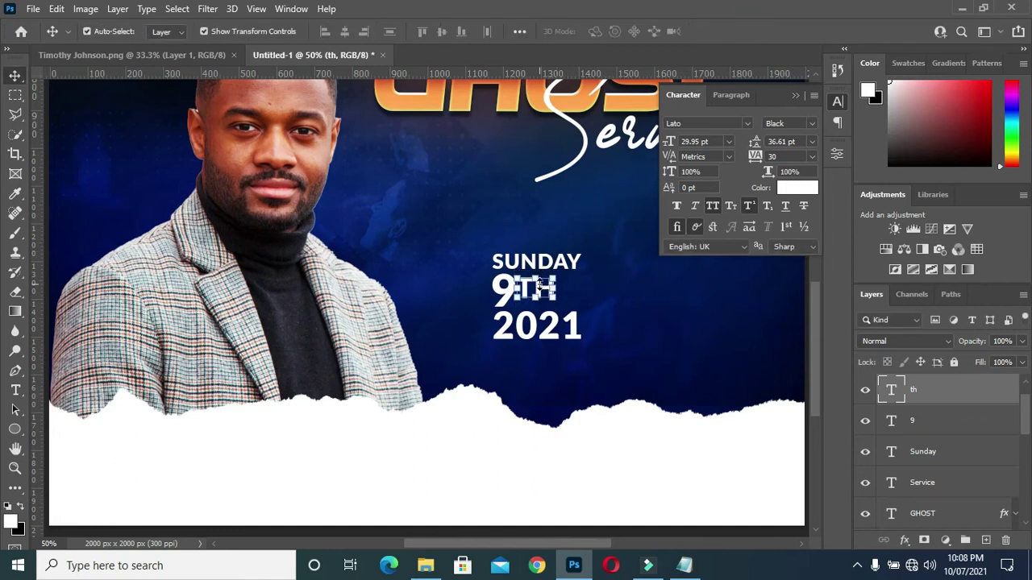
{"action": "key", "text": "Right"}
{"action": "key", "text": "Right"}
{"action": "key", "text": "Right"}
{"action": "key", "text": "Right"}
{"action": "key", "text": "Right"}
{"action": "key", "text": "Right"}
{"action": "key", "text": "Right"}
{"action": "key", "text": "Right"}
{"action": "key", "text": "Right"}
Step: Stretch the 9 taller downward to about 138%
{"action": "left_click", "coordinate": [503, 299]}
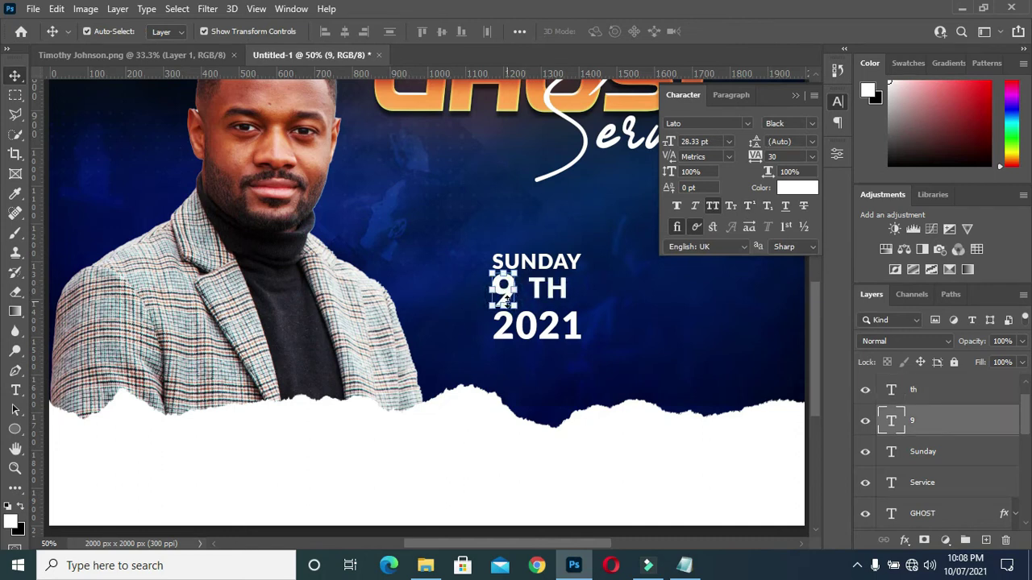
{"action": "key", "text": "ctrl+t"}
{"action": "mouse_move", "coordinate": [514, 306]}
{"action": "left_mouse_down"}
{"action": "mouse_move", "coordinate": [552, 339]}
{"action": "mouse_move", "coordinate": [548, 330]}
{"action": "mouse_move", "coordinate": [553, 348]}
{"action": "left_mouse_up"}
{"action": "left_click", "coordinate": [748, 31]}
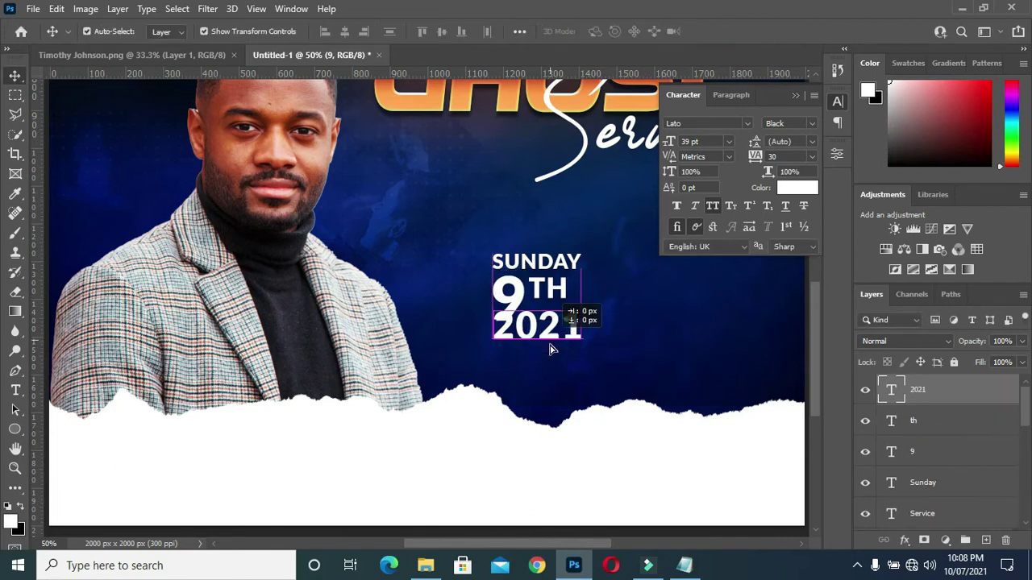
{"action": "left_click", "coordinate": [555, 295]}
{"action": "left_click", "coordinate": [465, 234]}
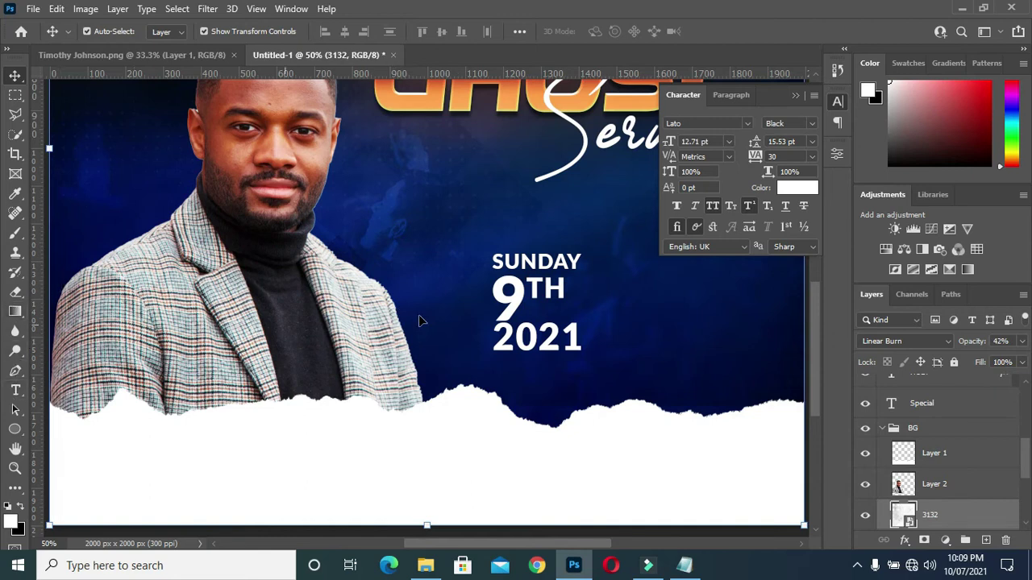
Step: Draw an 11×260 px rectangle right of the date block and fill it orange
{"action": "left_click", "coordinate": [887, 430]}
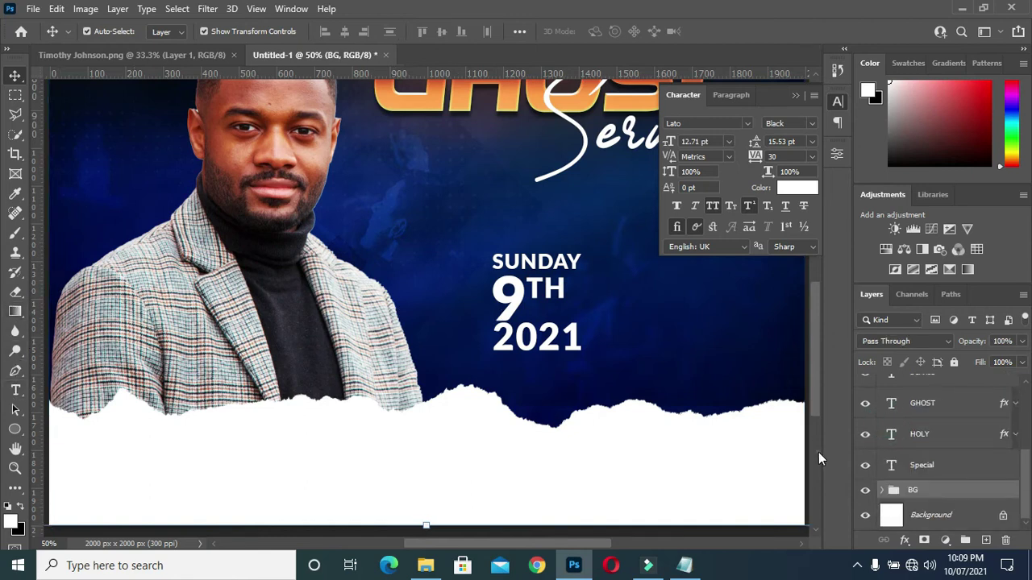
{"action": "left_click", "coordinate": [819, 452]}
{"action": "left_click", "coordinate": [609, 346]}
{"action": "key", "text": "ctrl+0"}
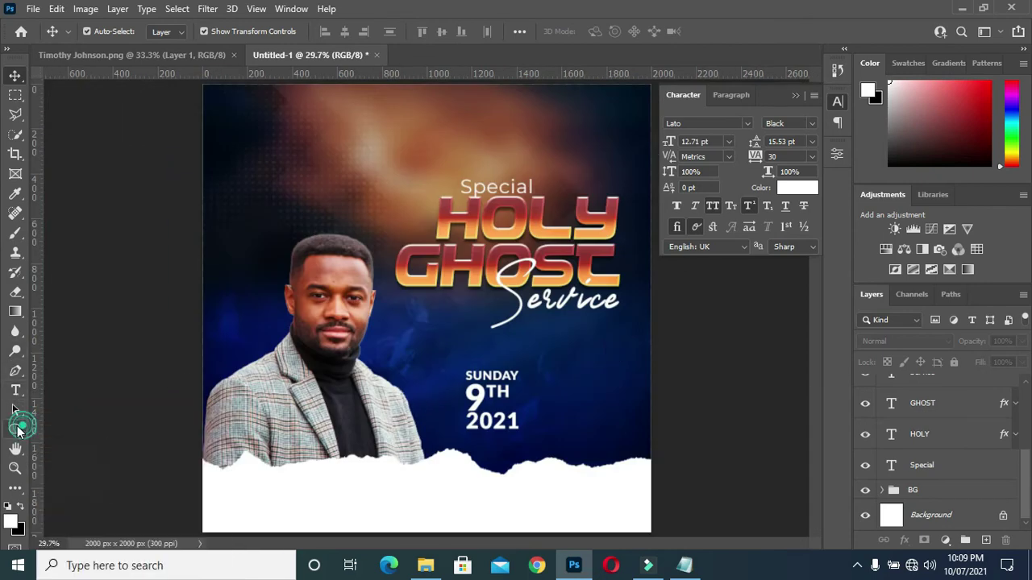
{"action": "left_click_drag", "start_coordinate": [14, 428], "coordinate": [80, 430]}
{"action": "left_click", "coordinate": [525, 375]}
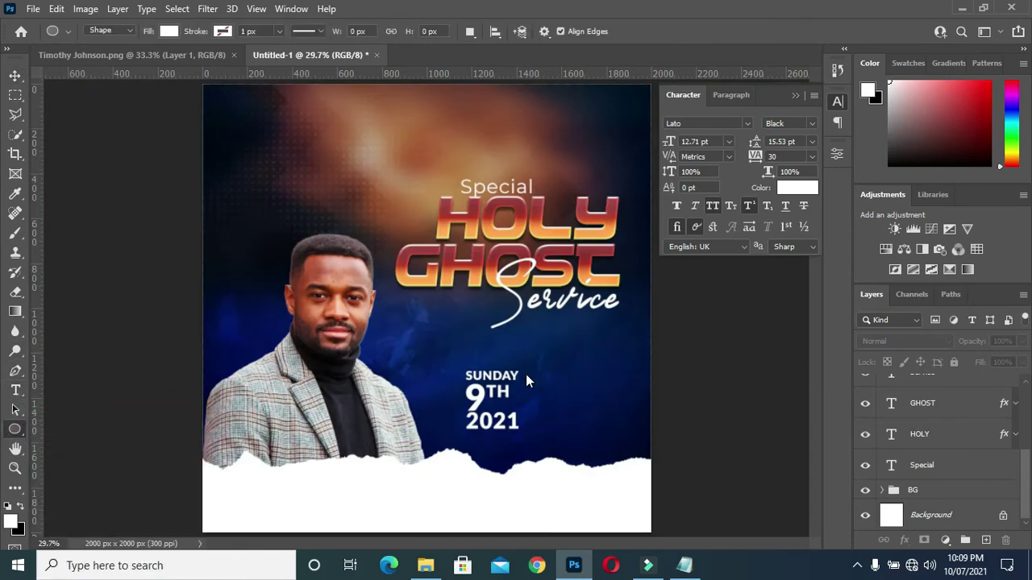
{"action": "left_click_drag", "start_coordinate": [528, 370], "coordinate": [530, 429]}
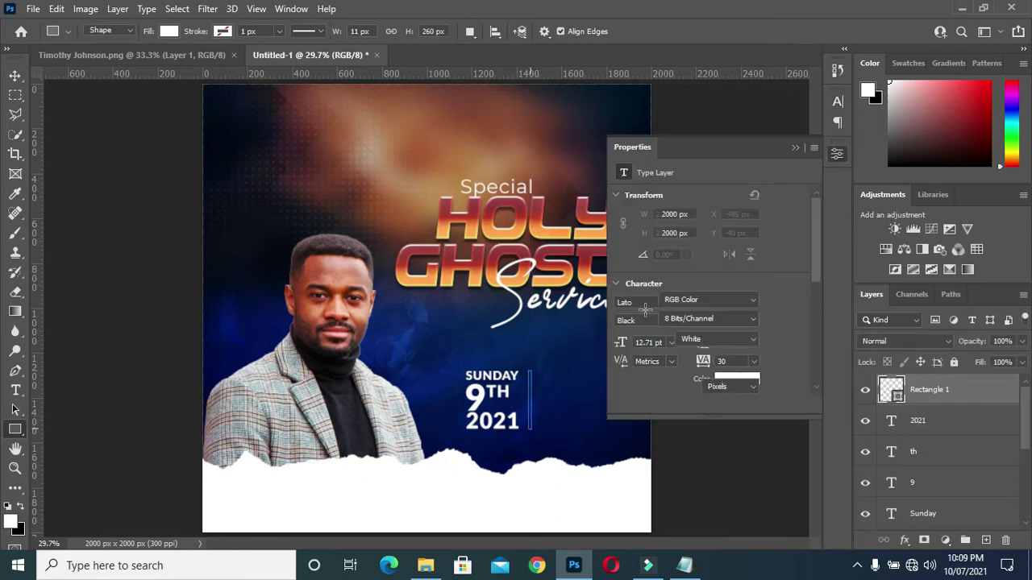
{"action": "left_click", "coordinate": [666, 306]}
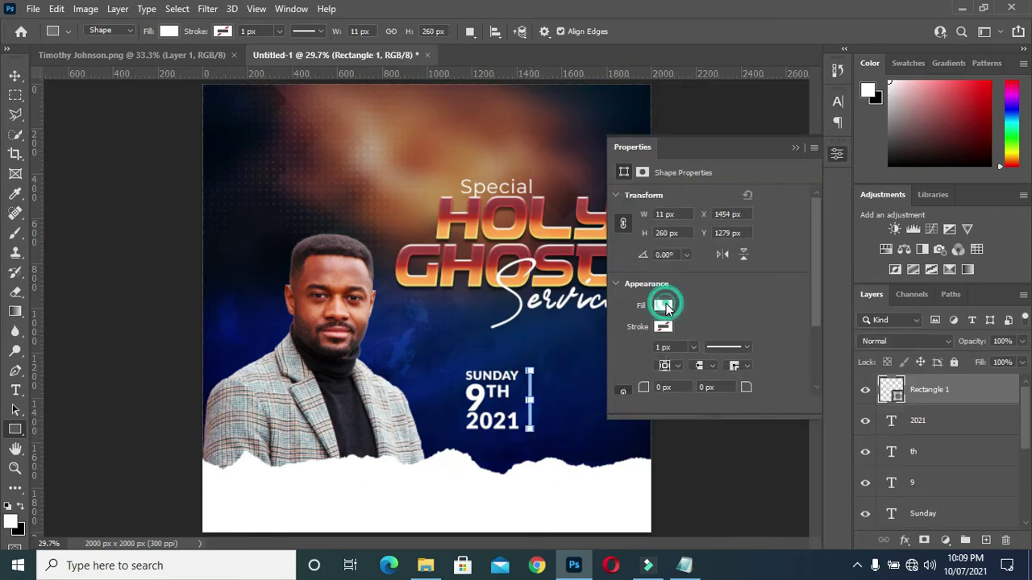
{"action": "left_click", "coordinate": [639, 373]}
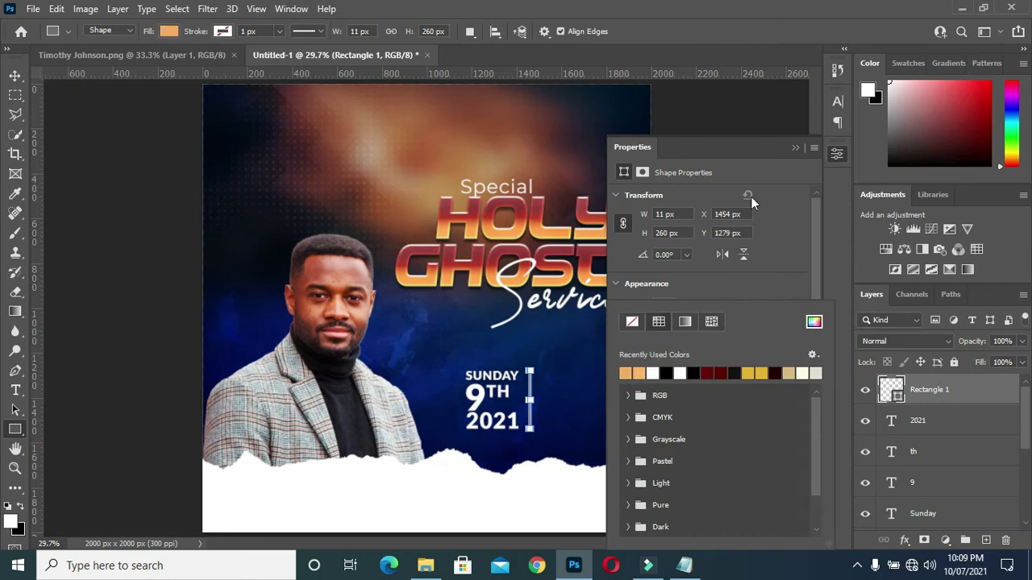
{"action": "left_click", "coordinate": [797, 148]}
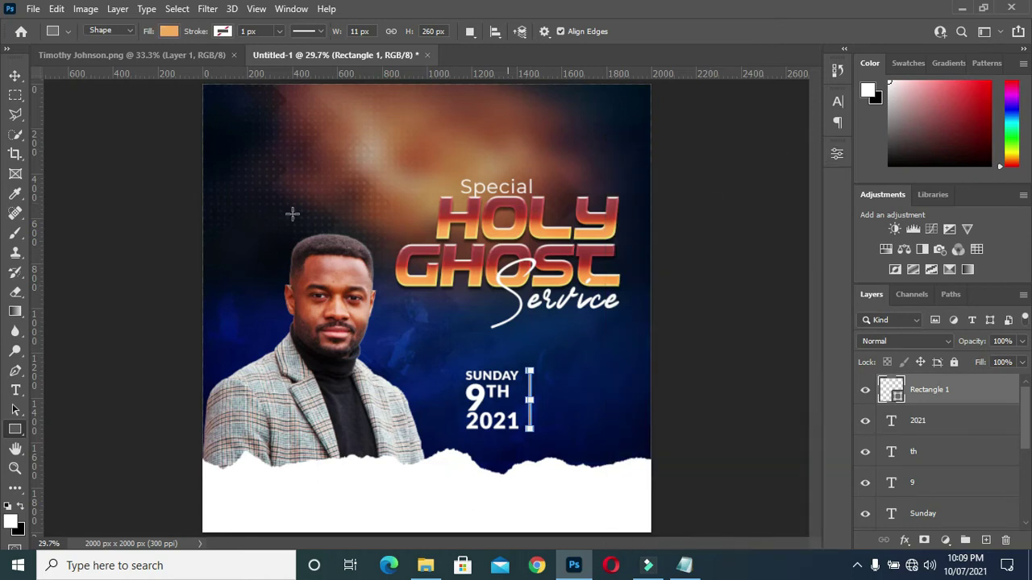
{"action": "left_click", "coordinate": [15, 77]}
{"action": "left_click", "coordinate": [703, 309]}
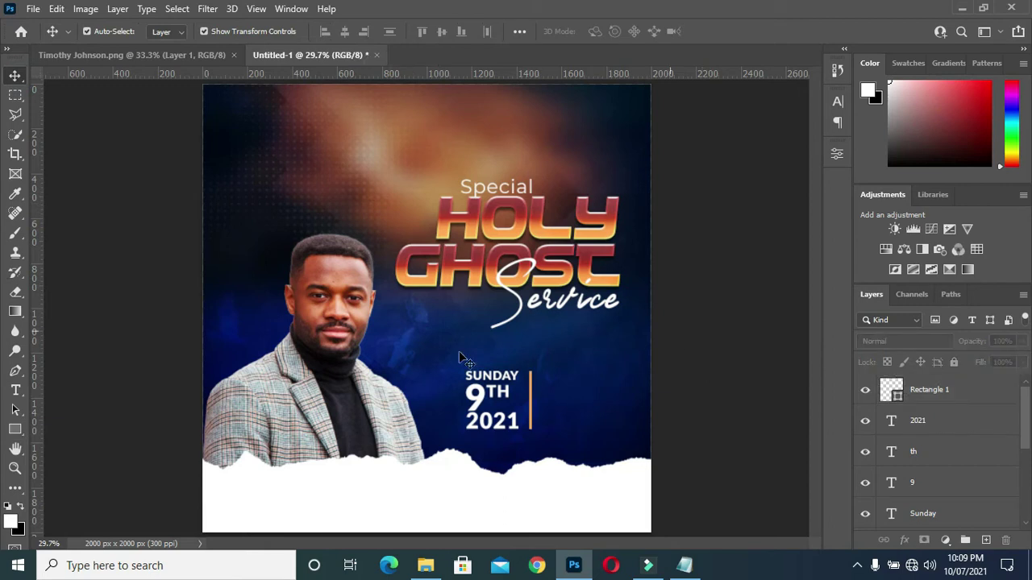
Step: Duplicate the 2021 layer, move it beside the orange bar, and retype it as '9'
{"action": "left_click", "coordinate": [503, 424]}
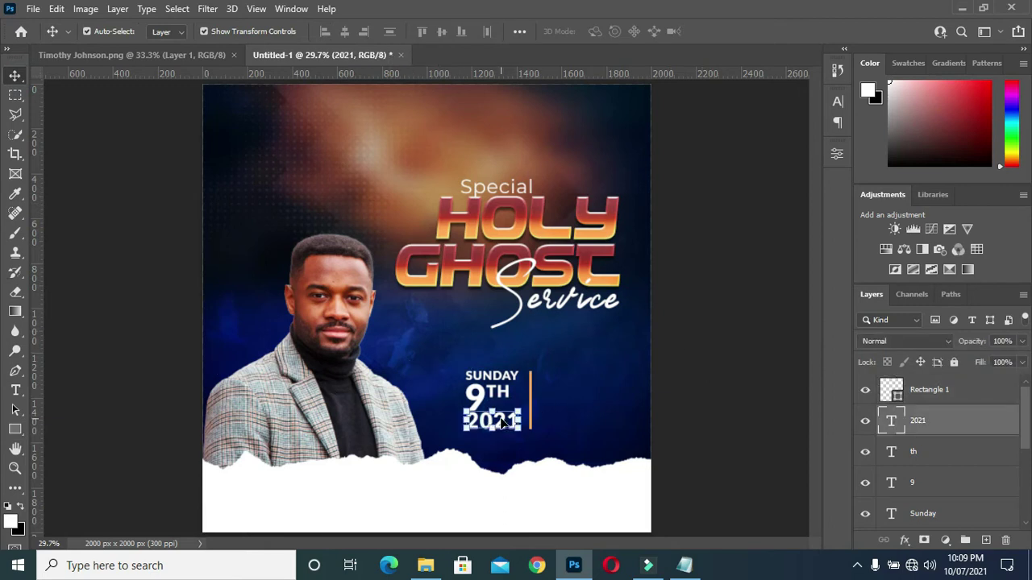
{"action": "key", "text": "ctrl+j"}
{"action": "left_click_drag", "start_coordinate": [938, 420], "coordinate": [935, 381]}
{"action": "left_click_drag", "start_coordinate": [498, 417], "coordinate": [572, 387]}
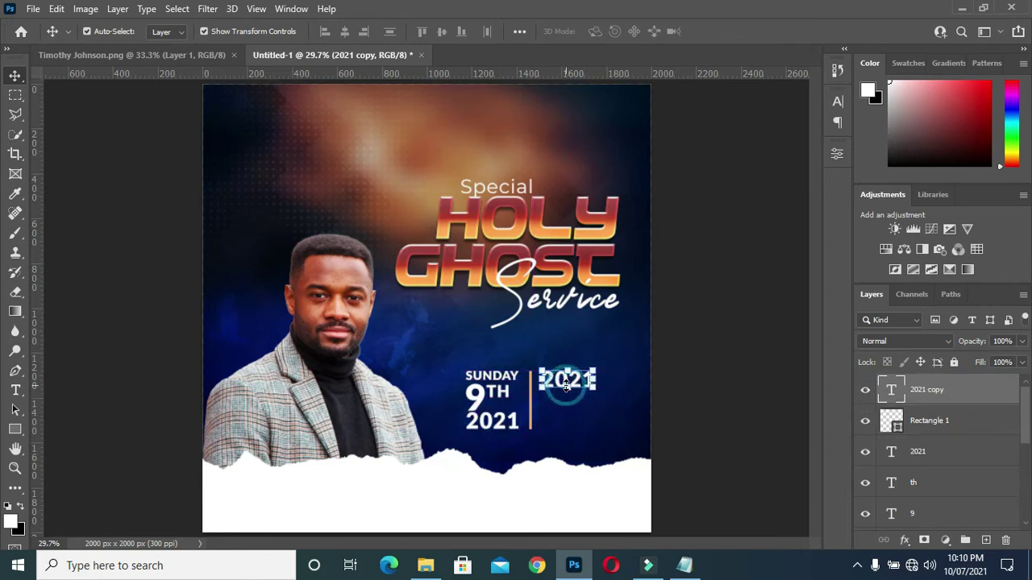
{"action": "key", "text": "ctrl+t"}
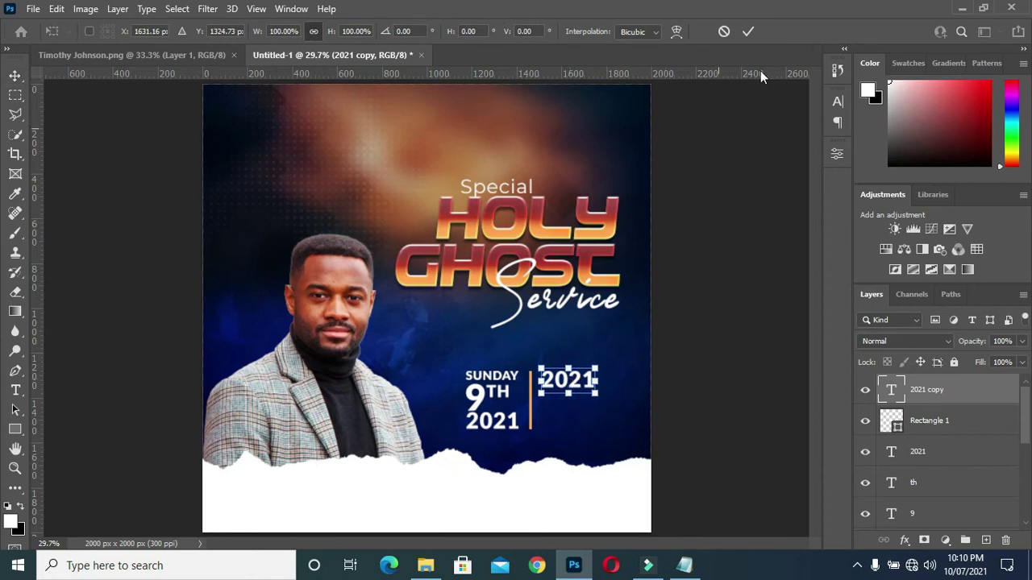
{"action": "left_click", "coordinate": [749, 31]}
{"action": "key", "text": "t"}
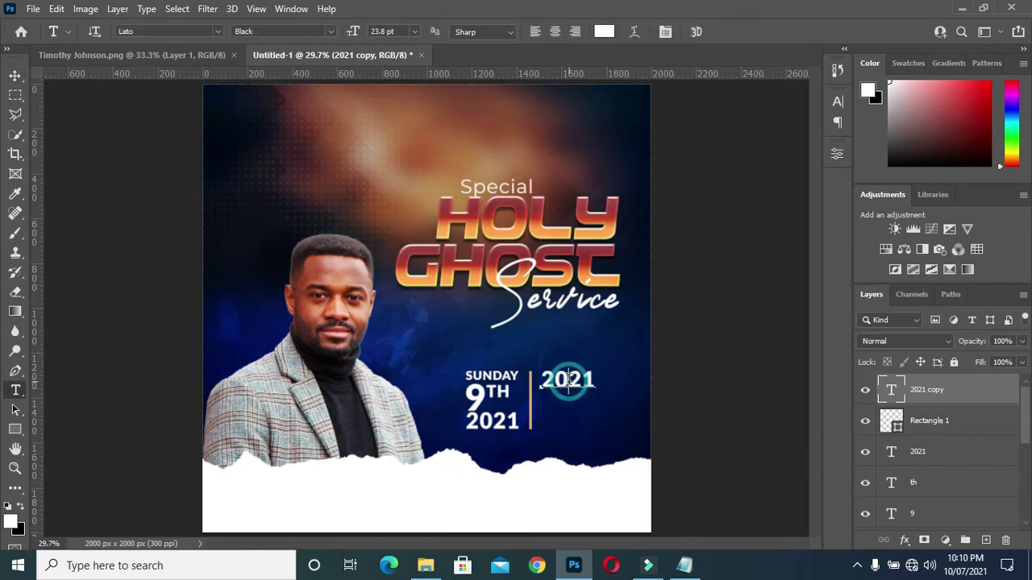
{"action": "left_click", "coordinate": [568, 379]}
{"action": "double_click", "coordinate": [569, 379]}
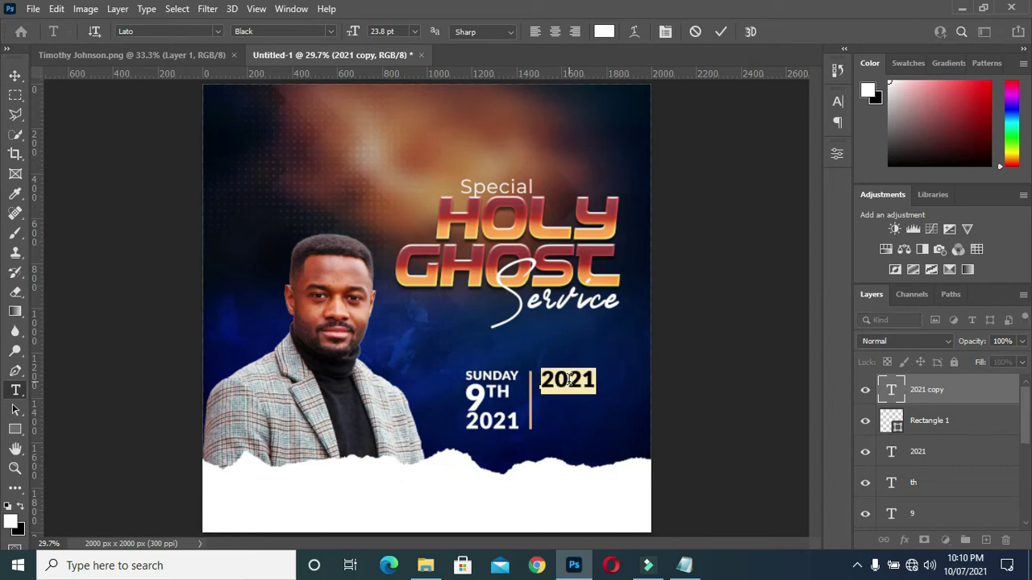
{"action": "type", "text": "9"}
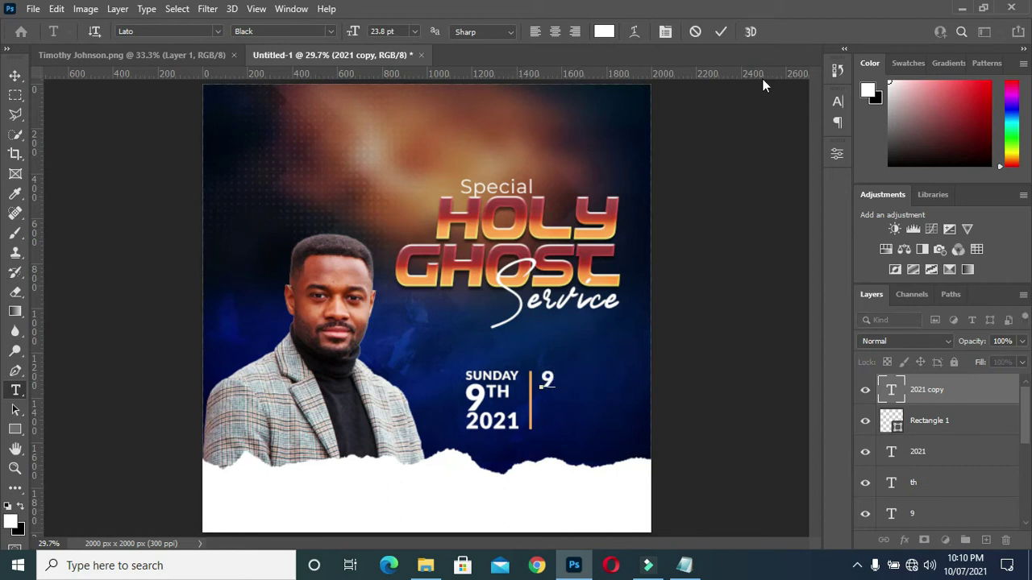
{"action": "key", "text": "ctrl+Return"}
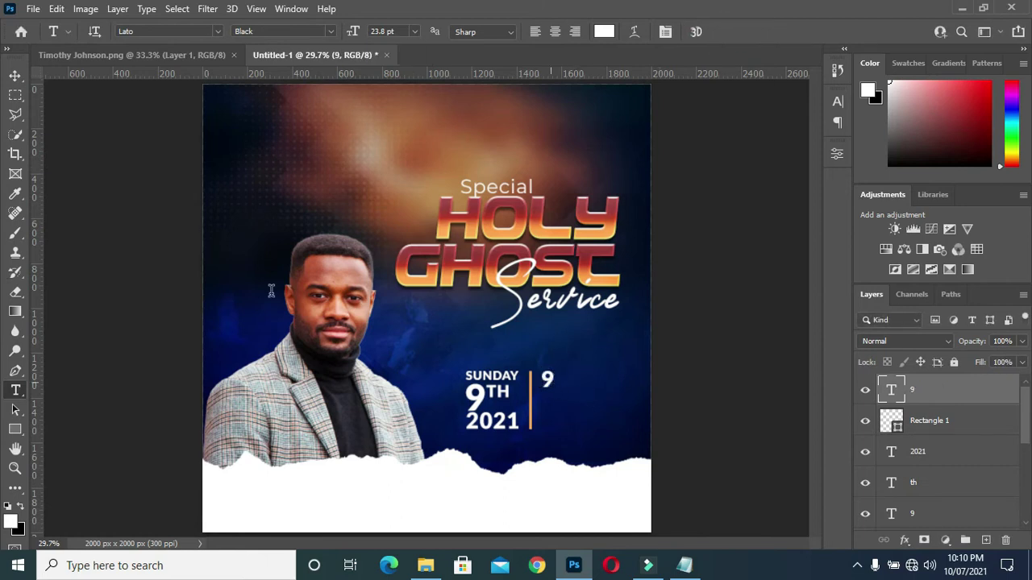
Step: Enlarge the 9 to about double size and add a copy beside it reading 'AM'
{"action": "left_click", "coordinate": [15, 75]}
{"action": "key", "text": "ctrl+t"}
{"action": "left_click_drag", "start_coordinate": [556, 391], "coordinate": [585, 425]}
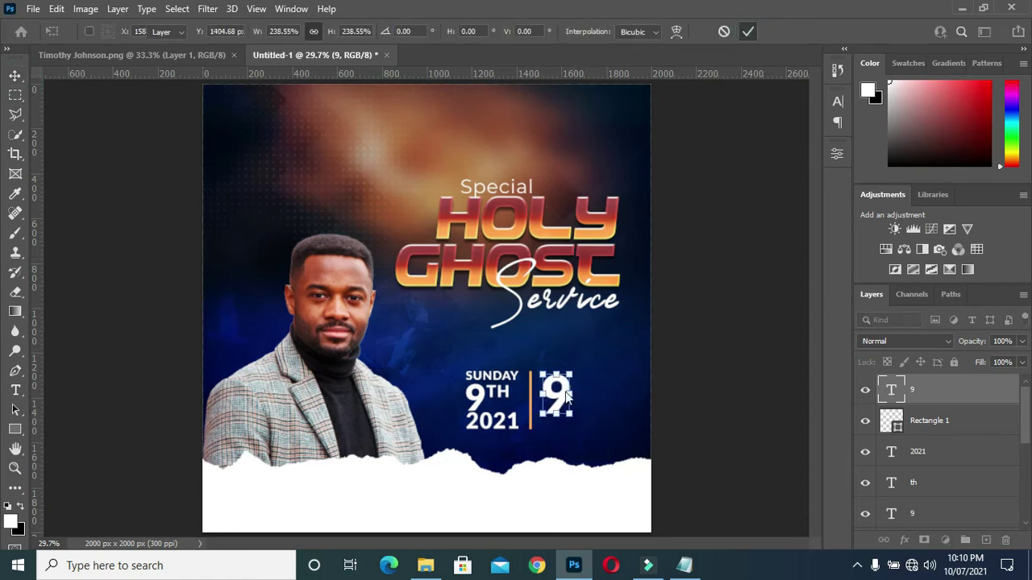
{"action": "left_click", "coordinate": [749, 33]}
{"action": "key", "text": "ctrl+j"}
{"action": "left_click_drag", "start_coordinate": [560, 395], "coordinate": [591, 397]}
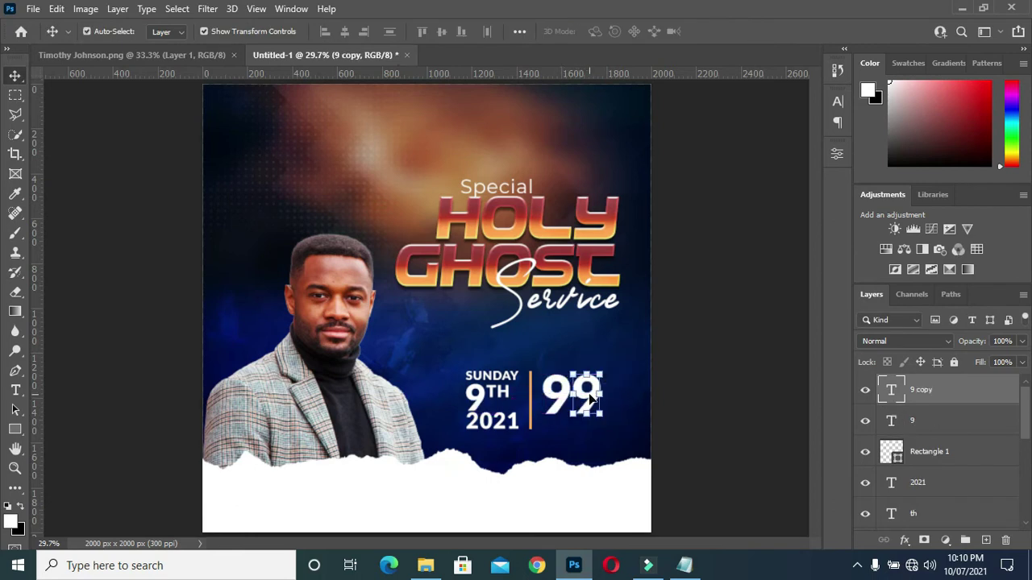
{"action": "double_click", "coordinate": [584, 393]}
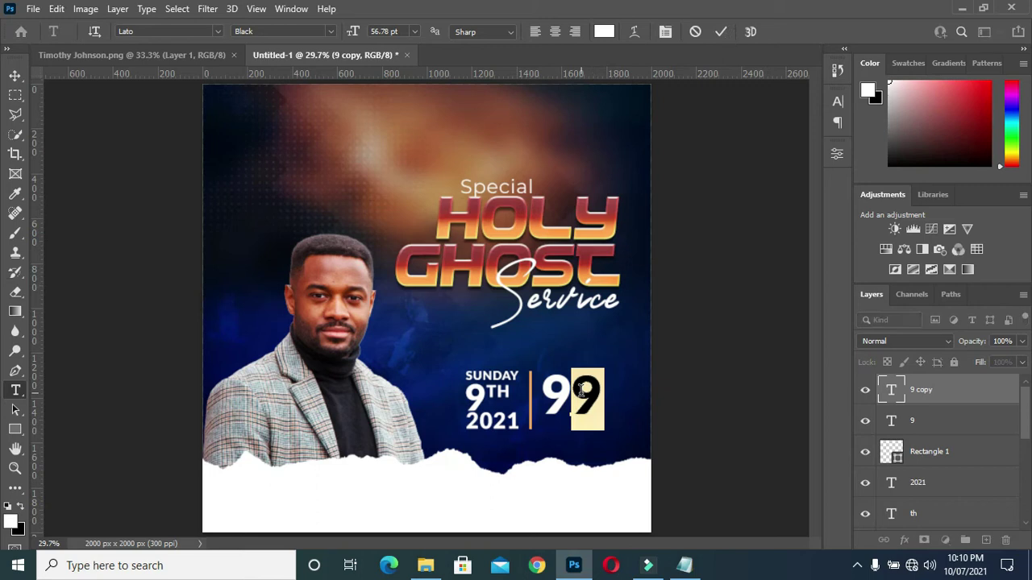
{"action": "type", "text": "AM"}
{"action": "left_click", "coordinate": [721, 31]}
{"action": "left_click", "coordinate": [14, 75]}
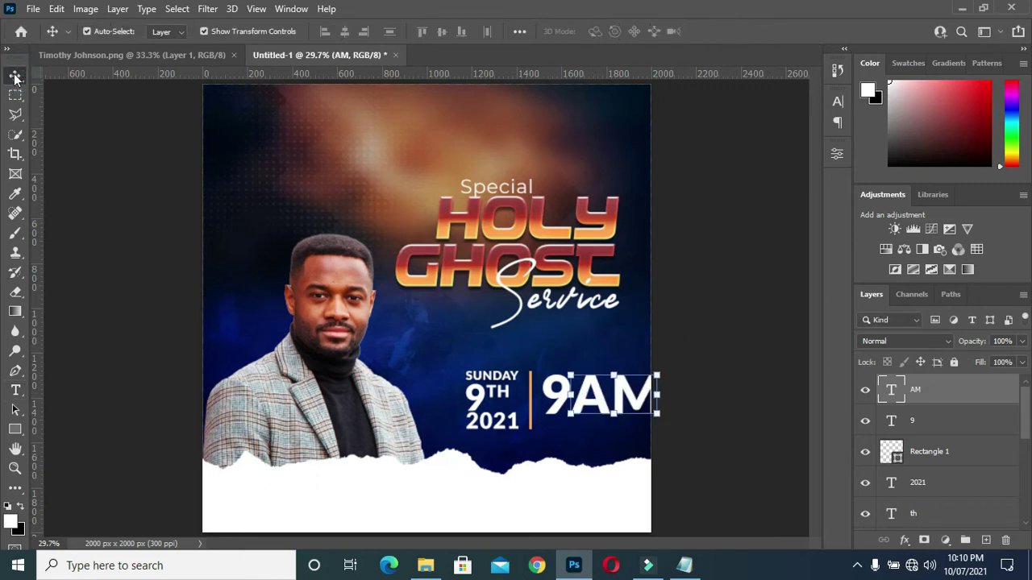
Step: Resize the AM lettering to sit alongside the 9
{"action": "left_click_drag", "start_coordinate": [657, 375], "coordinate": [586, 408]}
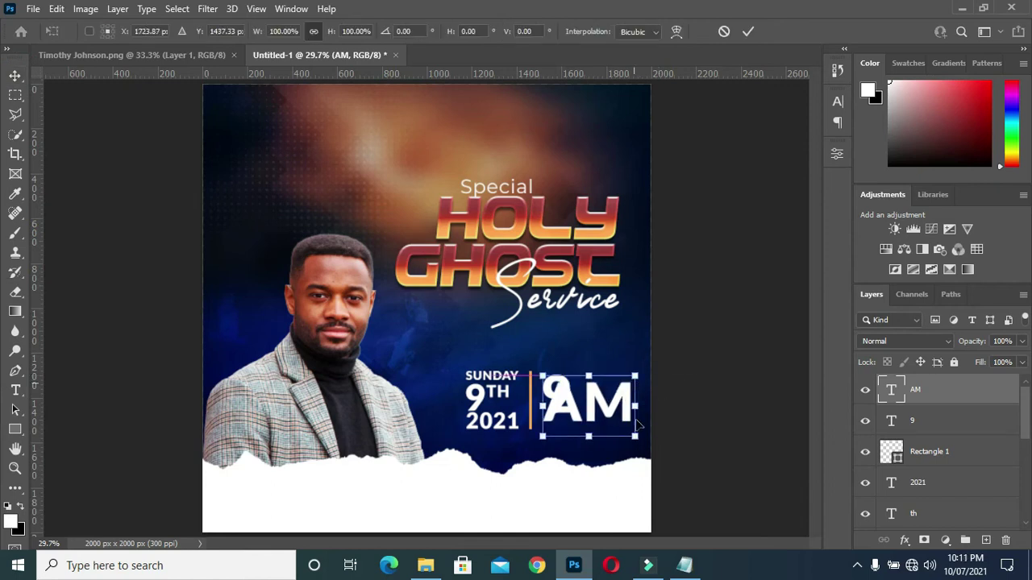
{"action": "left_click_drag", "start_coordinate": [586, 407], "coordinate": [613, 425]}
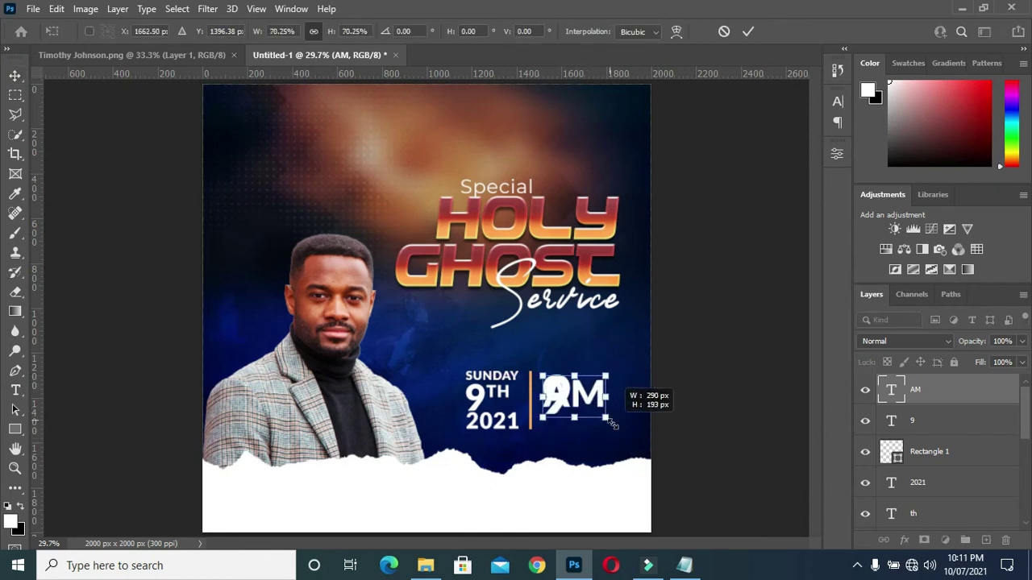
{"action": "mouse_move", "coordinate": [586, 398]}
{"action": "left_mouse_down"}
{"action": "mouse_move", "coordinate": [604, 418]}
{"action": "mouse_move", "coordinate": [622, 411]}
{"action": "mouse_move", "coordinate": [655, 365]}
{"action": "left_mouse_up"}
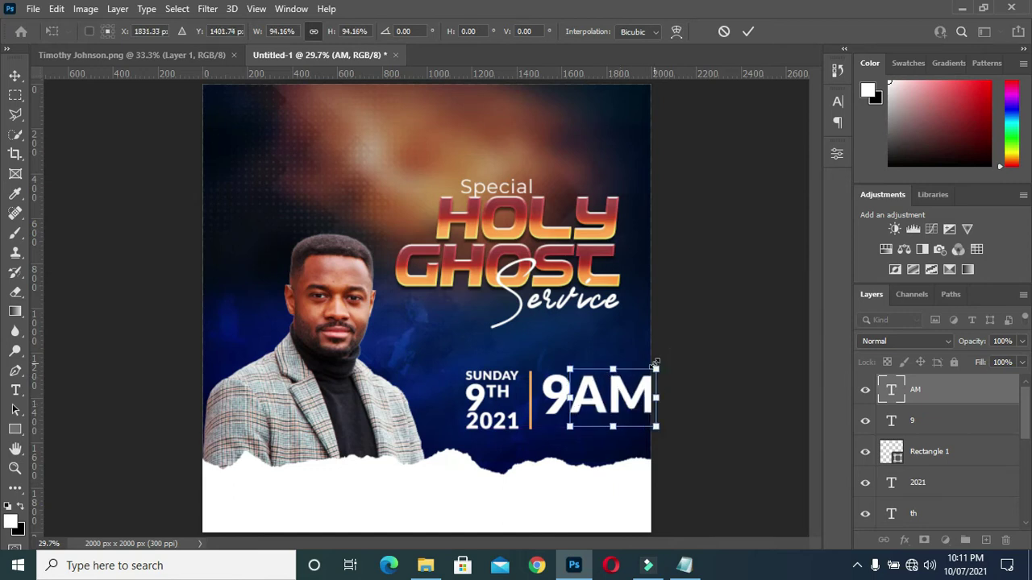
{"action": "left_click", "coordinate": [746, 31]}
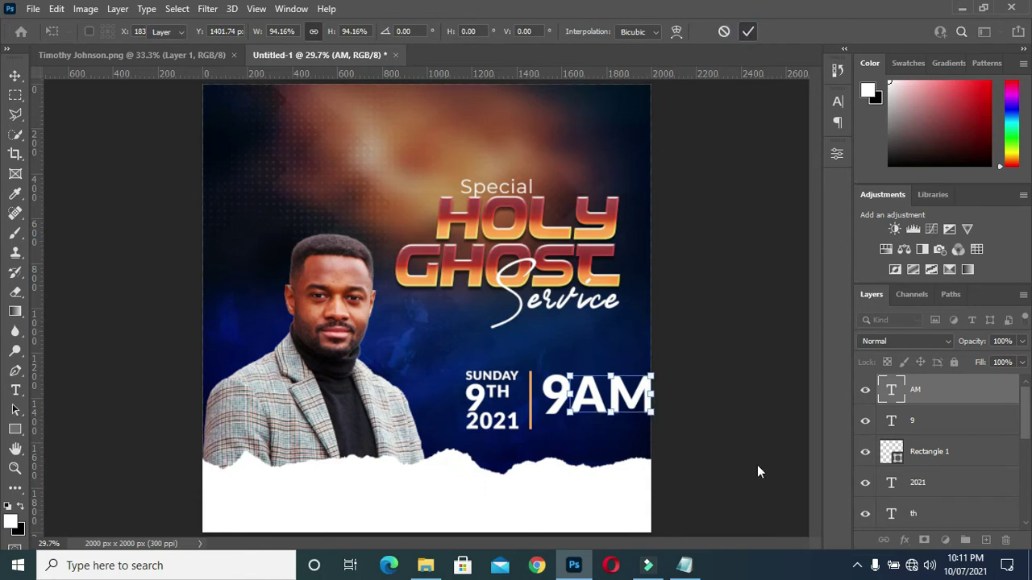
Step: Scale the 9 and AM layers together down to about 73.5%
{"action": "left_click", "coordinate": [923, 424], "text": "shift"}
{"action": "left_click_drag", "start_coordinate": [651, 372], "coordinate": [626, 380]}
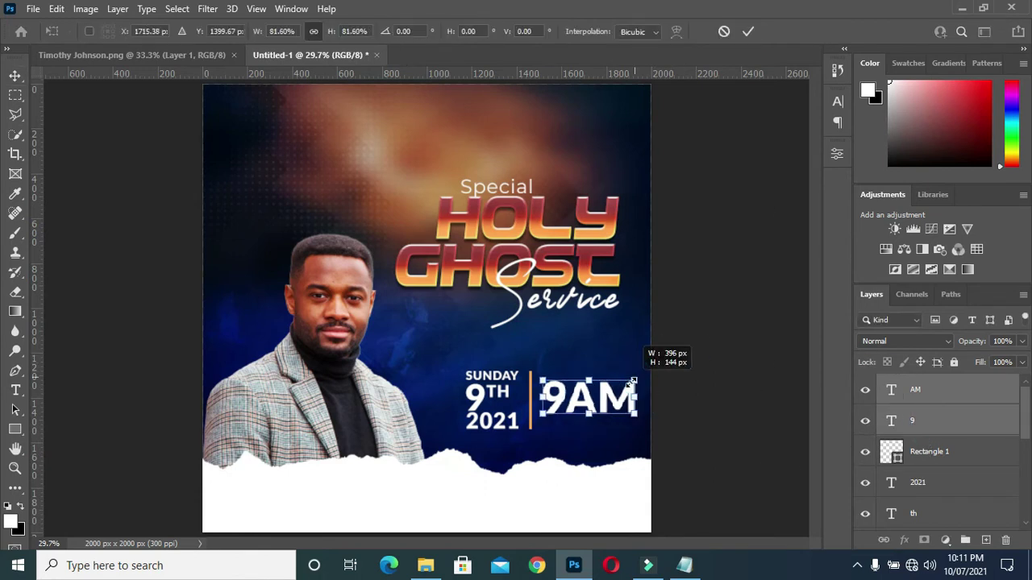
{"action": "left_click", "coordinate": [749, 32]}
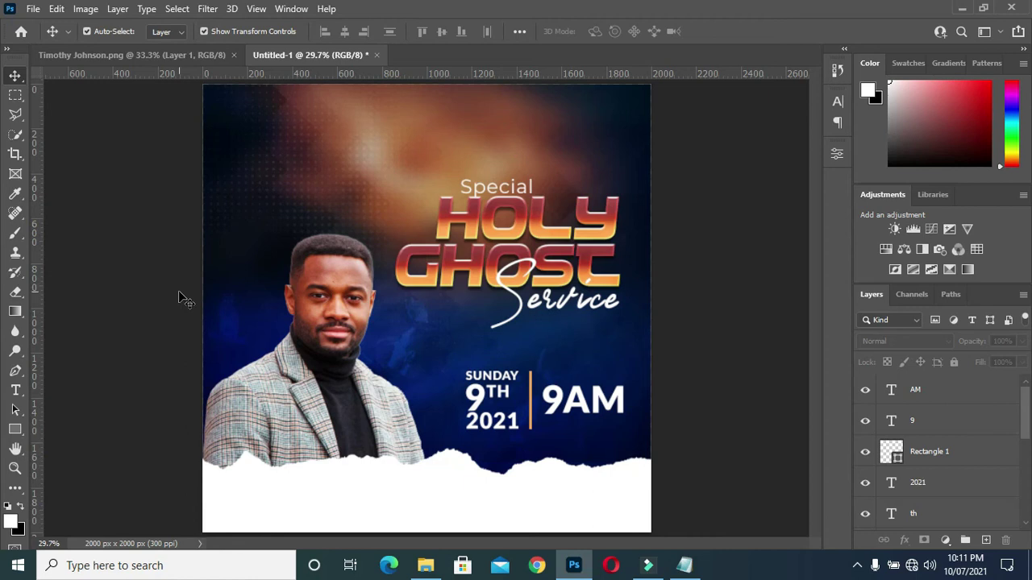
Step: Copy the Service script layer beside the man above SUNDAY and retype it as 'with'
{"action": "left_click", "coordinate": [683, 565]}
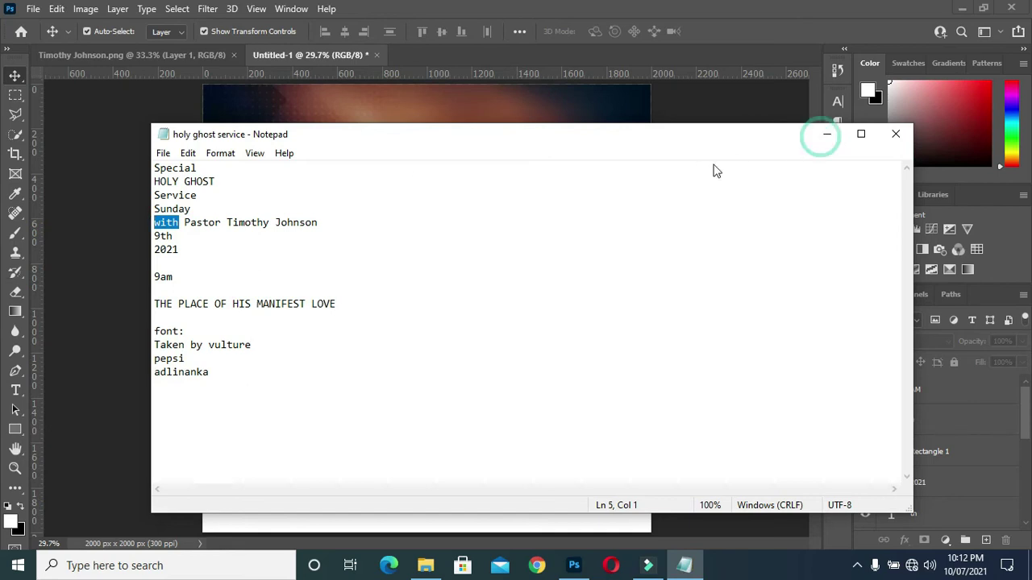
{"action": "left_click", "coordinate": [826, 133]}
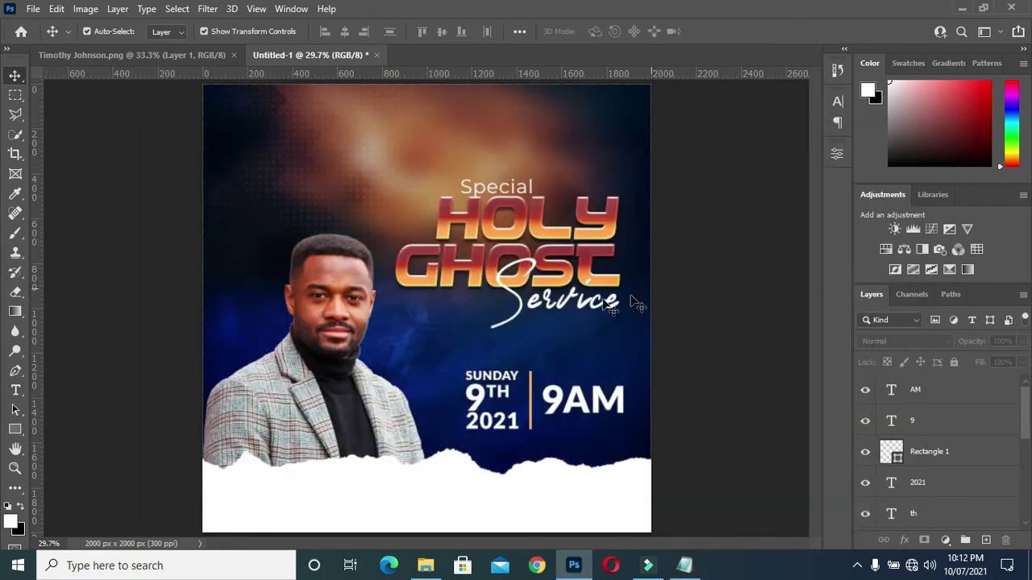
{"action": "left_click", "coordinate": [574, 307]}
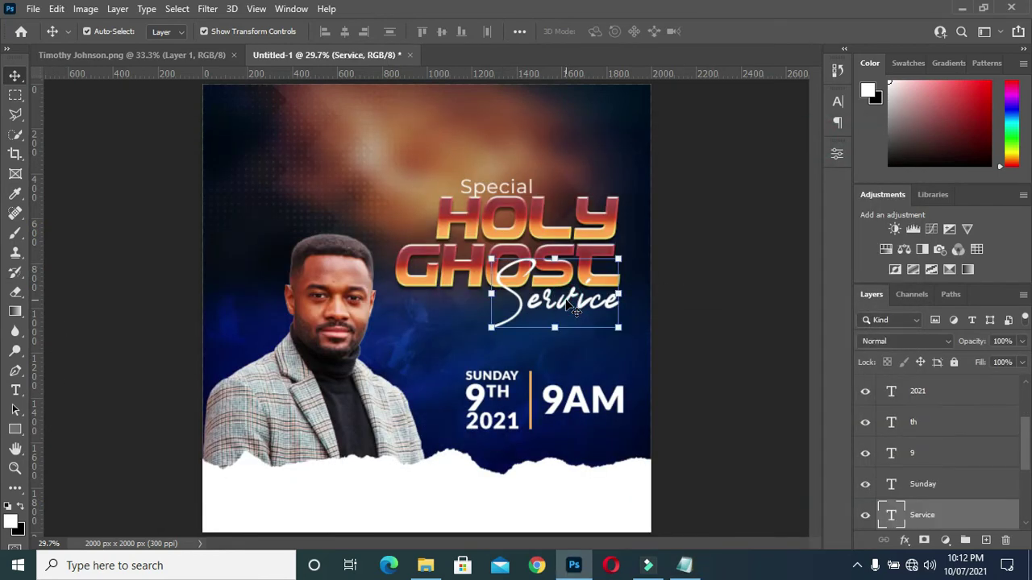
{"action": "left_click_drag", "start_coordinate": [951, 507], "coordinate": [936, 380]}
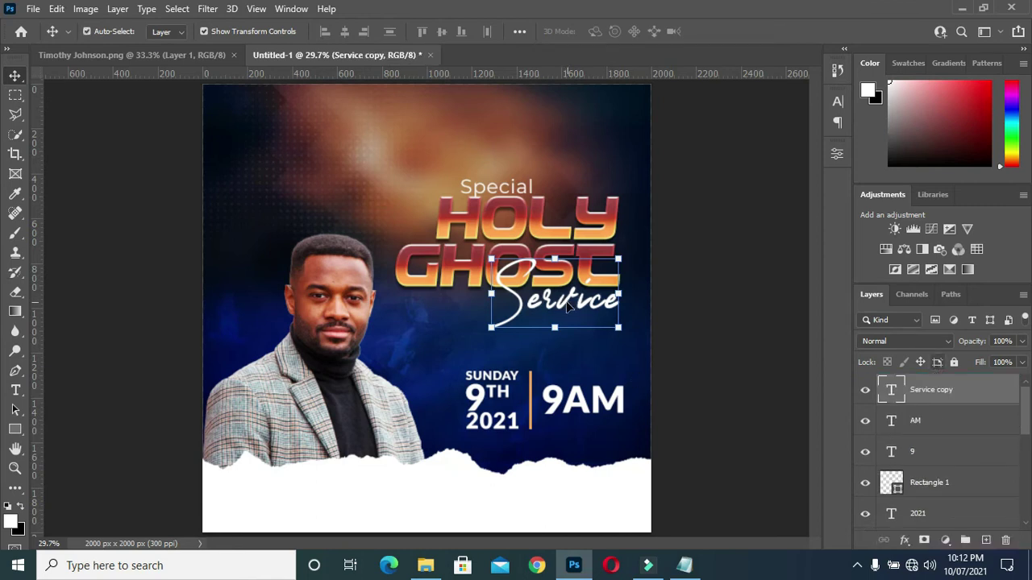
{"action": "left_click_drag", "start_coordinate": [569, 307], "coordinate": [440, 355]}
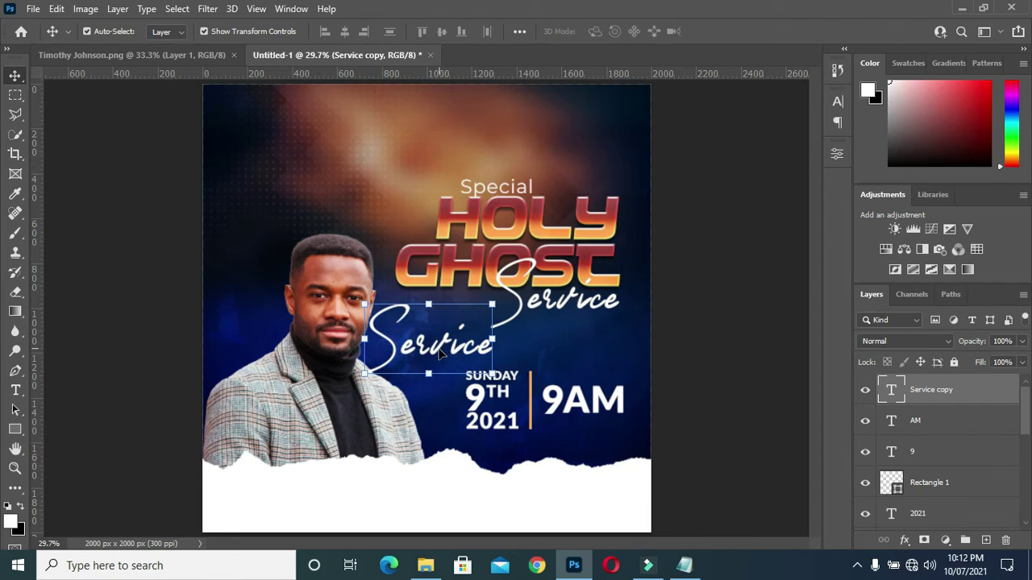
{"action": "key", "text": "ctrl+a"}
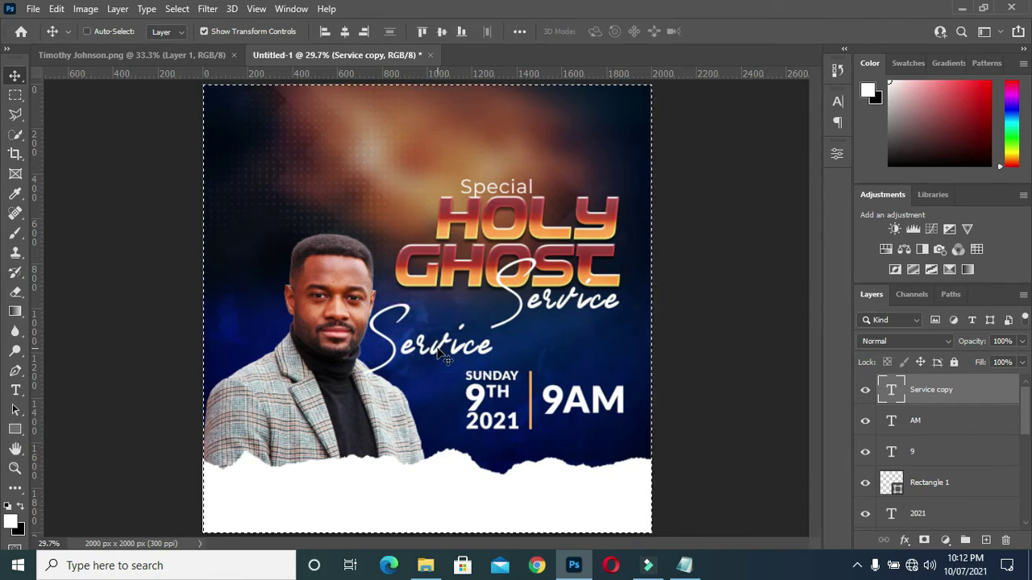
{"action": "key", "text": "ctrl+d"}
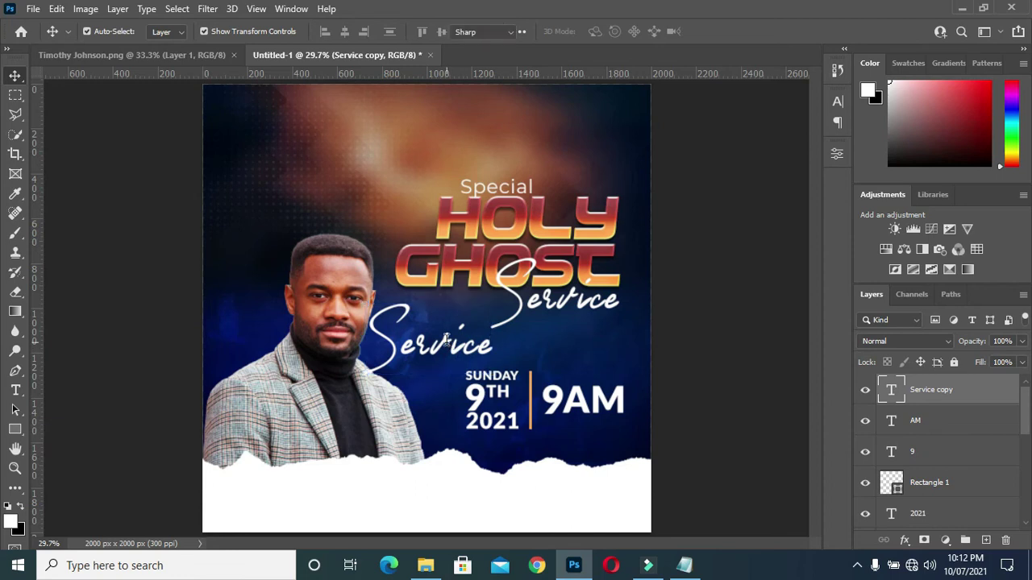
{"action": "double_click", "coordinate": [436, 352]}
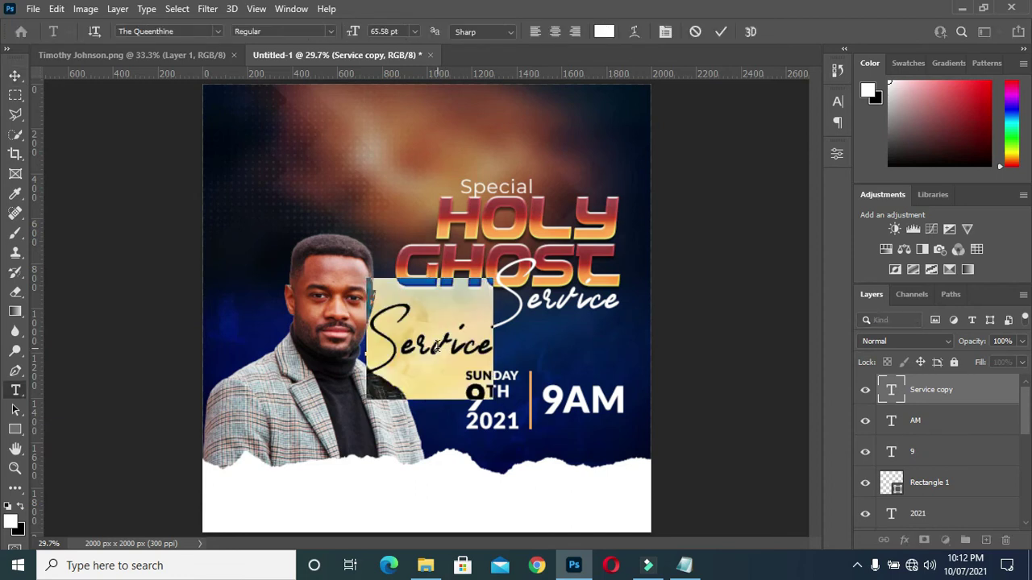
{"action": "type", "text": "with"}
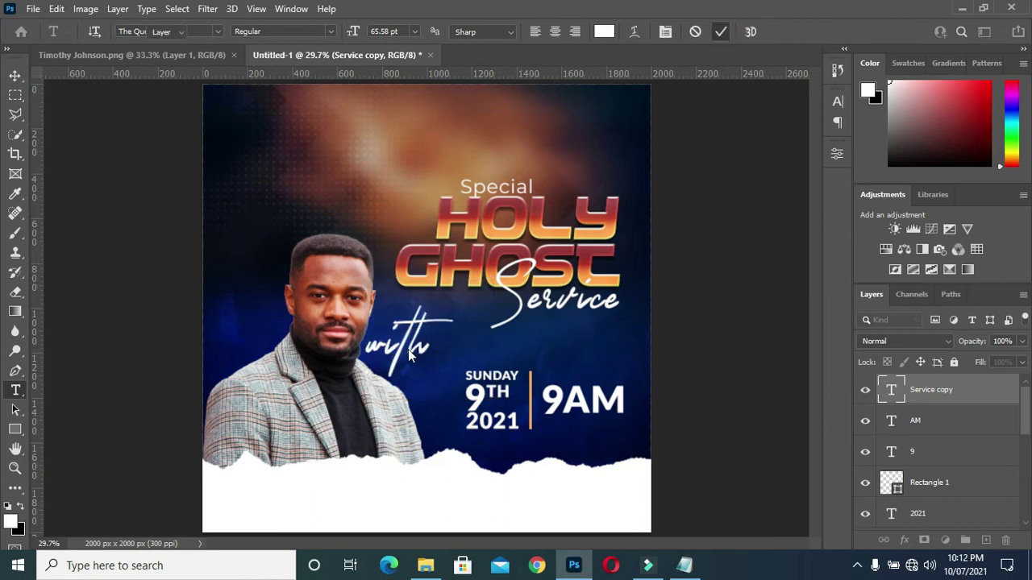
{"action": "key", "text": "ctrl+Return"}
{"action": "key", "text": "v"}
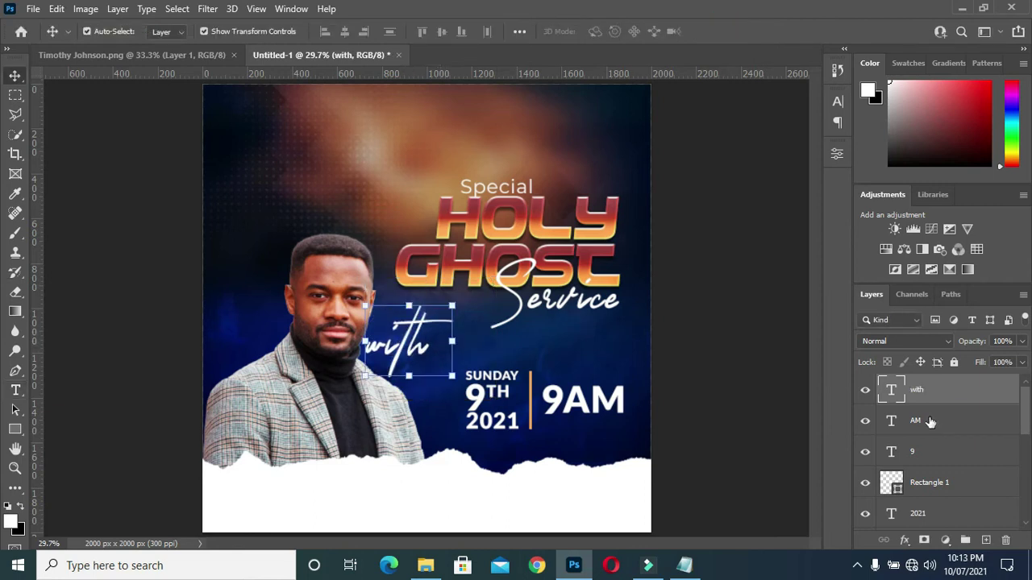
{"action": "left_click", "coordinate": [930, 422]}
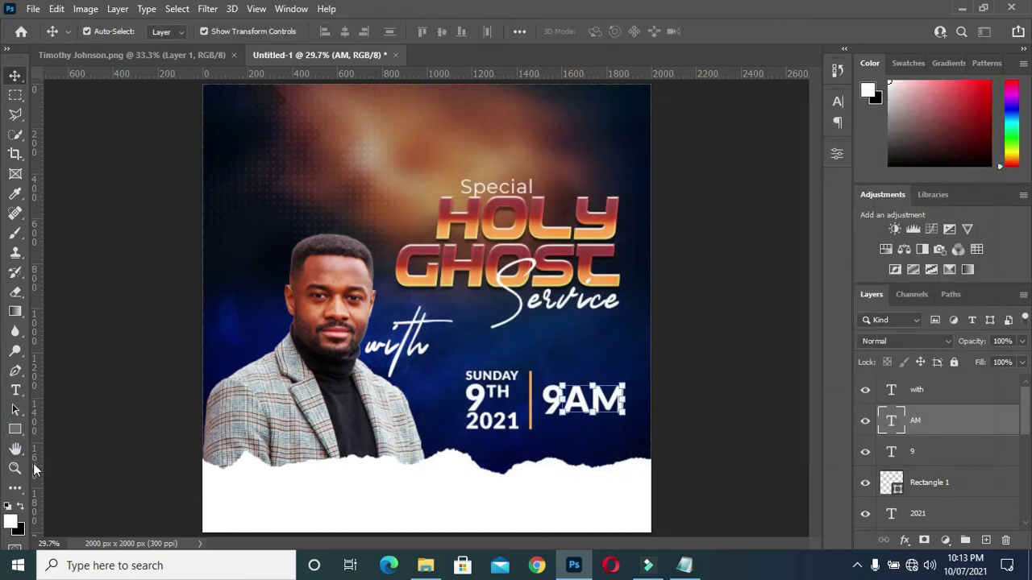
Step: Draw a wide navy rectangle across the portrait's base with 76% opacity
{"action": "left_click", "coordinate": [15, 433]}
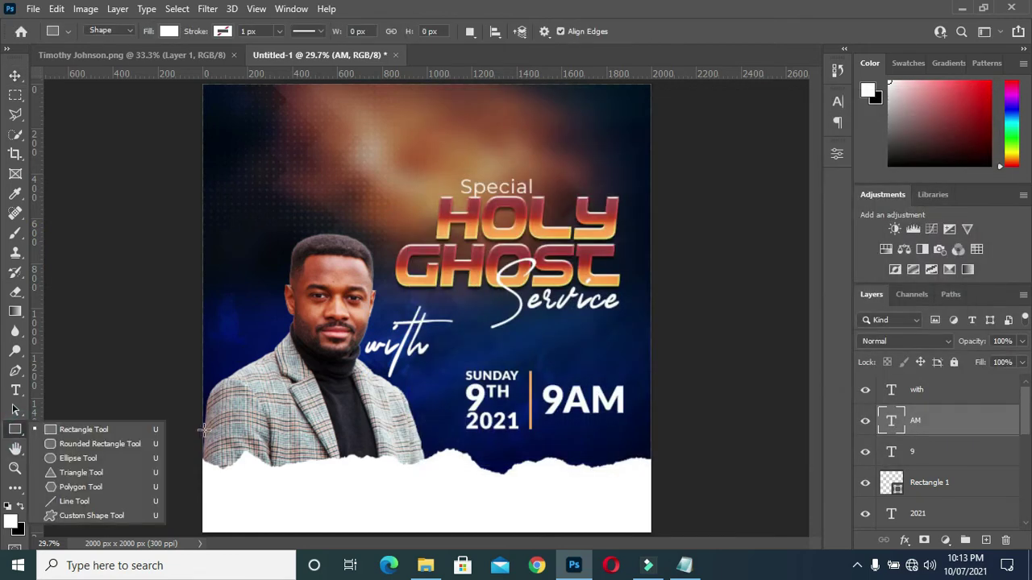
{"action": "left_click_drag", "start_coordinate": [189, 418], "coordinate": [439, 456]}
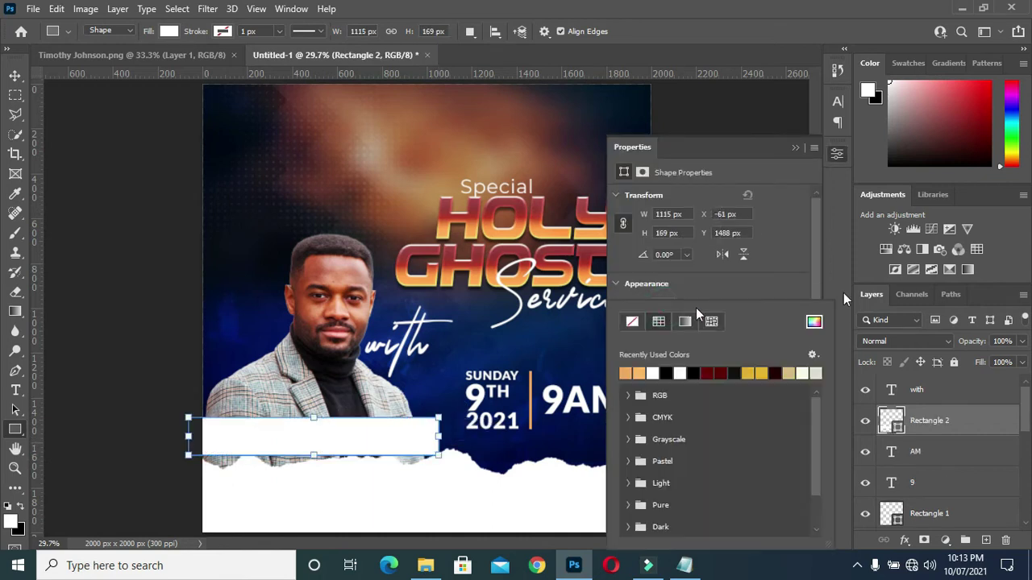
{"action": "left_click", "coordinate": [813, 322]}
{"action": "left_click", "coordinate": [455, 369]}
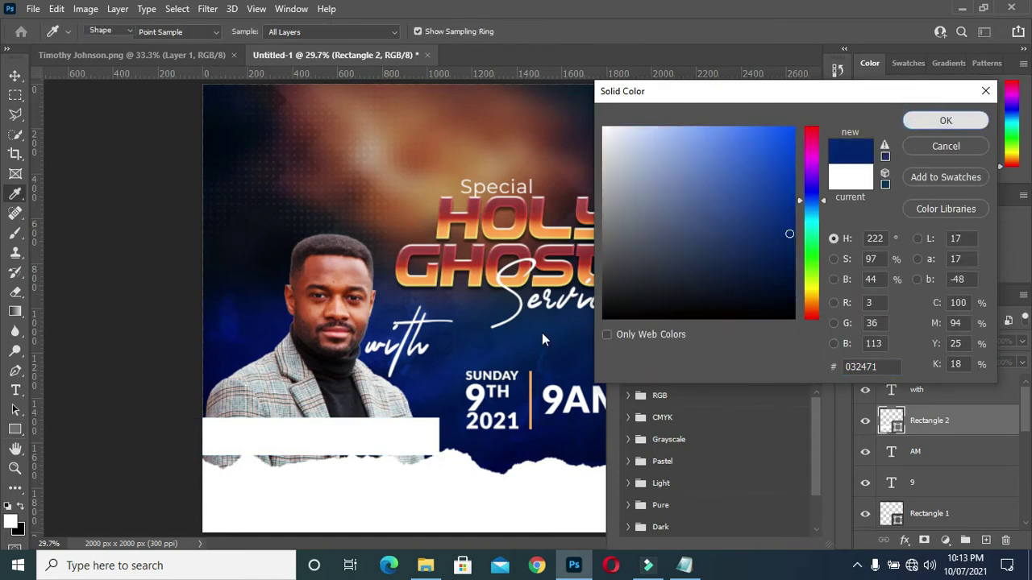
{"action": "left_click", "coordinate": [927, 123]}
{"action": "left_click", "coordinate": [797, 147]}
{"action": "left_click_drag", "start_coordinate": [970, 341], "coordinate": [957, 347]}
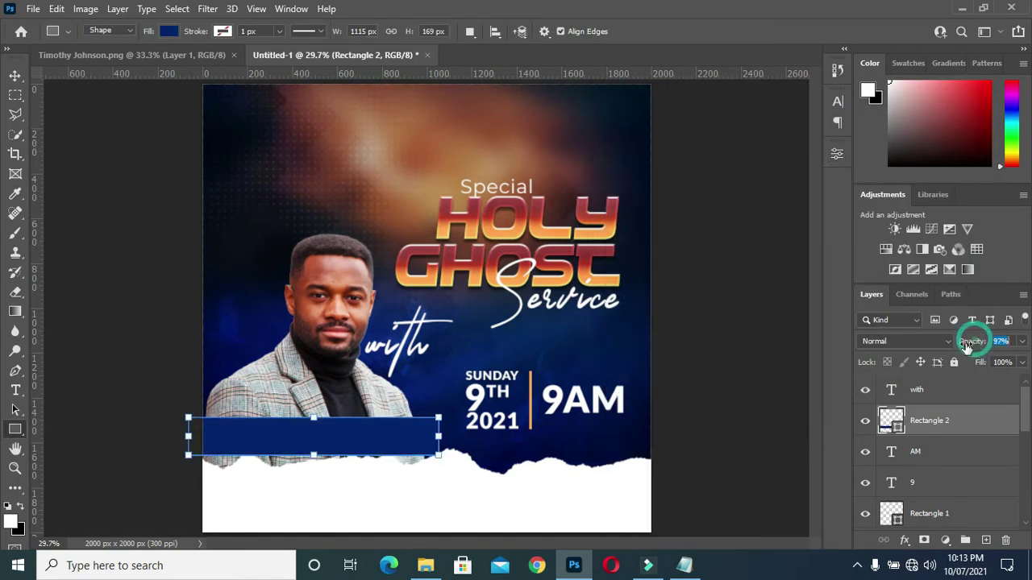
Step: Scale the script word 'with' down to about 46% and place it at the navy bar's left end
{"action": "left_click", "coordinate": [14, 75]}
{"action": "left_click", "coordinate": [415, 333]}
{"action": "left_click_drag", "start_coordinate": [453, 306], "coordinate": [257, 430]}
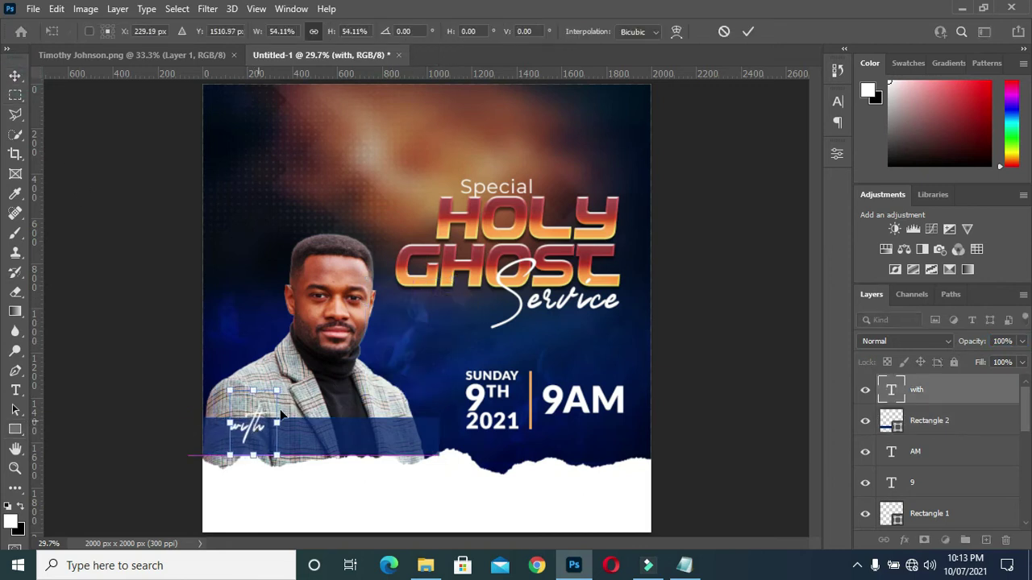
{"action": "left_click_drag", "start_coordinate": [277, 392], "coordinate": [271, 401]}
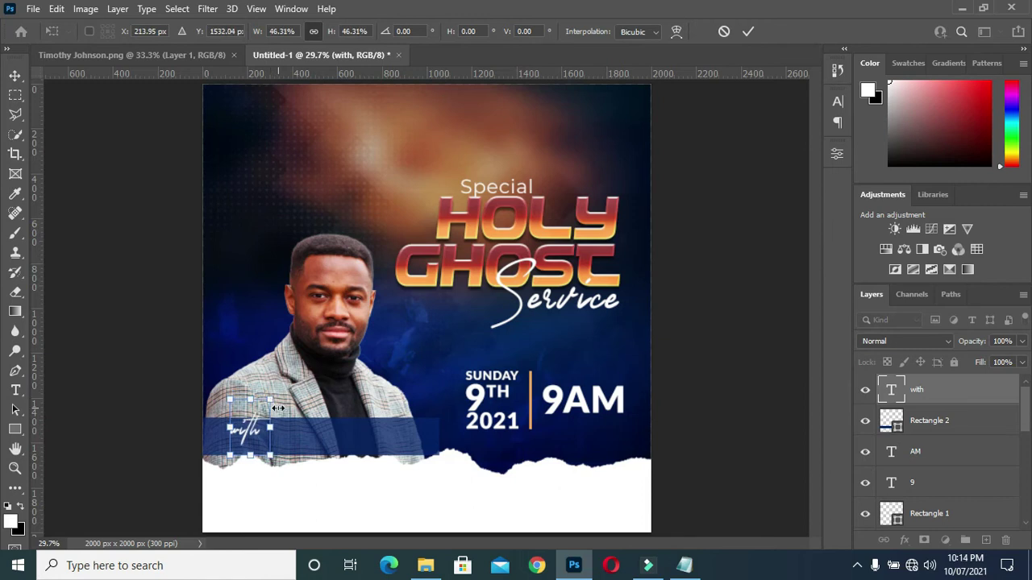
{"action": "left_click_drag", "start_coordinate": [252, 435], "coordinate": [249, 435]}
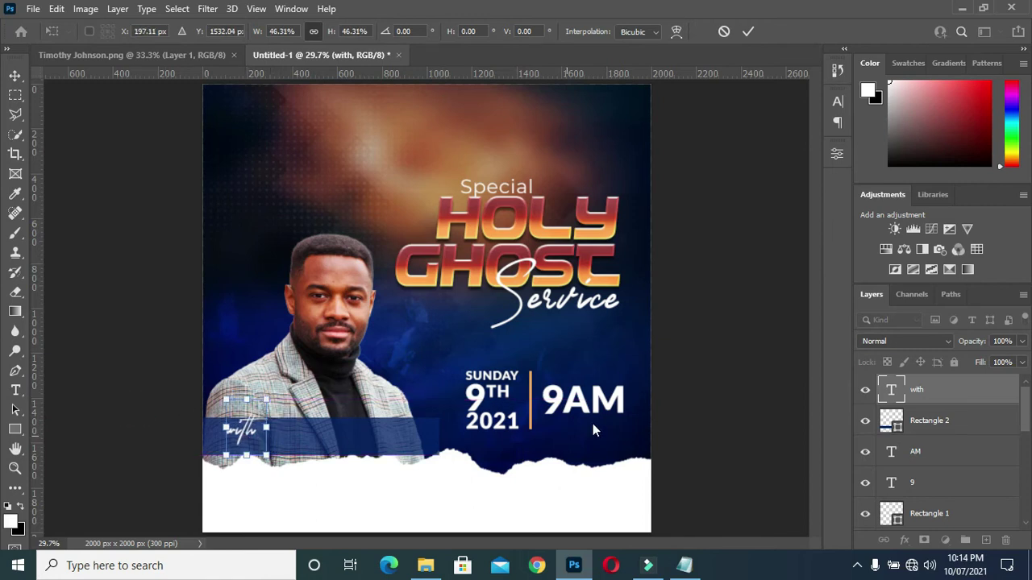
{"action": "left_click", "coordinate": [738, 379]}
{"action": "left_click", "coordinate": [683, 565]}
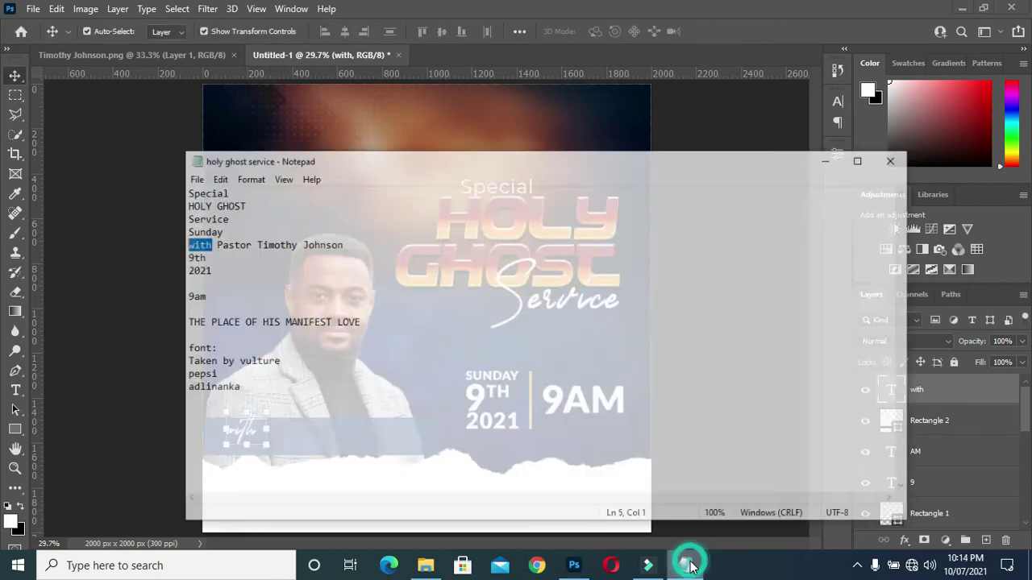
Step: Copy the pastor's name from the notes and put a duplicate of the SUNDAY text beside 'with'
{"action": "left_click_drag", "start_coordinate": [318, 222], "coordinate": [294, 223]}
{"action": "left_click", "coordinate": [317, 223]}
{"action": "left_click_drag", "start_coordinate": [179, 223], "coordinate": [302, 229]}
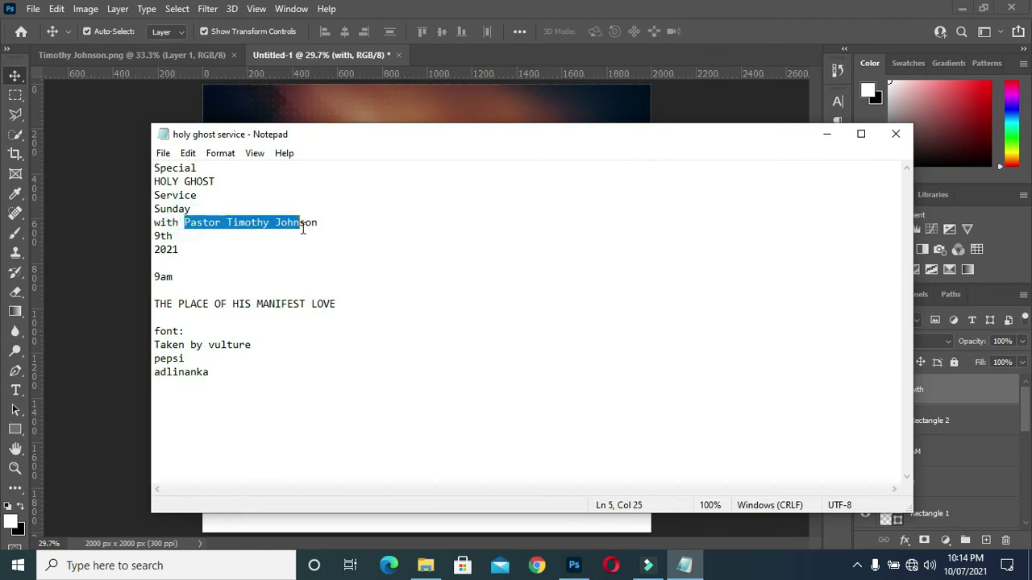
{"action": "left_click", "coordinate": [827, 134]}
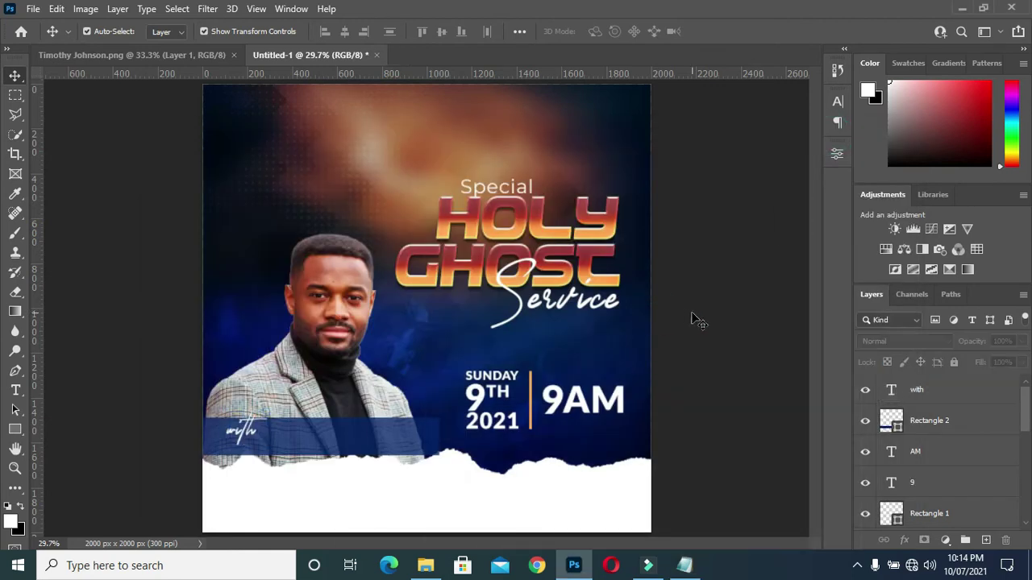
{"action": "left_click", "coordinate": [520, 388]}
{"action": "key", "text": "ctrl+j"}
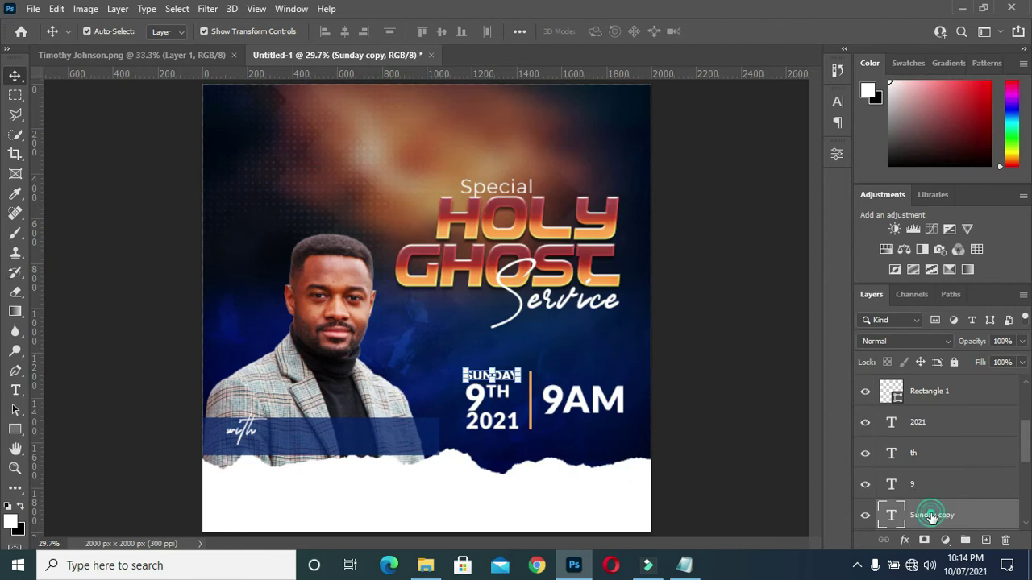
{"action": "mouse_move", "coordinate": [994, 516]}
{"action": "left_mouse_down"}
{"action": "mouse_move", "coordinate": [953, 354]}
{"action": "mouse_move", "coordinate": [954, 386]}
{"action": "left_mouse_up"}
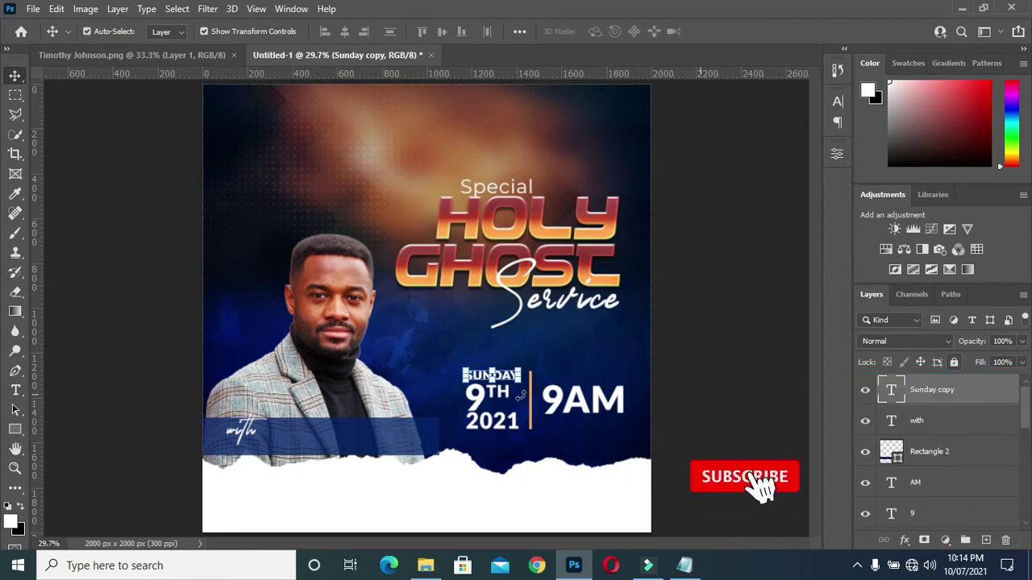
{"action": "left_click_drag", "start_coordinate": [509, 381], "coordinate": [317, 440]}
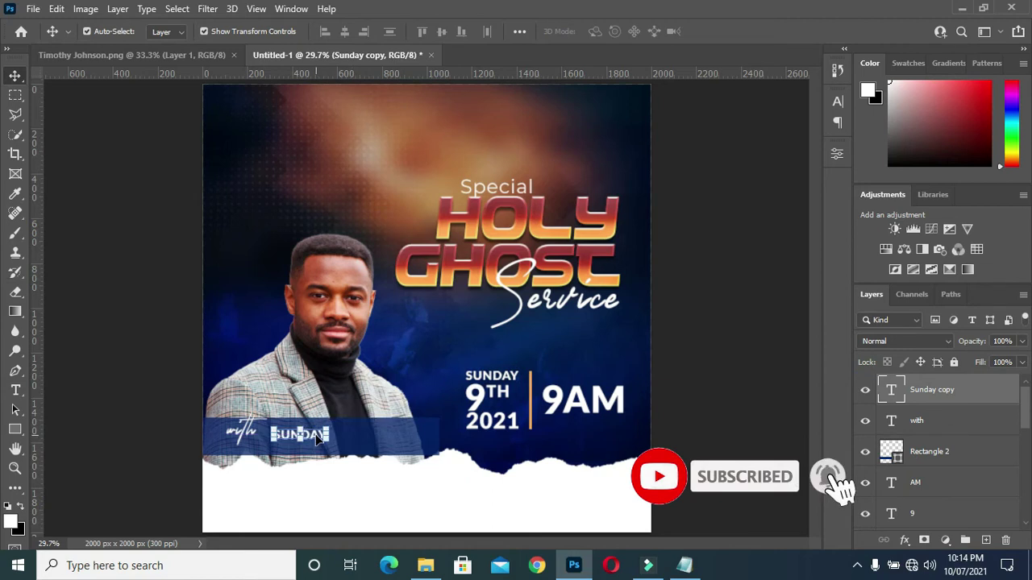
Step: Replace the duplicated SUNDAY text with the pastor's name at 11 pt
{"action": "key", "text": "ctrl+plus"}
{"action": "key", "text": "ctrl+plus"}
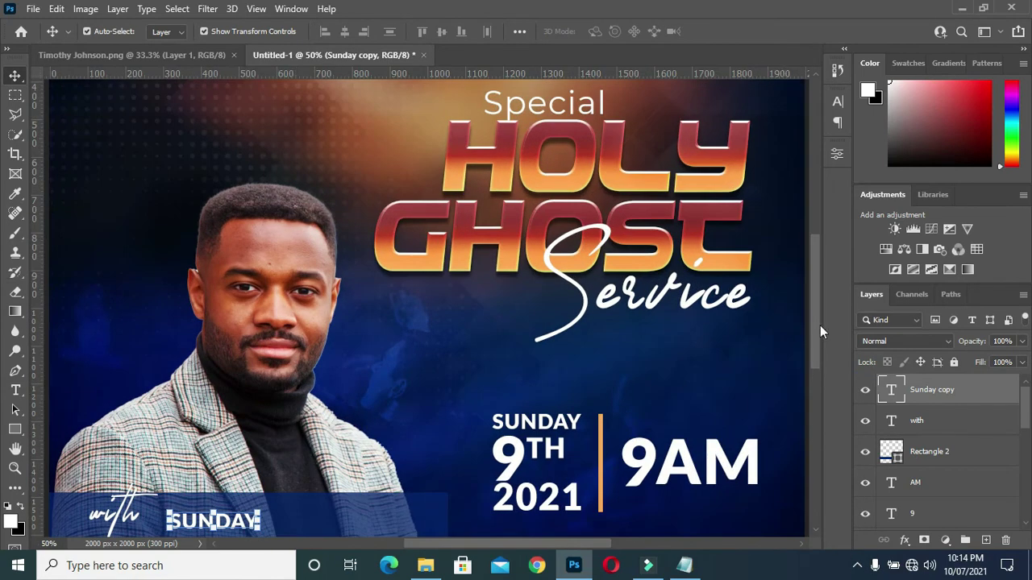
{"action": "left_click_drag", "start_coordinate": [820, 325], "coordinate": [817, 404]}
{"action": "key", "text": "t"}
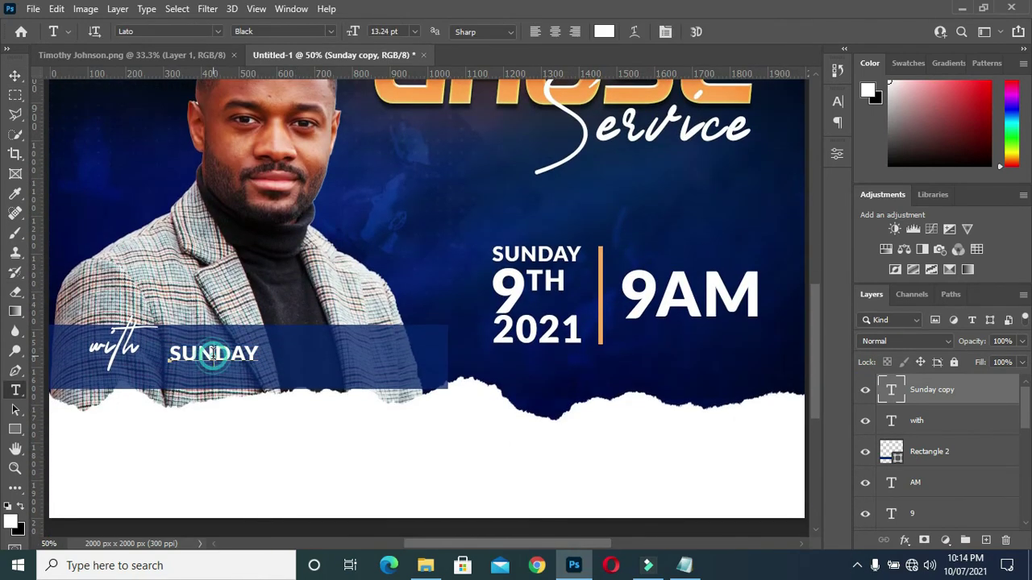
{"action": "double_click", "coordinate": [215, 358]}
{"action": "key", "text": "ctrl+v"}
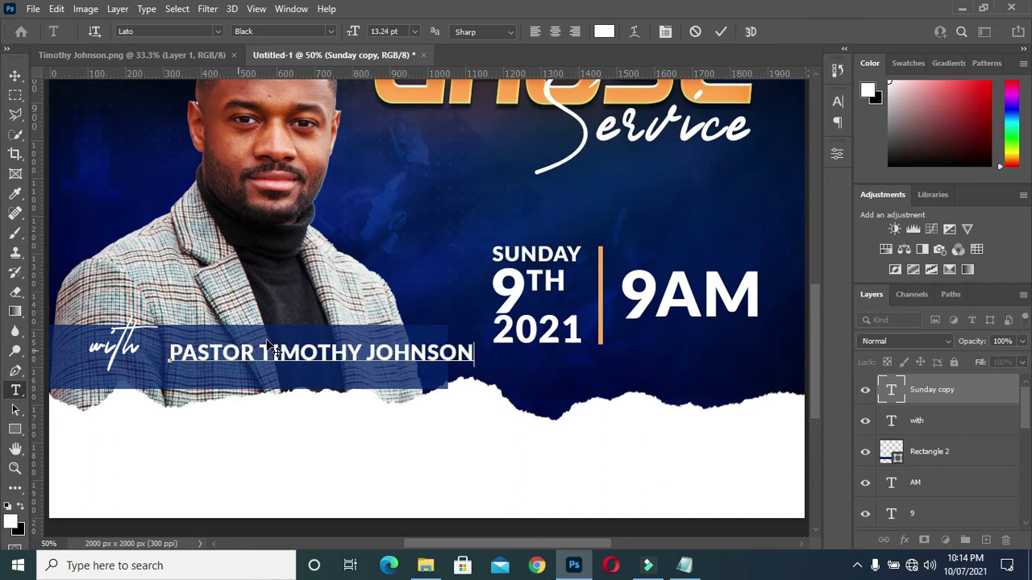
{"action": "left_click", "coordinate": [720, 31]}
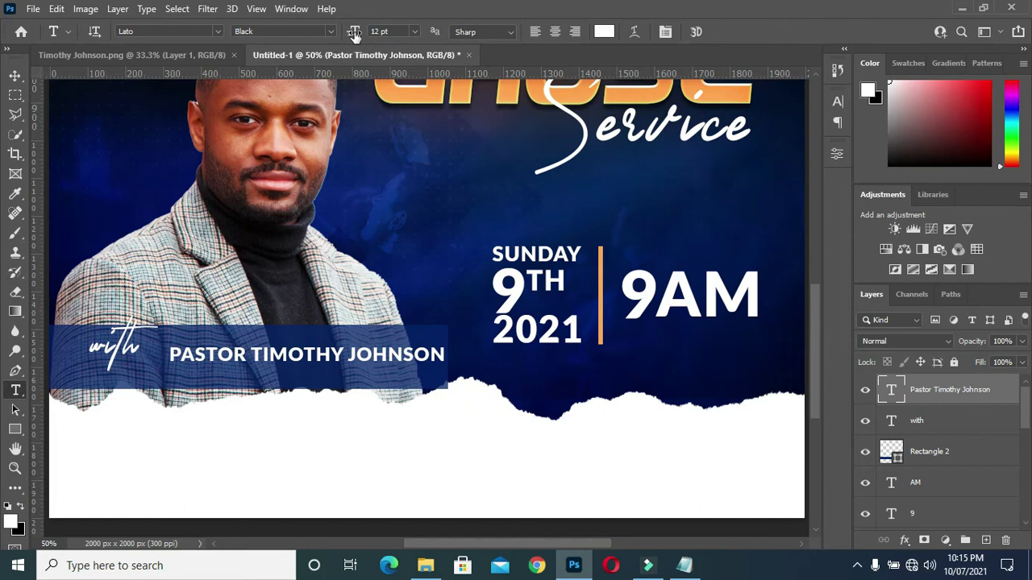
{"action": "key", "text": "Return"}
Step: Nudge the name and the 'with' script into alignment on the navy bar
{"action": "left_click_drag", "start_coordinate": [316, 364], "coordinate": [295, 360]}
{"action": "left_click_drag", "start_coordinate": [127, 348], "coordinate": [116, 361]}
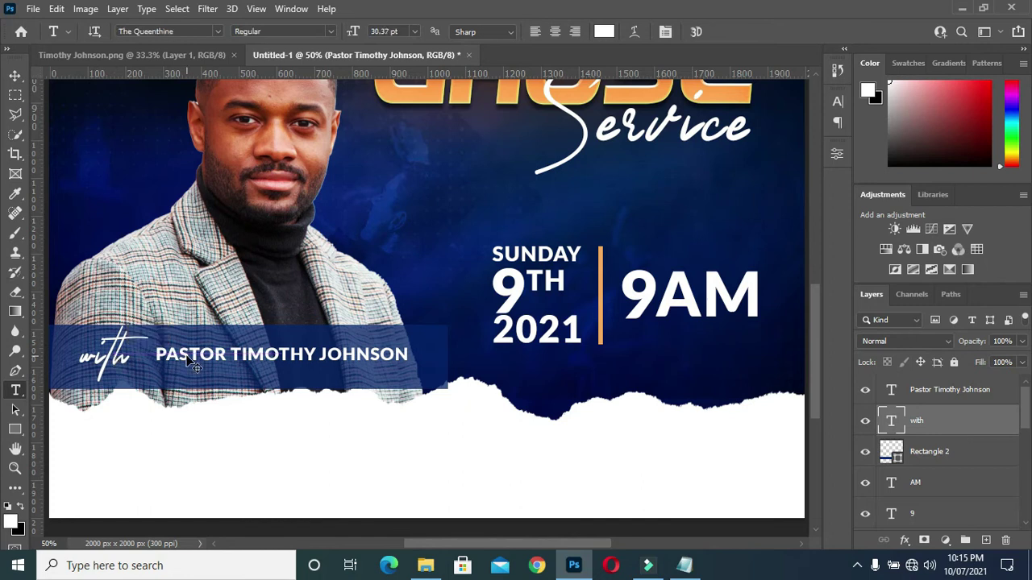
{"action": "left_click_drag", "start_coordinate": [190, 362], "coordinate": [184, 365]}
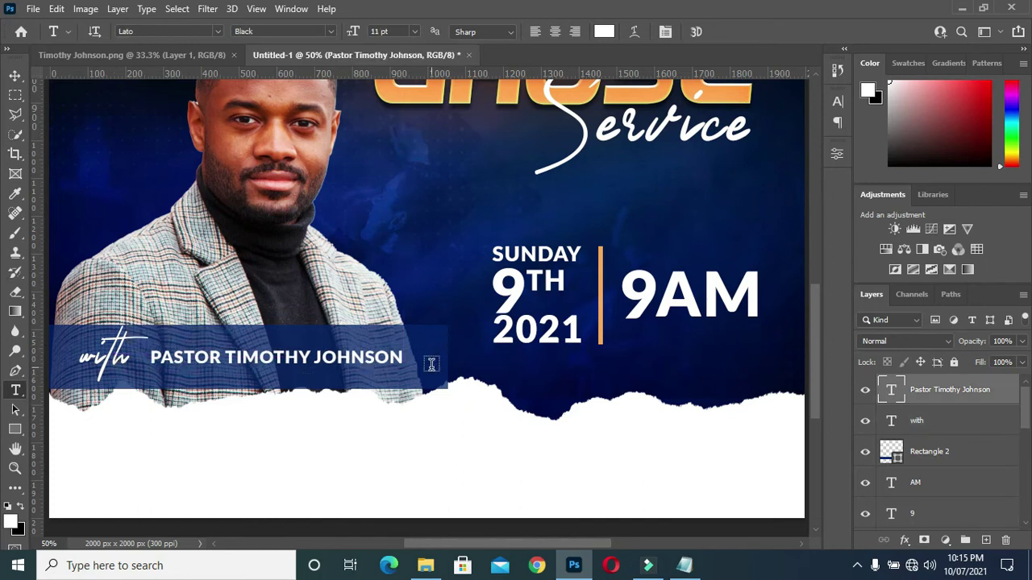
{"action": "key", "text": "ctrl+0"}
{"action": "left_click", "coordinate": [15, 75]}
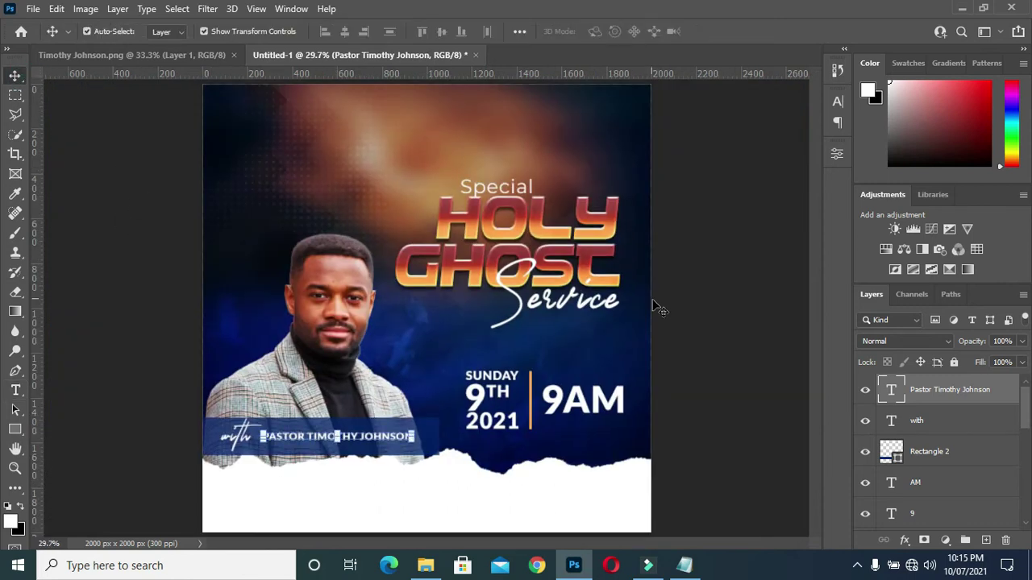
Step: Copy the 'THE PLACE OF HIS MANIFEST LOVE' line and move a duplicate of the name text into the footer
{"action": "left_click", "coordinate": [699, 332]}
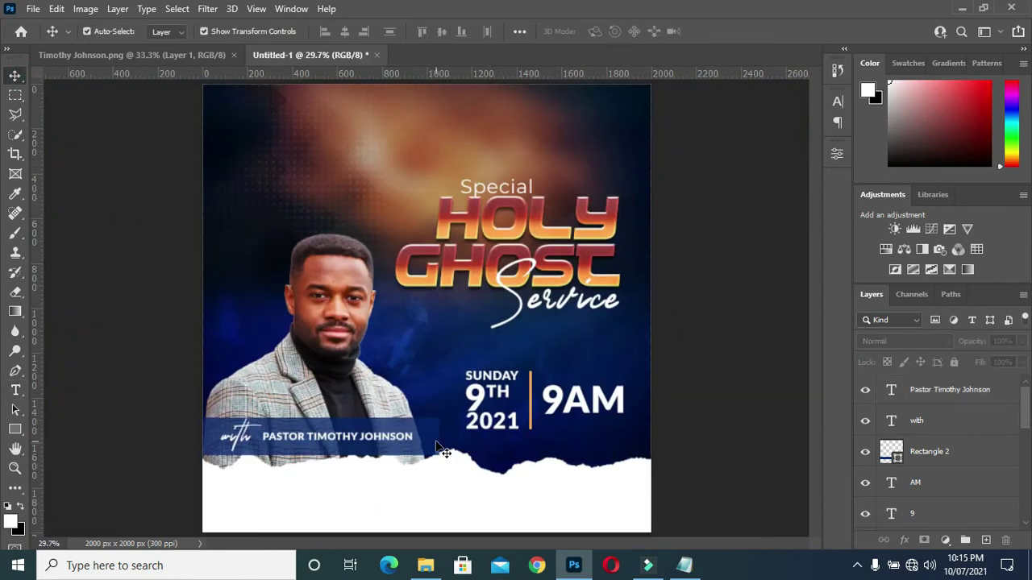
{"action": "left_click", "coordinate": [684, 565]}
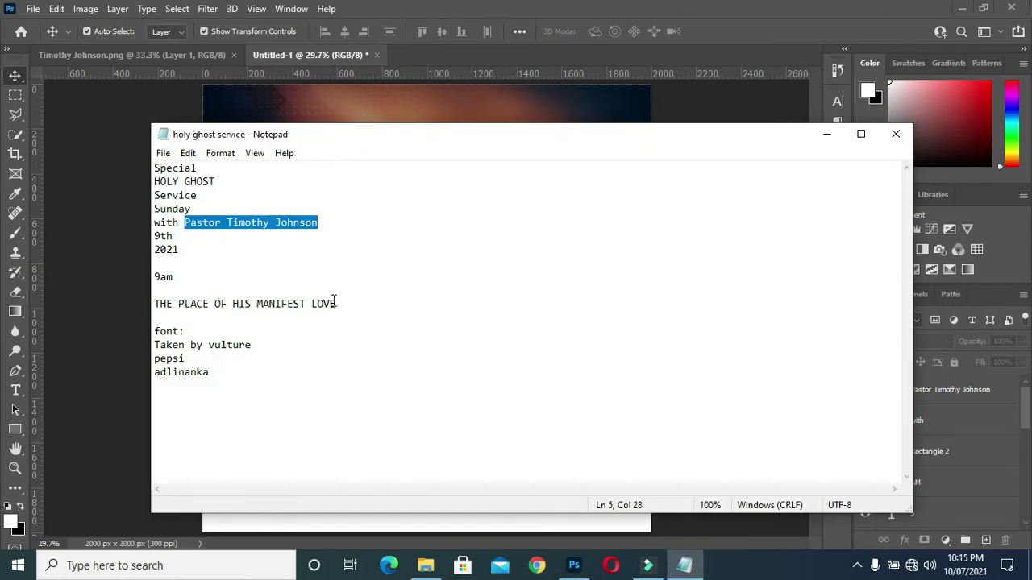
{"action": "left_click_drag", "start_coordinate": [339, 303], "coordinate": [145, 313]}
{"action": "left_click", "coordinate": [828, 135]}
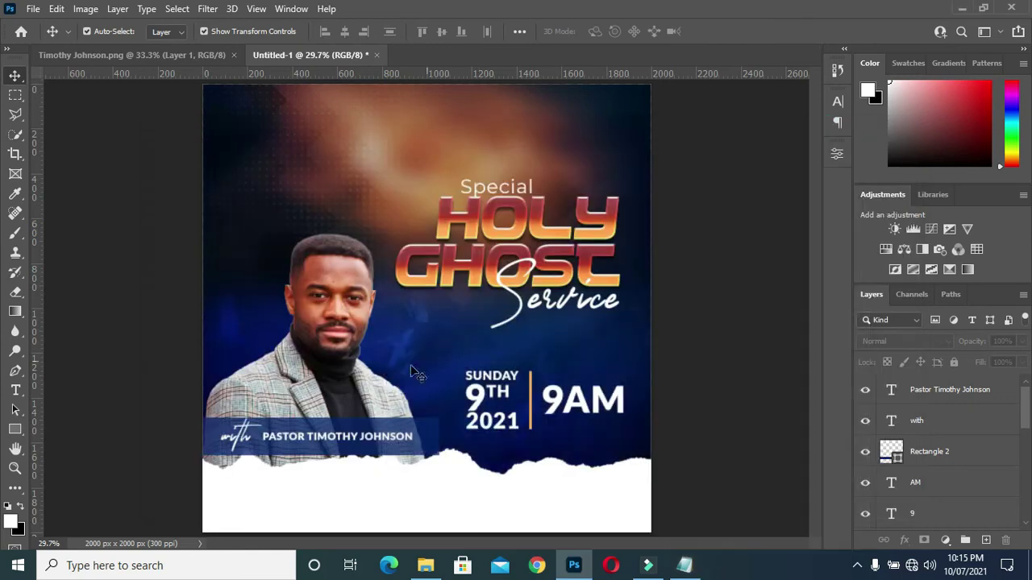
{"action": "left_click", "coordinate": [338, 446]}
{"action": "key", "text": "ctrl+j"}
{"action": "left_click_drag", "start_coordinate": [329, 441], "coordinate": [319, 504]}
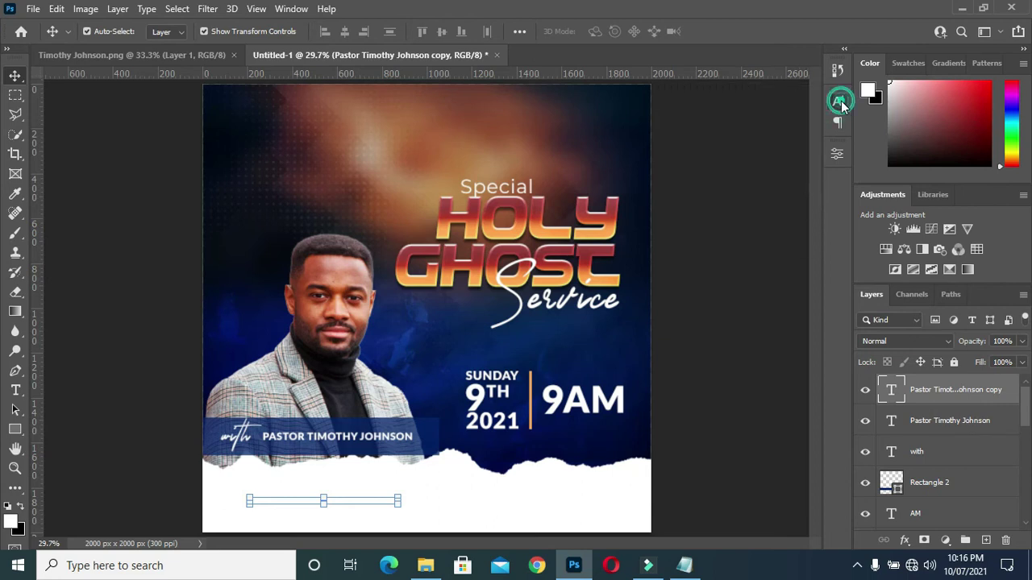
Step: Make the footer text navy #042265 and enlarge it to about 13.48 pt
{"action": "left_click", "coordinate": [836, 102]}
{"action": "left_click", "coordinate": [795, 193]}
{"action": "left_click", "coordinate": [446, 361]}
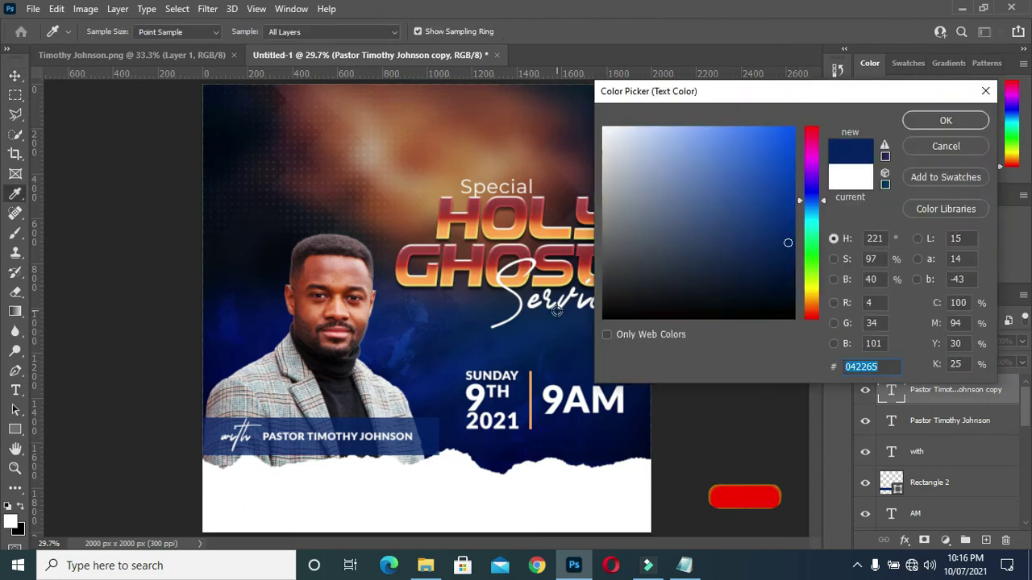
{"action": "left_click", "coordinate": [942, 120]}
{"action": "left_click_drag", "start_coordinate": [399, 495], "coordinate": [436, 492]}
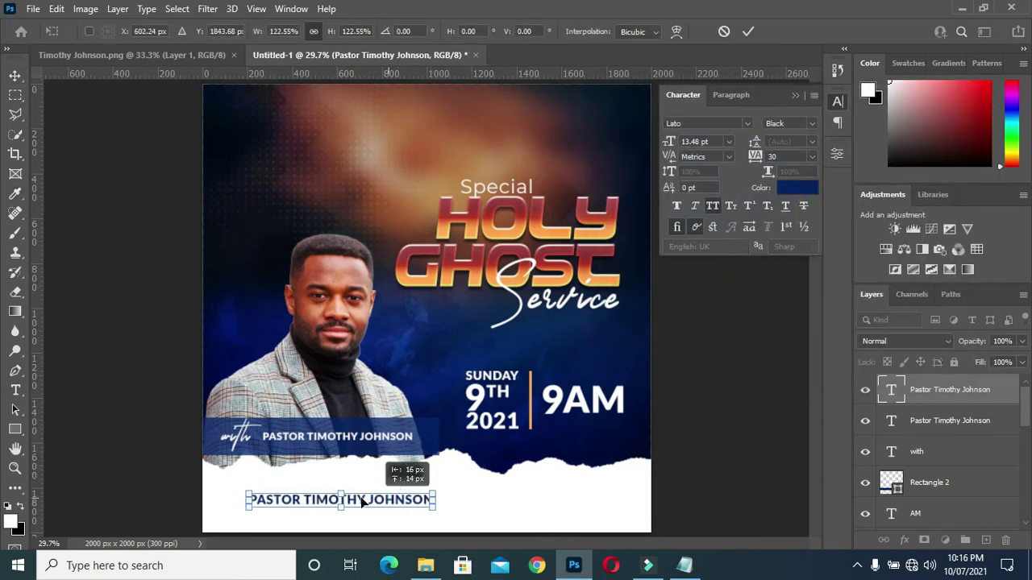
{"action": "left_click_drag", "start_coordinate": [389, 502], "coordinate": [361, 499]}
{"action": "key", "text": "Return"}
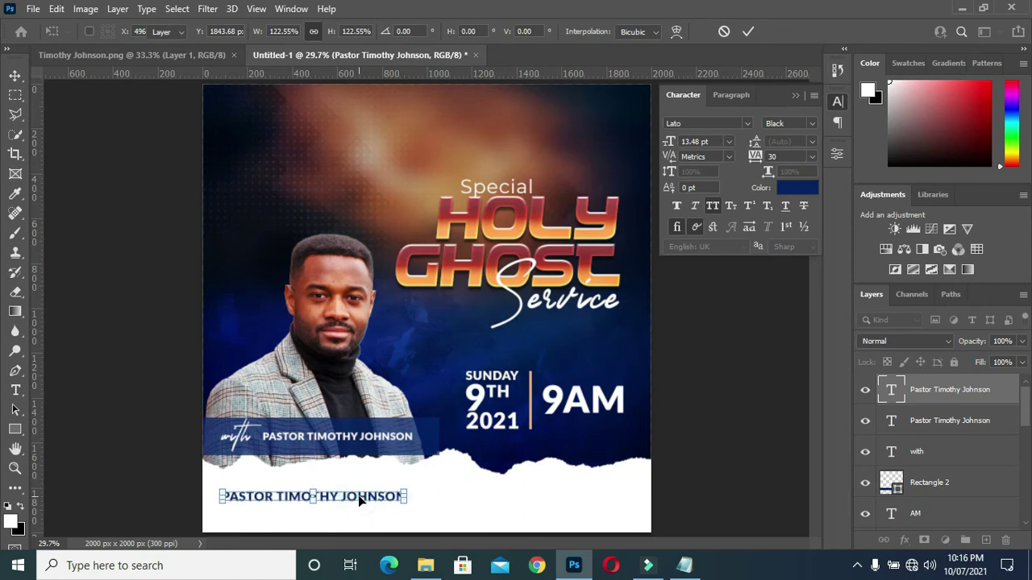
Step: Select all the footer text and begin retyping it as the church's name
{"action": "double_click", "coordinate": [358, 496]}
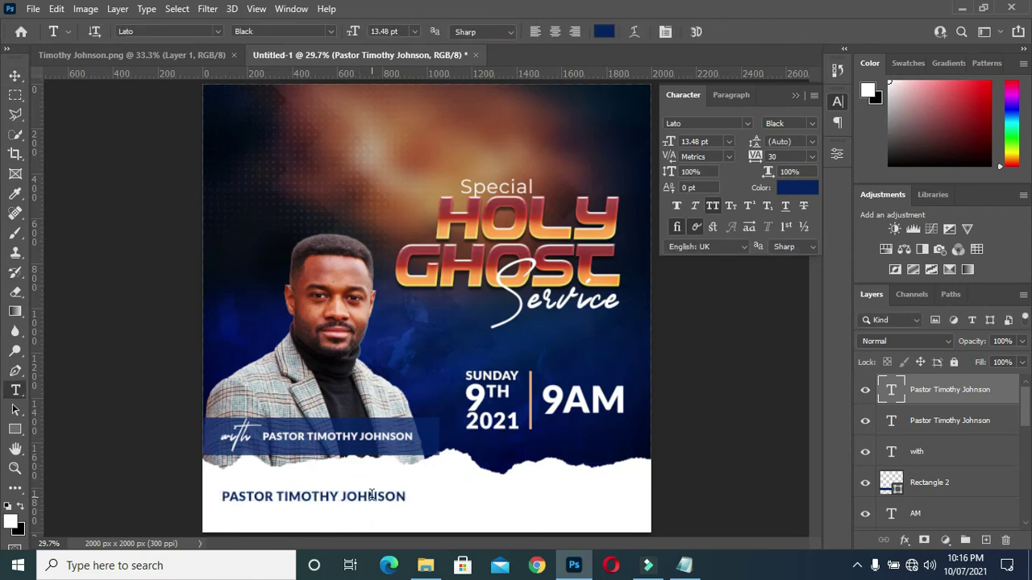
{"action": "key", "text": "ctrl+a"}
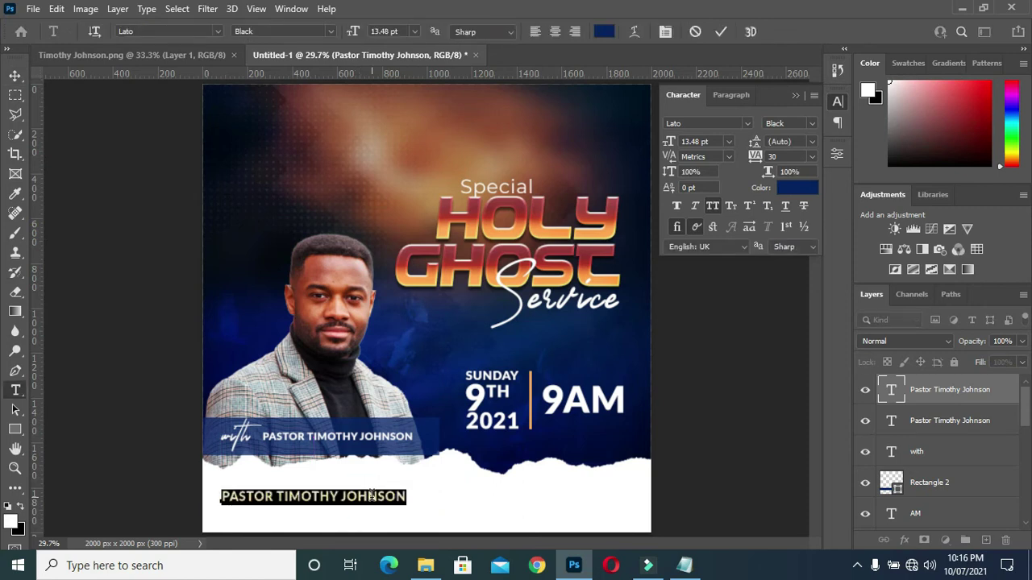
{"action": "type", "text": "CHRIST CITY CHURCH INT'L"}
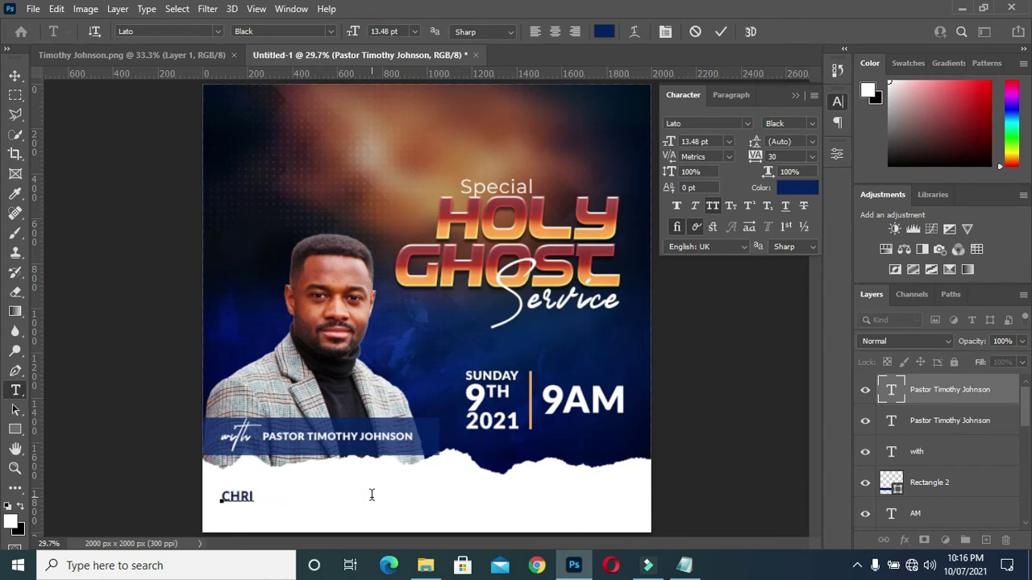
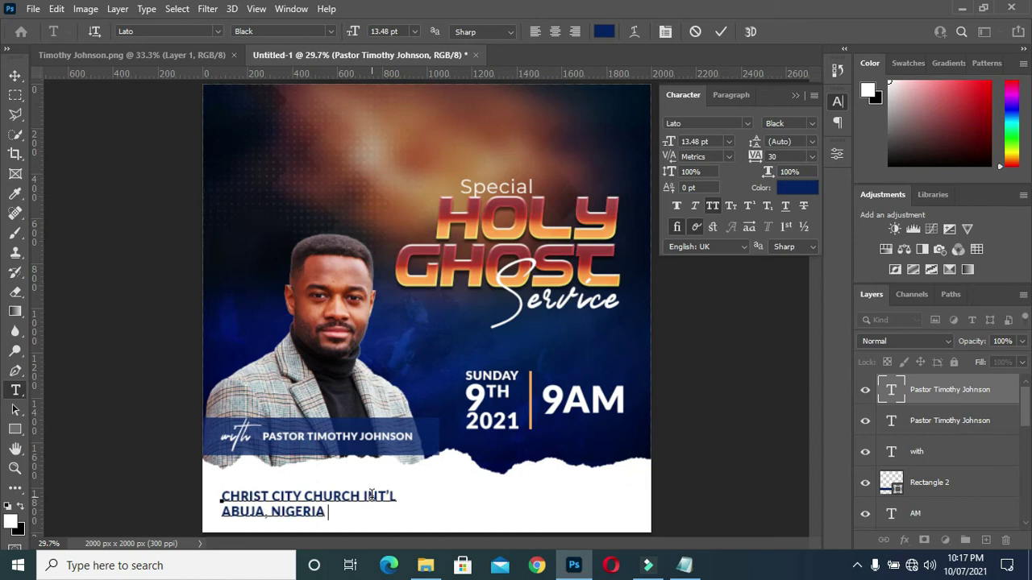
Step: Duplicate the church address text to the right and reword the copy as THE PLACE OF HIS MANIFEST LOVE
{"action": "left_click", "coordinate": [722, 33]}
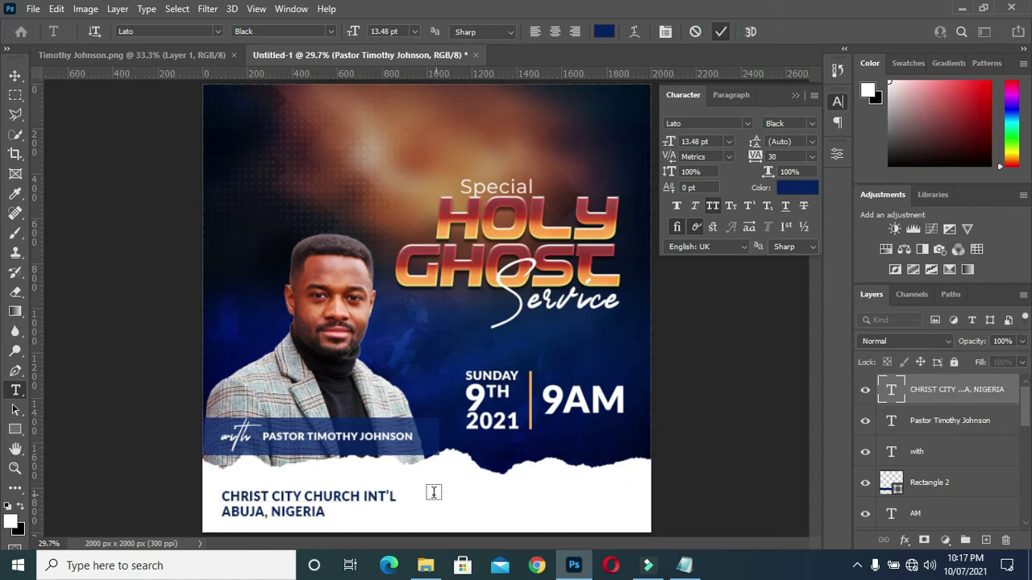
{"action": "left_click_drag", "start_coordinate": [336, 496], "coordinate": [493, 506]}
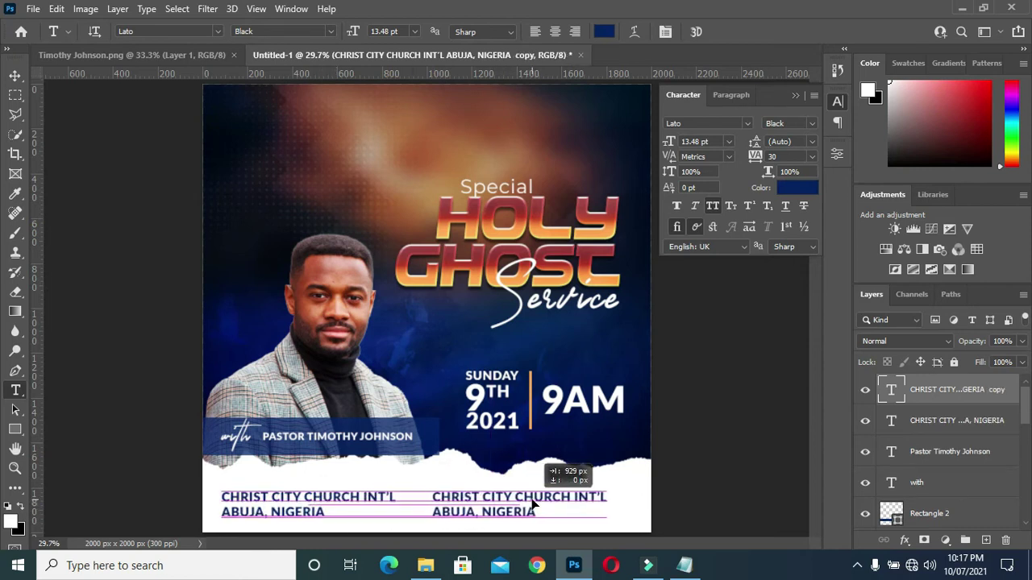
{"action": "left_click_drag", "start_coordinate": [493, 505], "coordinate": [540, 495]}
{"action": "left_click", "coordinate": [539, 495]}
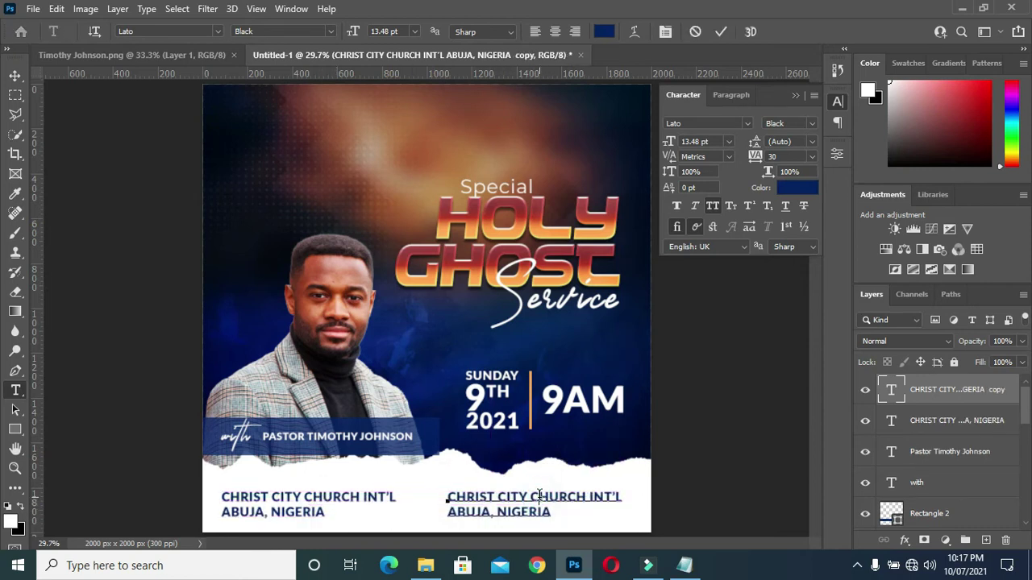
{"action": "key", "text": "ctrl+a"}
{"action": "type", "text": "THE PLACE OF HIS MANIFEST LOVE"}
{"action": "left_click", "coordinate": [721, 31]}
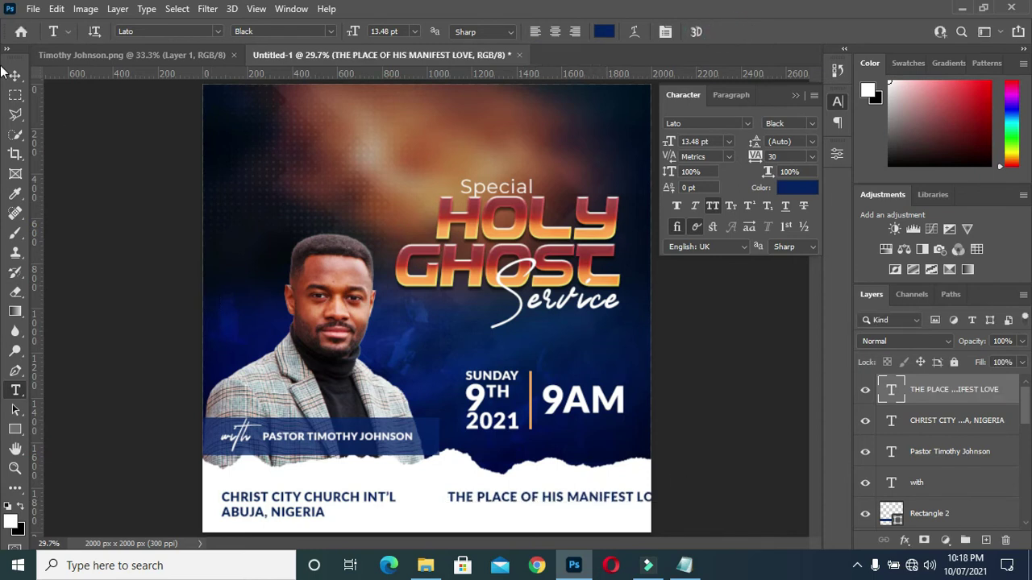
Step: Shrink the tagline to about 85% and align it with the address
{"action": "key", "text": "v"}
{"action": "left_click", "coordinate": [668, 494]}
{"action": "left_click_drag", "start_coordinate": [668, 493], "coordinate": [642, 497]}
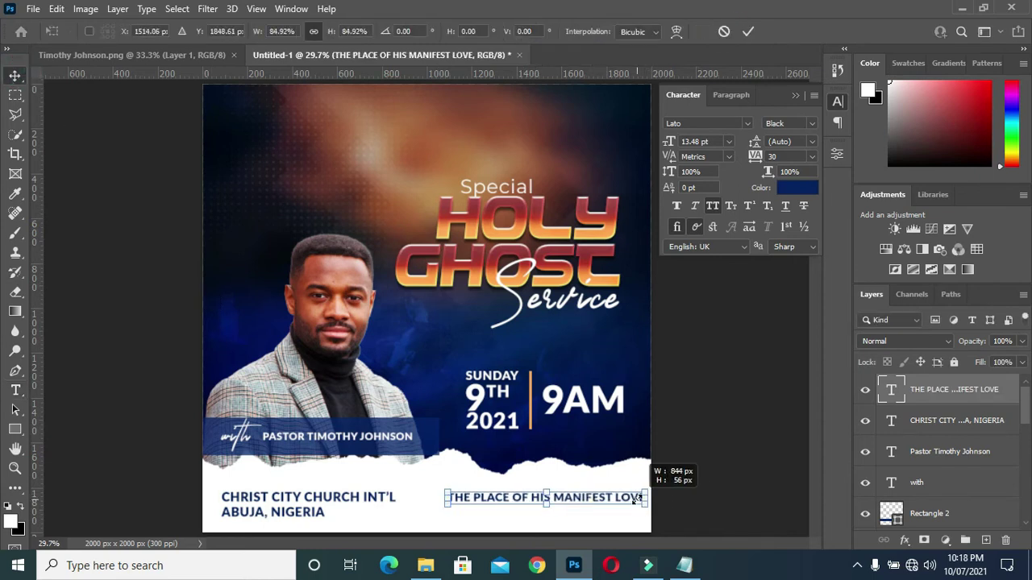
{"action": "left_click_drag", "start_coordinate": [580, 500], "coordinate": [572, 509]}
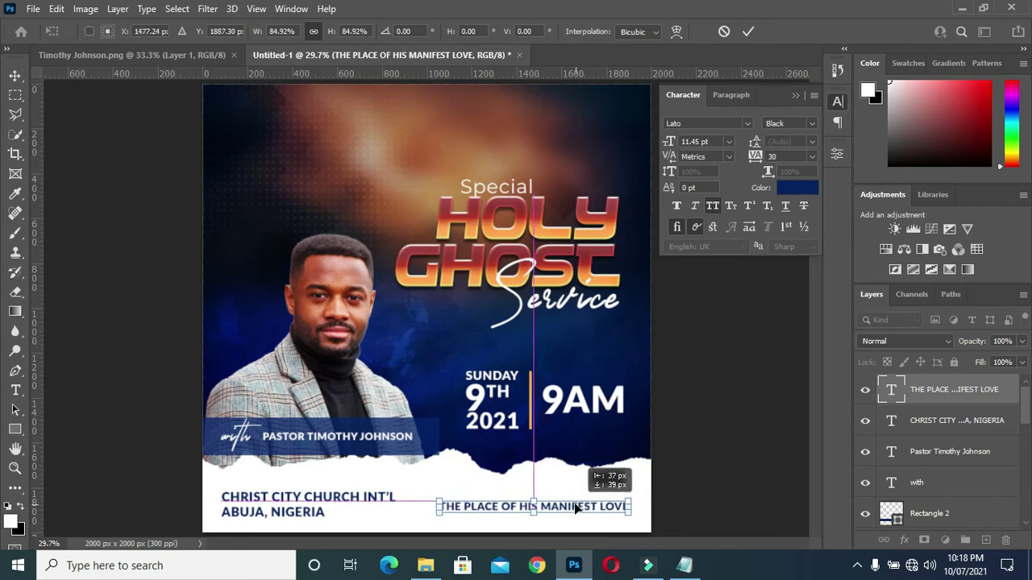
{"action": "key", "text": "Return"}
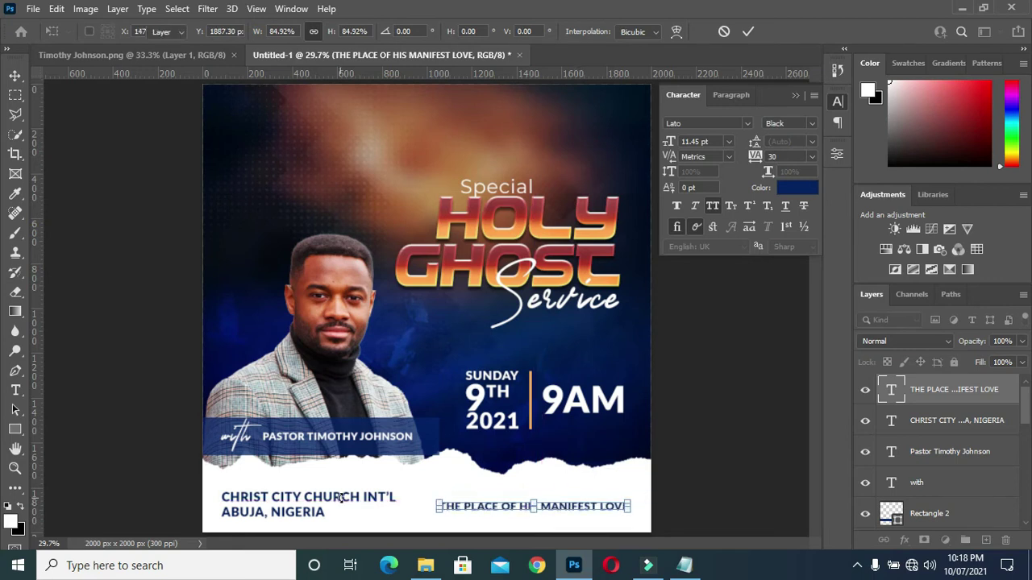
Step: Shrink the address text to about 89%, adjust its line spacing, and drag in the calendar image
{"action": "left_click", "coordinate": [281, 516]}
{"action": "mouse_move", "coordinate": [393, 509]}
{"action": "left_mouse_down"}
{"action": "mouse_move", "coordinate": [376, 509]}
{"action": "mouse_move", "coordinate": [398, 507]}
{"action": "left_mouse_up"}
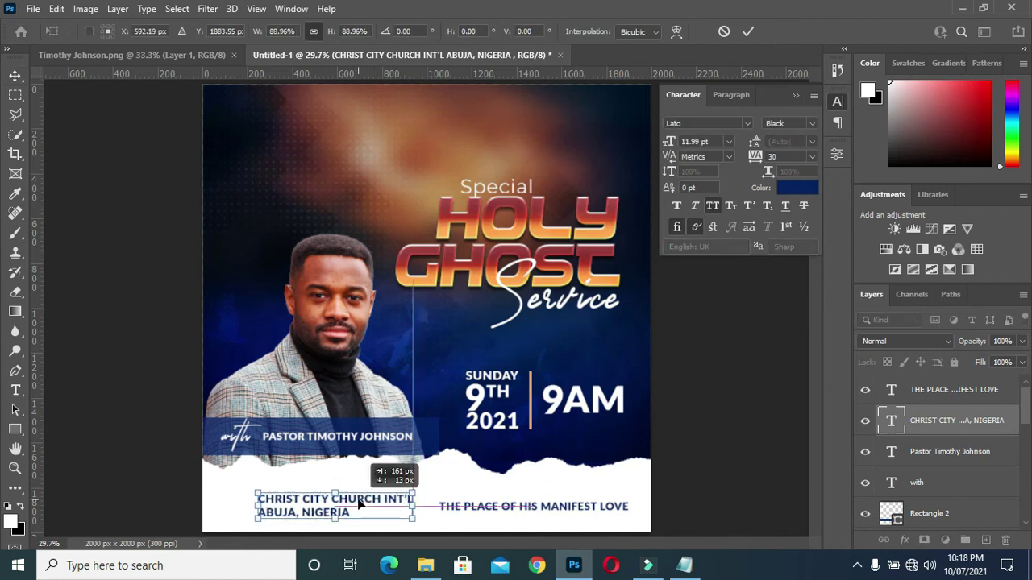
{"action": "left_click", "coordinate": [747, 32]}
{"action": "left_click_drag", "start_coordinate": [749, 142], "coordinate": [749, 142]}
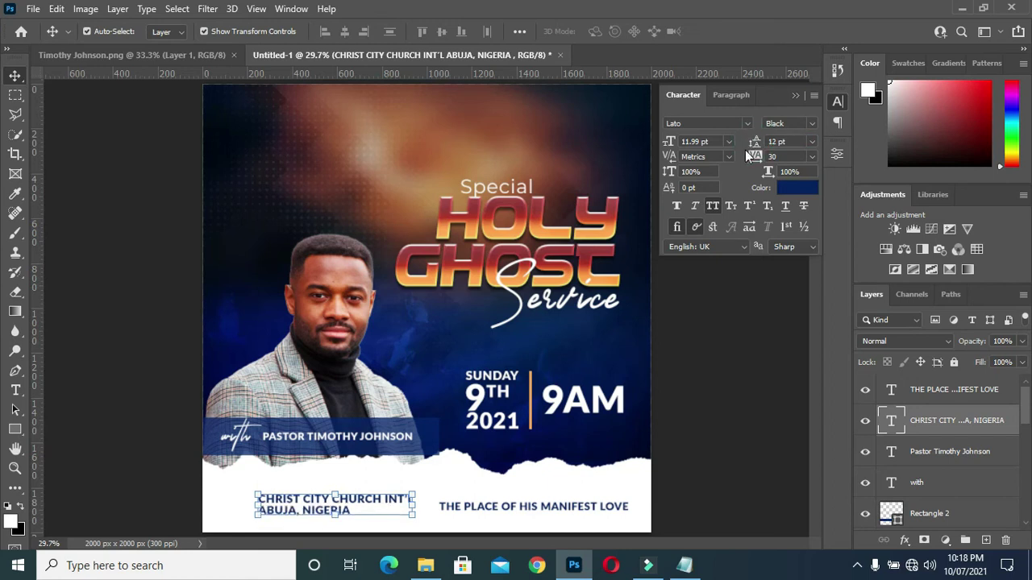
{"action": "left_click", "coordinate": [795, 95]}
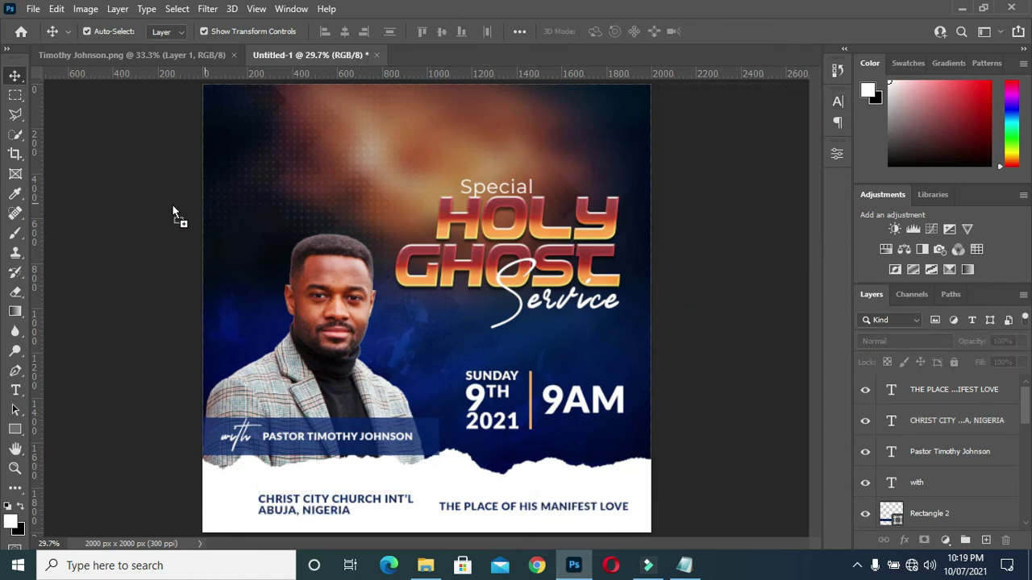
{"action": "left_click_drag", "start_coordinate": [674, 306], "coordinate": [257, 193]}
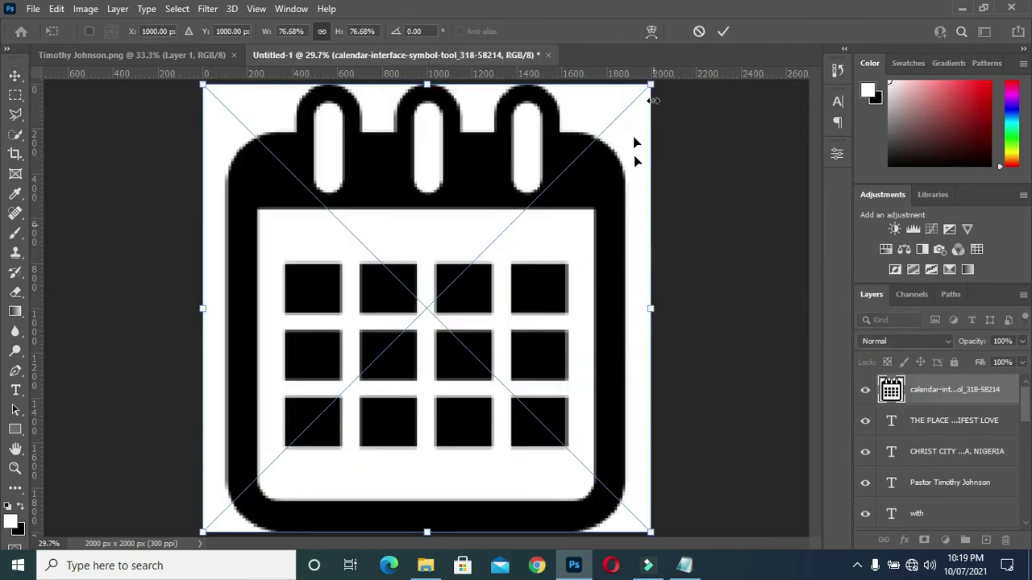
Step: Place the calendar, location and alarm-clock icons, then hide the calendar and pin layers
{"action": "left_click", "coordinate": [723, 31]}
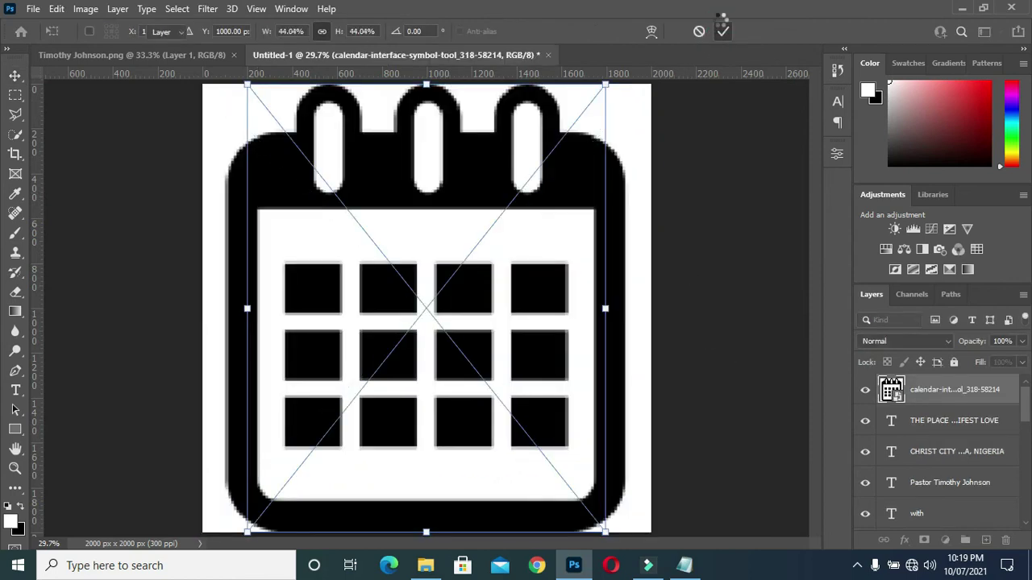
{"action": "left_click", "coordinate": [724, 31]}
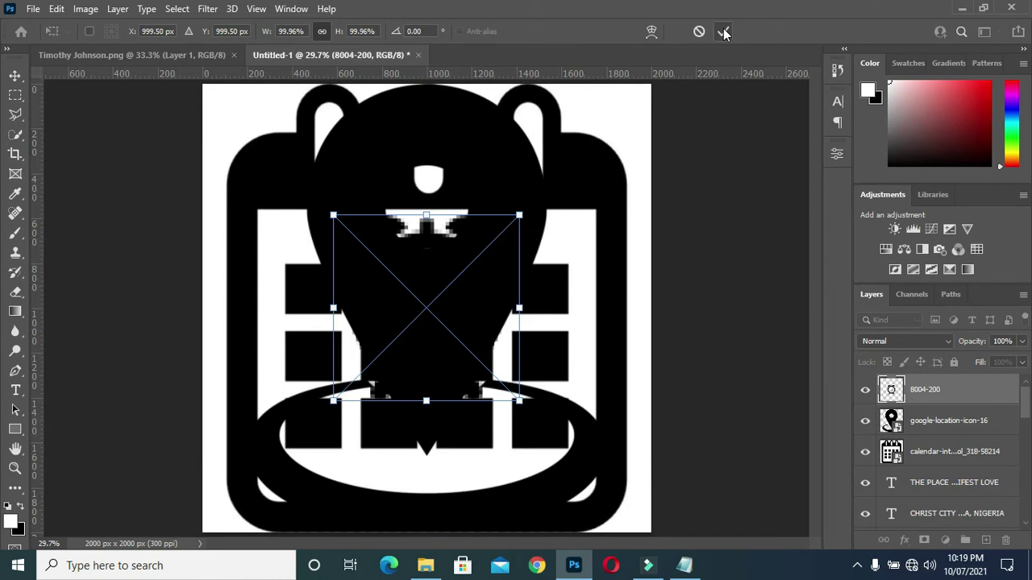
{"action": "left_click", "coordinate": [724, 31]}
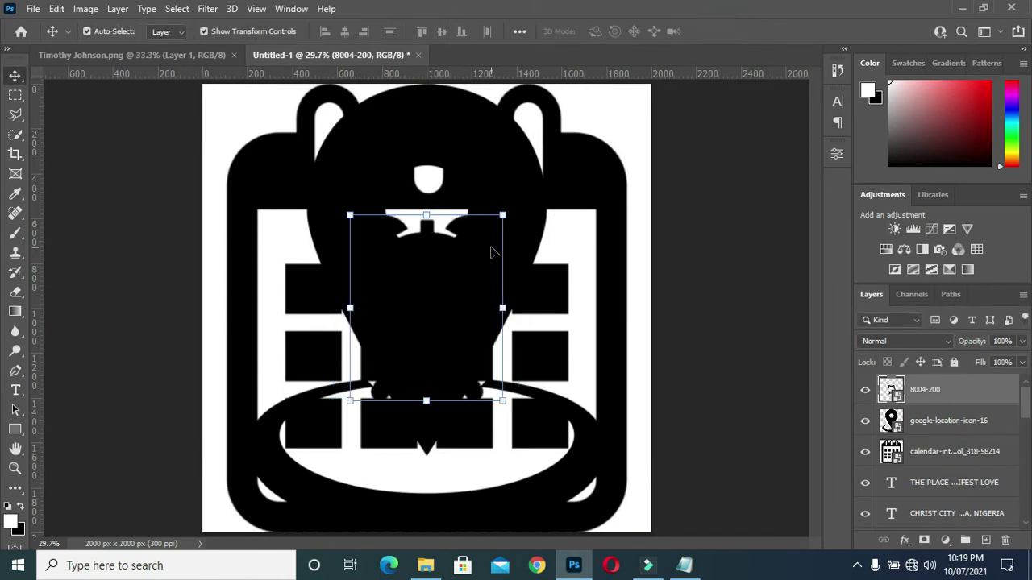
{"action": "left_click_drag", "start_coordinate": [866, 455], "coordinate": [865, 420]}
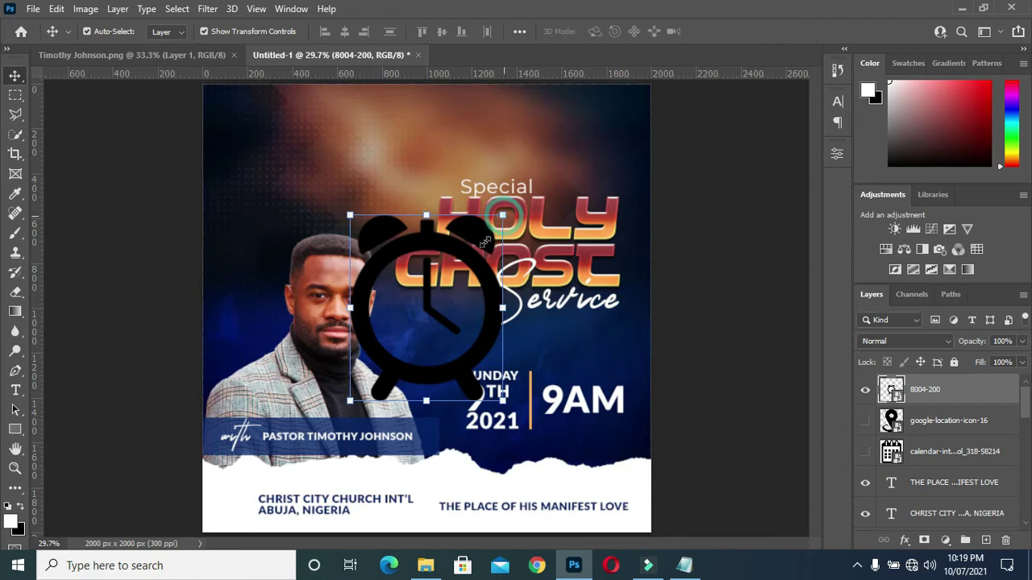
Step: Shrink the alarm-clock icon and position it above 9AM
{"action": "mouse_move", "coordinate": [500, 219]}
{"action": "left_mouse_down"}
{"action": "mouse_move", "coordinate": [442, 310]}
{"action": "mouse_move", "coordinate": [298, 466]}
{"action": "left_mouse_up"}
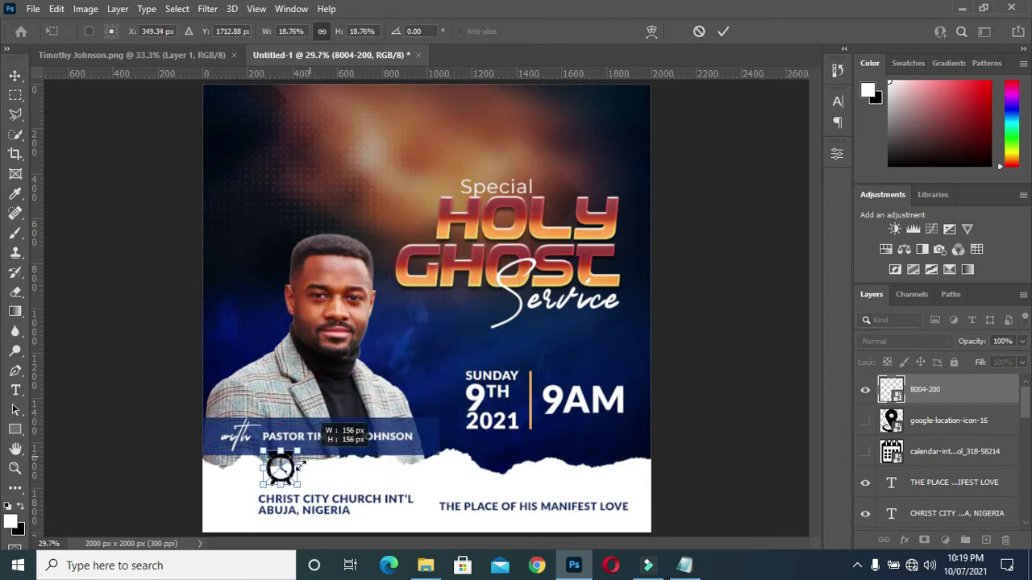
{"action": "left_click_drag", "start_coordinate": [278, 473], "coordinate": [589, 372]}
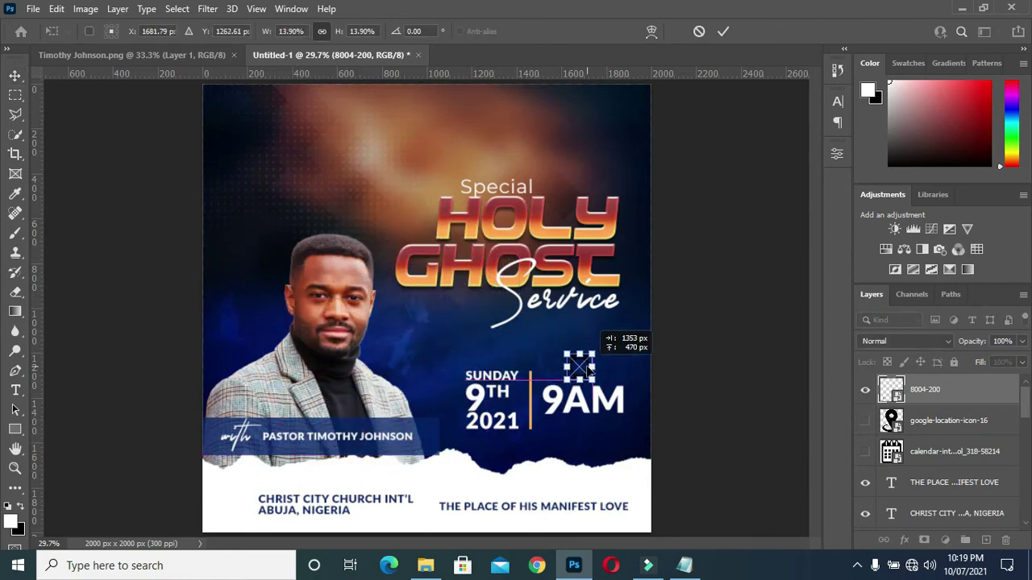
{"action": "left_click", "coordinate": [721, 32]}
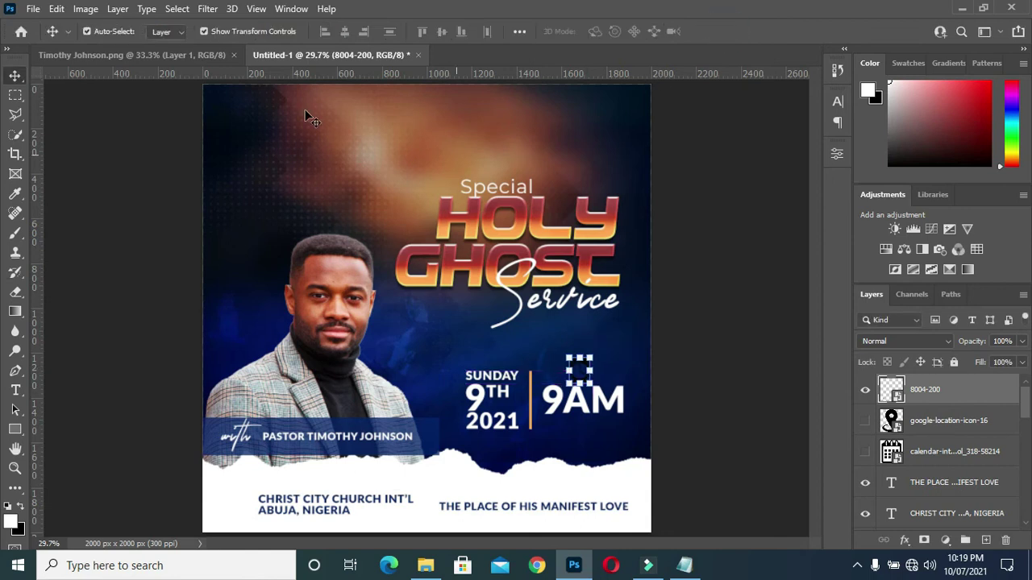
{"action": "left_click", "coordinate": [309, 110]}
{"action": "left_click", "coordinate": [86, 9]}
{"action": "left_click", "coordinate": [783, 331]}
{"action": "left_click", "coordinate": [587, 364]}
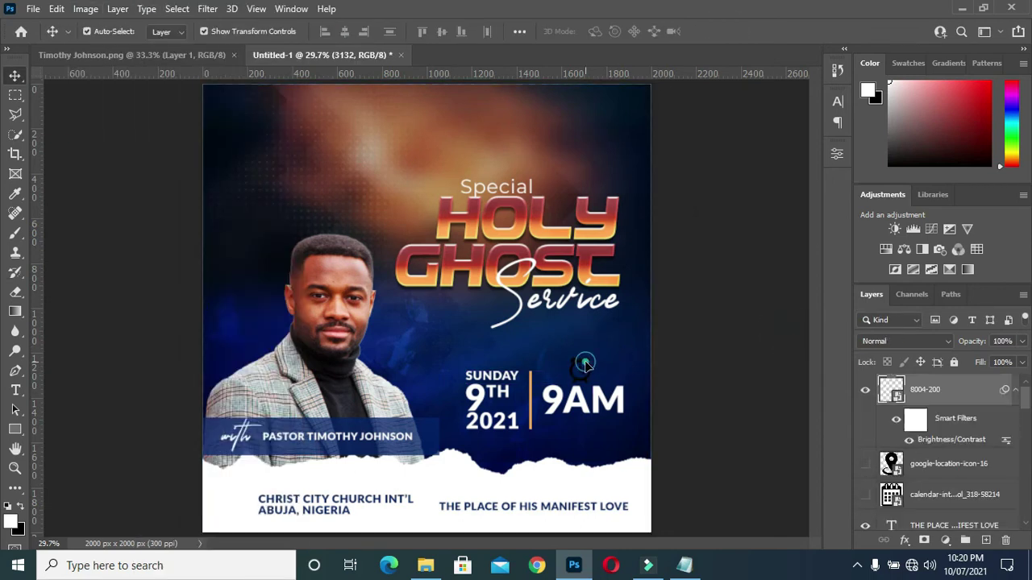
Step: Whiten the alarm clock with a Hue/Saturation lightness of +100
{"action": "left_click", "coordinate": [82, 10]}
{"action": "mouse_move", "coordinate": [109, 47]}
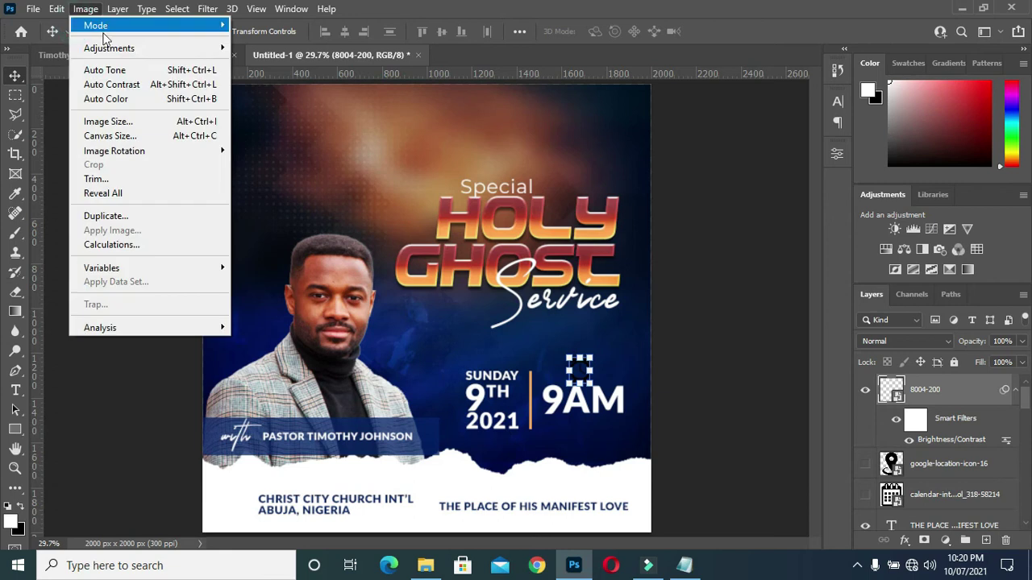
{"action": "left_click", "coordinate": [275, 127]}
{"action": "left_click_drag", "start_coordinate": [473, 260], "coordinate": [599, 262]}
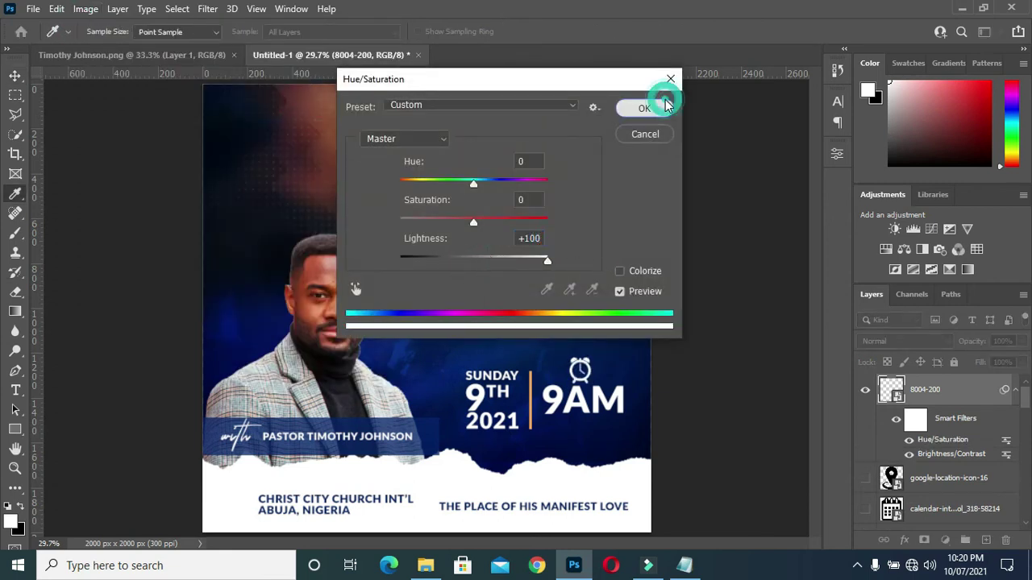
{"action": "left_click", "coordinate": [645, 108]}
{"action": "left_click", "coordinate": [651, 347]}
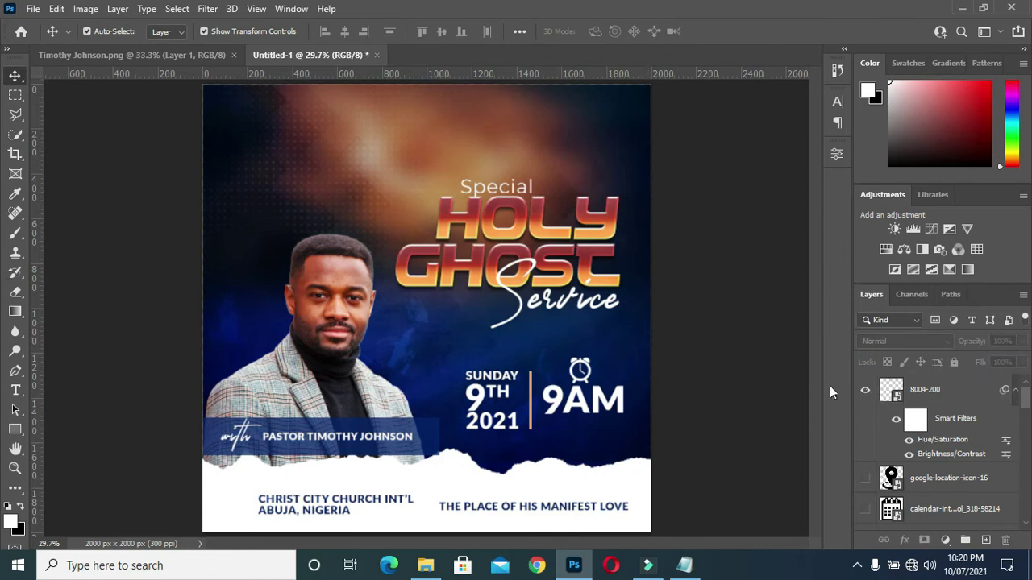
{"action": "left_click", "coordinate": [1014, 392]}
{"action": "left_click", "coordinate": [943, 395]}
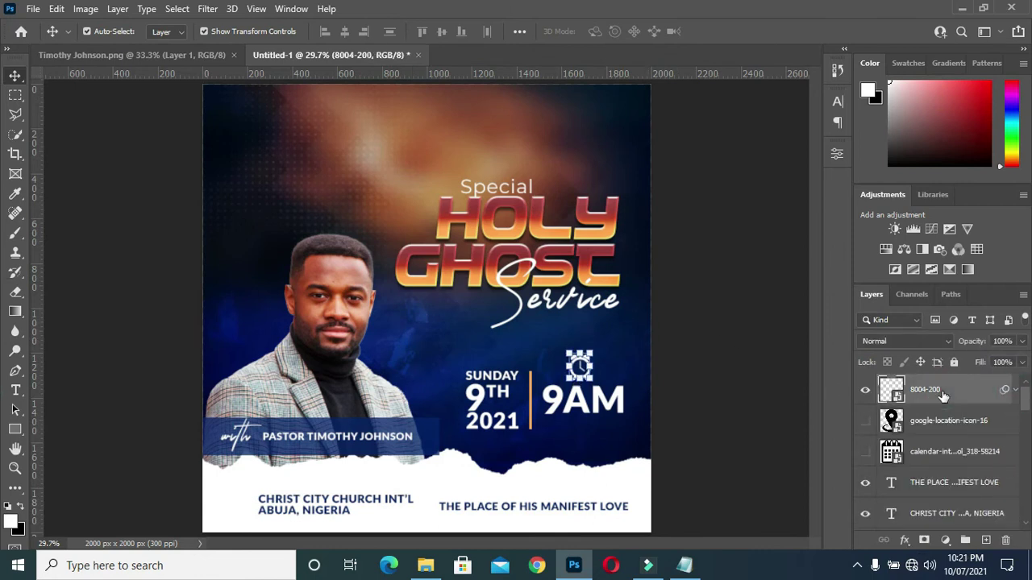
{"action": "left_click", "coordinate": [645, 492]}
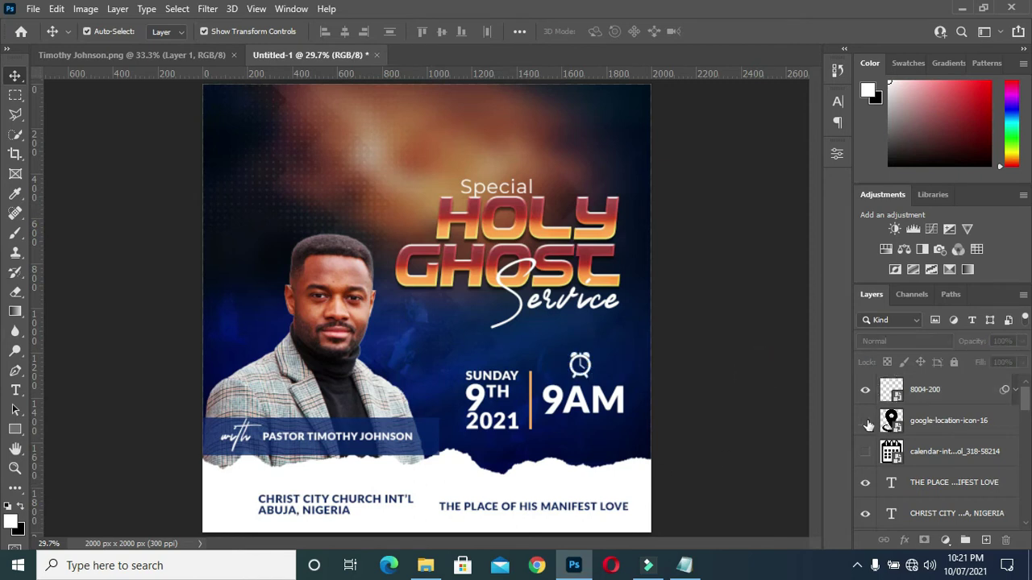
Step: Show the location pin, scale it down beside the church address, and make the calendar layer visible
{"action": "left_click_drag", "start_coordinate": [916, 425], "coordinate": [521, 258]}
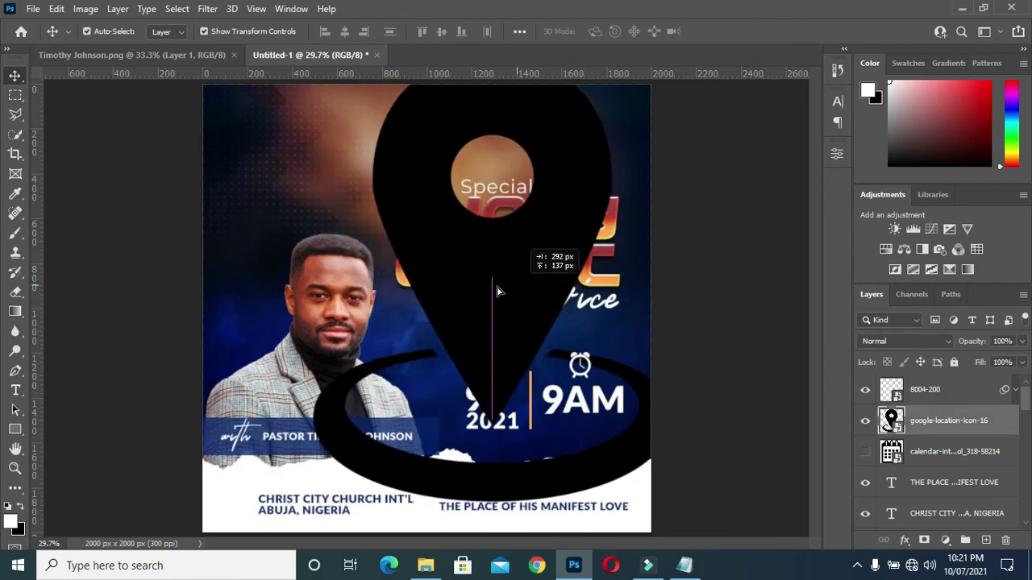
{"action": "left_click_drag", "start_coordinate": [460, 322], "coordinate": [469, 299]}
{"action": "key", "text": "ctrl+t"}
{"action": "mouse_move", "coordinate": [615, 509]}
{"action": "left_mouse_down"}
{"action": "mouse_move", "coordinate": [299, 141]}
{"action": "mouse_move", "coordinate": [393, 375]}
{"action": "mouse_move", "coordinate": [244, 504]}
{"action": "left_mouse_up"}
{"action": "key", "text": "Return"}
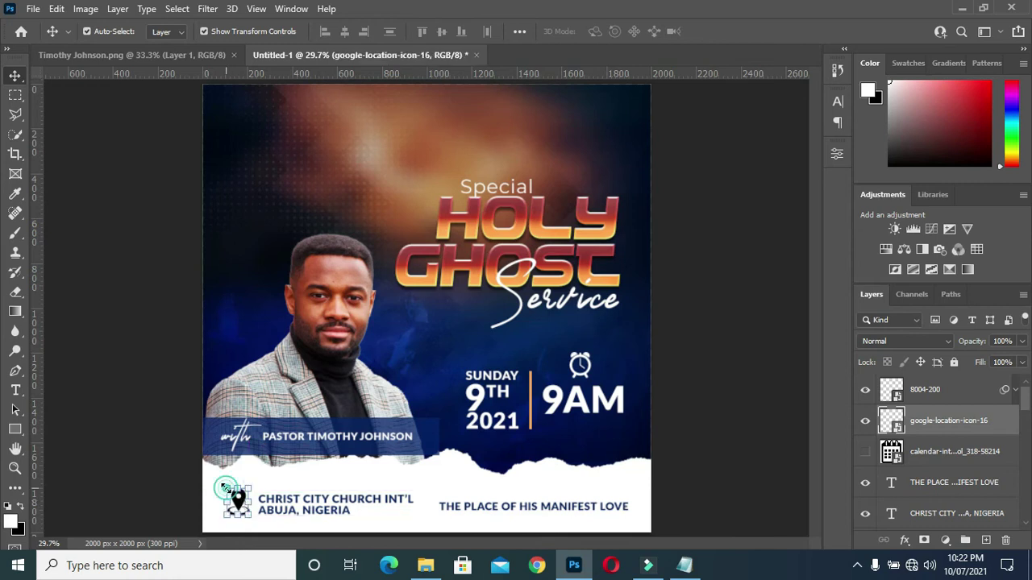
{"action": "key", "text": "ctrl+t"}
{"action": "key", "text": "Return"}
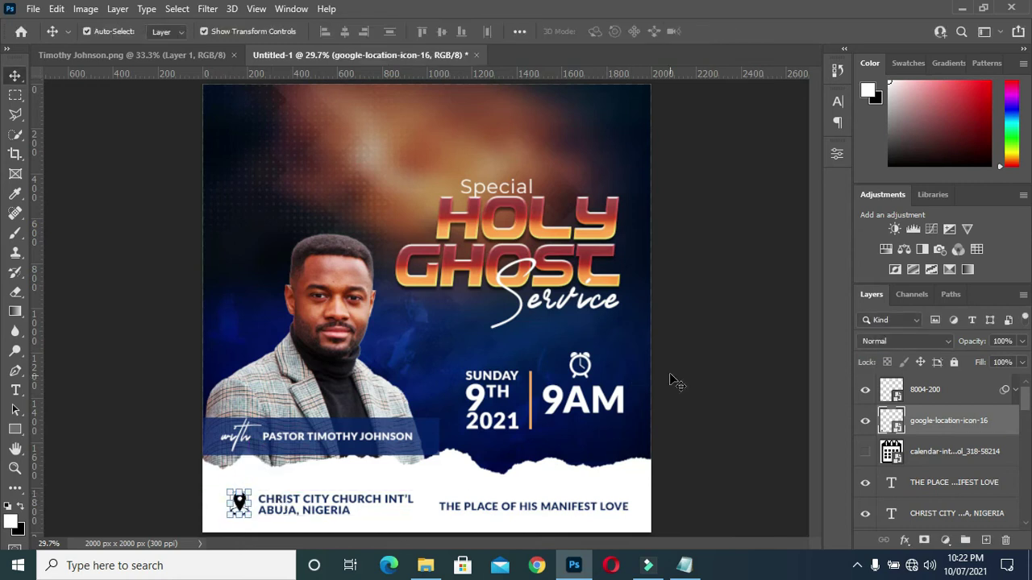
{"action": "left_click", "coordinate": [668, 379]}
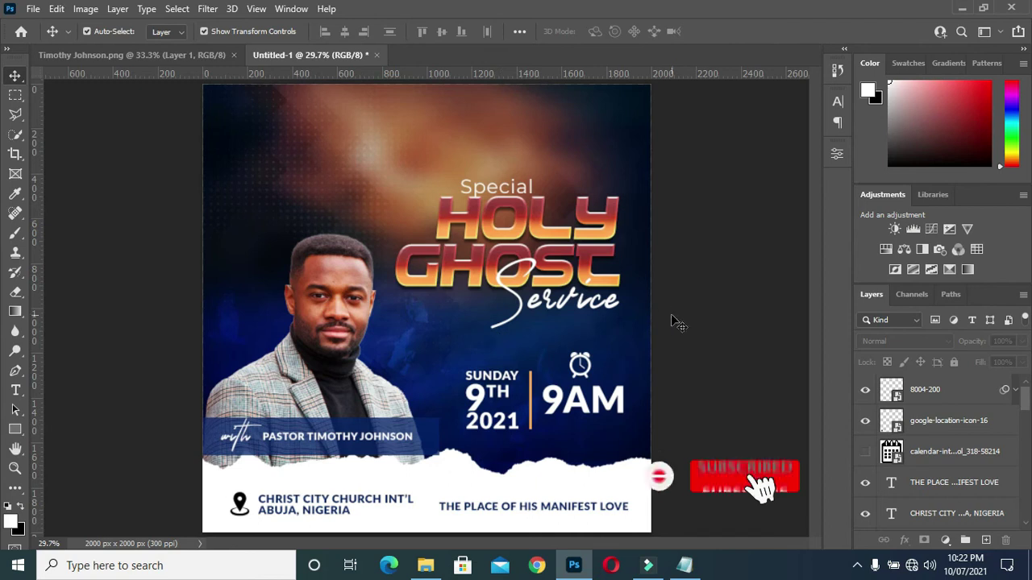
{"action": "left_click", "coordinate": [864, 451]}
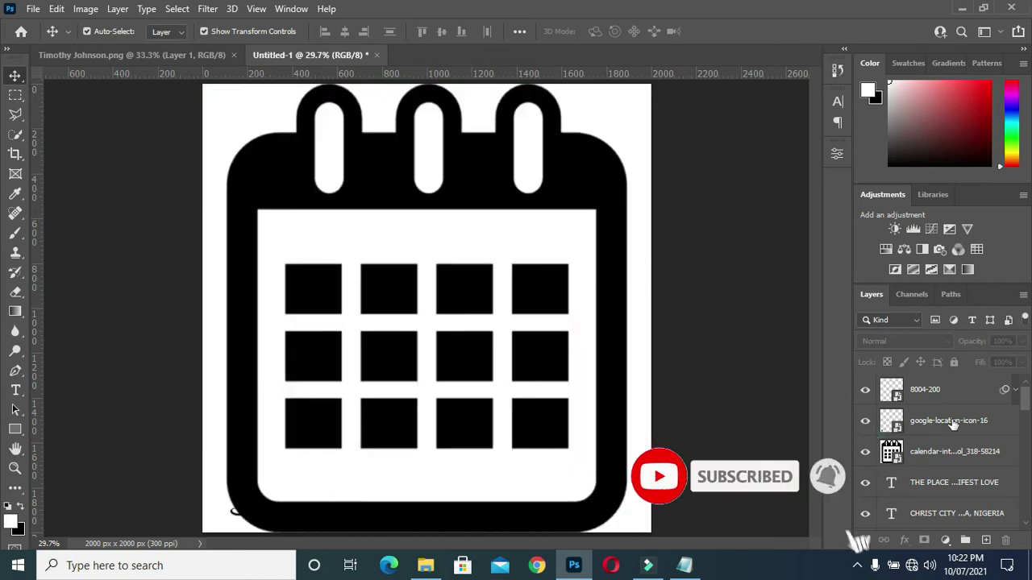
Step: Rasterize the calendar layer and scale it down onto the flyer
{"action": "right_click", "coordinate": [936, 447]}
{"action": "left_click", "coordinate": [773, 294]}
{"action": "key", "text": "ctrl+t"}
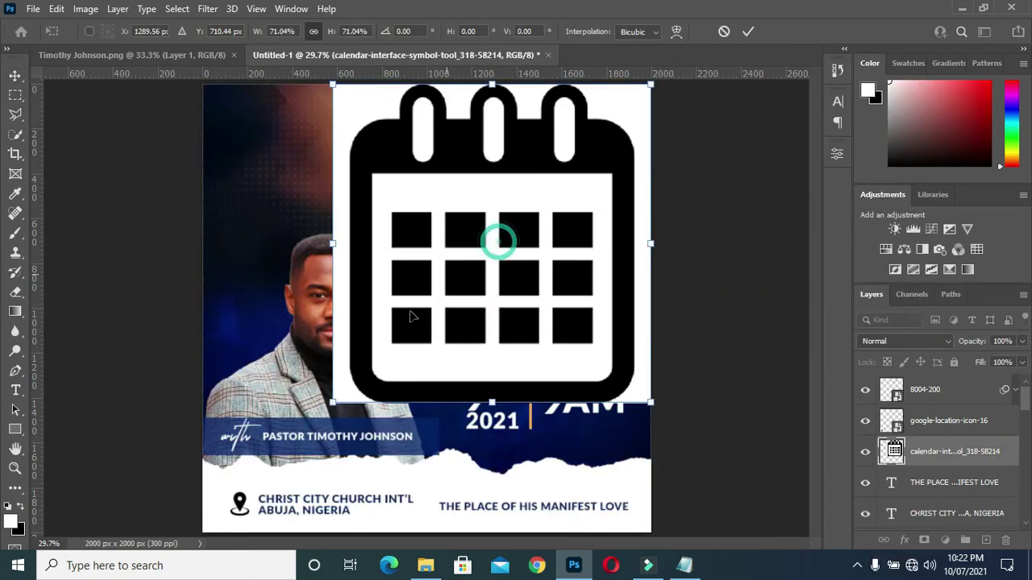
{"action": "left_click_drag", "start_coordinate": [495, 237], "coordinate": [395, 379]}
{"action": "left_click", "coordinate": [16, 135]}
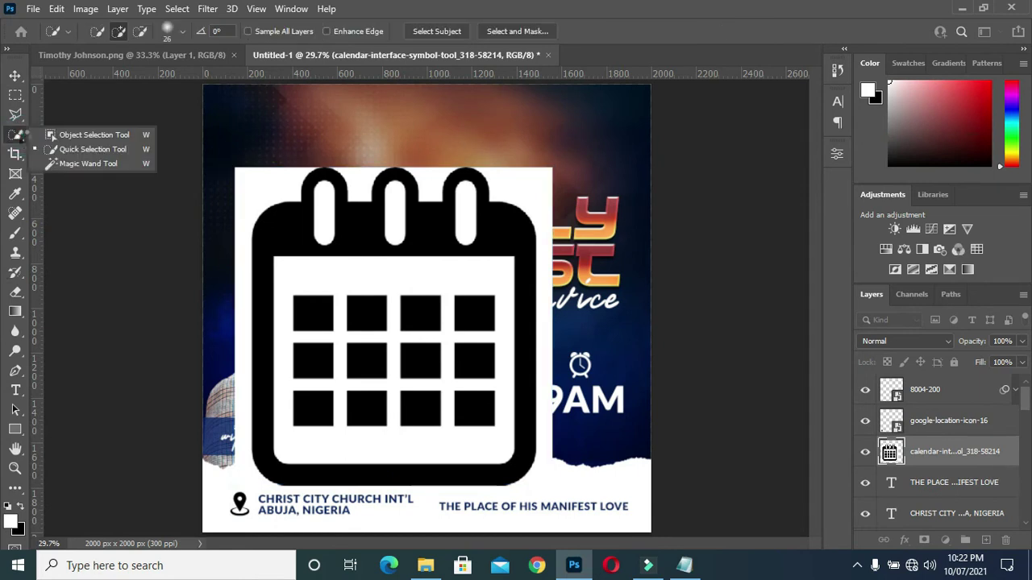
Step: Delete the calendar's white background on both sides and between its tabs
{"action": "right_click", "coordinate": [16, 135]}
{"action": "left_click", "coordinate": [81, 164]}
{"action": "left_click", "coordinate": [258, 193]}
{"action": "key", "text": "Delete"}
{"action": "left_click", "coordinate": [515, 195]}
{"action": "key", "text": "Delete"}
{"action": "left_click", "coordinate": [429, 177]}
{"action": "left_click", "coordinate": [357, 187], "text": "shift"}
{"action": "key", "text": "Delete"}
{"action": "key", "text": "ctrl+d"}
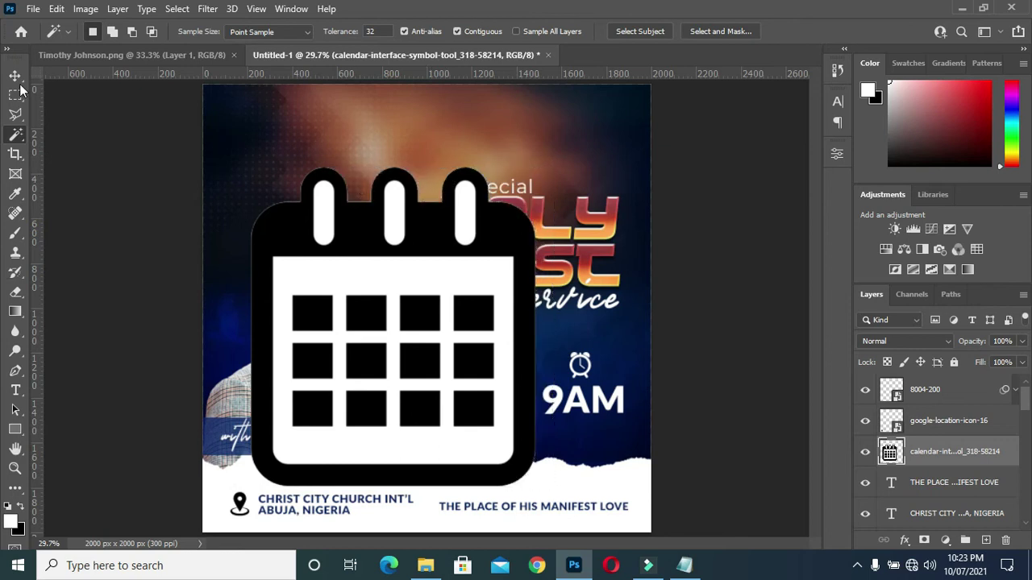
Step: Shrink the calendar icon and place it beside the 9TH 2021 date
{"action": "left_click", "coordinate": [15, 77]}
{"action": "left_click_drag", "start_coordinate": [537, 165], "coordinate": [281, 451]}
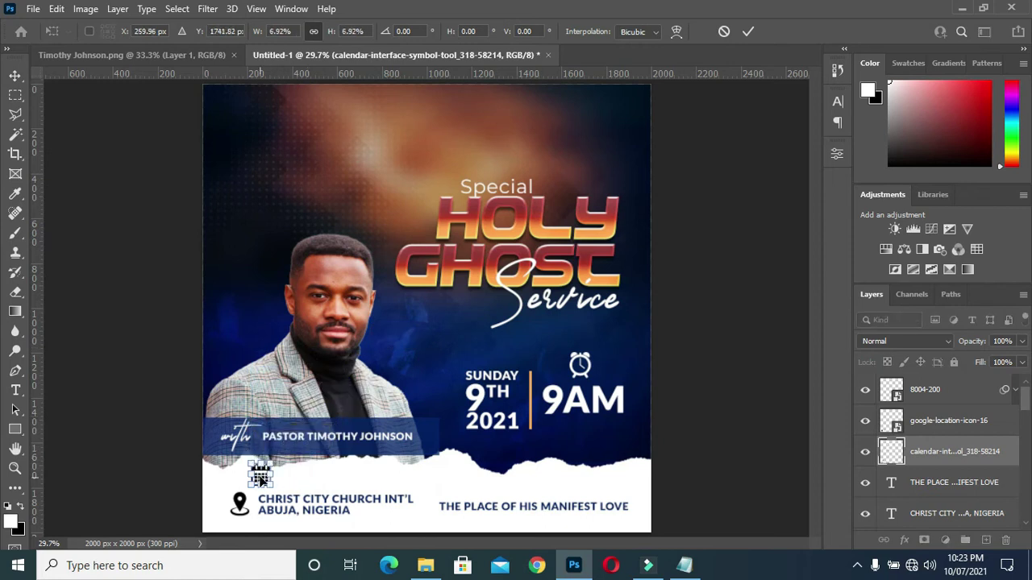
{"action": "left_click_drag", "start_coordinate": [261, 476], "coordinate": [446, 403]}
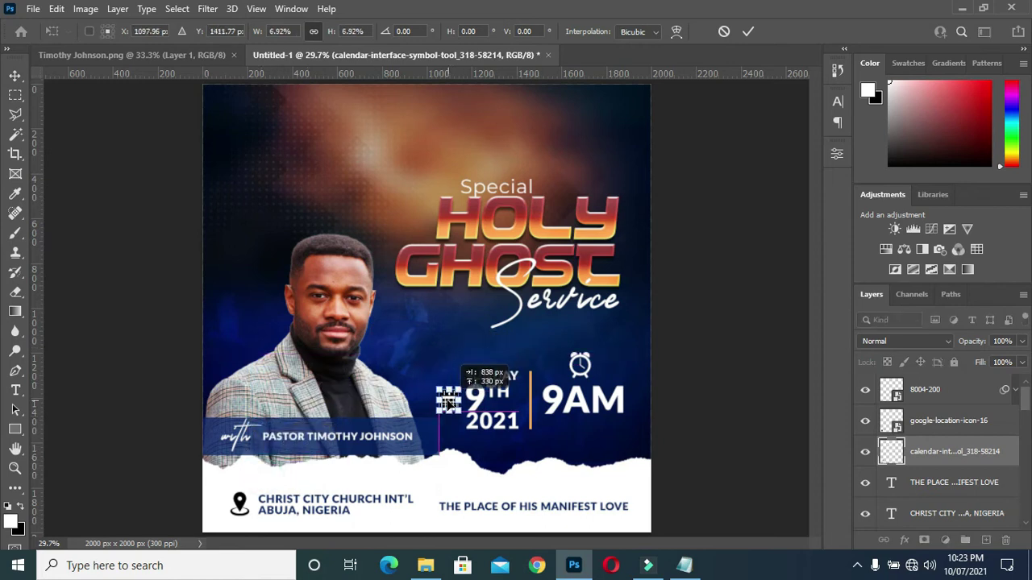
{"action": "left_click", "coordinate": [748, 32]}
{"action": "left_click", "coordinate": [734, 279]}
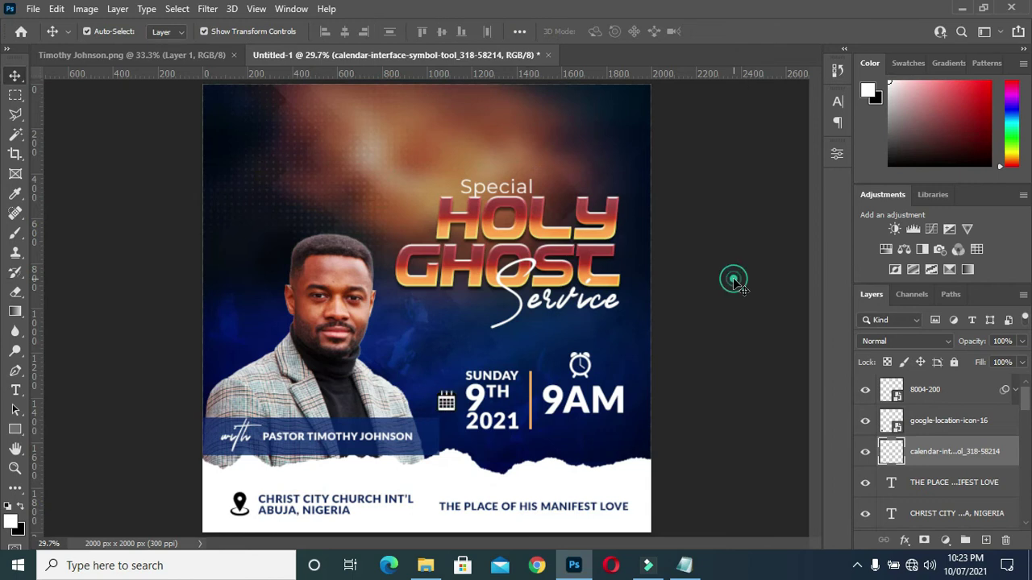
{"action": "left_click", "coordinate": [448, 405]}
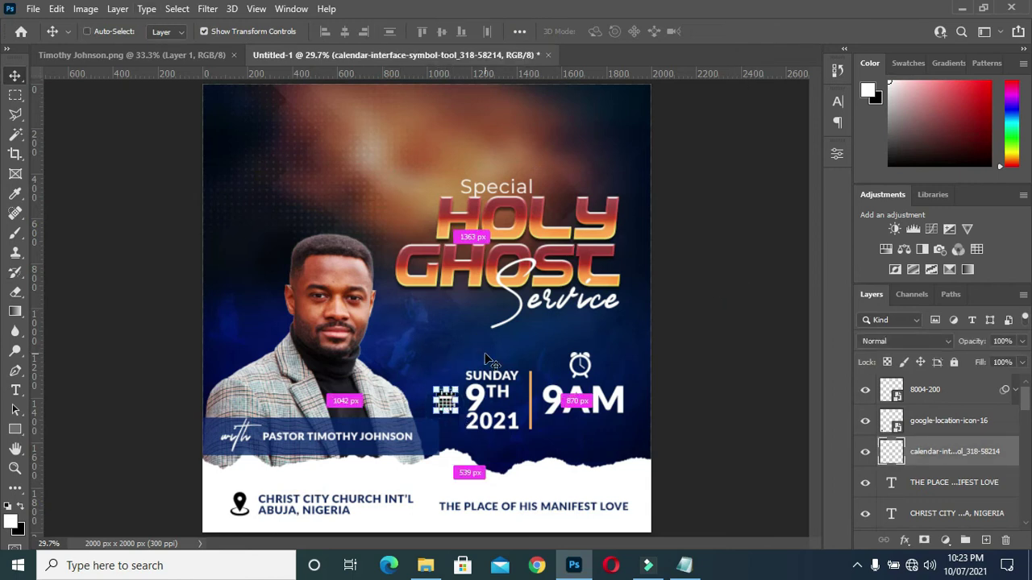
Step: Zoom in on the date area and select the Magic Wand tool
{"action": "key", "text": "ctrl+plus"}
{"action": "scroll", "coordinate": [815, 347], "scroll_direction": "down", "scroll_amount": 5}
{"action": "key", "text": "ctrl+plus"}
{"action": "left_click", "coordinate": [458, 321], "text": "ctrl"}
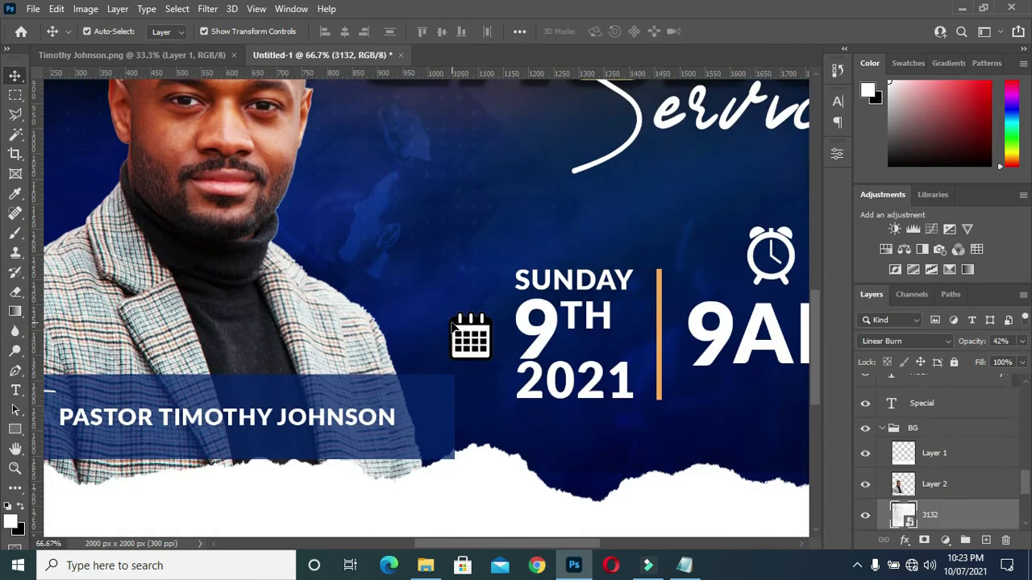
{"action": "left_click", "coordinate": [16, 136]}
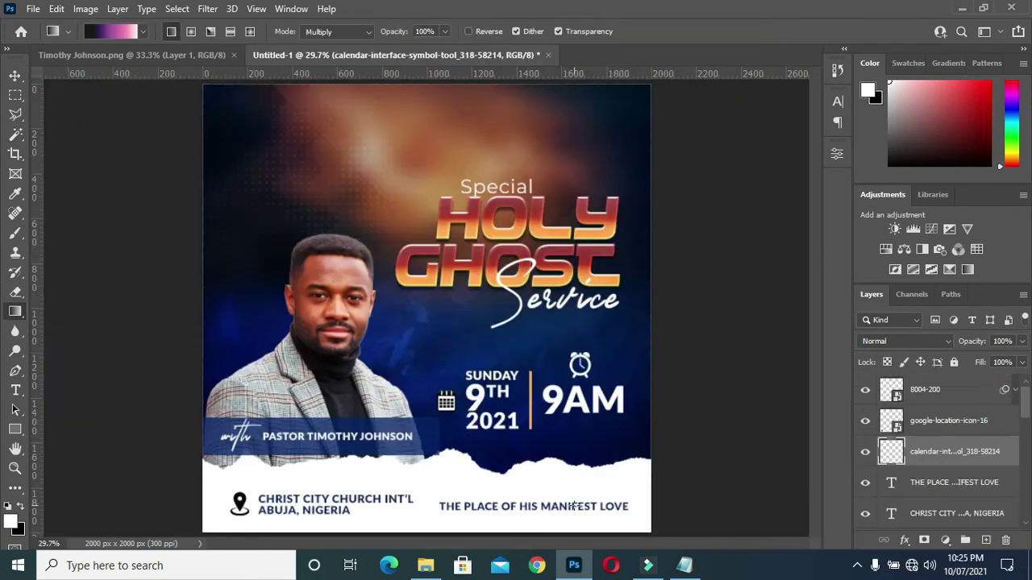
{"action": "key", "text": "ctrl+plus"}
{"action": "key", "text": "ctrl+plus"}
{"action": "key", "text": "ctrl+plus"}
{"action": "left_click_drag", "start_coordinate": [816, 344], "coordinate": [811, 403]}
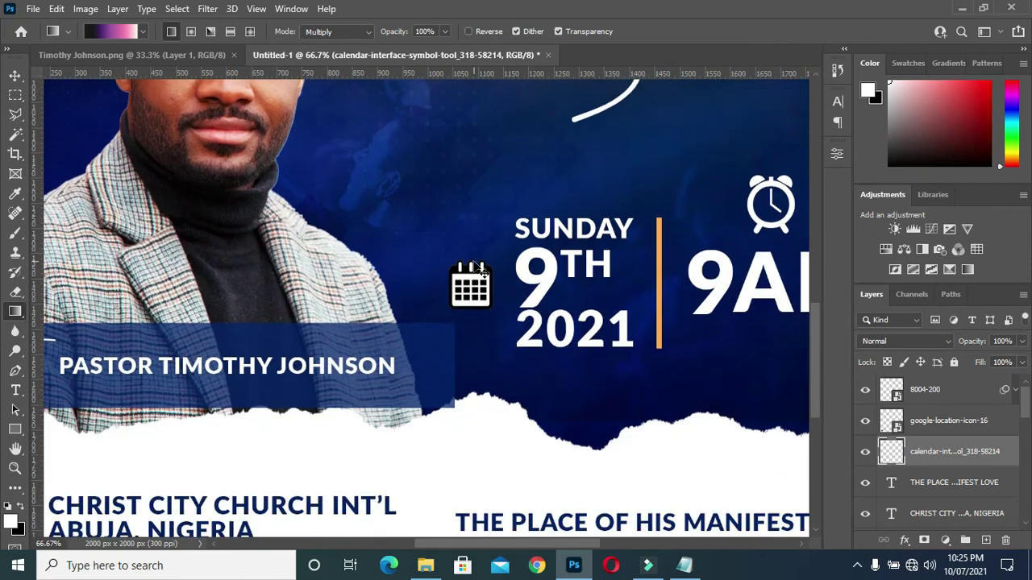
{"action": "scroll", "coordinate": [482, 271], "scroll_direction": "up", "scroll_amount": 3}
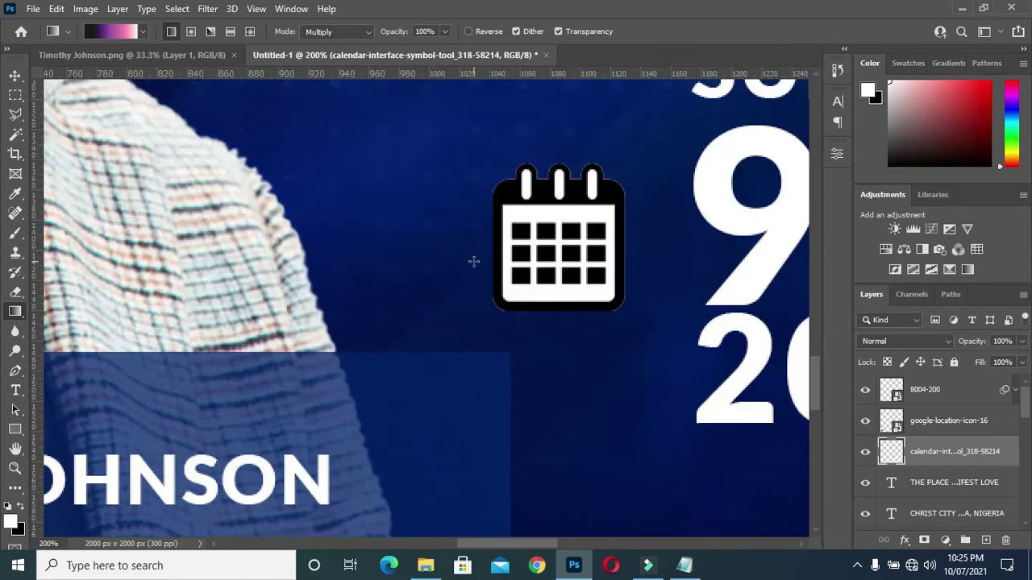
{"action": "left_click", "coordinate": [16, 134]}
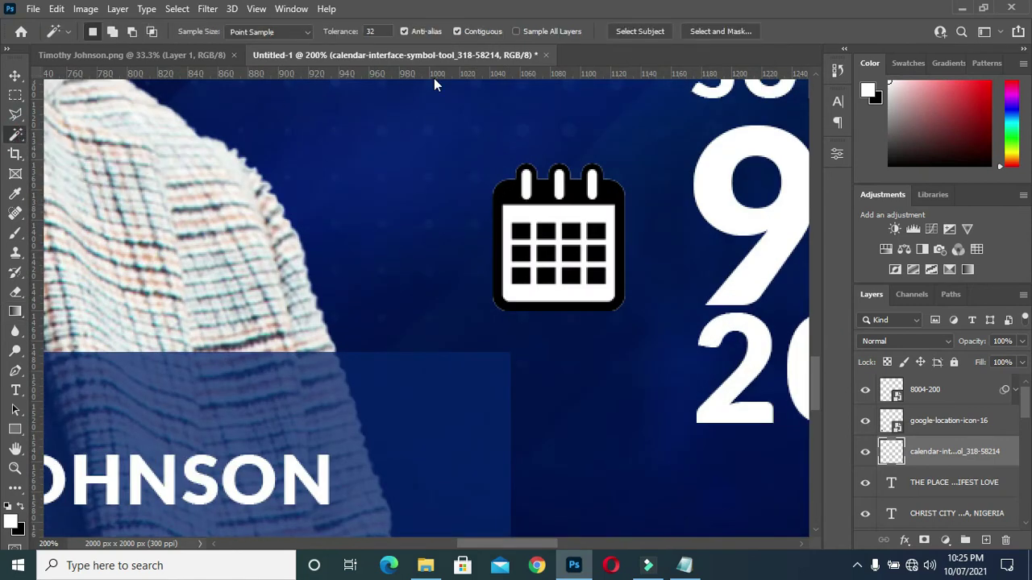
Step: Whiten the Magic Wand-selected calendar with Hue/Saturation lightness +100, then deselect and fit the view
{"action": "left_click", "coordinate": [508, 192]}
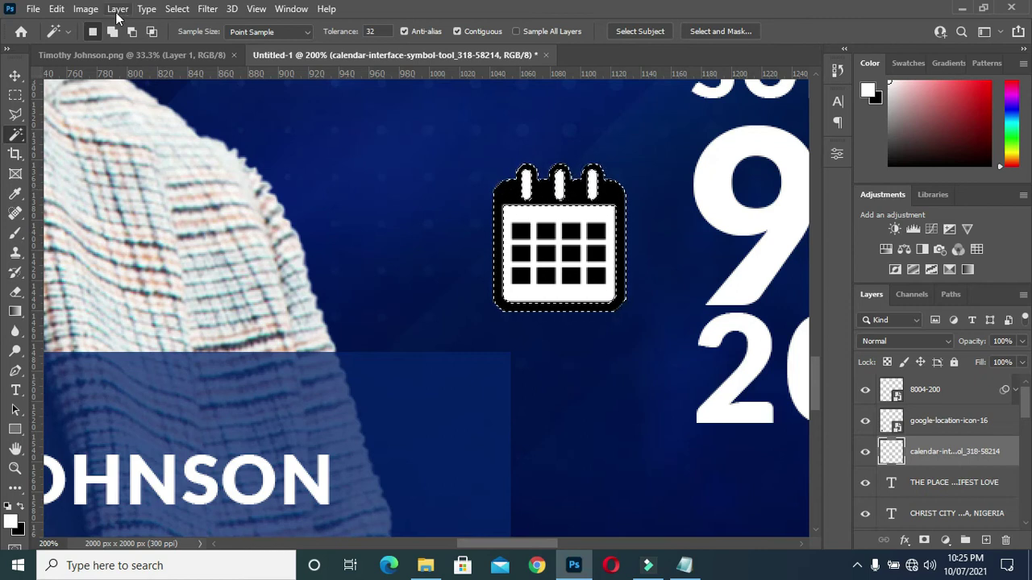
{"action": "left_click", "coordinate": [85, 9]}
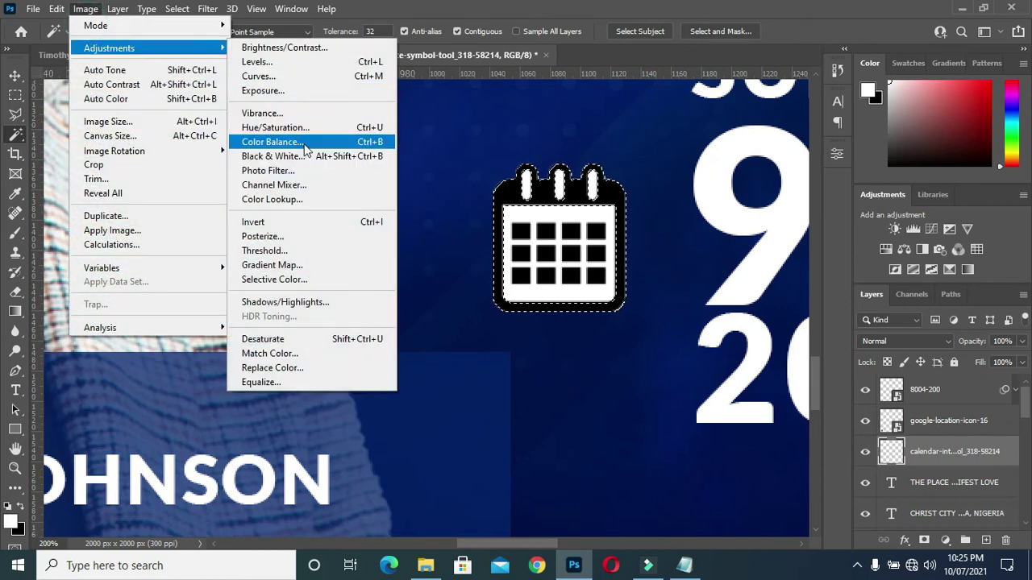
{"action": "mouse_move", "coordinate": [109, 48]}
{"action": "left_click", "coordinate": [303, 129]}
{"action": "left_click_drag", "start_coordinate": [484, 101], "coordinate": [258, 129]}
{"action": "left_click_drag", "start_coordinate": [249, 310], "coordinate": [322, 310]}
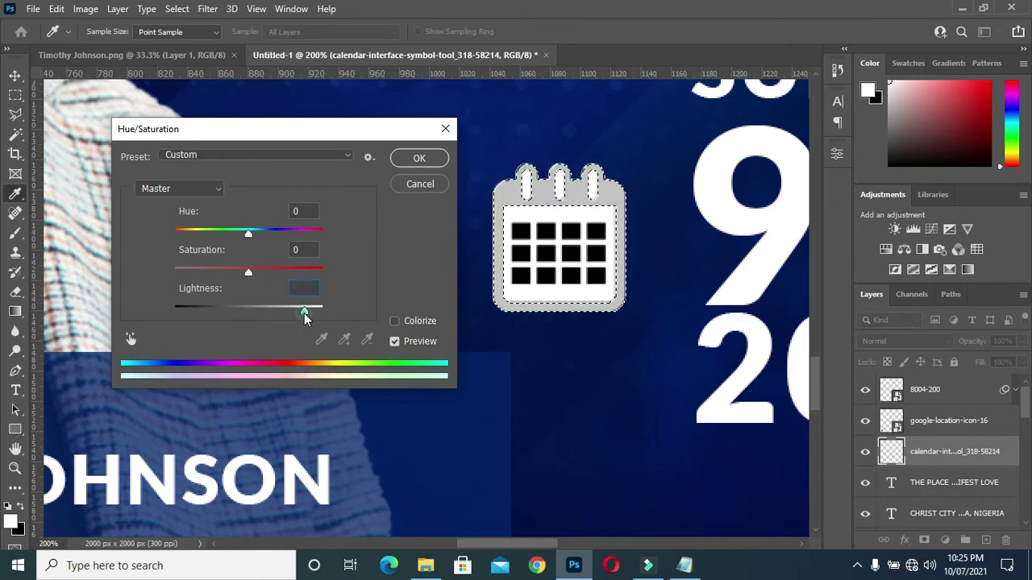
{"action": "left_click", "coordinate": [419, 158]}
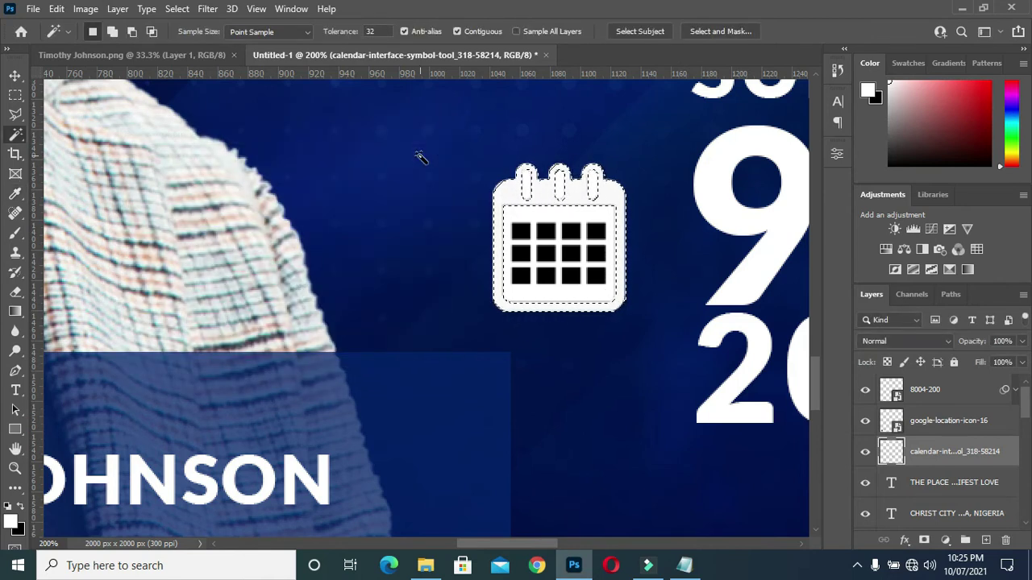
{"action": "key", "text": "ctrl+d"}
{"action": "key", "text": "ctrl+0"}
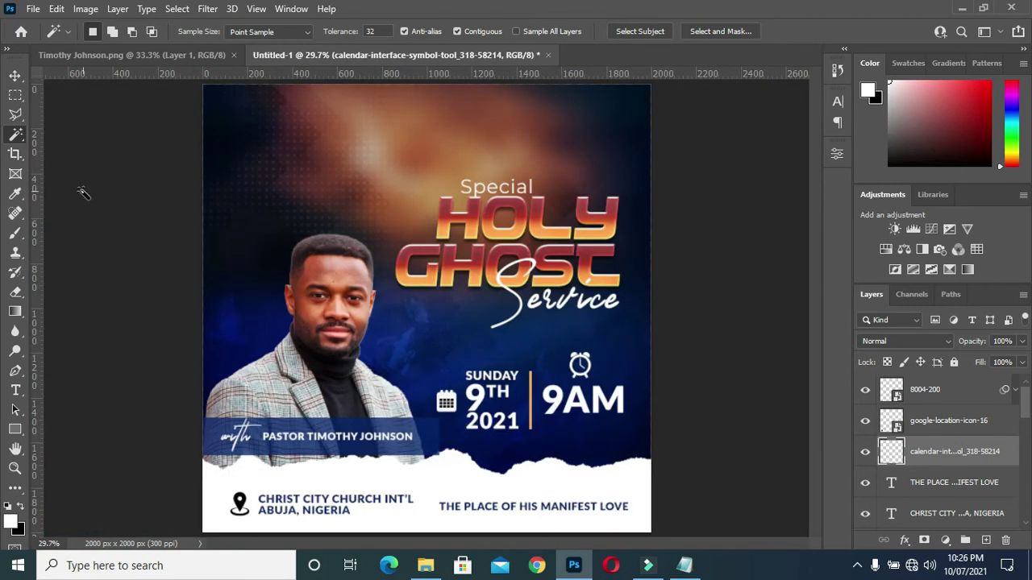
{"action": "left_click", "coordinate": [16, 75]}
Step: Duplicate the divider line, centre it between the bottom texts, and nudge the tagline up
{"action": "left_click", "coordinate": [677, 310]}
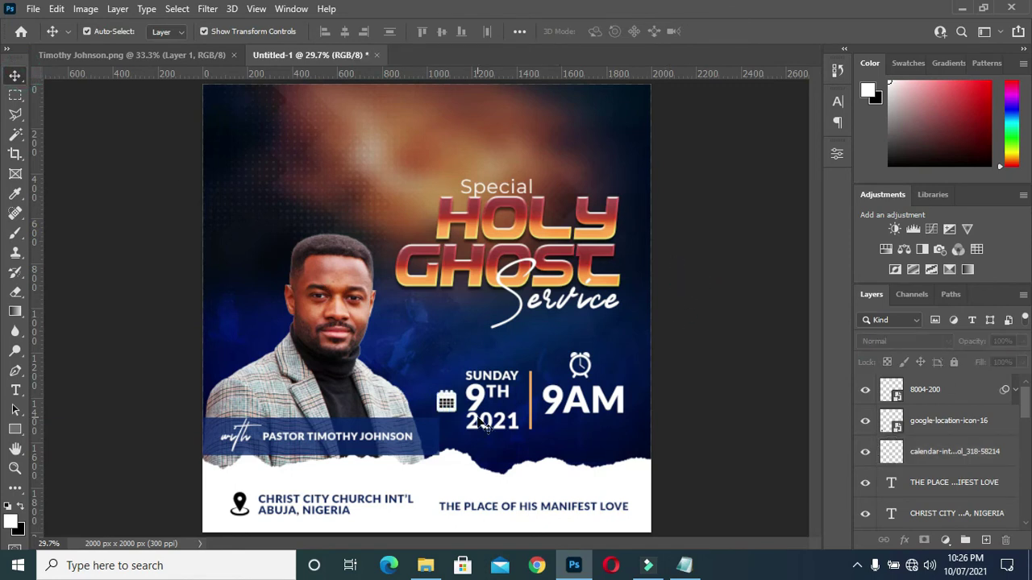
{"action": "left_click", "coordinate": [531, 413]}
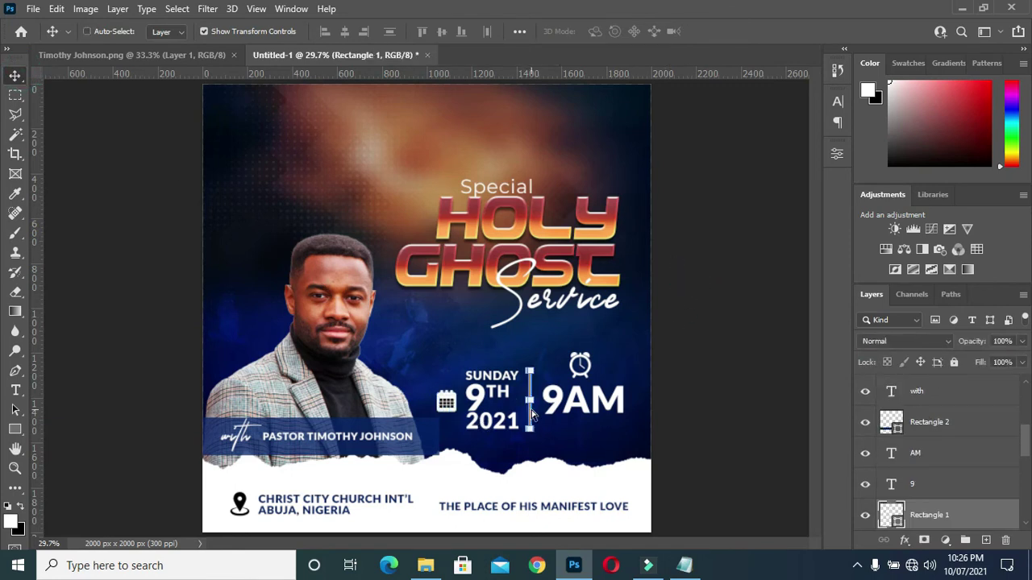
{"action": "key", "text": "ctrl+j"}
{"action": "left_click_drag", "start_coordinate": [928, 514], "coordinate": [918, 373]}
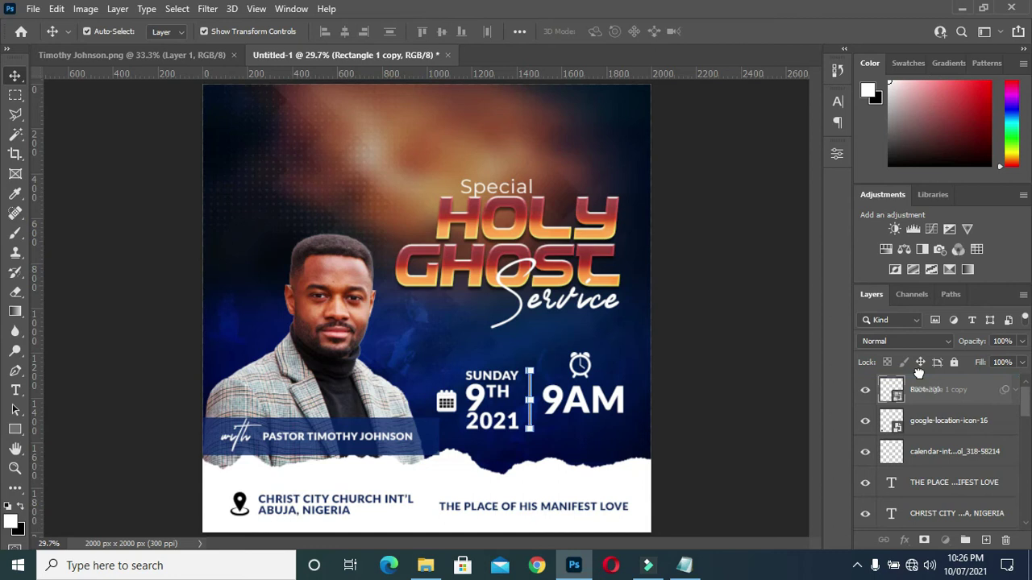
{"action": "left_click_drag", "start_coordinate": [917, 373], "coordinate": [895, 497]}
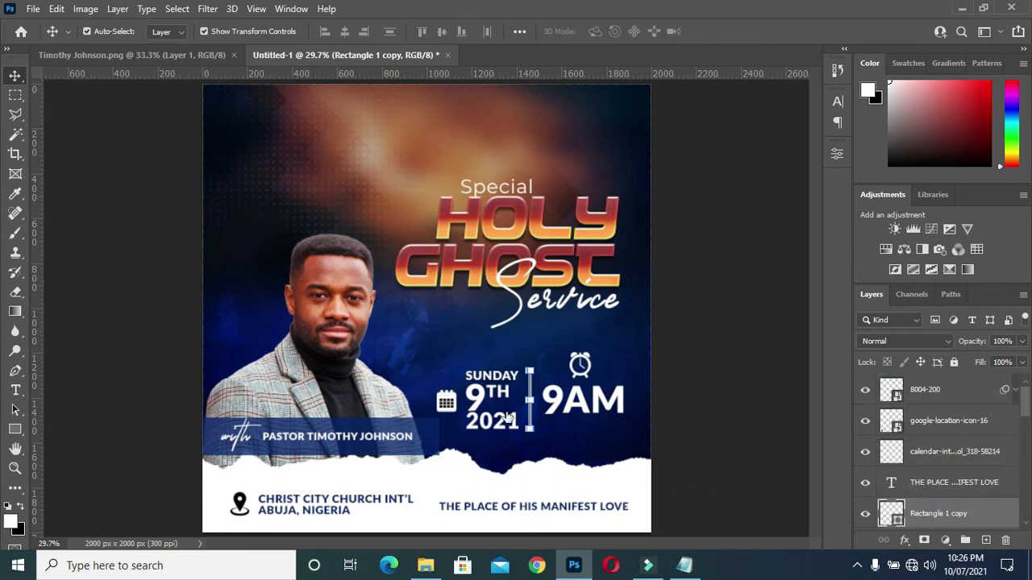
{"action": "left_click_drag", "start_coordinate": [532, 410], "coordinate": [430, 502]}
{"action": "key", "text": "ctrl+a"}
{"action": "left_click", "coordinate": [345, 34]}
{"action": "key", "text": "ctrl+d"}
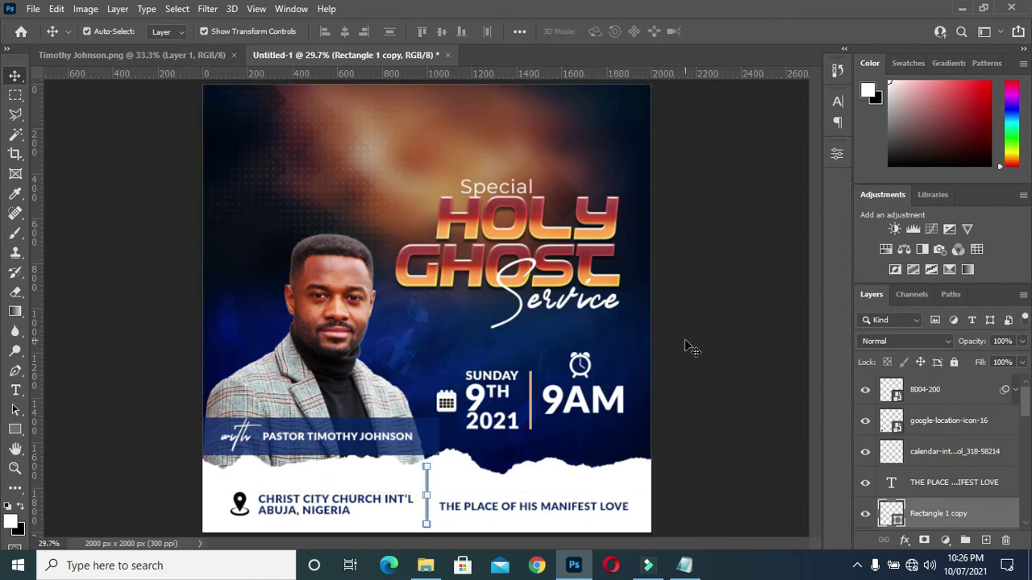
{"action": "left_click", "coordinate": [714, 360]}
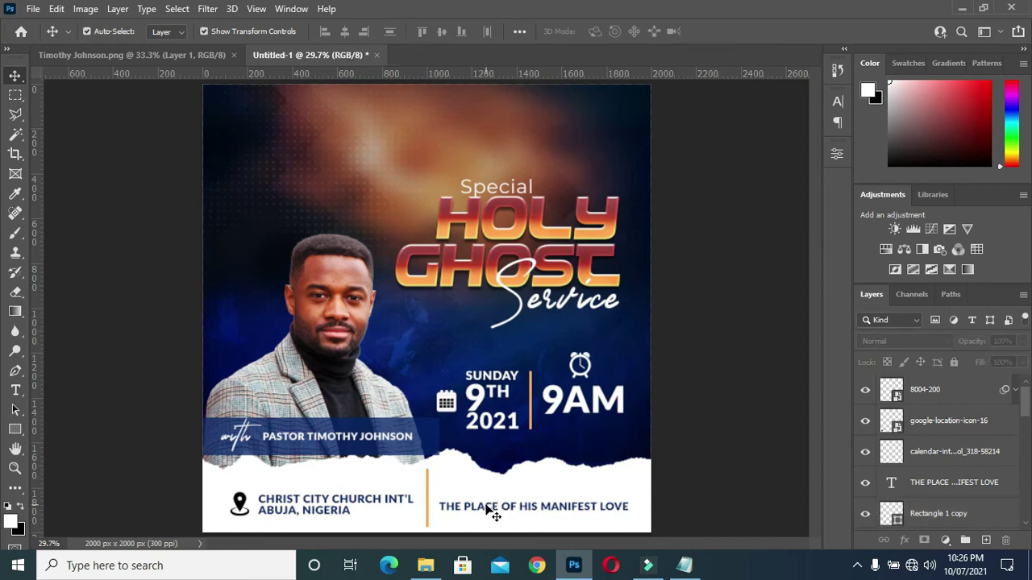
{"action": "left_click_drag", "start_coordinate": [489, 510], "coordinate": [486, 505]}
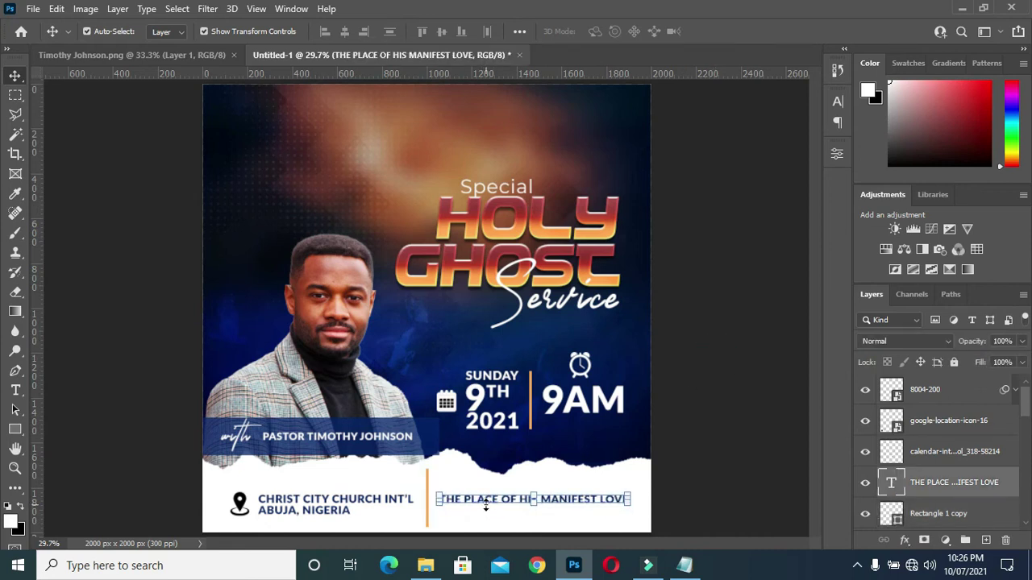
{"action": "left_click", "coordinate": [691, 467]}
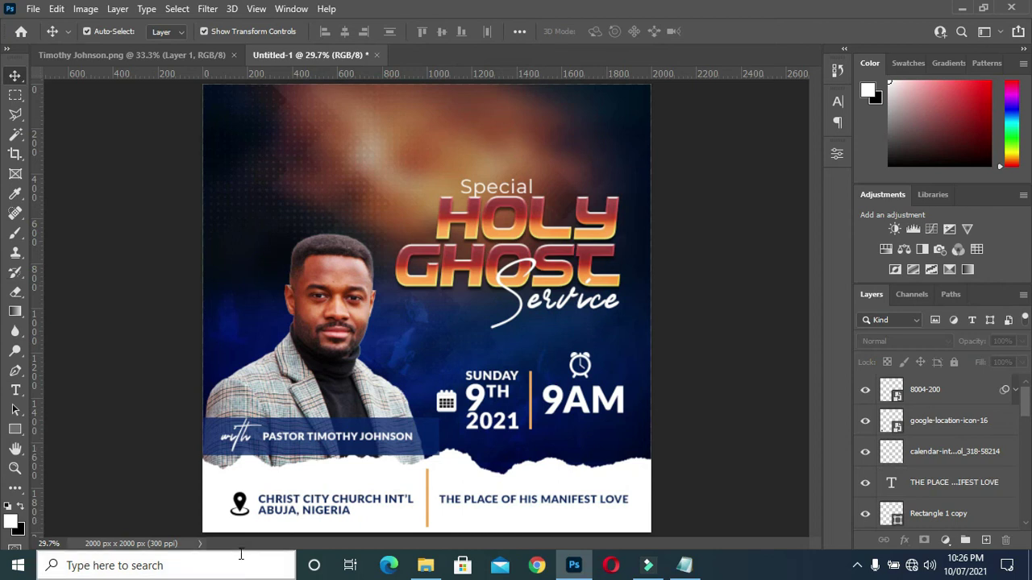
Step: Give the location pin a dark blue #010e52 Color Overlay sampled from the flyer
{"action": "left_click", "coordinate": [242, 508]}
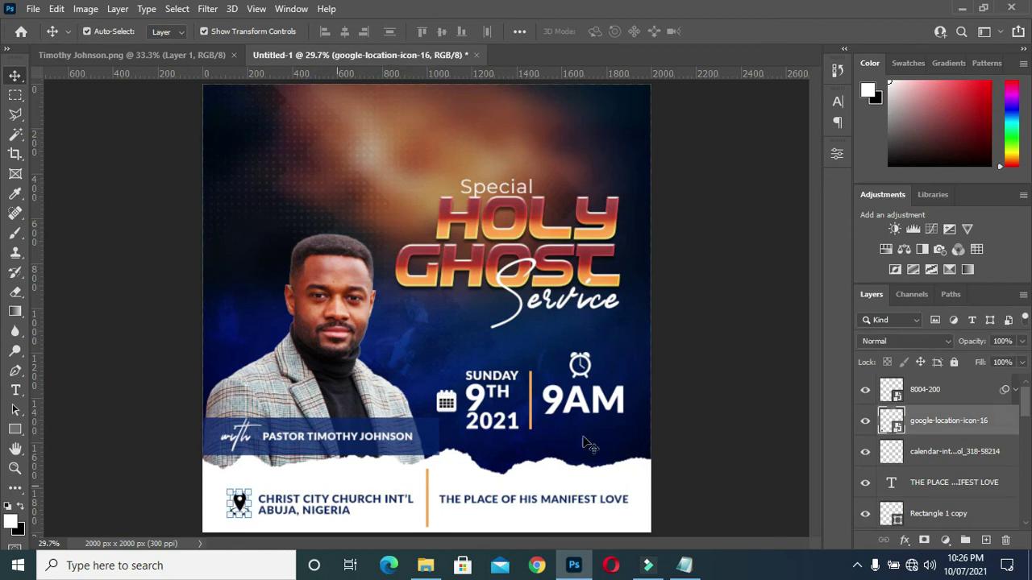
{"action": "double_click", "coordinate": [992, 421]}
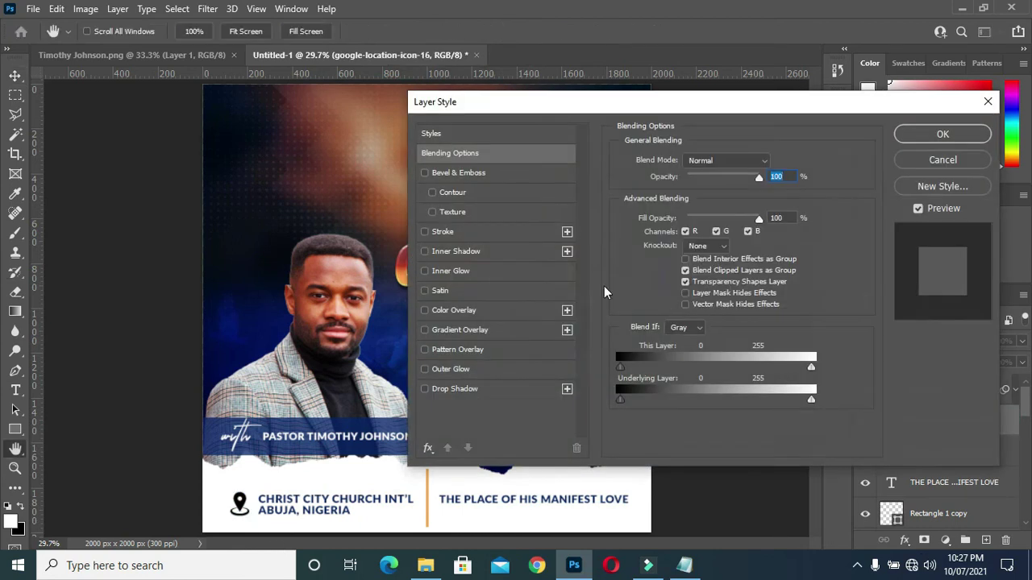
{"action": "left_click", "coordinate": [475, 311]}
{"action": "left_click", "coordinate": [772, 162]}
{"action": "left_click", "coordinate": [246, 350]}
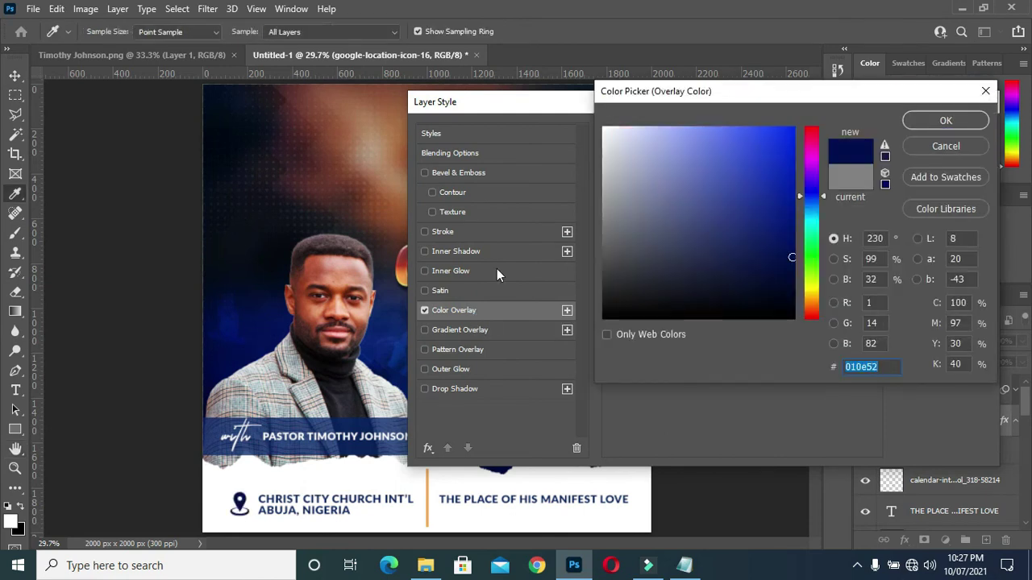
{"action": "left_click", "coordinate": [945, 121]}
{"action": "left_click", "coordinate": [942, 129]}
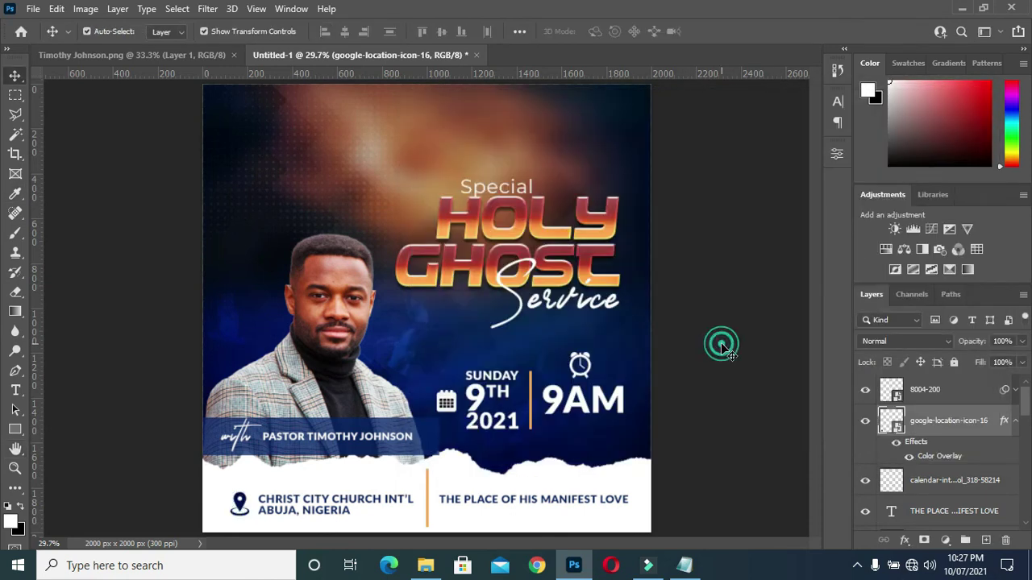
{"action": "left_click", "coordinate": [480, 506]}
{"action": "left_click", "coordinate": [370, 503]}
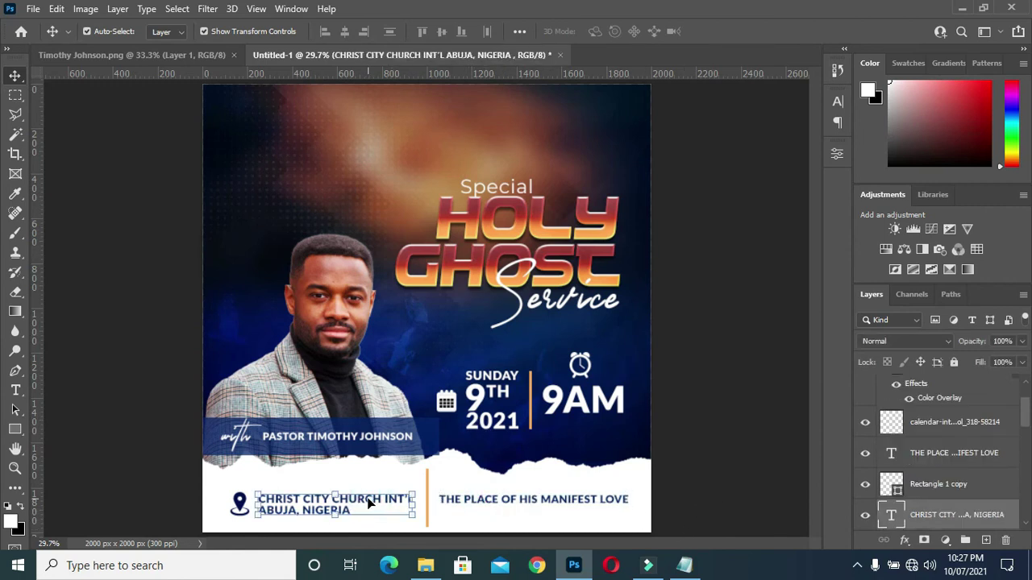
Step: Move a copy of the church address text to the flyer top and colour it white
{"action": "left_click_drag", "start_coordinate": [952, 515], "coordinate": [940, 377]}
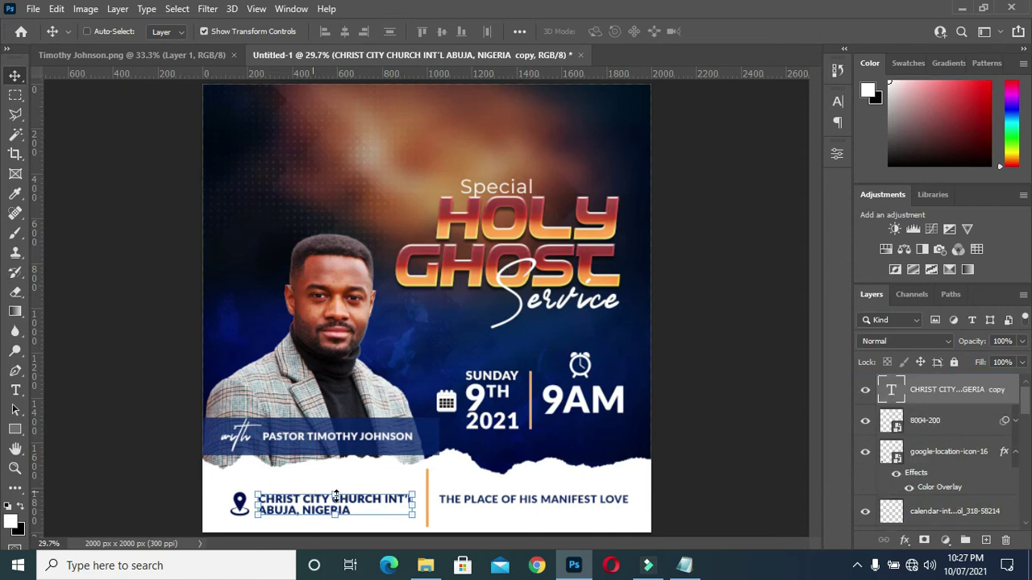
{"action": "left_click_drag", "start_coordinate": [358, 502], "coordinate": [461, 104]}
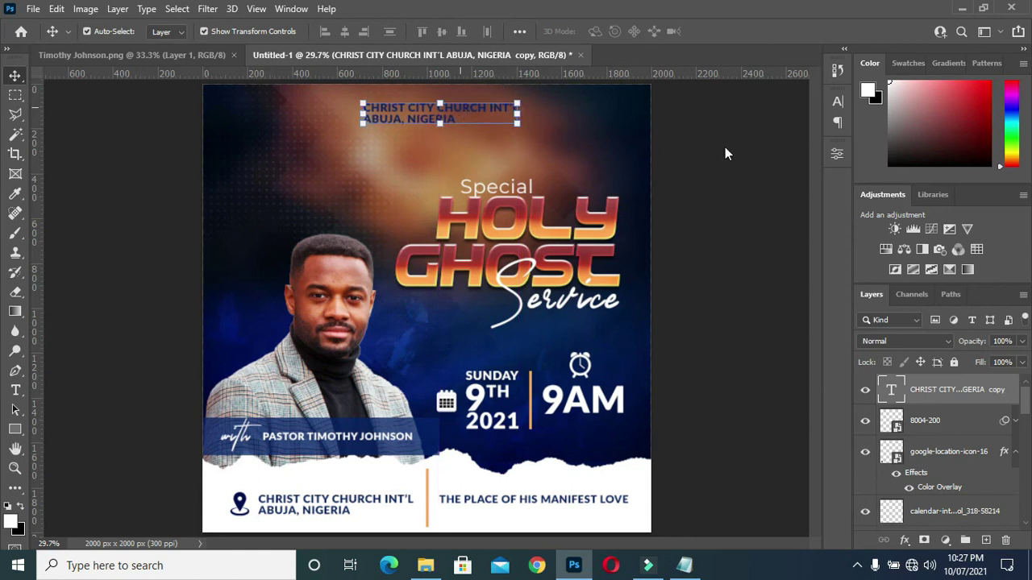
{"action": "left_click", "coordinate": [837, 102]}
{"action": "left_click", "coordinate": [796, 187]}
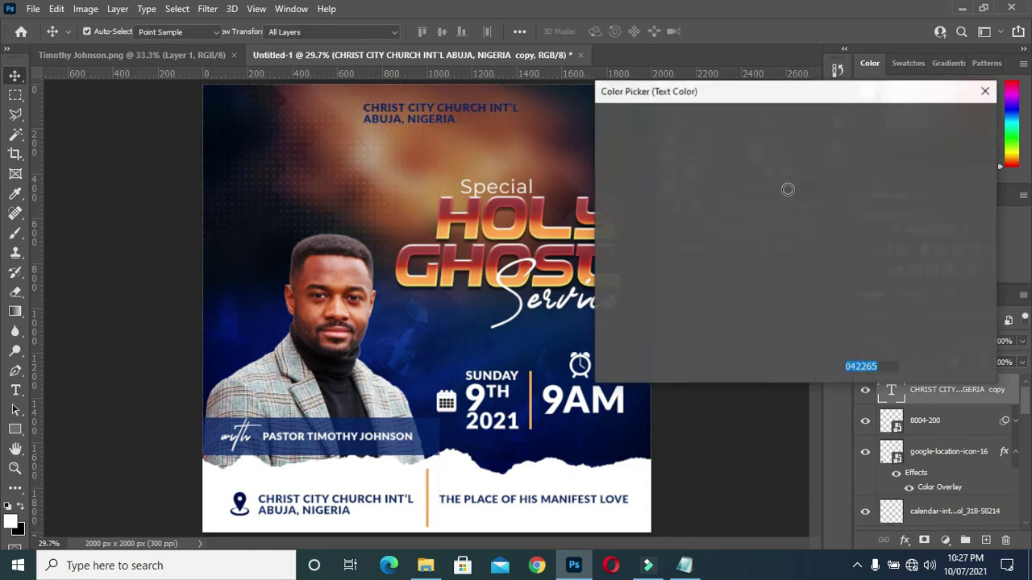
{"action": "left_click", "coordinate": [604, 127]}
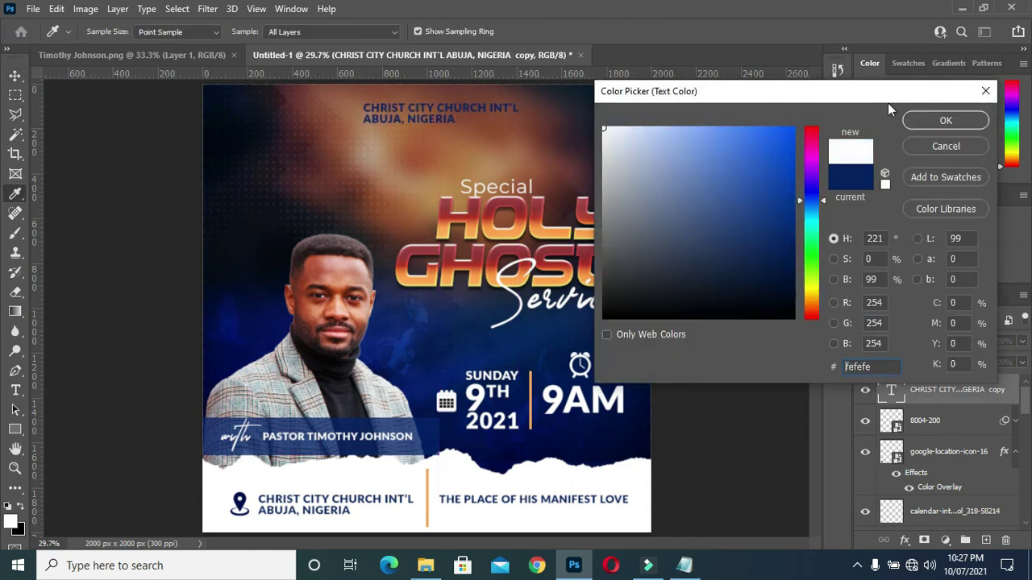
{"action": "left_click", "coordinate": [924, 121]}
{"action": "left_click", "coordinate": [795, 95]}
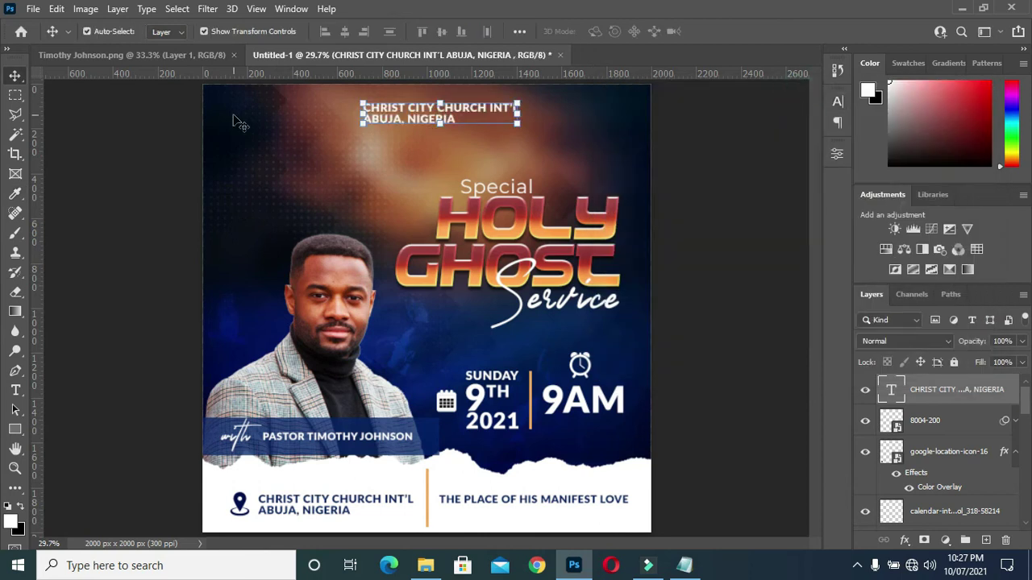
Step: Embed the Christ City logo, scale it down and place it top-left beside the church name
{"action": "left_click", "coordinate": [32, 10]}
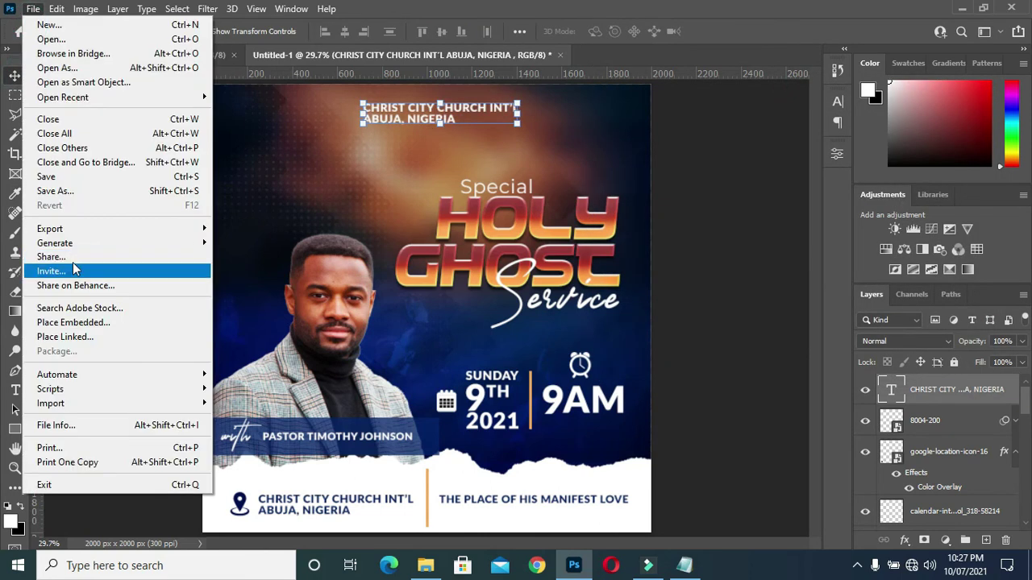
{"action": "left_click", "coordinate": [73, 322]}
{"action": "left_click_drag", "start_coordinate": [521, 403], "coordinate": [383, 263]}
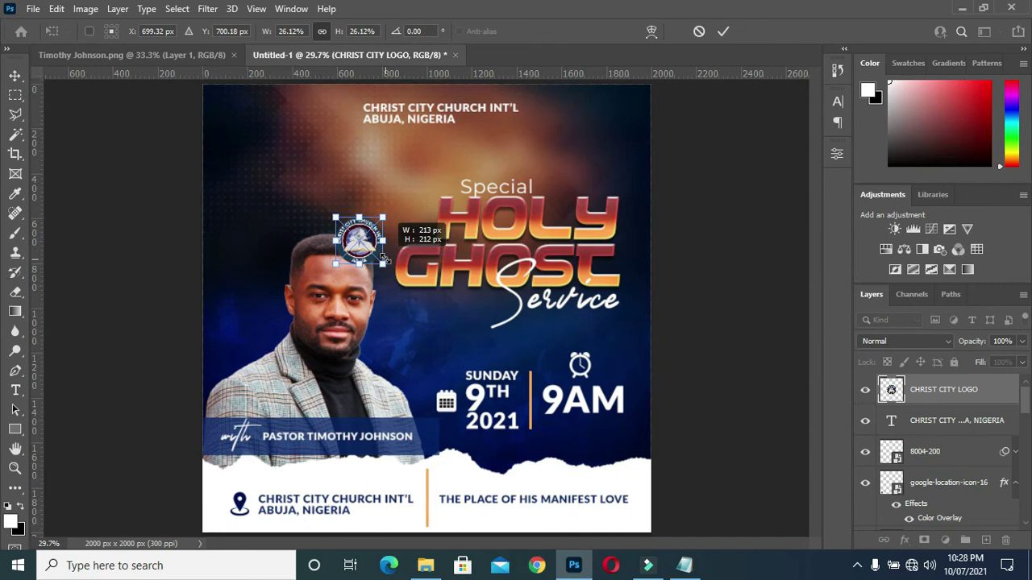
{"action": "left_click_drag", "start_coordinate": [366, 240], "coordinate": [320, 117]}
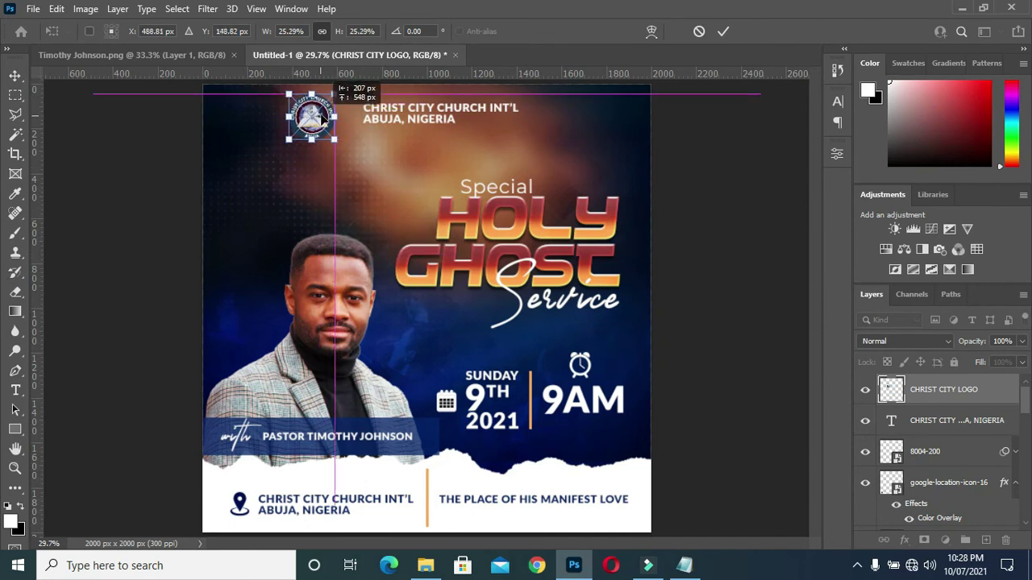
{"action": "left_click", "coordinate": [724, 31]}
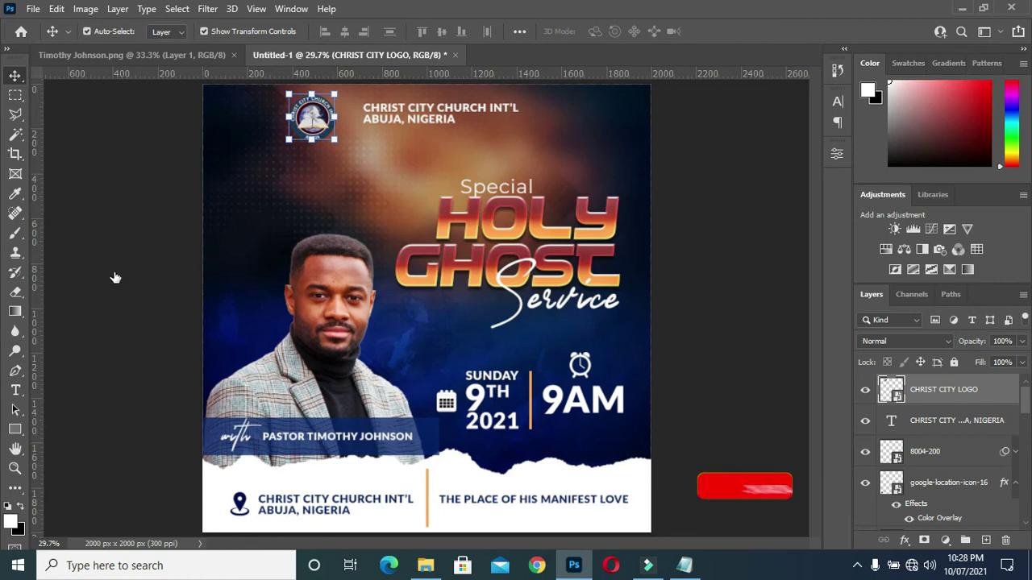
{"action": "key", "text": "alt+bracketleft"}
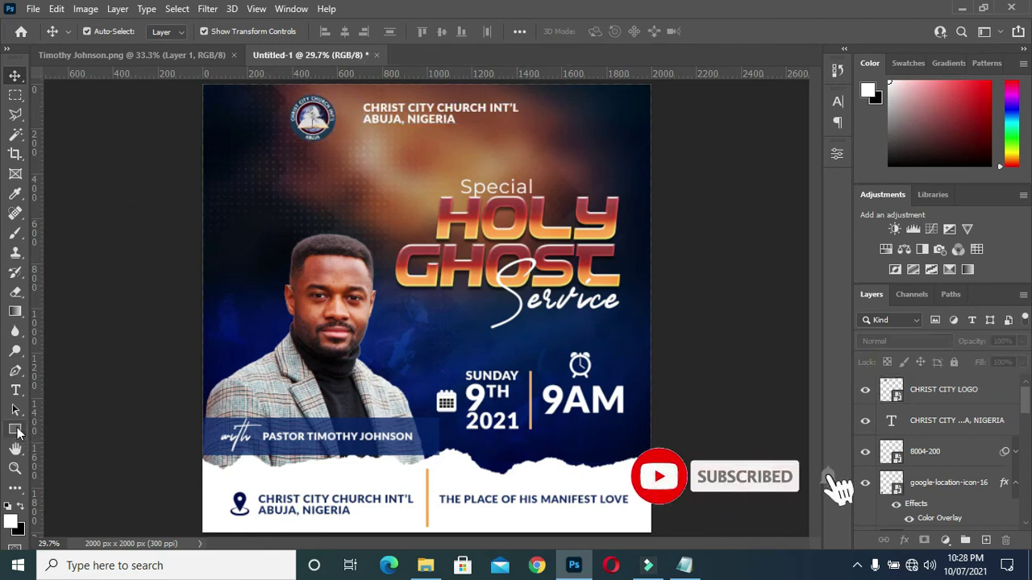
{"action": "left_click", "coordinate": [14, 429]}
Step: Draw a navy-filled rectangle over the logo at the flyer's top edge
{"action": "left_click", "coordinate": [56, 428]}
{"action": "mouse_move", "coordinate": [333, 130]}
{"action": "left_mouse_down"}
{"action": "mouse_move", "coordinate": [284, 92]}
{"action": "mouse_move", "coordinate": [281, 55]}
{"action": "left_mouse_up"}
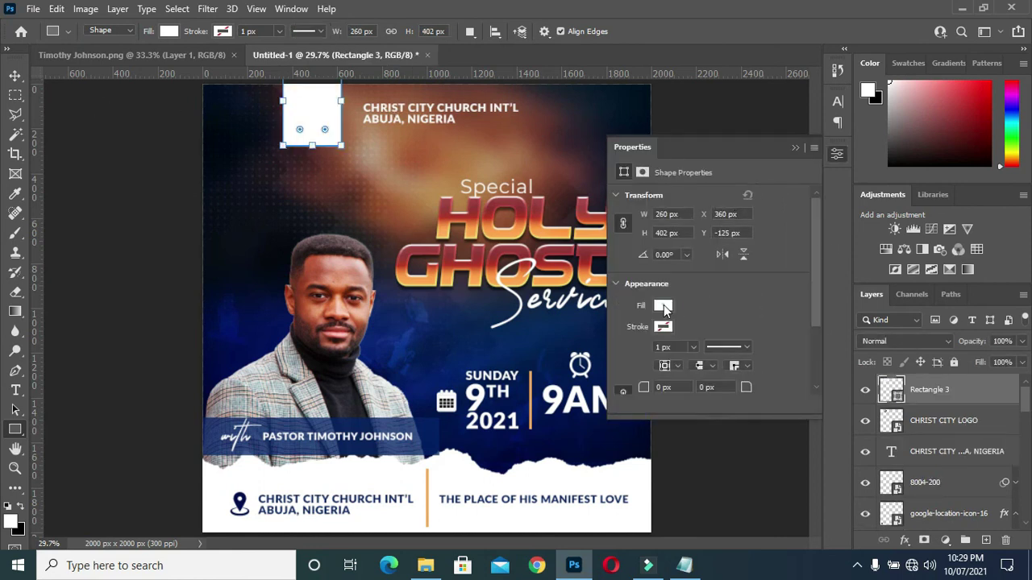
{"action": "left_click", "coordinate": [661, 306]}
{"action": "left_click", "coordinate": [653, 373]}
{"action": "left_click", "coordinate": [795, 146]}
{"action": "left_click", "coordinate": [15, 75]}
Step: Round the rectangle's bottom-right corner to 104 px and move it beneath the logo
{"action": "left_click", "coordinate": [838, 153]}
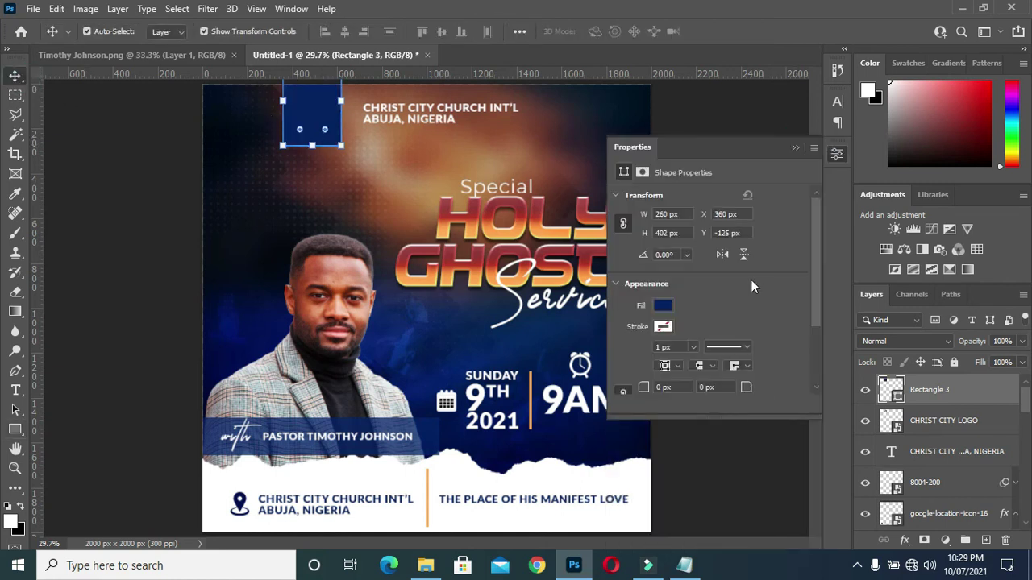
{"action": "left_click_drag", "start_coordinate": [813, 300], "coordinate": [814, 341]}
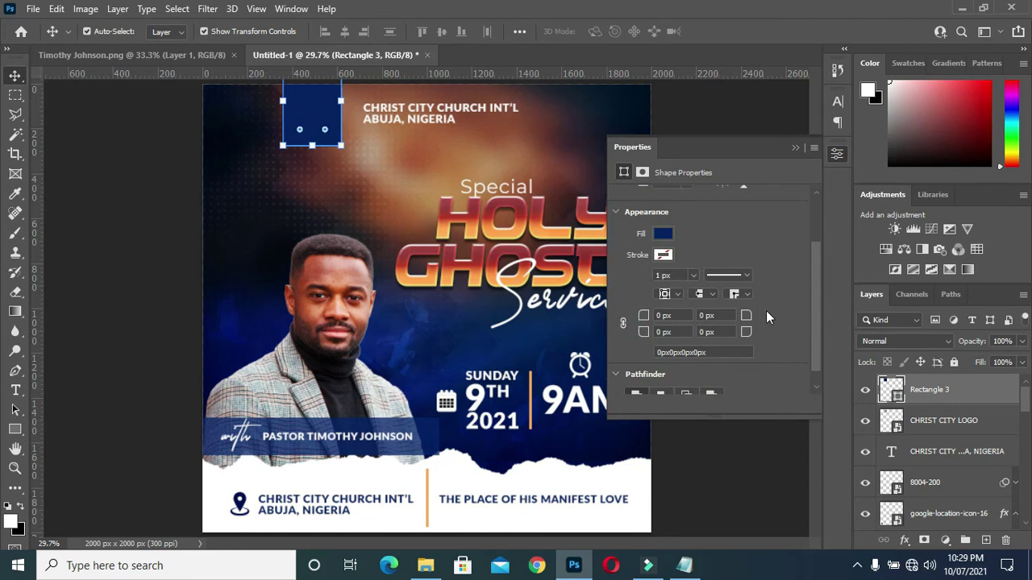
{"action": "key", "text": "ctrl+plus"}
{"action": "key", "text": "ctrl+plus"}
{"action": "left_click_drag", "start_coordinate": [745, 324], "coordinate": [823, 335]}
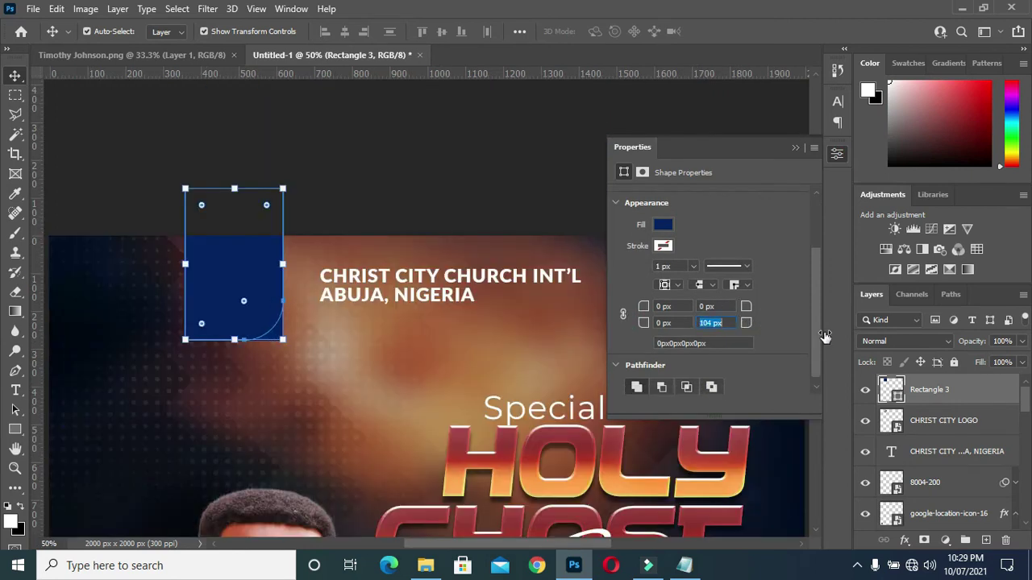
{"action": "left_click", "coordinate": [795, 148]}
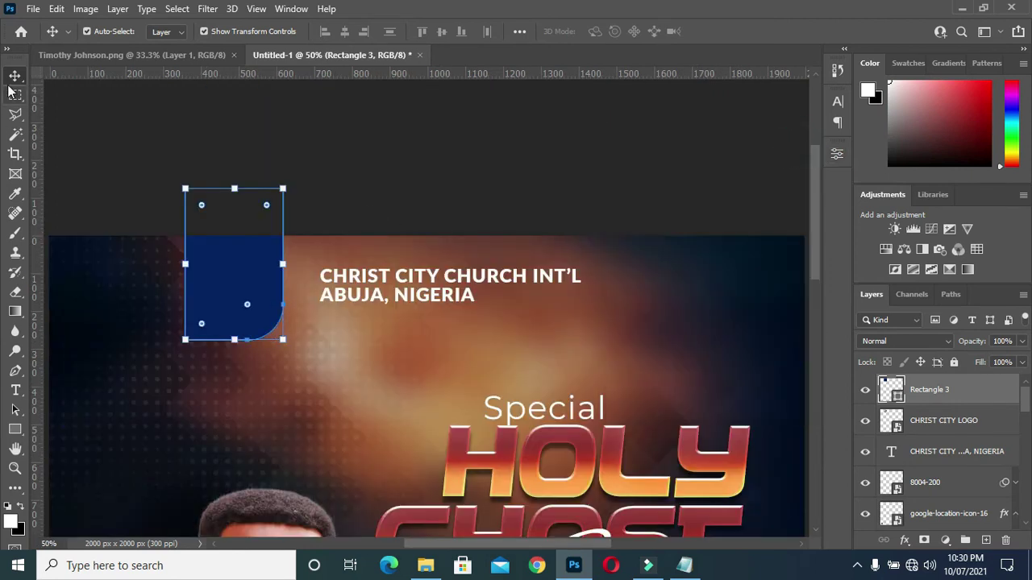
{"action": "left_click_drag", "start_coordinate": [948, 391], "coordinate": [914, 426]}
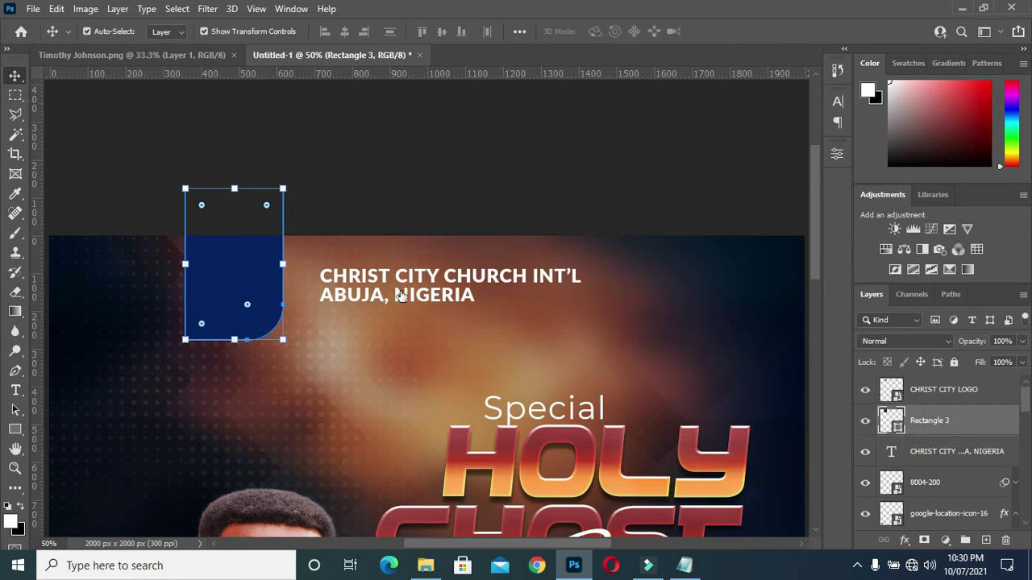
{"action": "key", "text": "Down"}
{"action": "key", "text": "Down"}
{"action": "key", "text": "Down"}
{"action": "key", "text": "Down"}
{"action": "key", "text": "Down"}
{"action": "key", "text": "Down"}
{"action": "key", "text": "Down"}
{"action": "key", "text": "Down"}
{"action": "key", "text": "Down"}
{"action": "key", "text": "Down"}
{"action": "key", "text": "Down"}
{"action": "key", "text": "Down"}
{"action": "key", "text": "Down"}
{"action": "key", "text": "Down"}
{"action": "key", "text": "Down"}
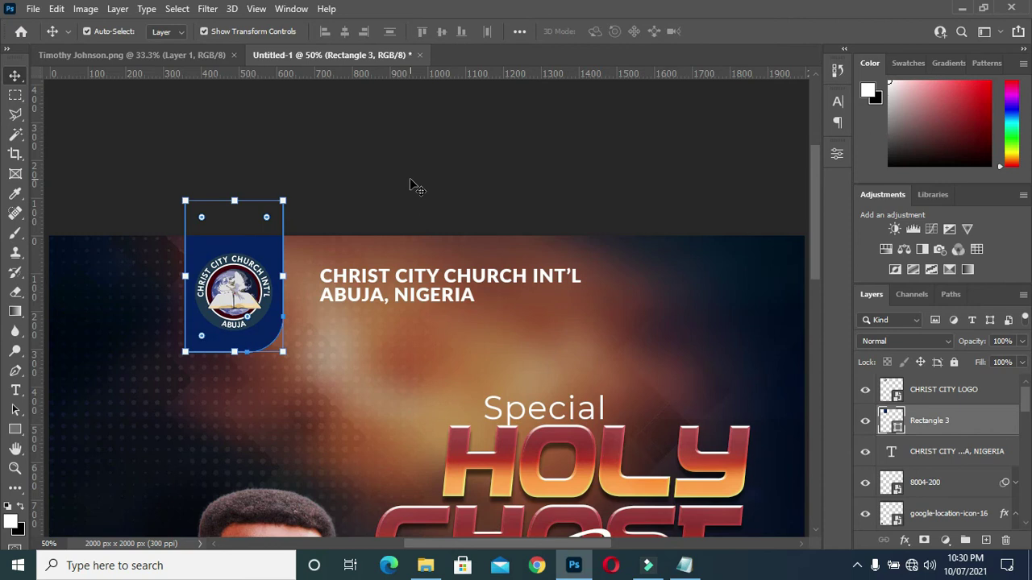
{"action": "left_click", "coordinate": [412, 187]}
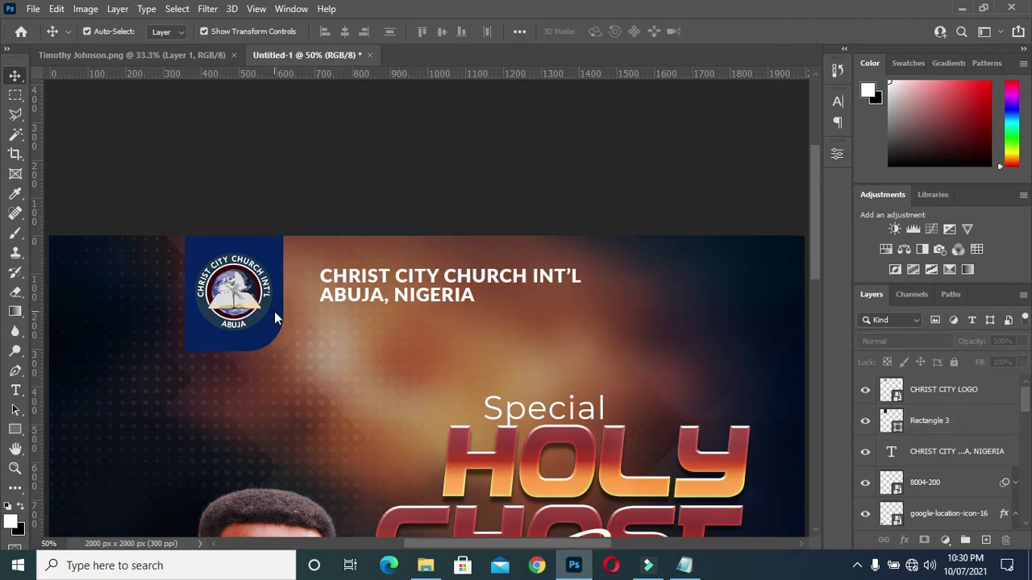
{"action": "key", "text": "ctrl+t"}
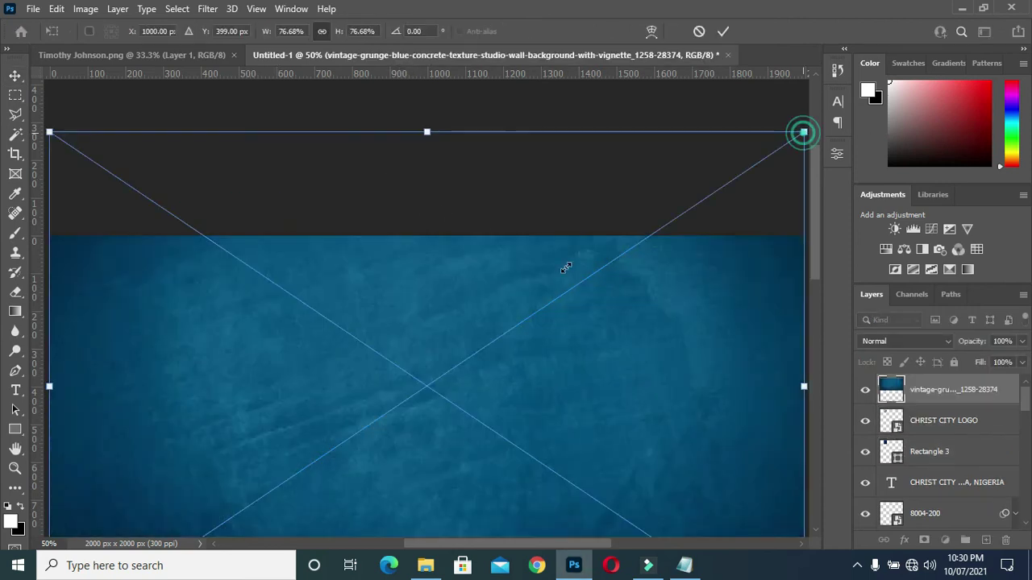
Step: Scale the blue grunge texture down and place it over the top-left logo tab
{"action": "left_click_drag", "start_coordinate": [803, 133], "coordinate": [341, 430]}
{"action": "left_click_drag", "start_coordinate": [240, 460], "coordinate": [520, 234]}
{"action": "left_click_drag", "start_coordinate": [628, 200], "coordinate": [506, 282]}
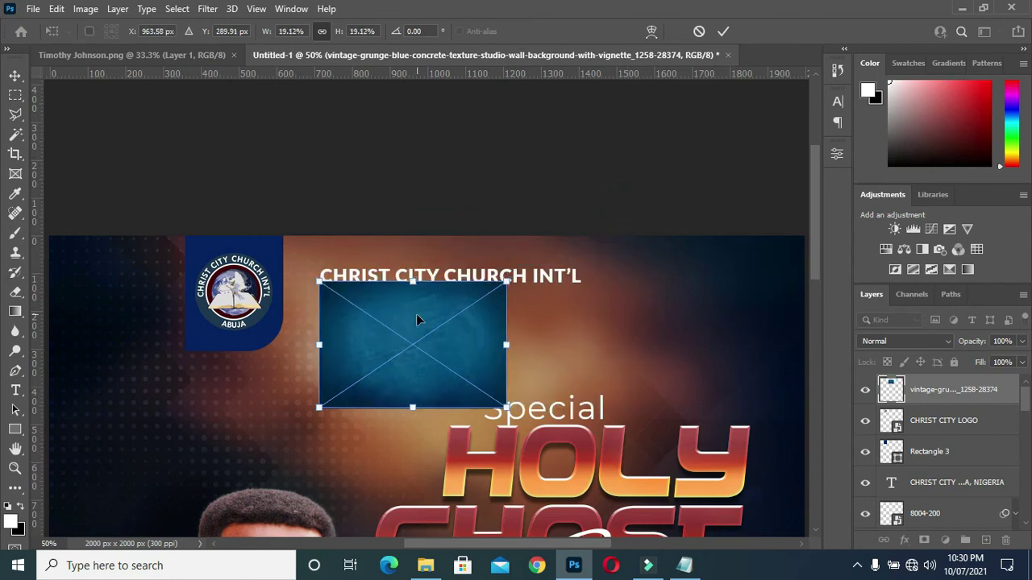
{"action": "left_click_drag", "start_coordinate": [416, 314], "coordinate": [239, 262]}
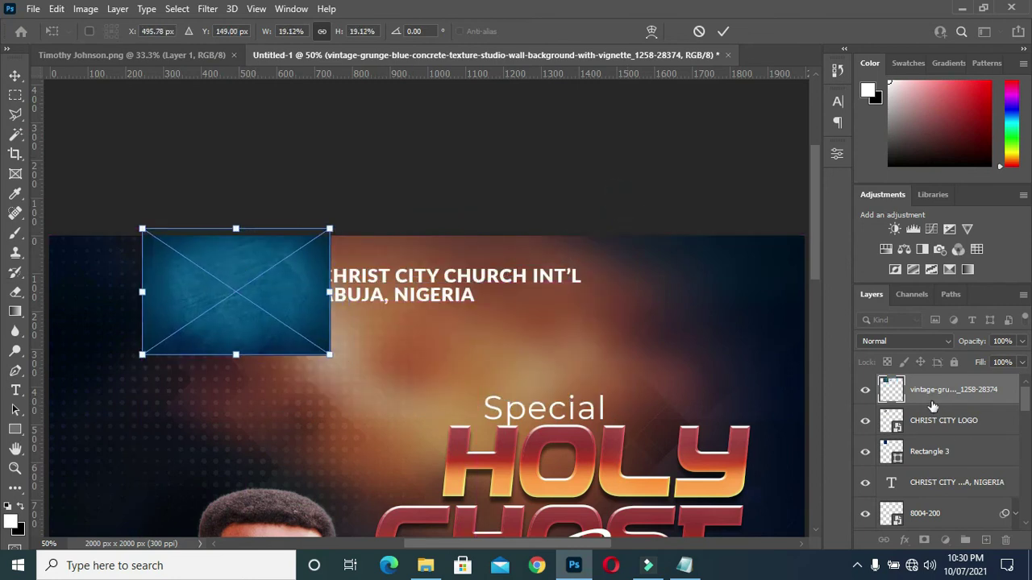
{"action": "key", "text": "Return"}
{"action": "key", "text": "ctrl+0"}
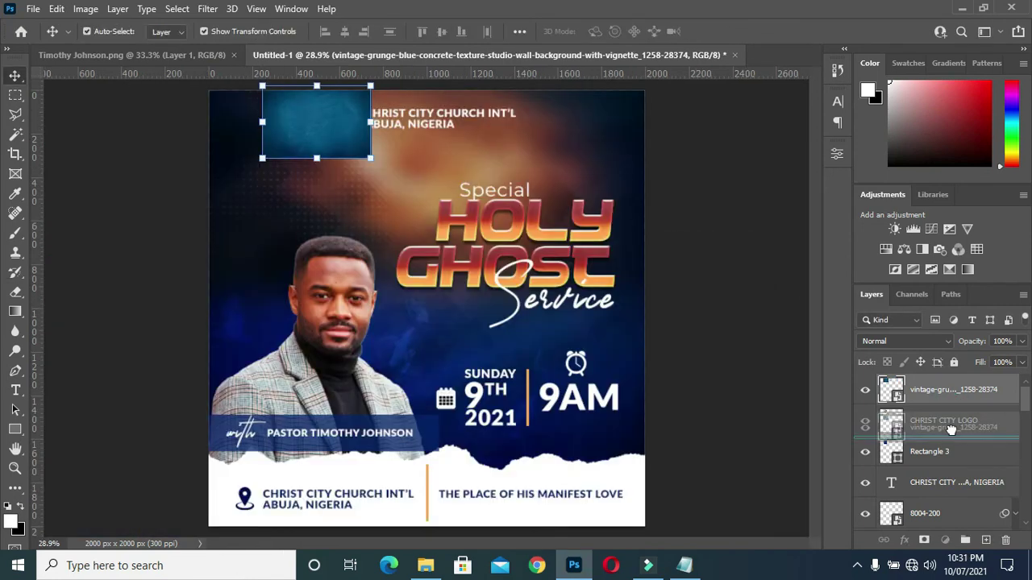
Step: Move the texture layer beneath the logo and clip it to the navy rectangle
{"action": "left_click_drag", "start_coordinate": [954, 395], "coordinate": [949, 429]}
{"action": "right_click", "coordinate": [942, 428]}
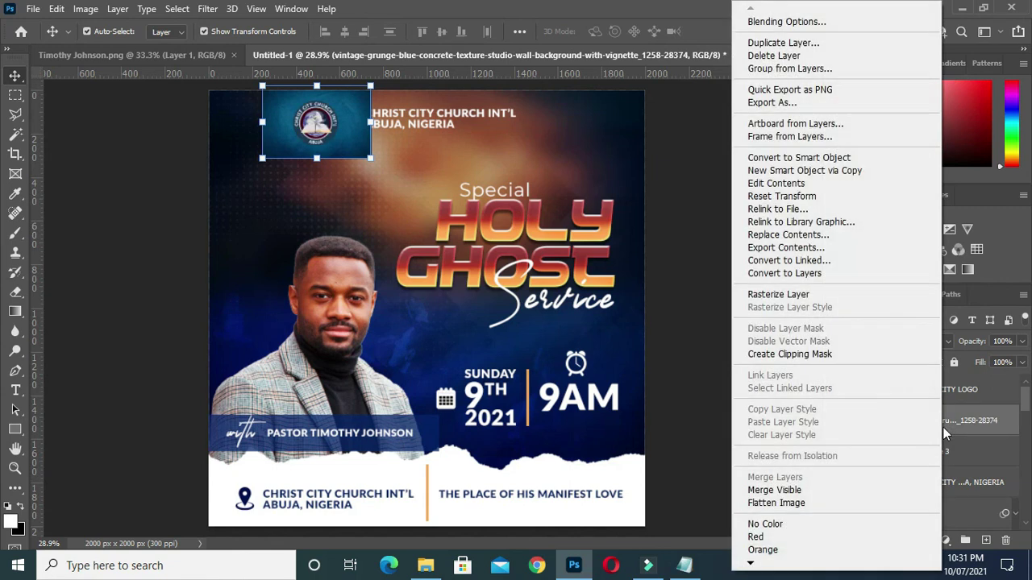
{"action": "left_click", "coordinate": [820, 355]}
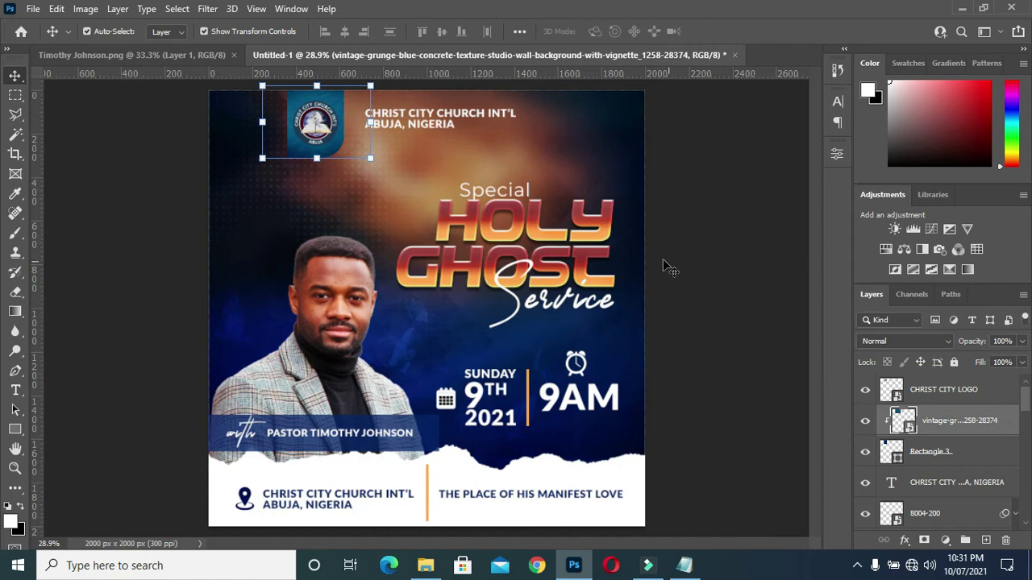
{"action": "left_click", "coordinate": [709, 246]}
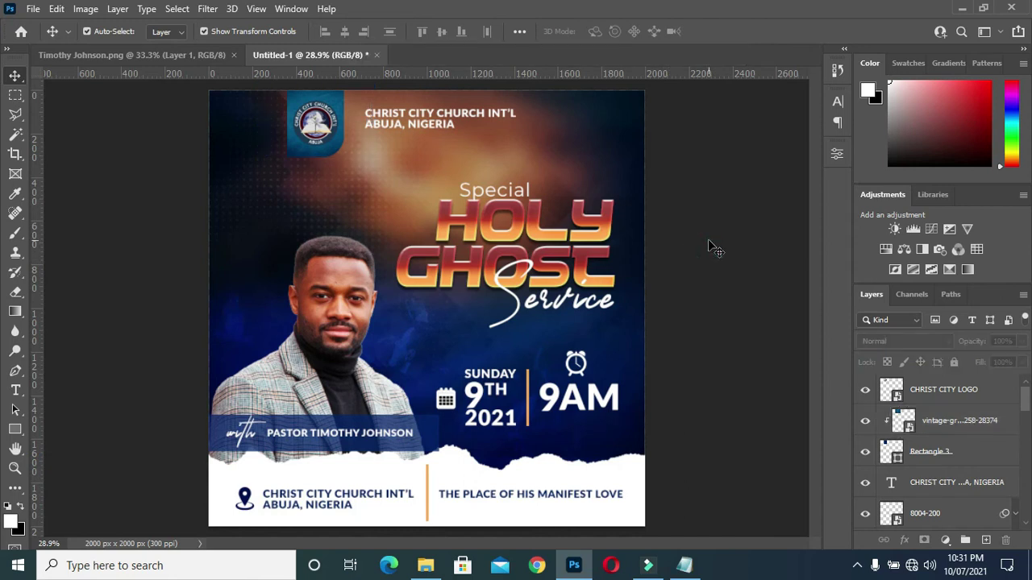
{"action": "left_click", "coordinate": [339, 159]}
{"action": "left_click", "coordinate": [904, 542]}
{"action": "left_click", "coordinate": [923, 536]}
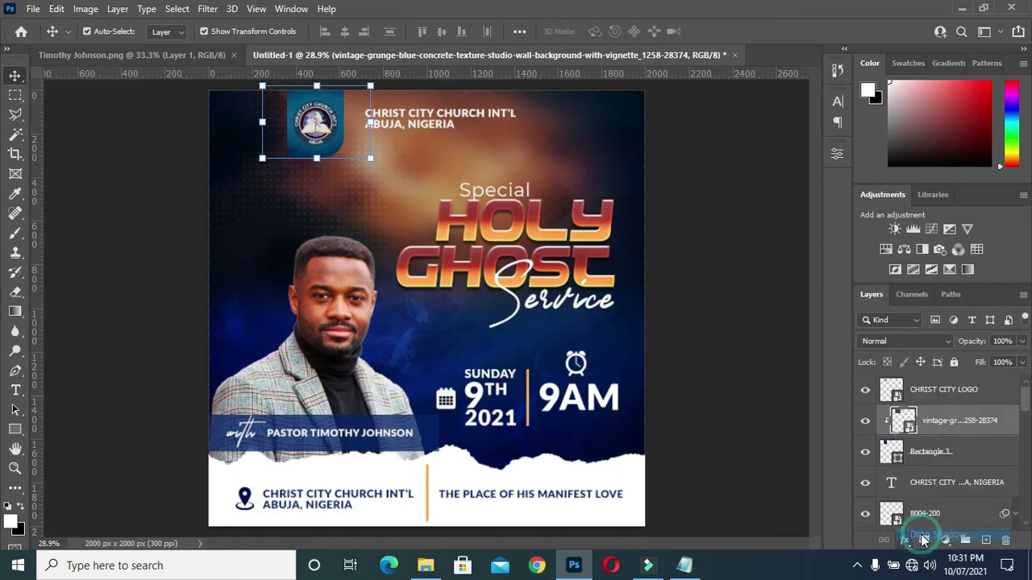
{"action": "left_click", "coordinate": [935, 456]}
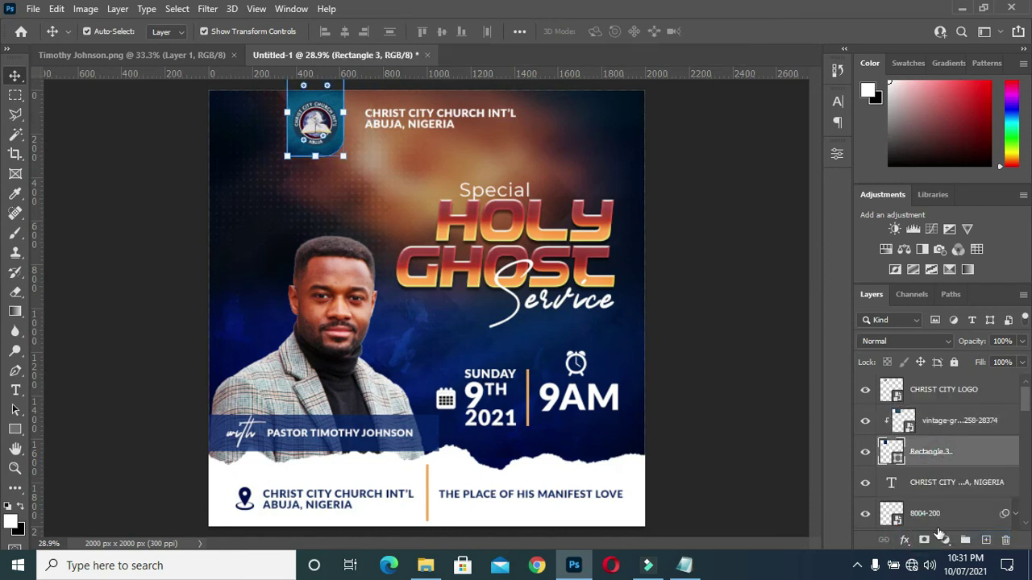
Step: Add a drop shadow to the Rectangle 3 logo tab
{"action": "left_click", "coordinate": [904, 541]}
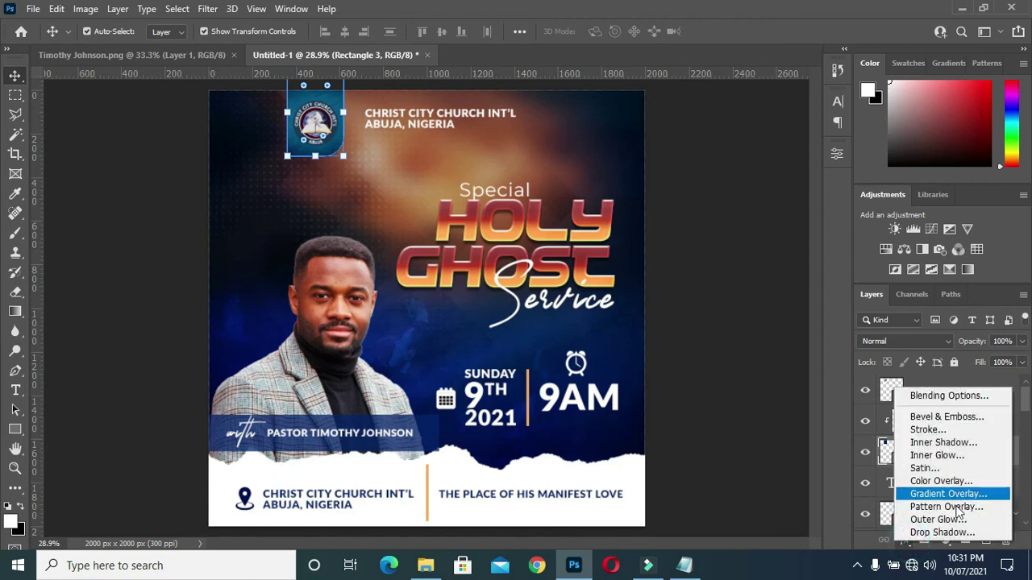
{"action": "left_click", "coordinate": [949, 533]}
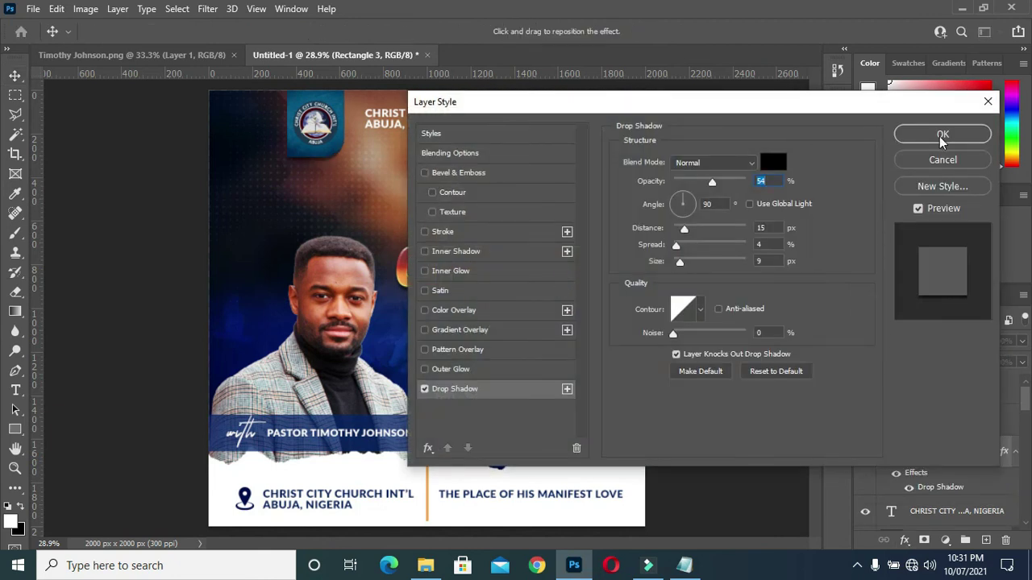
{"action": "left_click", "coordinate": [942, 134]}
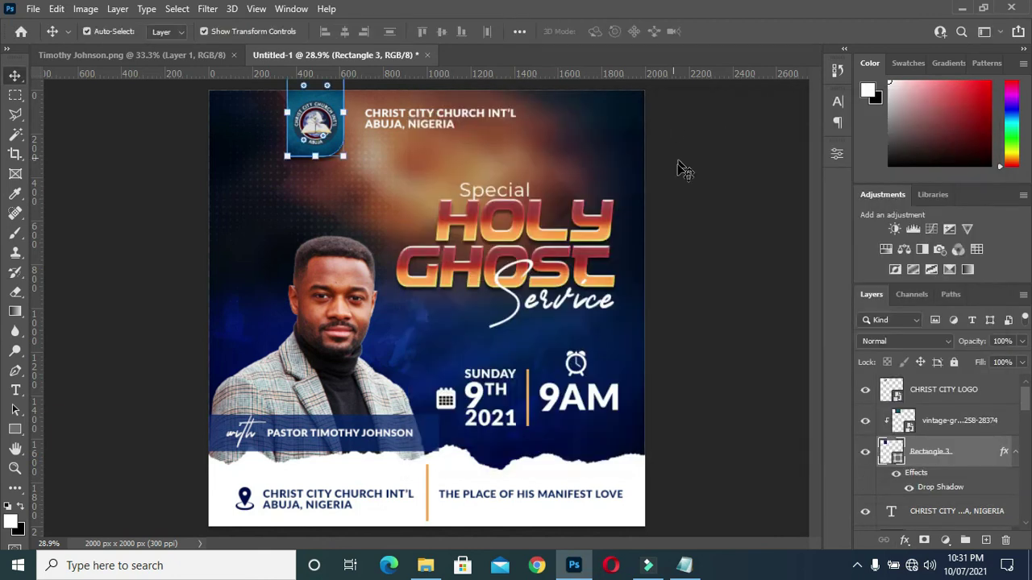
{"action": "left_click", "coordinate": [1015, 453]}
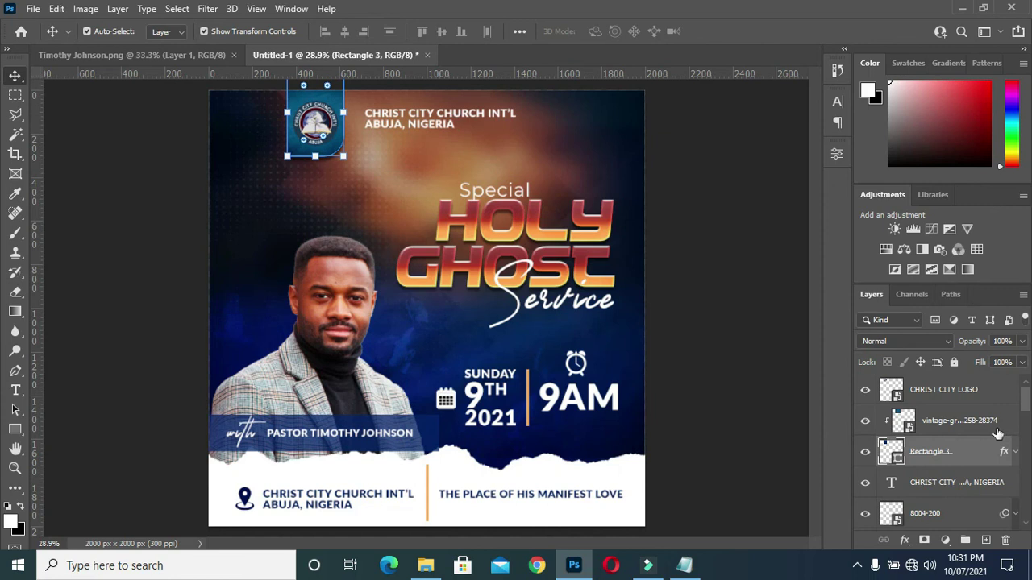
Step: Add a Hue/Saturation adjustment above the texture with Hue set to +42
{"action": "left_click", "coordinate": [988, 423]}
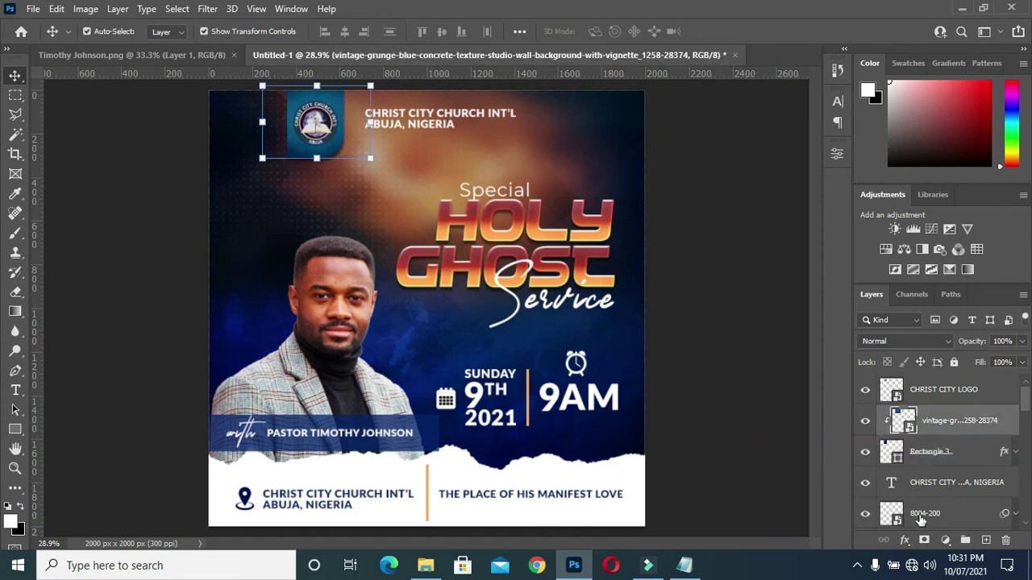
{"action": "left_click", "coordinate": [945, 540]}
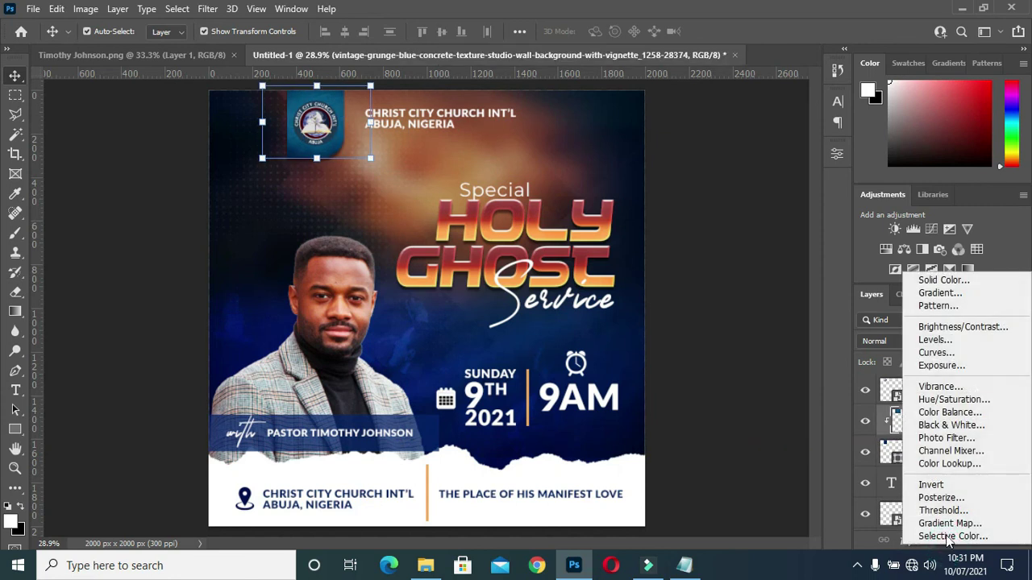
{"action": "left_click", "coordinate": [958, 401]}
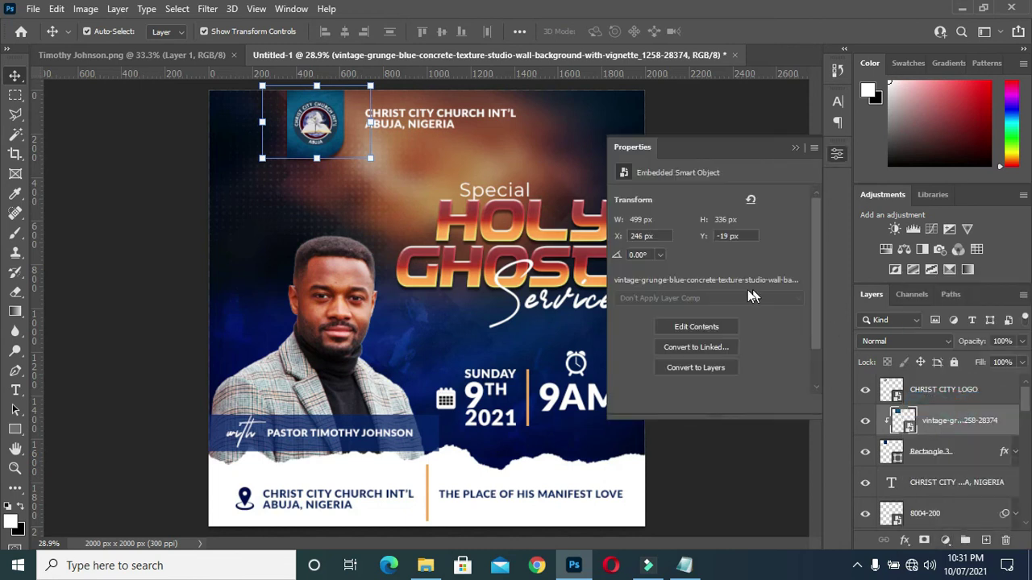
{"action": "left_click_drag", "start_coordinate": [710, 254], "coordinate": [722, 256]}
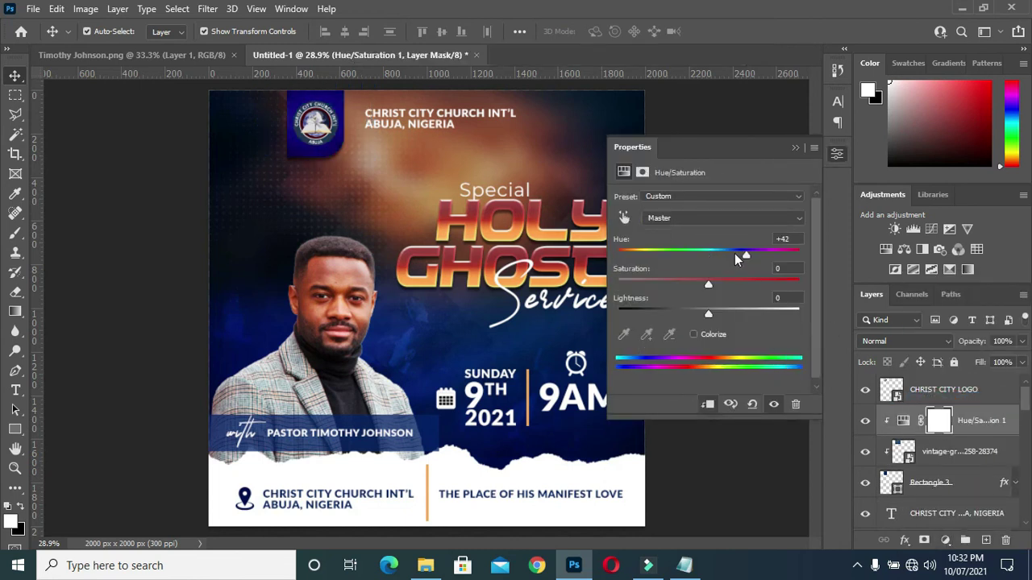
{"action": "left_click", "coordinate": [795, 150]}
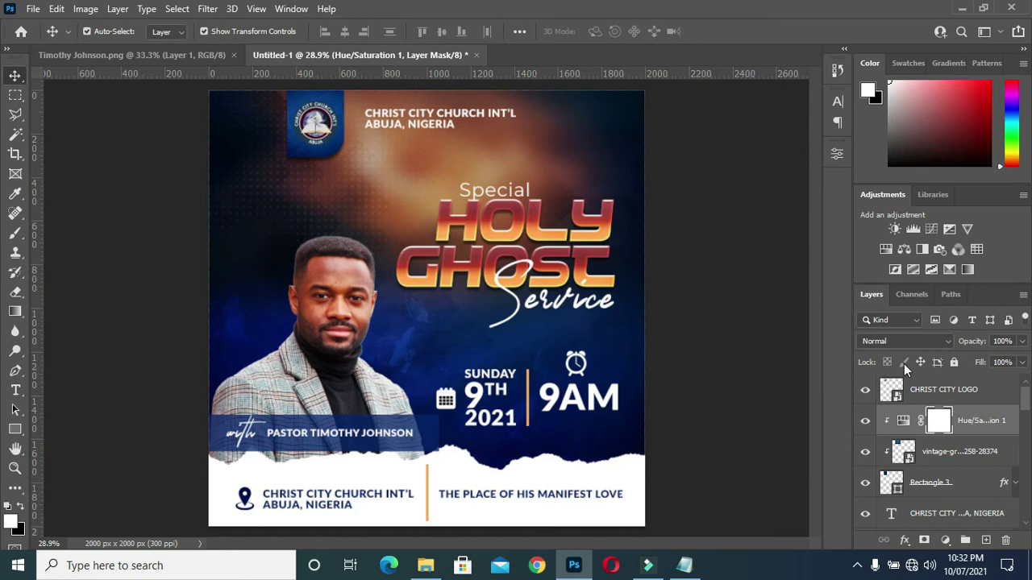
{"action": "scroll", "coordinate": [939, 404], "scroll_direction": "down", "scroll_amount": 2}
{"action": "scroll", "coordinate": [949, 442], "scroll_direction": "up", "scroll_amount": 1}
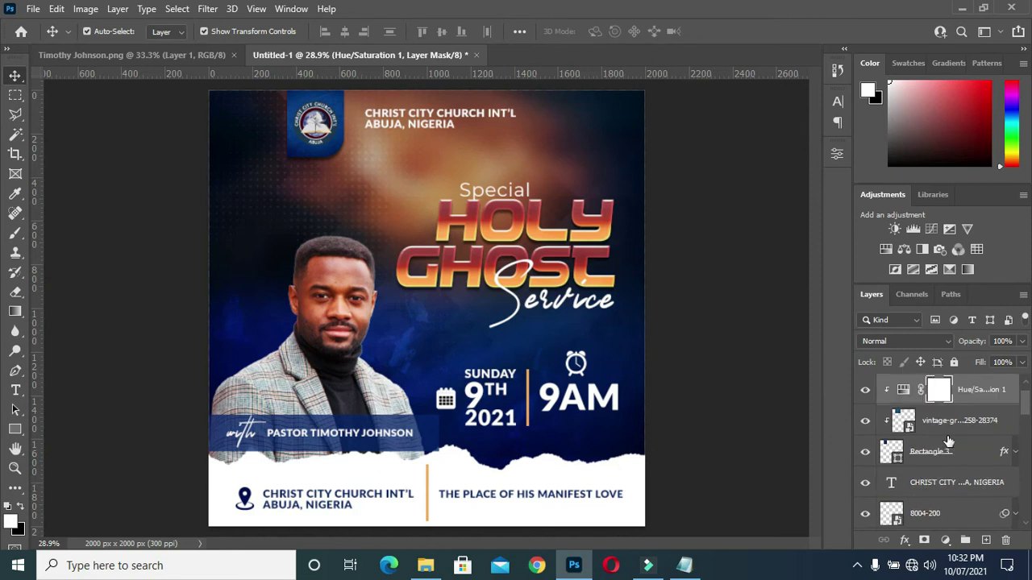
{"action": "scroll", "coordinate": [948, 442], "scroll_direction": "up", "scroll_amount": 1}
{"action": "left_click", "coordinate": [948, 389]}
{"action": "scroll", "coordinate": [956, 442], "scroll_direction": "down", "scroll_amount": 2}
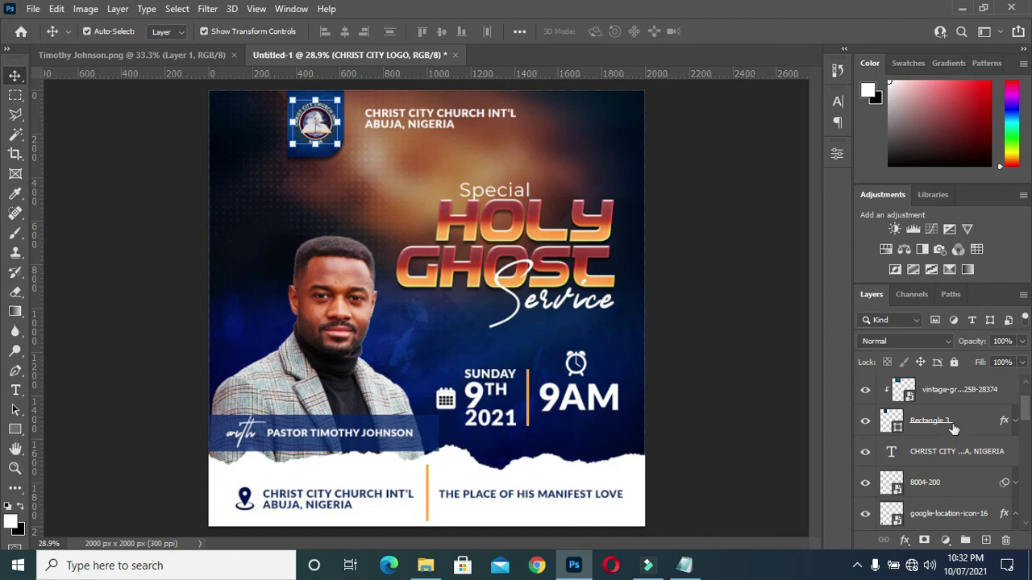
Step: Group the logo layers as 'logo' and move the CHRIST CITY text into it
{"action": "left_click", "coordinate": [929, 420], "text": "shift"}
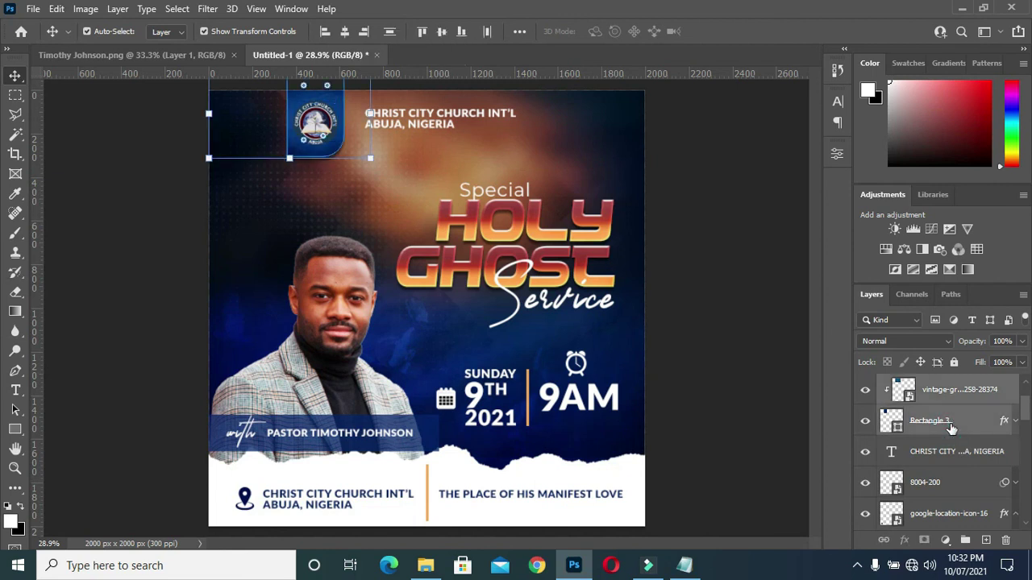
{"action": "key", "text": "ctrl+g"}
{"action": "type", "text": "logo"}
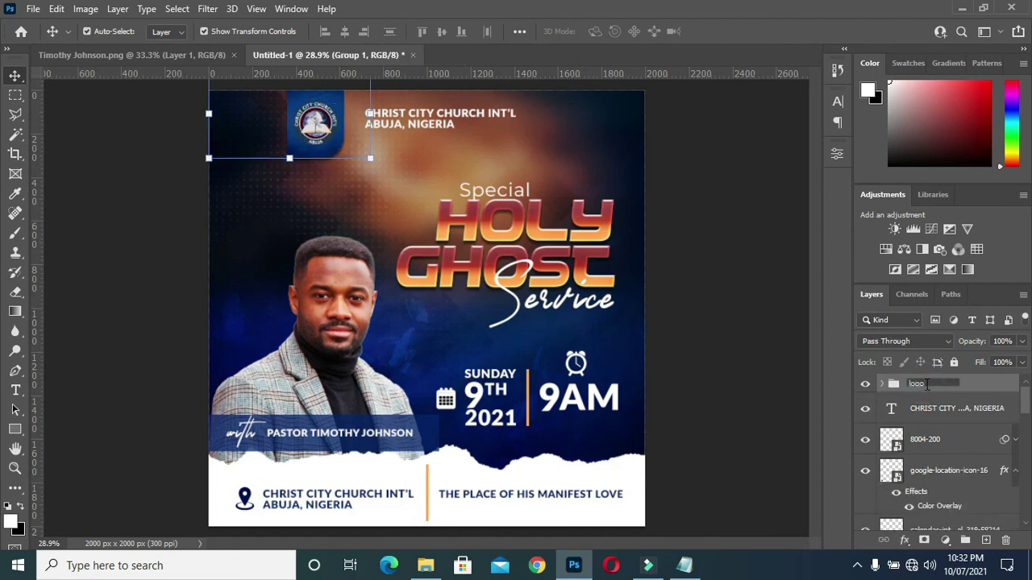
{"action": "key", "text": "Return"}
{"action": "left_click", "coordinate": [928, 409]}
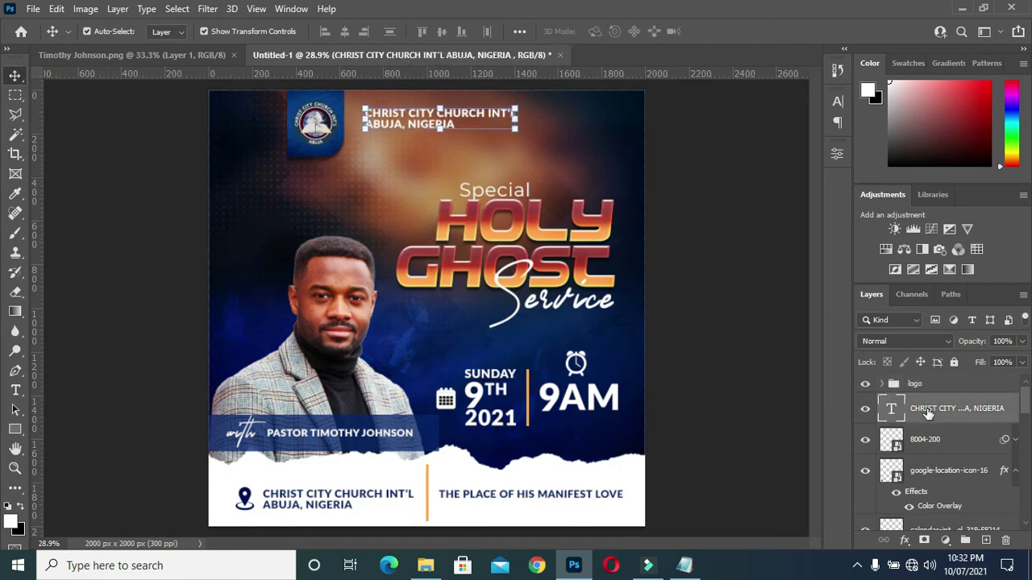
{"action": "left_click_drag", "start_coordinate": [927, 411], "coordinate": [915, 385]}
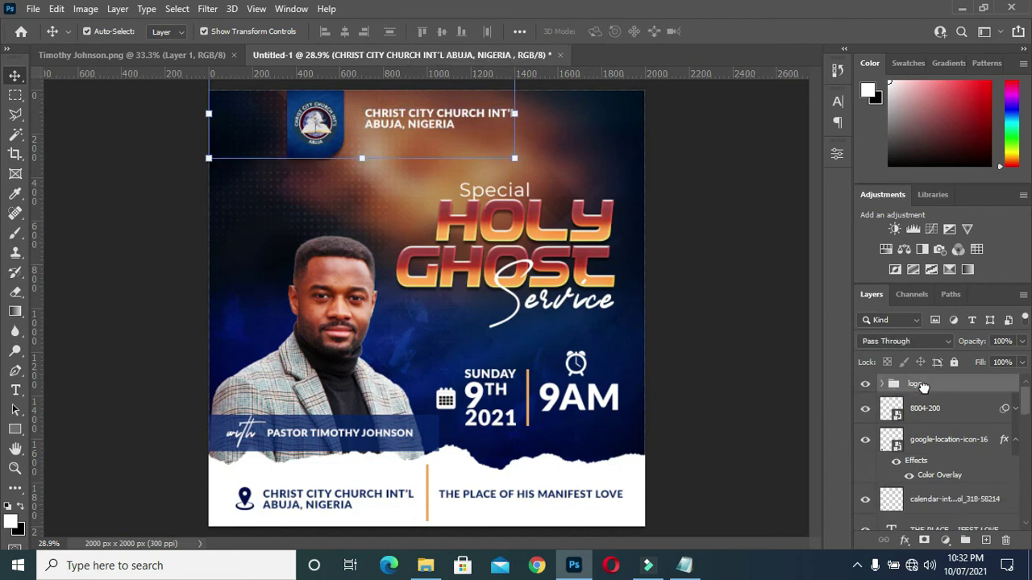
Step: Collapse the location icon's effects list and scroll down to the Special text layer
{"action": "left_click", "coordinate": [749, 365]}
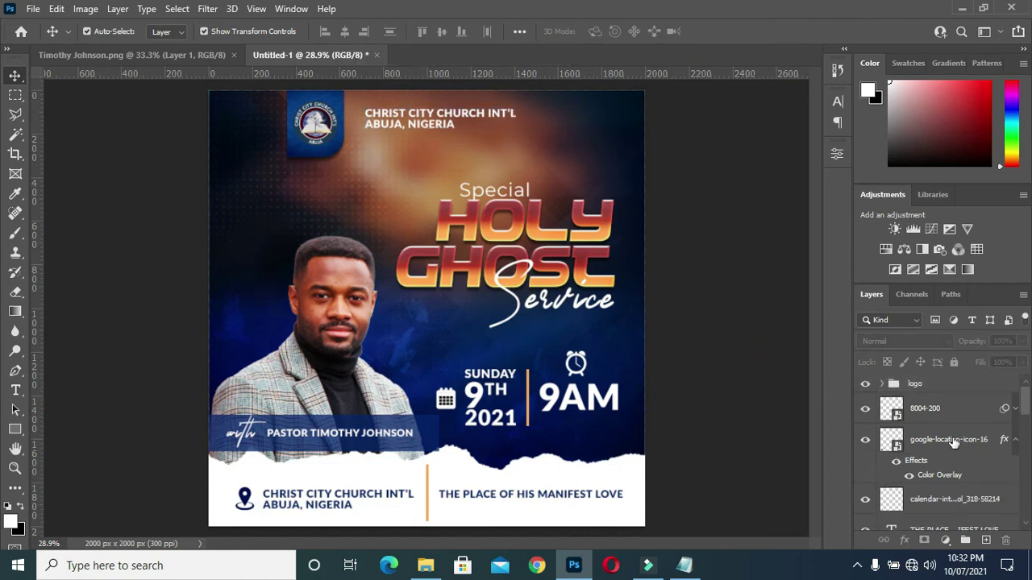
{"action": "scroll", "coordinate": [954, 443], "scroll_direction": "down", "scroll_amount": 1}
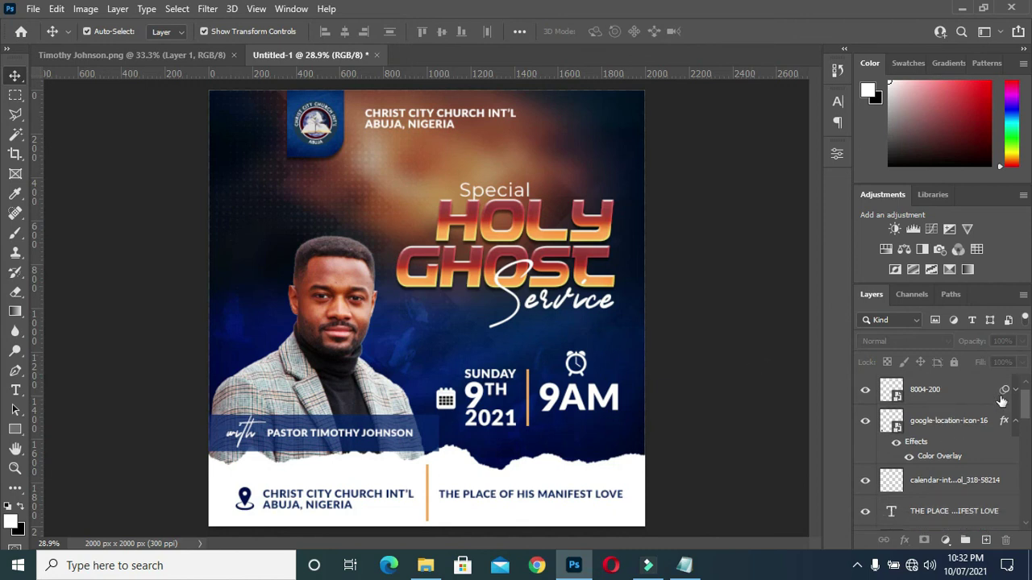
{"action": "left_click", "coordinate": [1017, 422]}
{"action": "scroll", "coordinate": [947, 452], "scroll_direction": "down", "scroll_amount": 1}
{"action": "scroll", "coordinate": [943, 468], "scroll_direction": "down", "scroll_amount": 1}
{"action": "scroll", "coordinate": [939, 500], "scroll_direction": "down", "scroll_amount": 3}
{"action": "scroll", "coordinate": [941, 495], "scroll_direction": "down", "scroll_amount": 1}
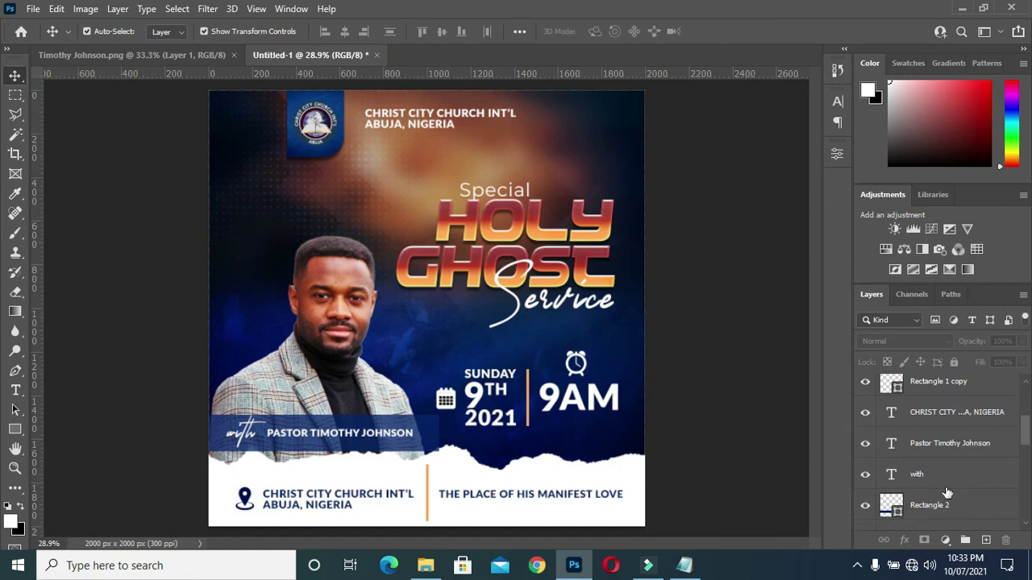
{"action": "scroll", "coordinate": [943, 495], "scroll_direction": "down", "scroll_amount": 1}
{"action": "scroll", "coordinate": [944, 494], "scroll_direction": "down", "scroll_amount": 3}
{"action": "scroll", "coordinate": [944, 490], "scroll_direction": "down", "scroll_amount": 2}
{"action": "left_click", "coordinate": [941, 468]}
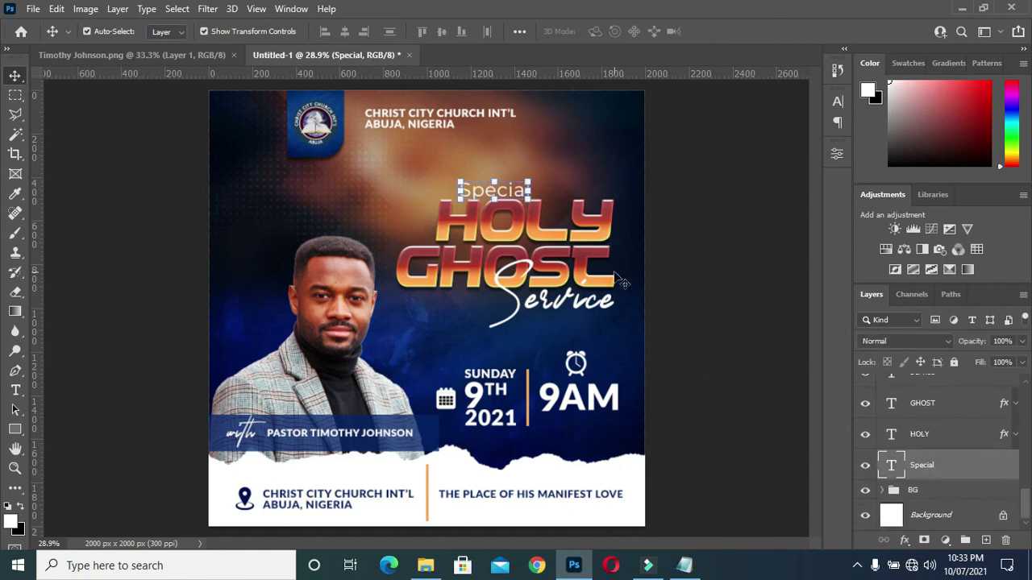
Step: Duplicate the Special text layer and move the copy up toward the church name
{"action": "key", "text": "ctrl+j"}
{"action": "left_click_drag", "start_coordinate": [938, 470], "coordinate": [933, 501]}
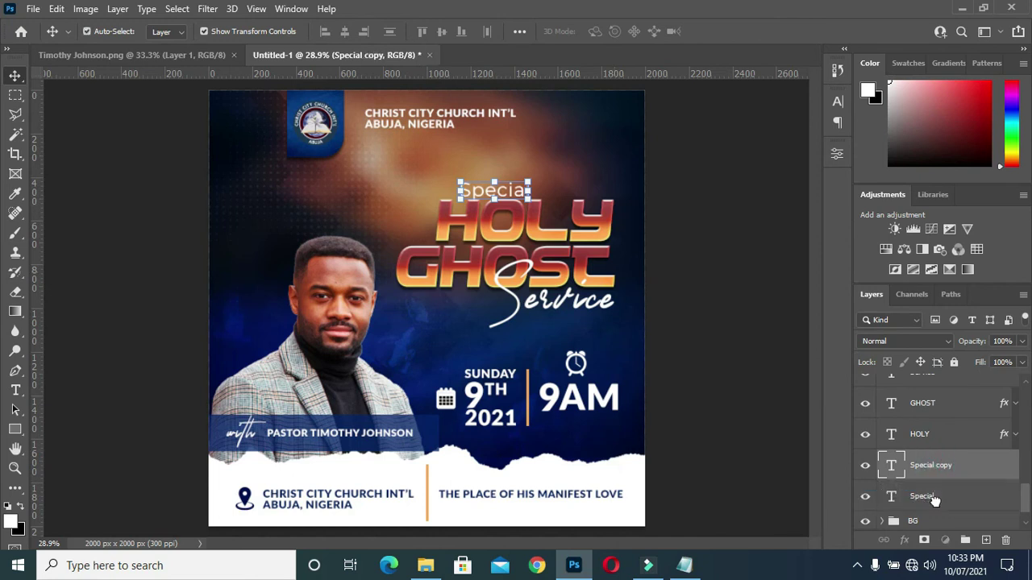
{"action": "left_click_drag", "start_coordinate": [500, 193], "coordinate": [438, 161]}
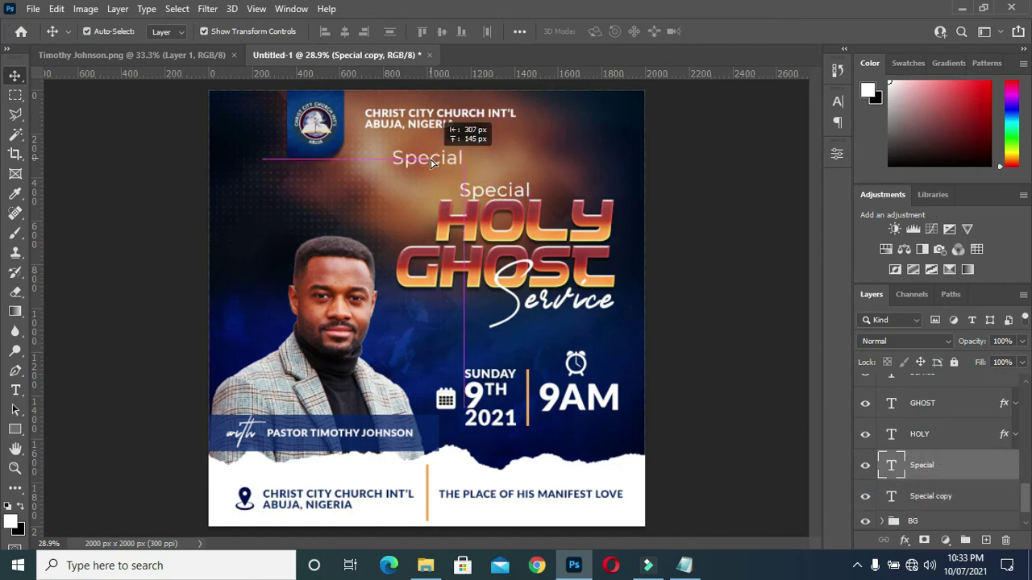
Step: Change the copied text to 'PRESENT:' and reduce it to 14 pt
{"action": "key", "text": "t"}
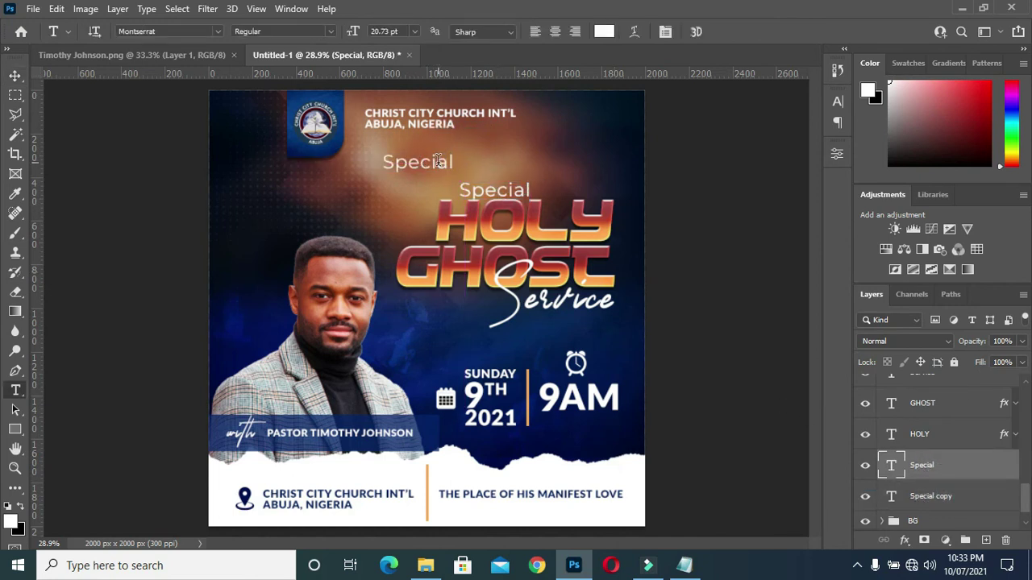
{"action": "left_click", "coordinate": [439, 163]}
{"action": "key", "text": "ctrl+a"}
{"action": "key", "text": "BackSpace"}
{"action": "type", "text": "PRESENT"}
{"action": "left_click", "coordinate": [722, 31]}
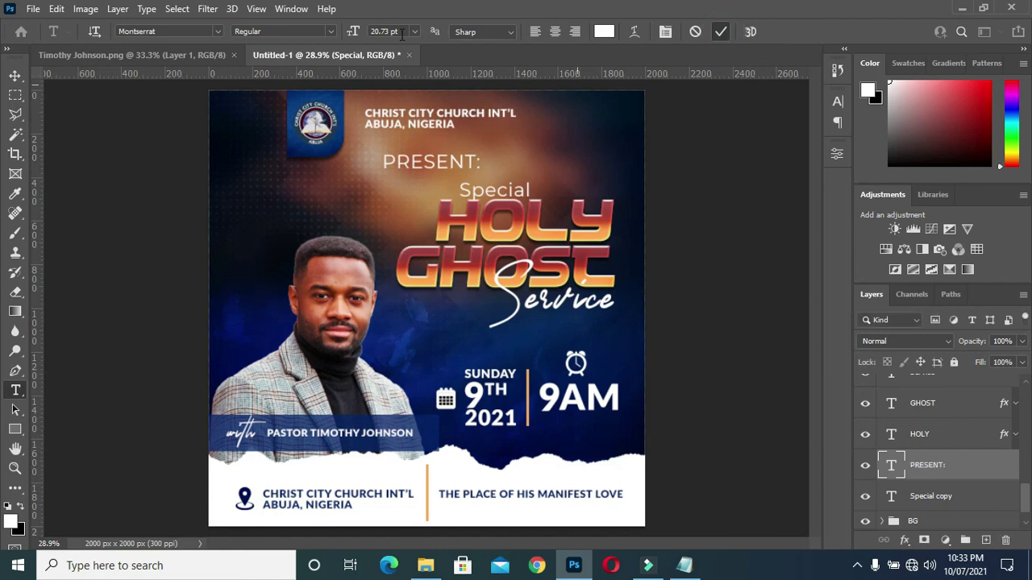
{"action": "left_click_drag", "start_coordinate": [355, 37], "coordinate": [353, 31]}
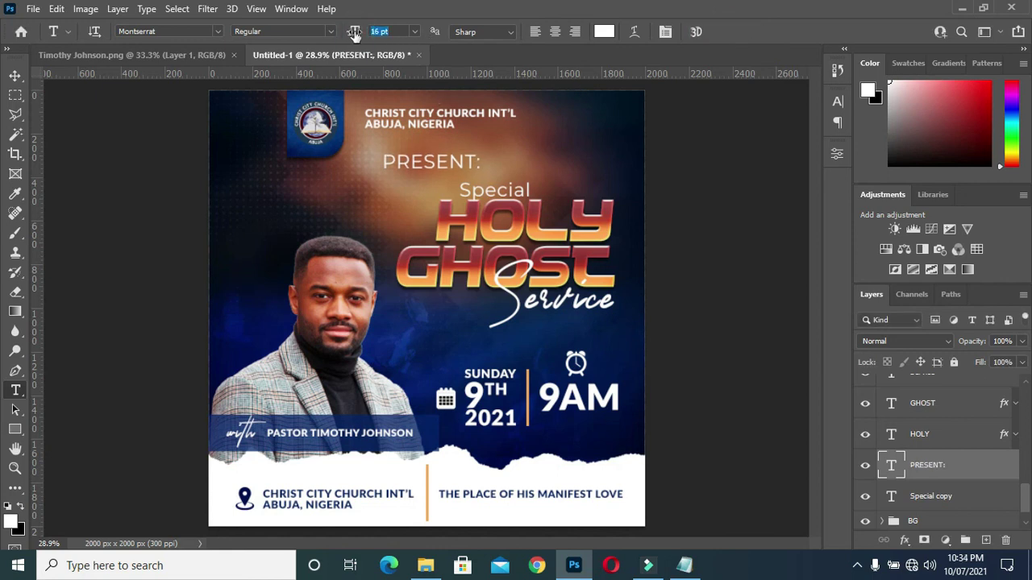
{"action": "left_click_drag", "start_coordinate": [354, 37], "coordinate": [352, 37]}
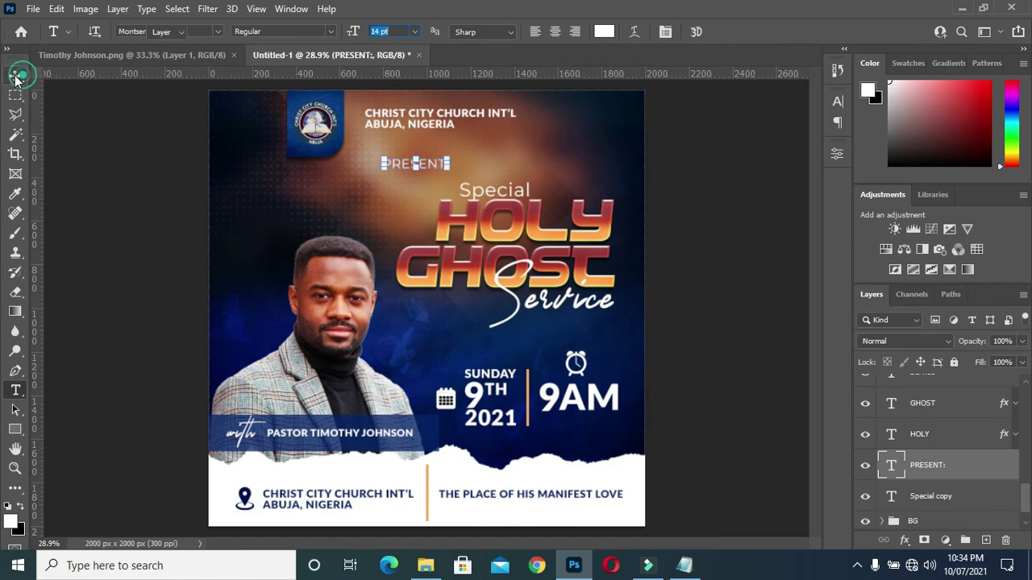
Step: Give PRESENT: a drop shadow at 54% opacity, distance 12, size 13
{"action": "left_click", "coordinate": [15, 78]}
{"action": "left_click", "coordinate": [904, 539]}
{"action": "left_click", "coordinate": [903, 531]}
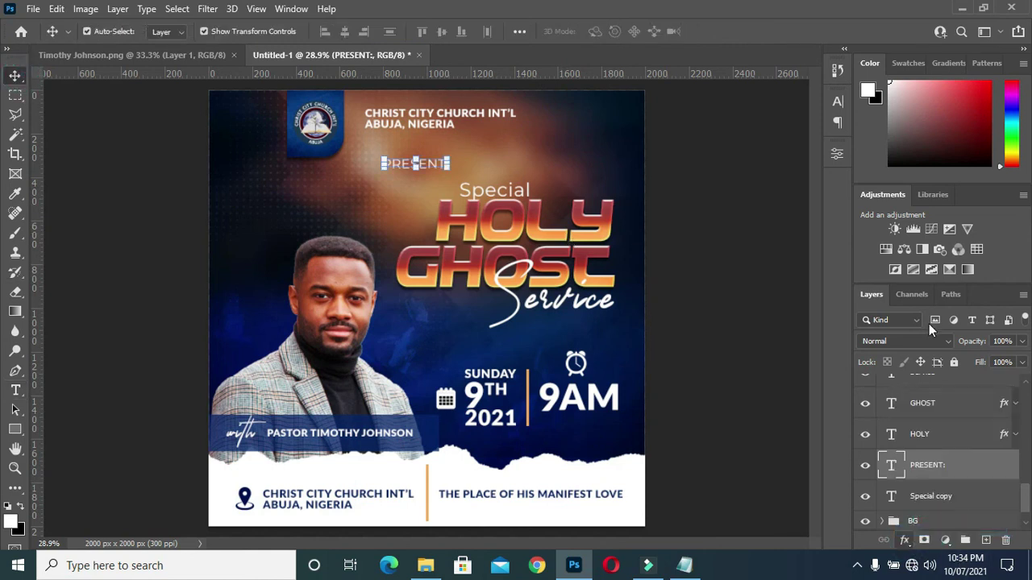
{"action": "left_click_drag", "start_coordinate": [726, 105], "coordinate": [798, 111]}
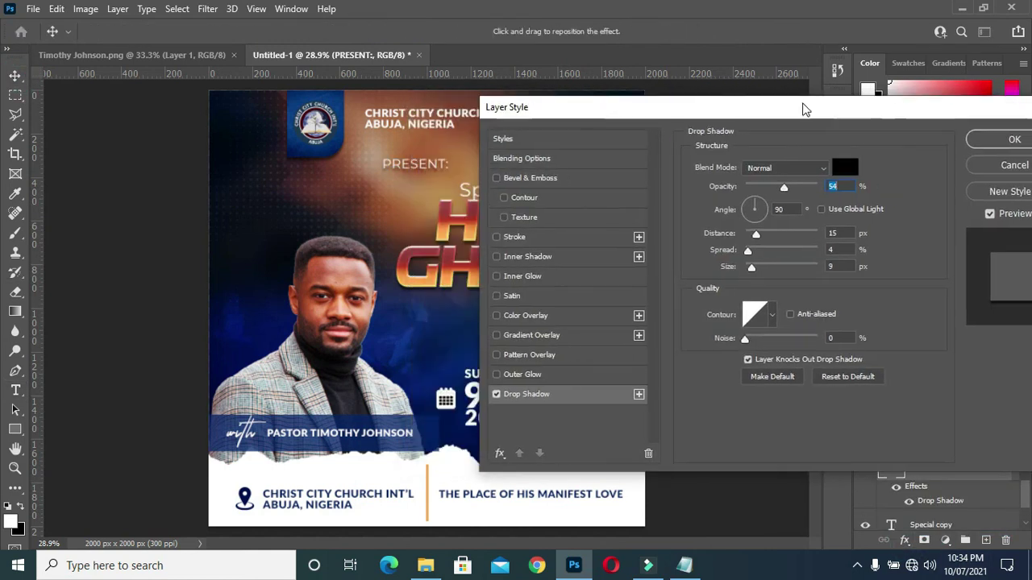
{"action": "left_click_drag", "start_coordinate": [758, 242], "coordinate": [750, 242]}
{"action": "left_click", "coordinate": [755, 237]}
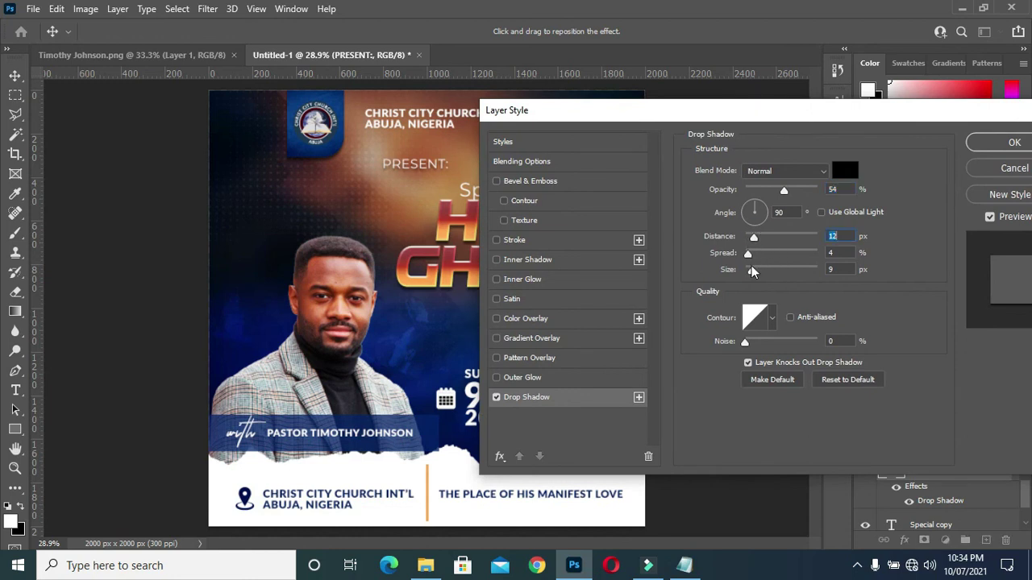
{"action": "left_click_drag", "start_coordinate": [751, 269], "coordinate": [754, 269]}
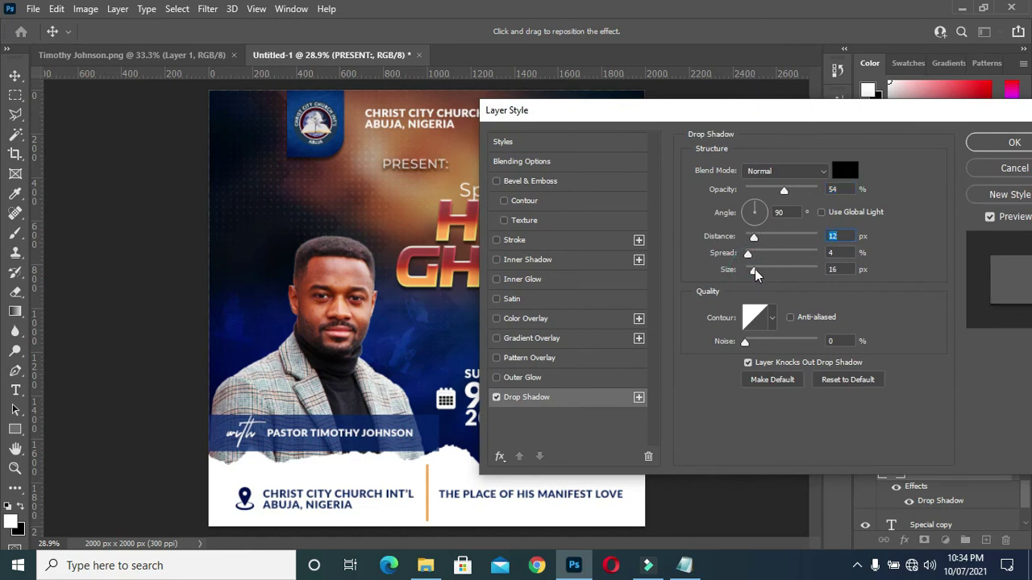
{"action": "left_click_drag", "start_coordinate": [870, 117], "coordinate": [821, 132]}
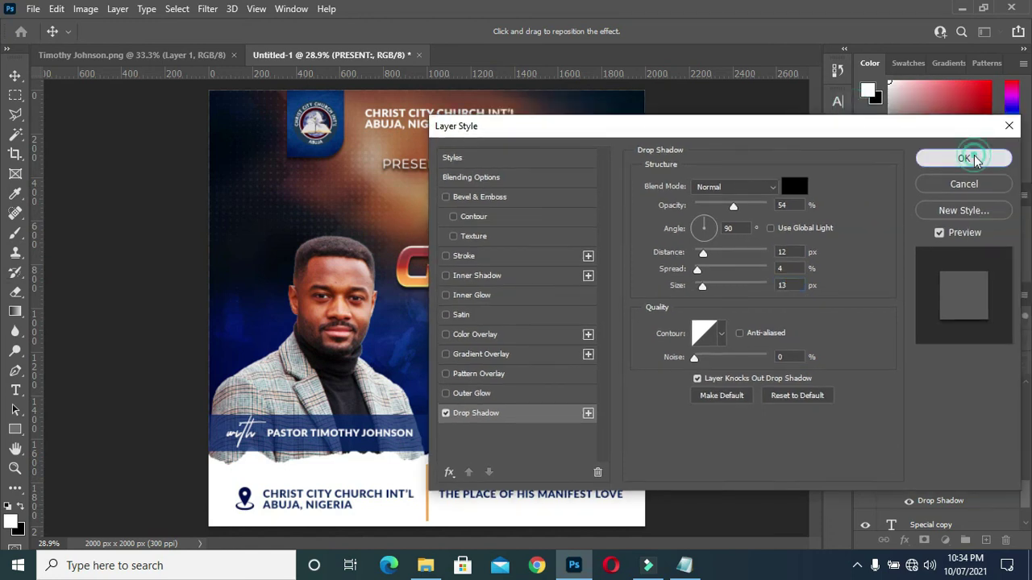
{"action": "left_click", "coordinate": [964, 157]}
Step: Scale PRESENT: to about 79% and centre it horizontally on the canvas
{"action": "left_click", "coordinate": [68, 213]}
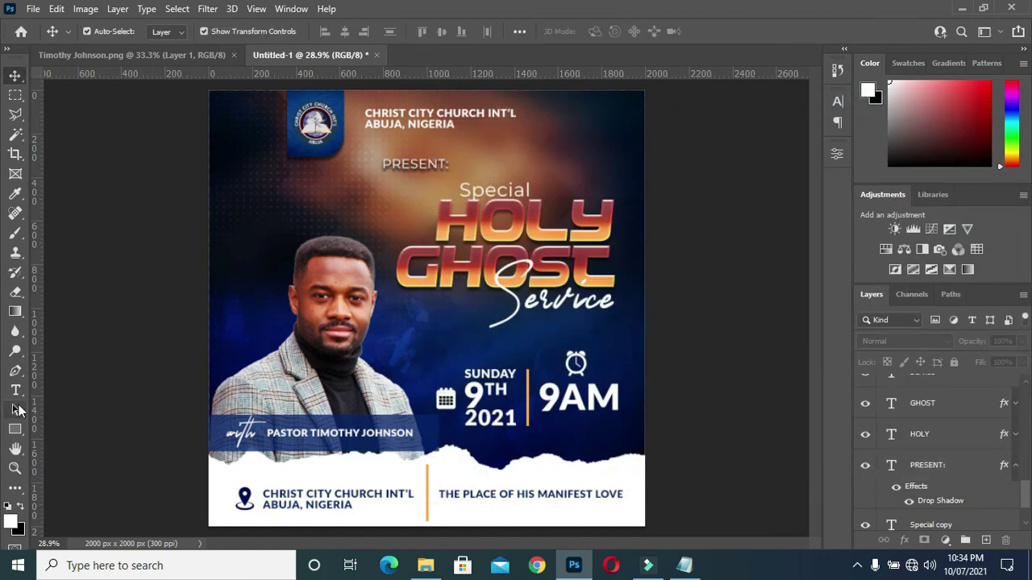
{"action": "left_click", "coordinate": [429, 164]}
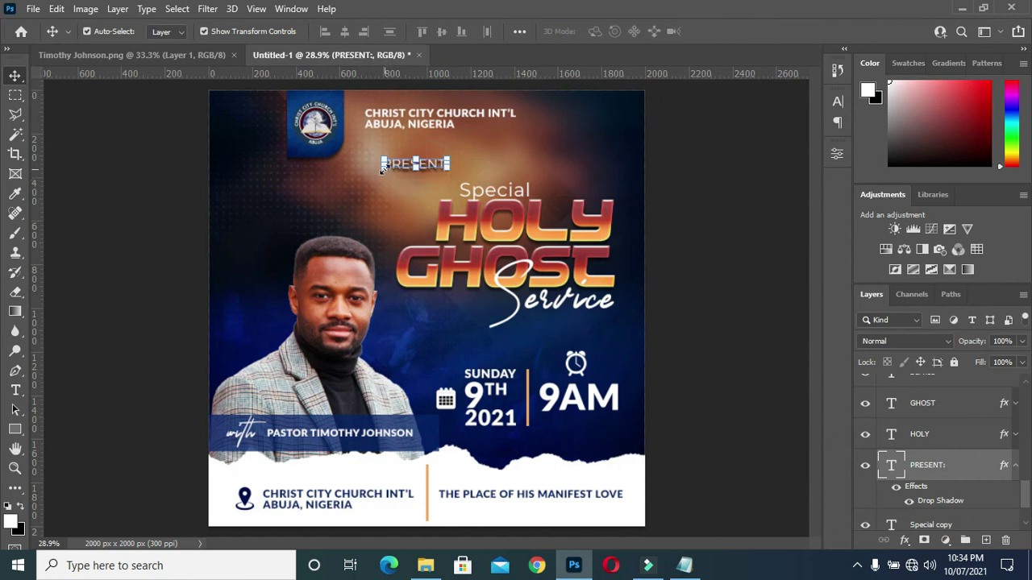
{"action": "key", "text": "ctrl+t"}
{"action": "left_click_drag", "start_coordinate": [391, 165], "coordinate": [399, 165]}
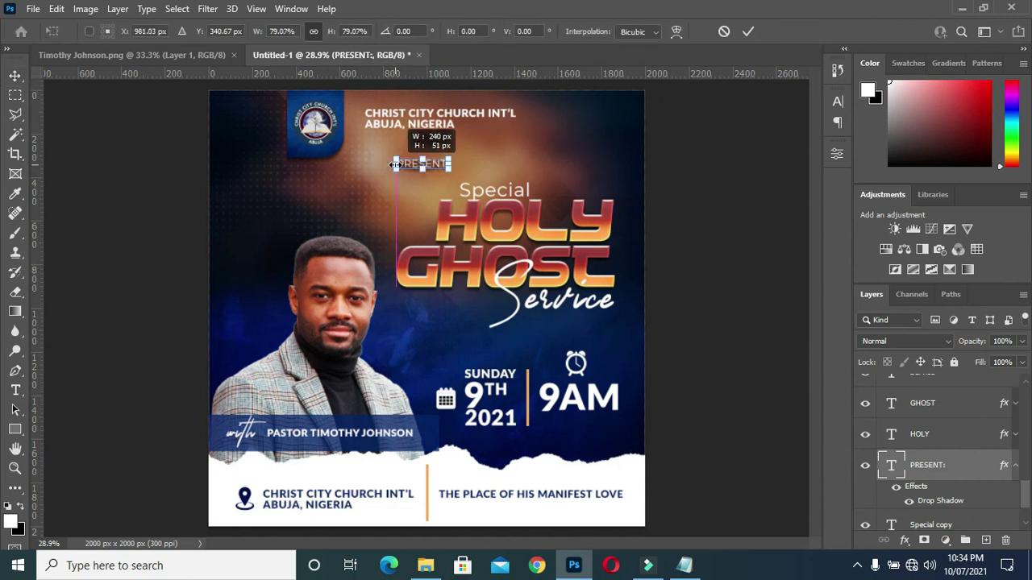
{"action": "left_click", "coordinate": [749, 32]}
{"action": "key", "text": "ctrl+a"}
{"action": "left_click", "coordinate": [344, 31]}
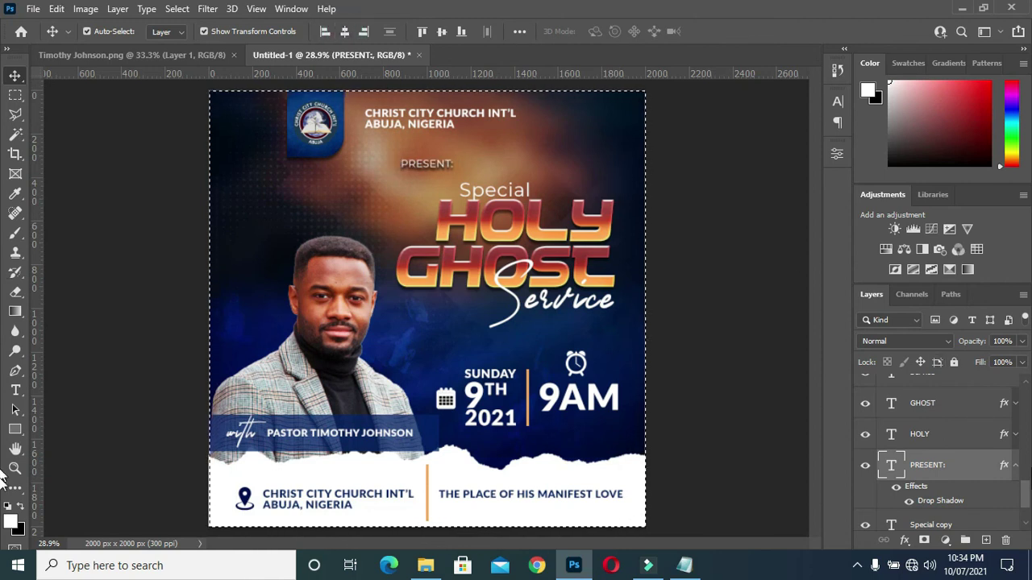
Step: Collapse the PRESENT: effects list and scroll up the Layers panel
{"action": "left_click", "coordinate": [1015, 465]}
{"action": "scroll", "coordinate": [993, 503], "scroll_direction": "up", "scroll_amount": 2}
{"action": "scroll", "coordinate": [992, 503], "scroll_direction": "up", "scroll_amount": 2}
{"action": "scroll", "coordinate": [992, 503], "scroll_direction": "up", "scroll_amount": 2}
{"action": "scroll", "coordinate": [993, 503], "scroll_direction": "up", "scroll_amount": 2}
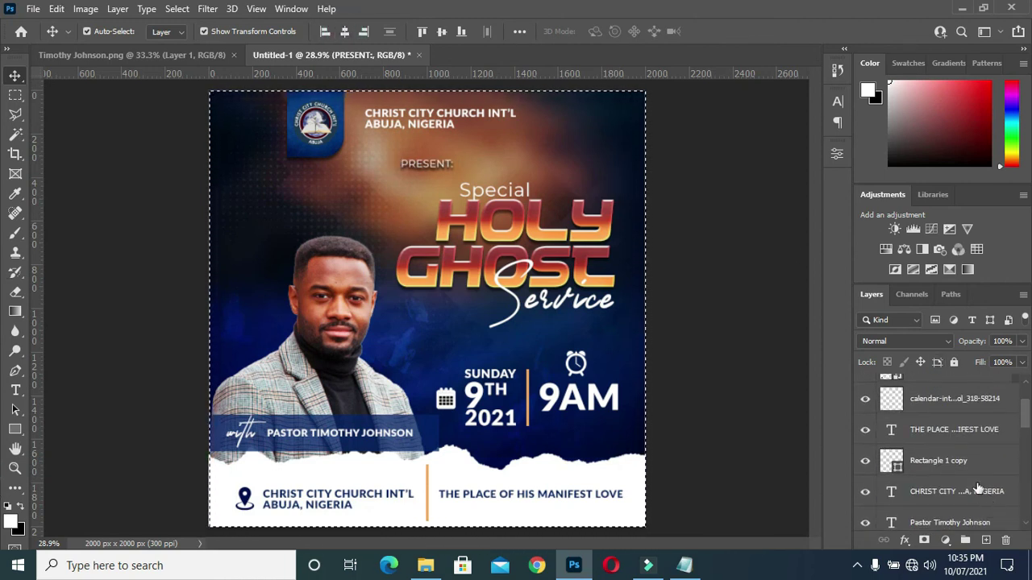
{"action": "scroll", "coordinate": [973, 497], "scroll_direction": "up", "scroll_amount": 2}
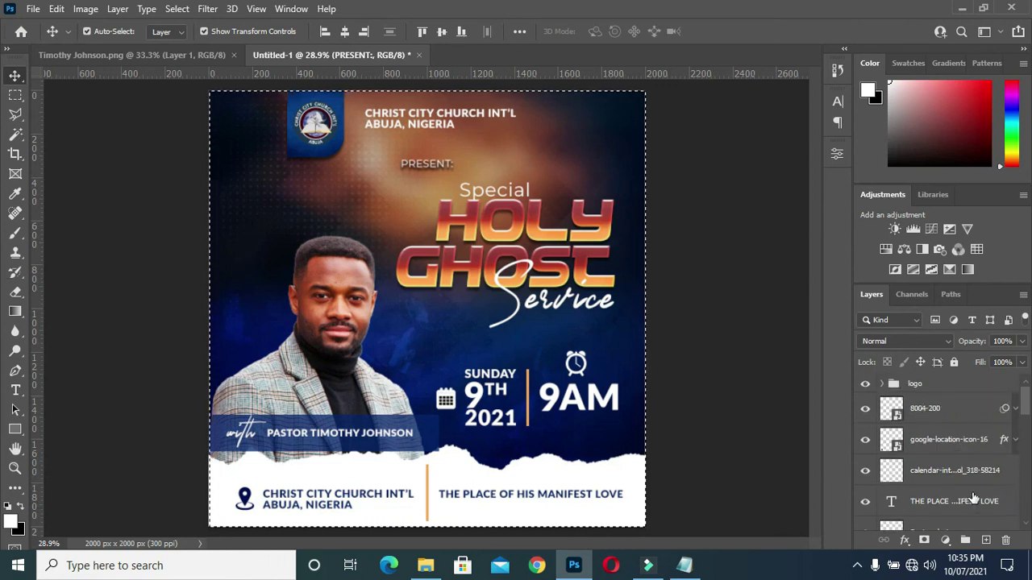
Step: Centre the CHRIST CITY church name text horizontally on the flyer
{"action": "scroll", "coordinate": [964, 475], "scroll_direction": "down", "scroll_amount": 3}
{"action": "left_click", "coordinate": [953, 453]}
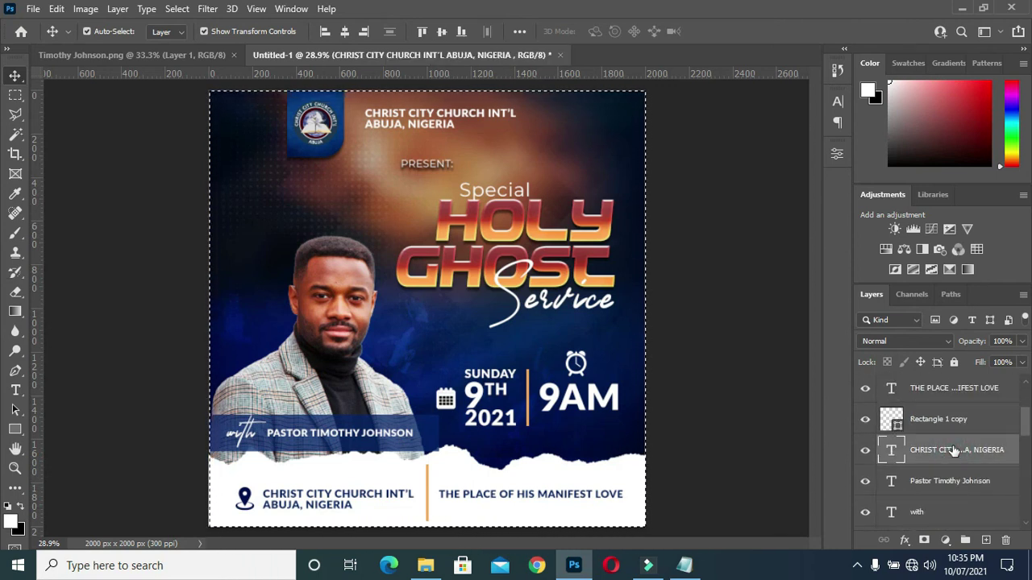
{"action": "scroll", "coordinate": [947, 435], "scroll_direction": "up", "scroll_amount": 2}
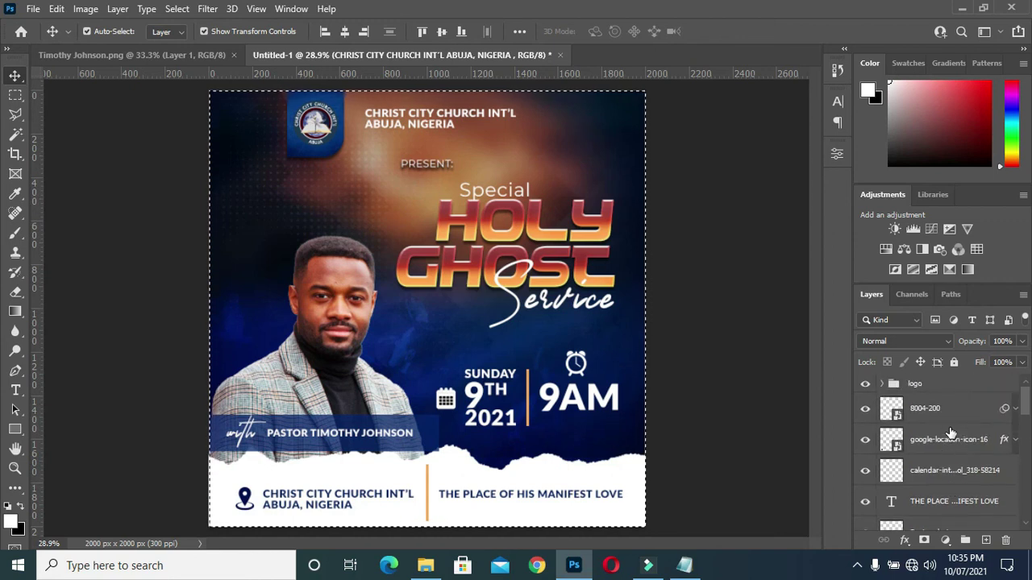
{"action": "left_click", "coordinate": [882, 383]}
{"action": "left_click", "coordinate": [955, 408]}
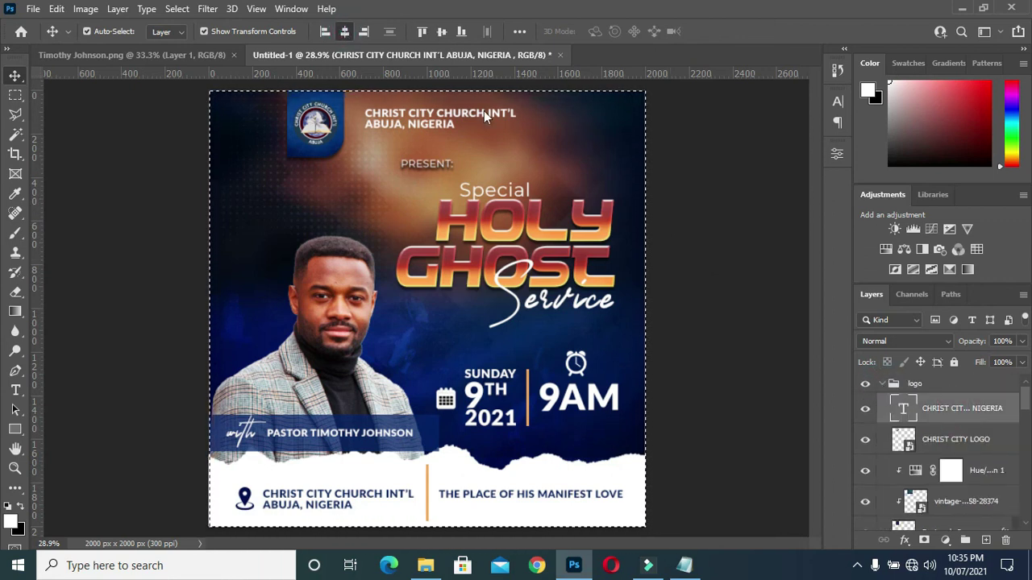
{"action": "left_click", "coordinate": [344, 31]}
{"action": "key", "text": "ctrl+d"}
Step: Group the date, time, pastor and address layers into a group named 'place'
{"action": "left_click", "coordinate": [882, 384]}
{"action": "left_click", "coordinate": [949, 409]}
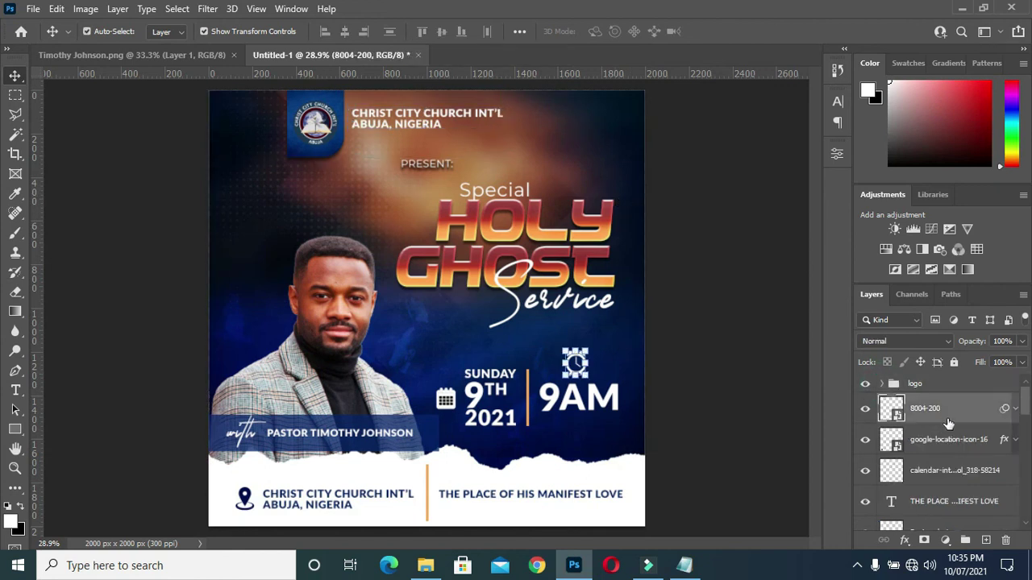
{"action": "scroll", "coordinate": [949, 450], "scroll_direction": "down", "scroll_amount": 2}
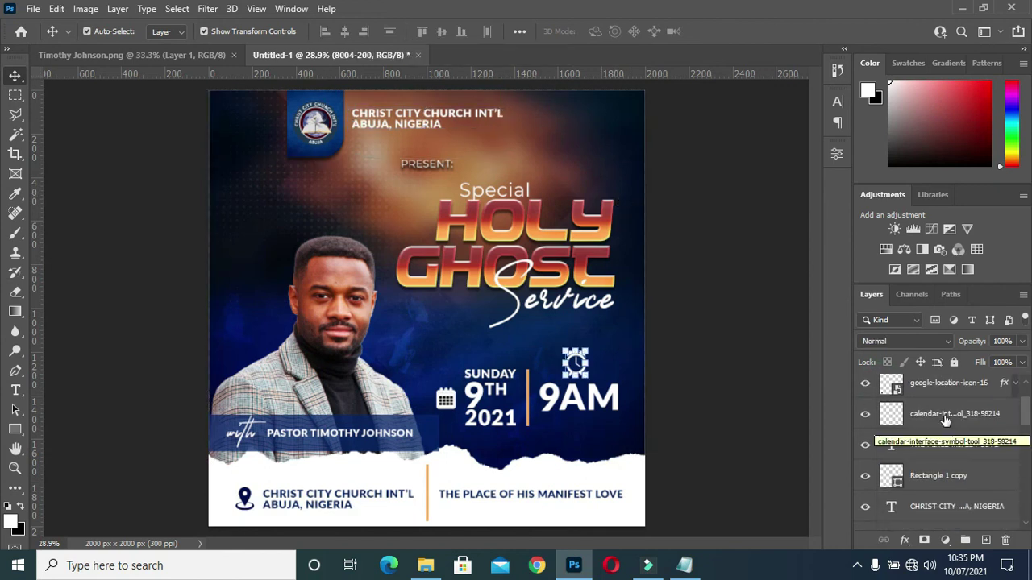
{"action": "left_click", "coordinate": [945, 416]}
{"action": "key", "text": "ctrl+g"}
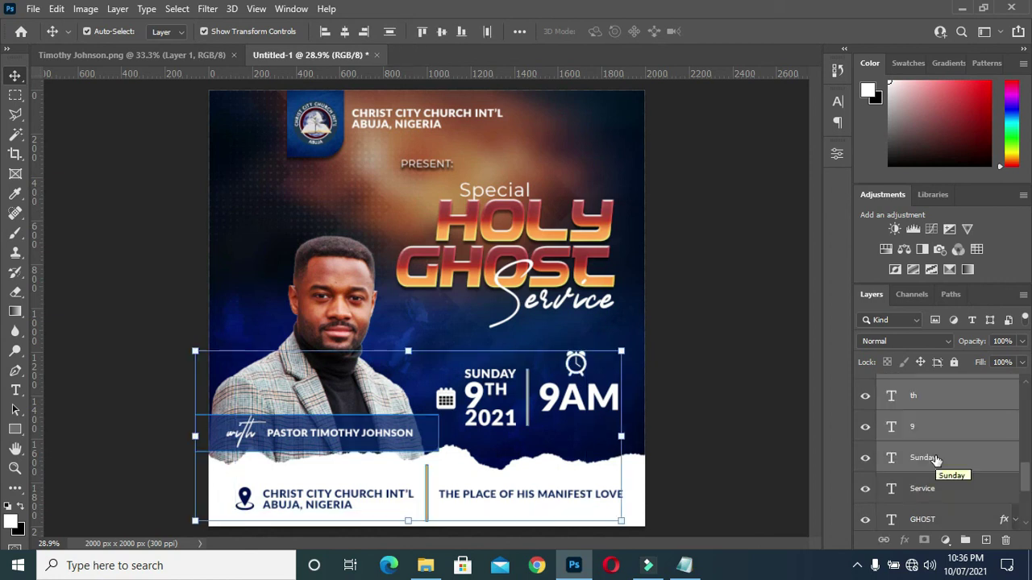
{"action": "double_click", "coordinate": [921, 384]}
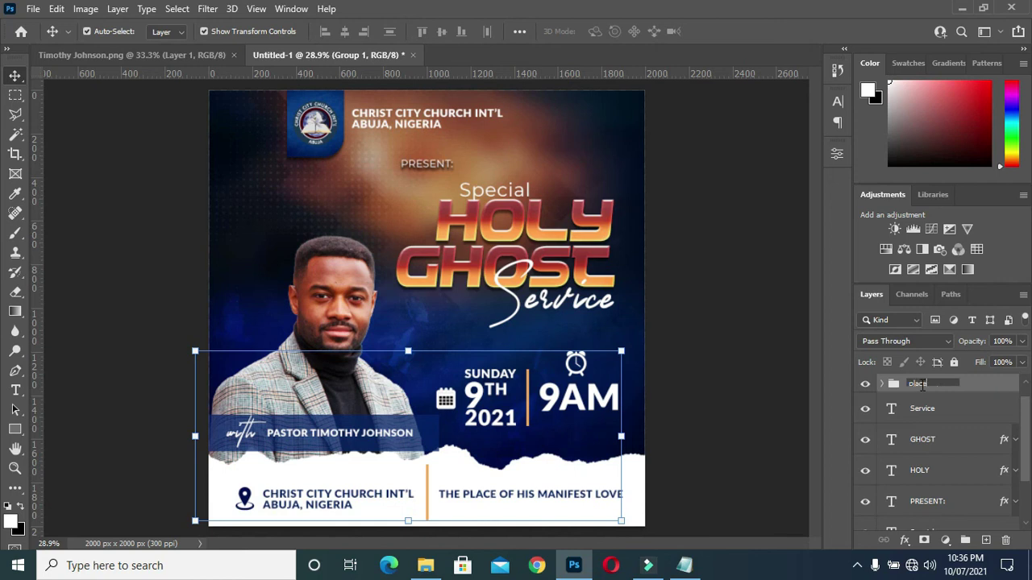
{"action": "key", "text": "Return"}
{"action": "left_click", "coordinate": [919, 405]}
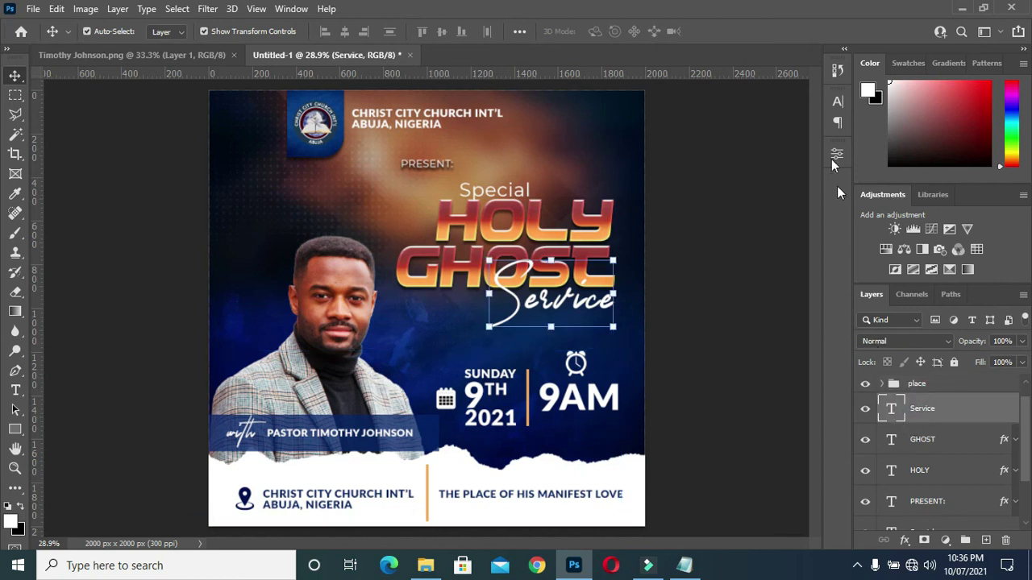
Step: Recolour the Service script to yellow #ffdc52, starting from the orange sampled in HOLY
{"action": "left_click", "coordinate": [837, 101]}
{"action": "left_click", "coordinate": [787, 189]}
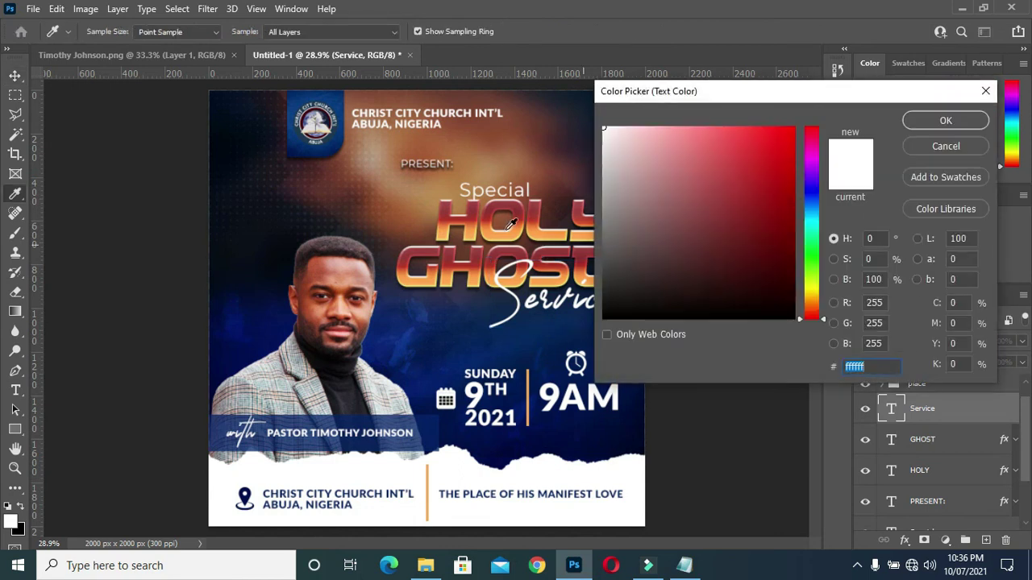
{"action": "left_click", "coordinate": [504, 278]}
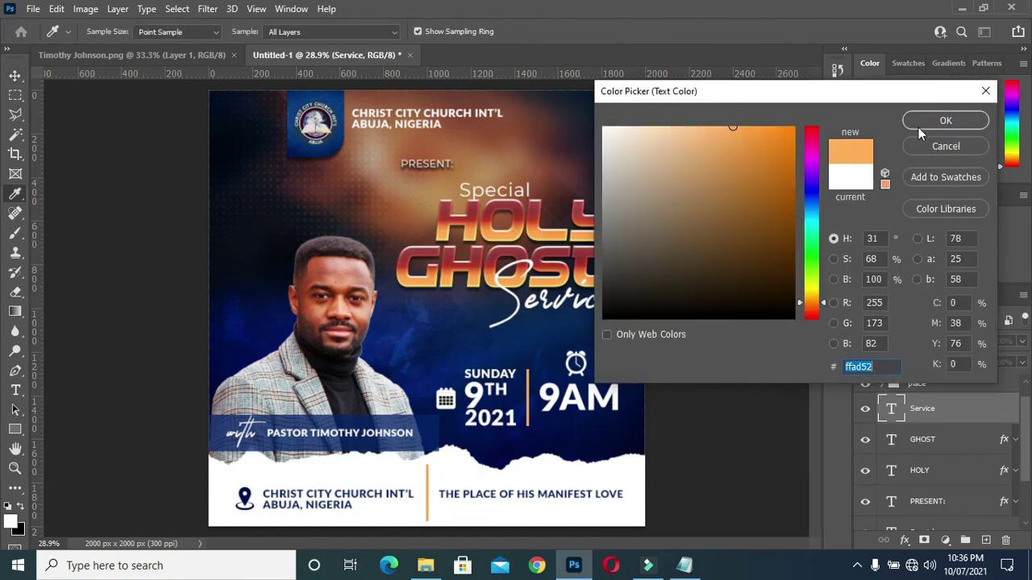
{"action": "left_click_drag", "start_coordinate": [812, 300], "coordinate": [816, 306]}
{"action": "left_click", "coordinate": [816, 307]}
{"action": "left_click_drag", "start_coordinate": [815, 302], "coordinate": [816, 296]}
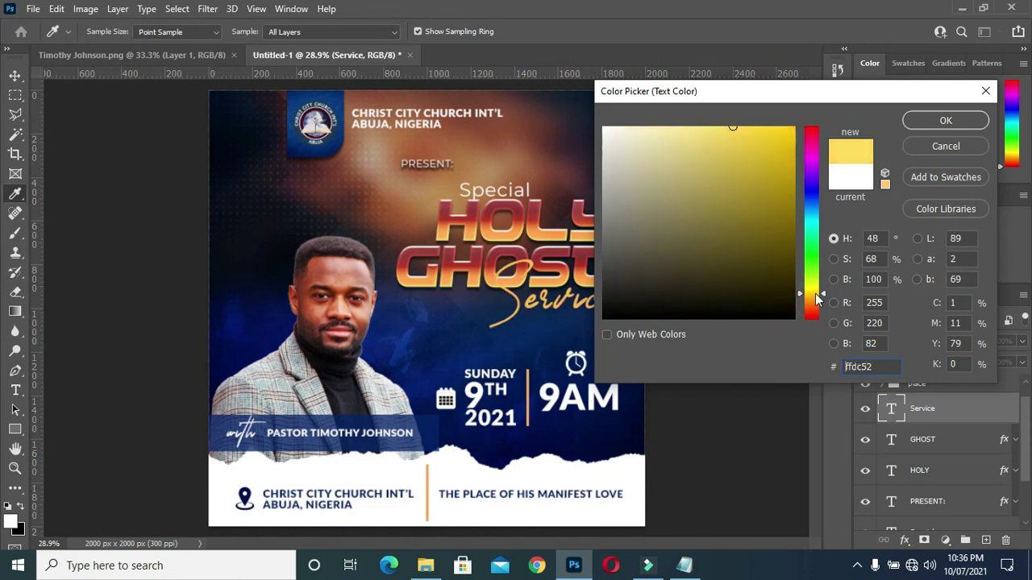
{"action": "left_click", "coordinate": [947, 120]}
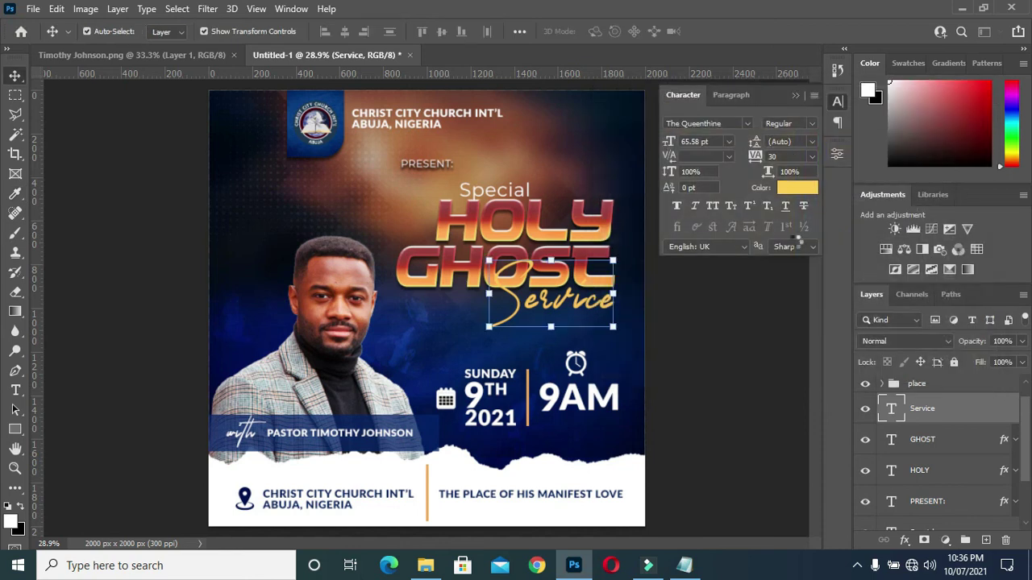
{"action": "left_click", "coordinate": [795, 96]}
{"action": "scroll", "coordinate": [924, 492], "scroll_direction": "down", "scroll_amount": 1}
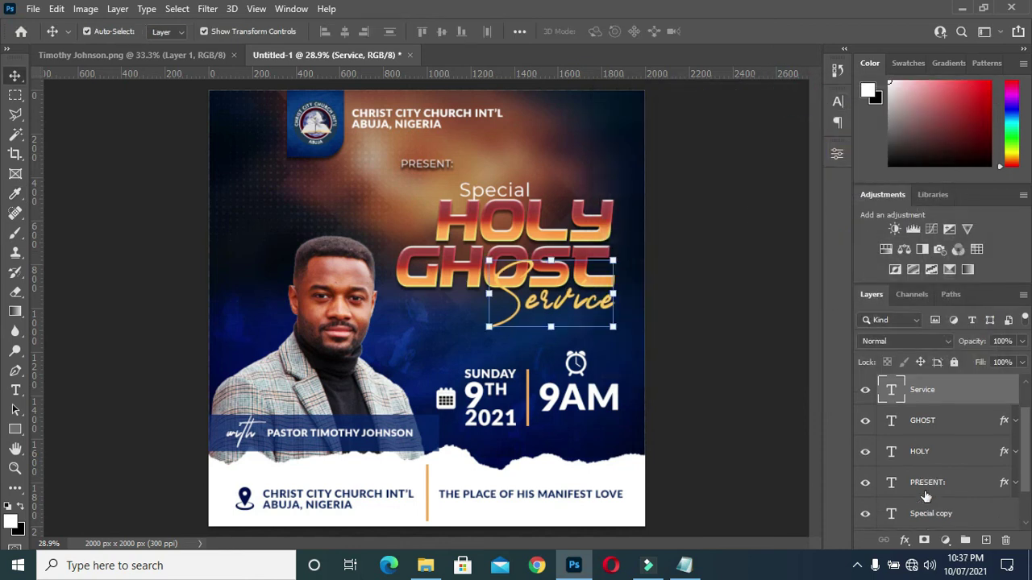
Step: Group the title layers from Service down to Special copy
{"action": "scroll", "coordinate": [926, 497], "scroll_direction": "down", "scroll_amount": 2}
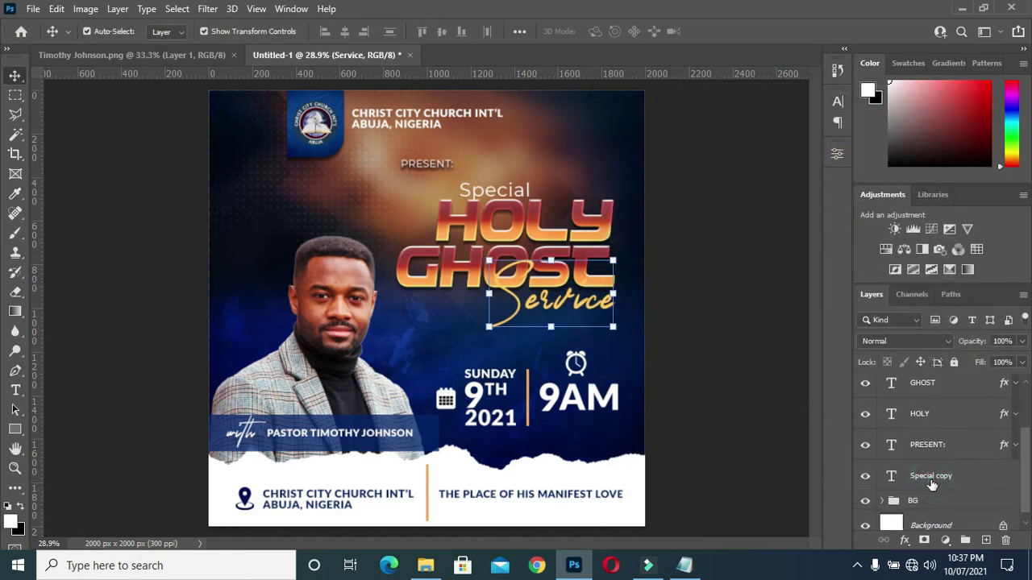
{"action": "left_click", "coordinate": [933, 481], "text": "shift"}
{"action": "key", "text": "ctrl+g"}
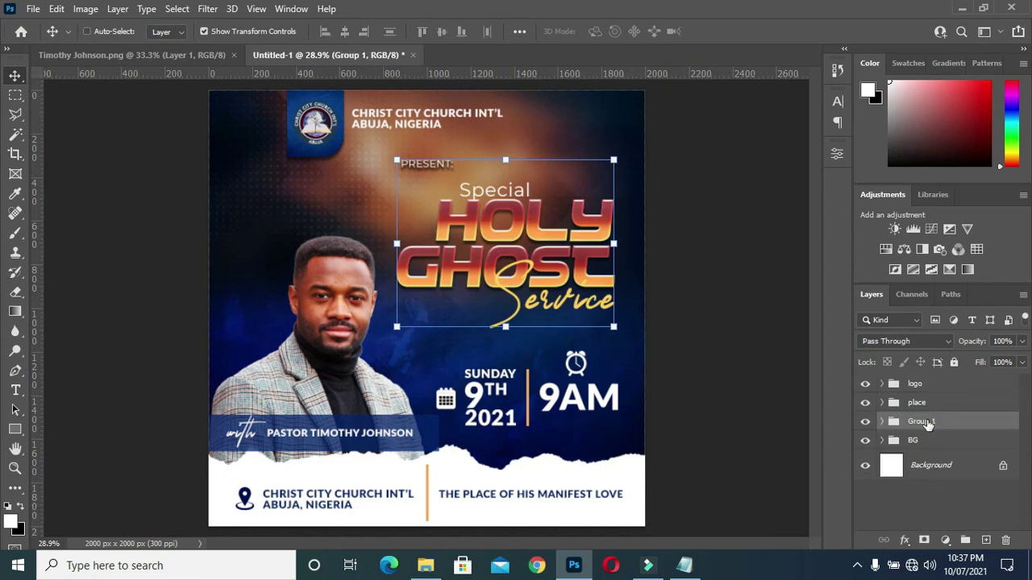
Step: Nudge the Special word left and shrink it to about 89%
{"action": "left_click", "coordinate": [494, 190]}
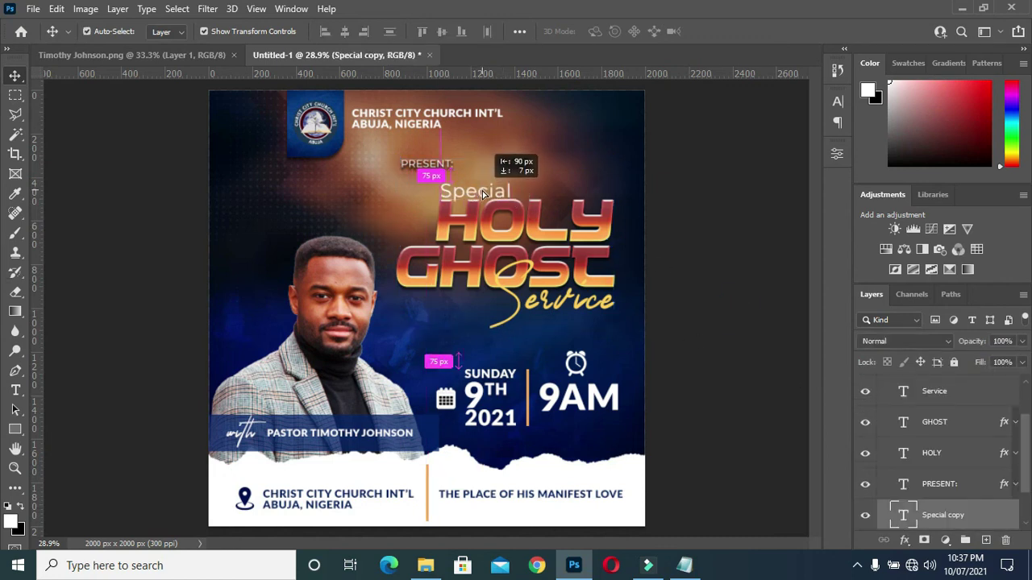
{"action": "mouse_move", "coordinate": [498, 192]}
{"action": "left_mouse_down"}
{"action": "mouse_move", "coordinate": [478, 192]}
{"action": "mouse_move", "coordinate": [505, 184]}
{"action": "left_mouse_up"}
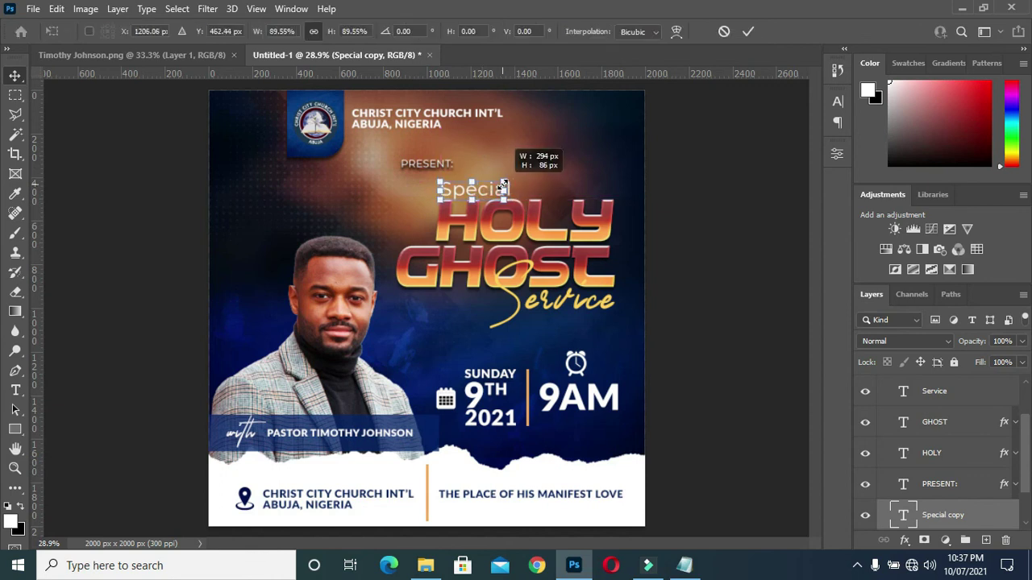
{"action": "left_click", "coordinate": [748, 31]}
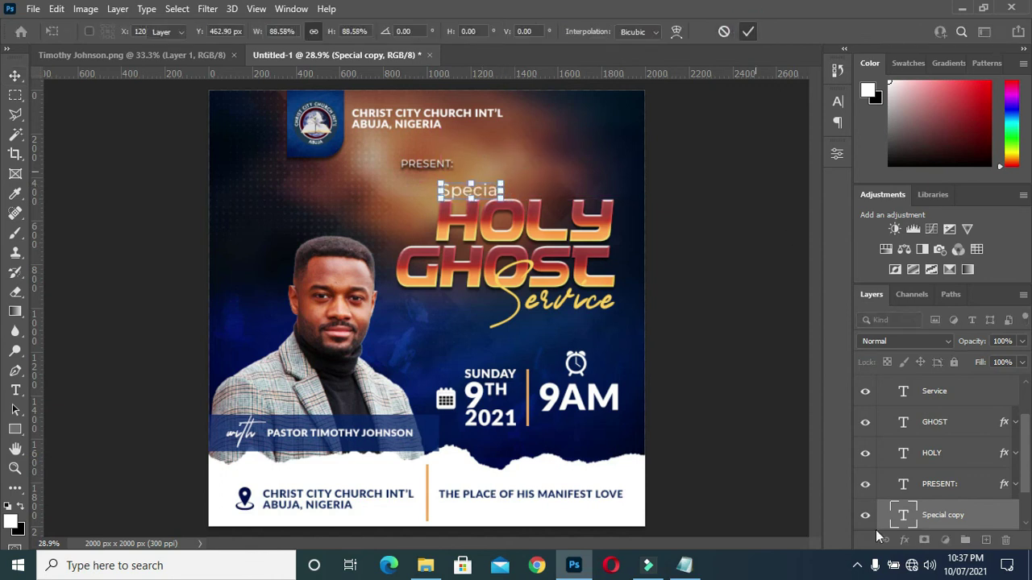
{"action": "left_click", "coordinate": [909, 538]}
Step: Apply a black drop shadow to Special at 54% opacity, distance 12, size 13
{"action": "key", "text": "Escape"}
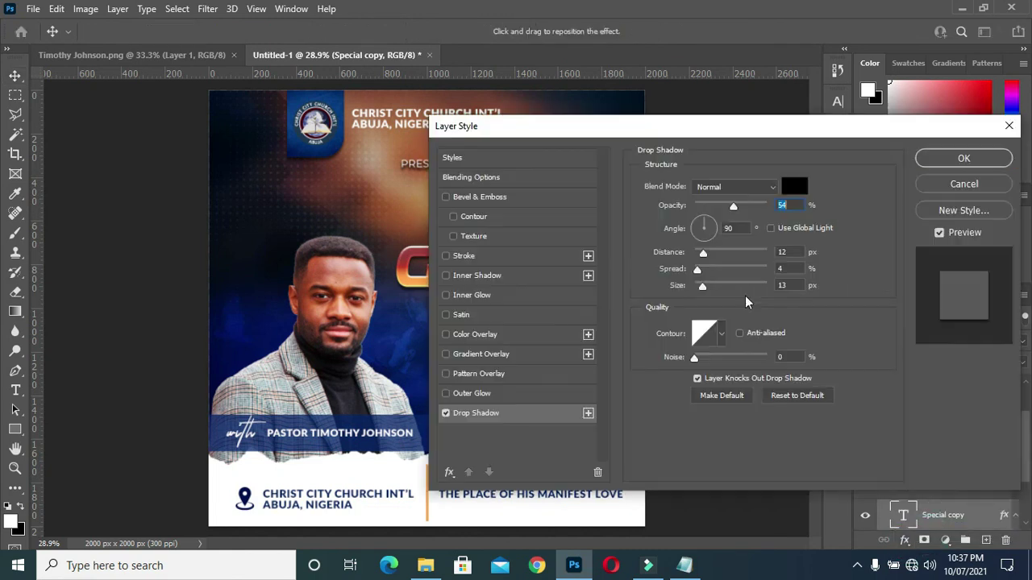
{"action": "left_click_drag", "start_coordinate": [759, 125], "coordinate": [752, 151]}
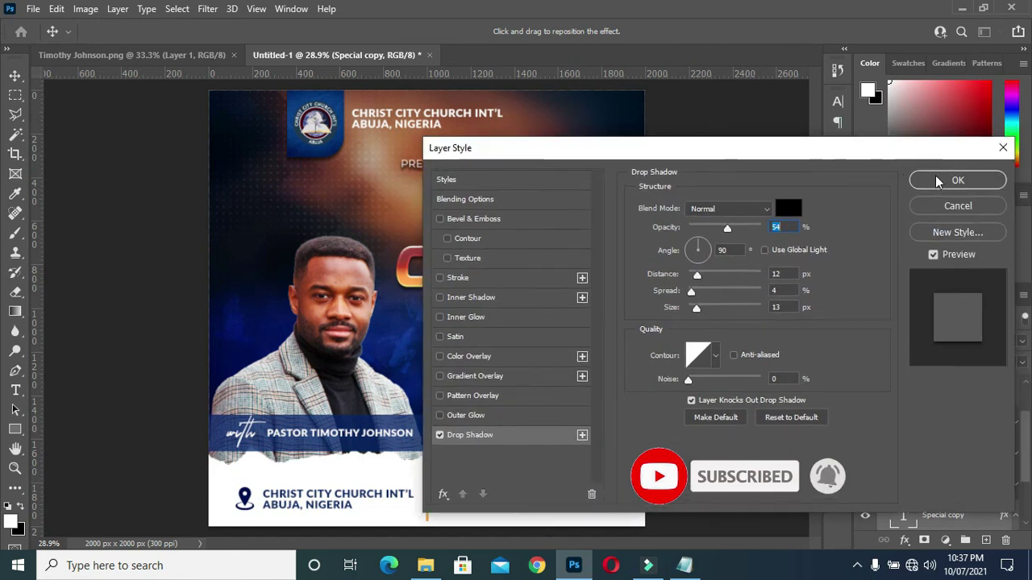
{"action": "key", "text": "Return"}
{"action": "left_click", "coordinate": [494, 196]}
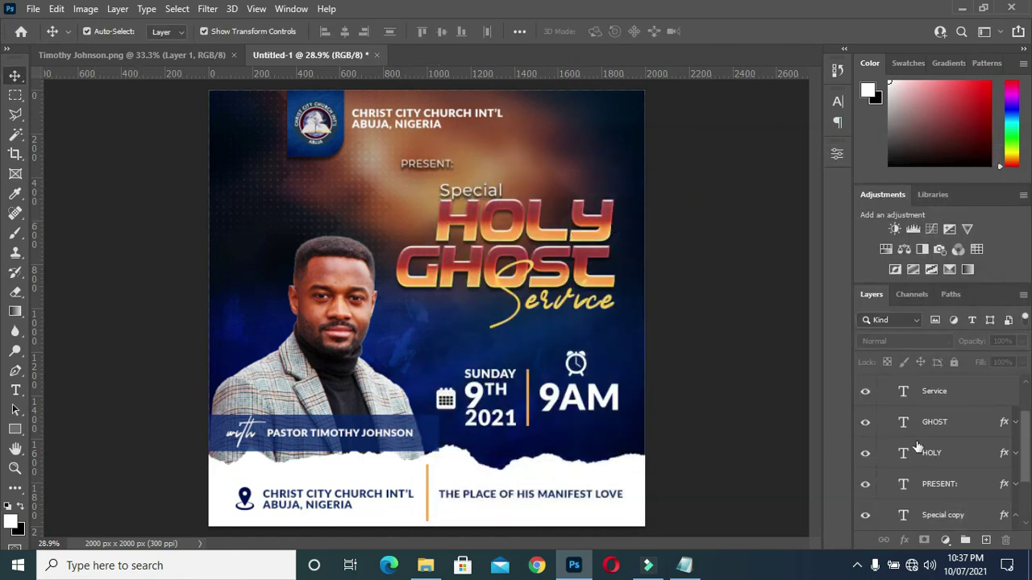
Step: Rename the title group to 'HOLY'
{"action": "scroll", "coordinate": [904, 443], "scroll_direction": "up", "scroll_amount": 2}
{"action": "left_click", "coordinate": [882, 422]}
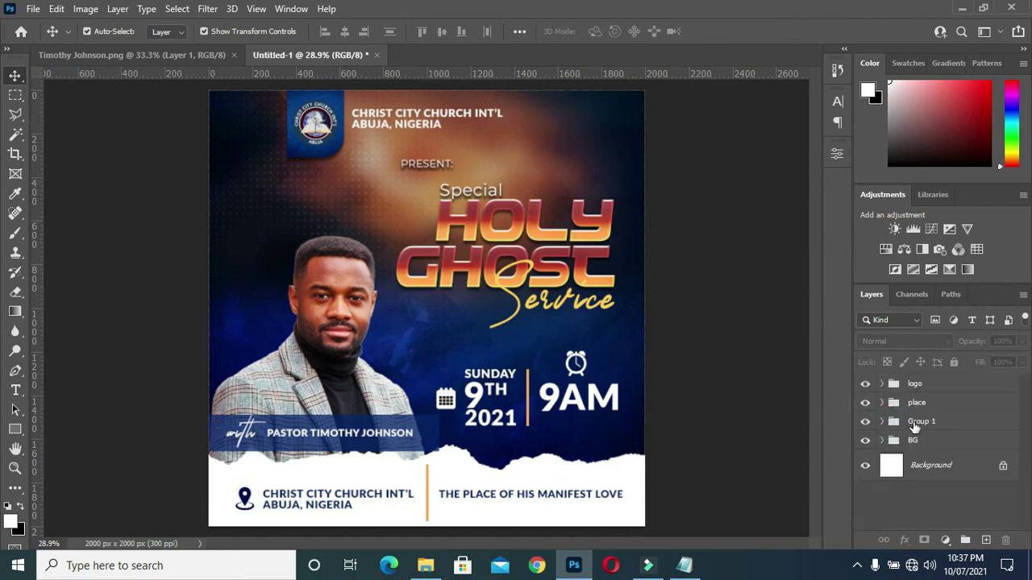
{"action": "left_click", "coordinate": [915, 426]}
{"action": "double_click", "coordinate": [920, 422]}
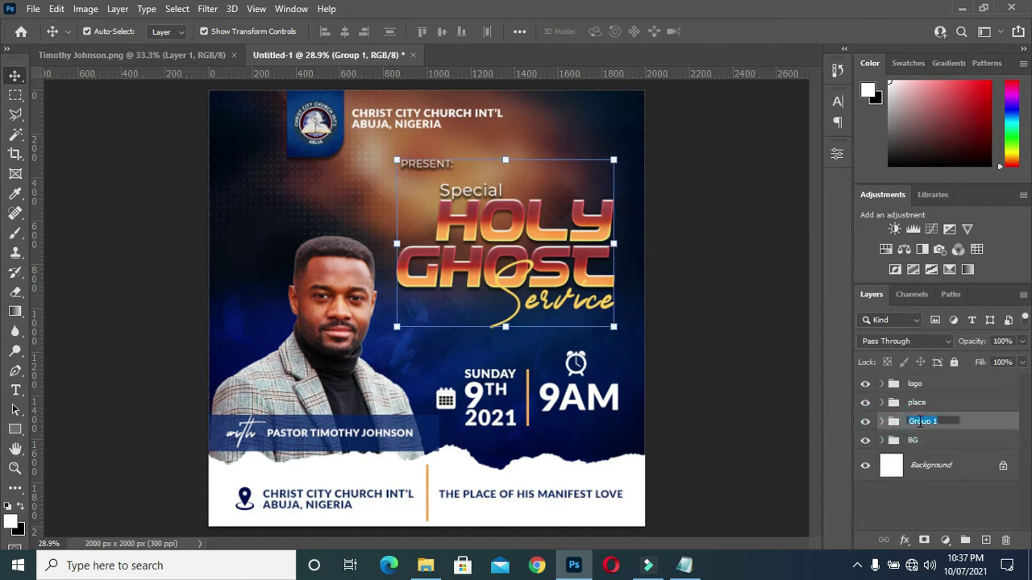
{"action": "type", "text": "HOLY"}
{"action": "key", "text": "Return"}
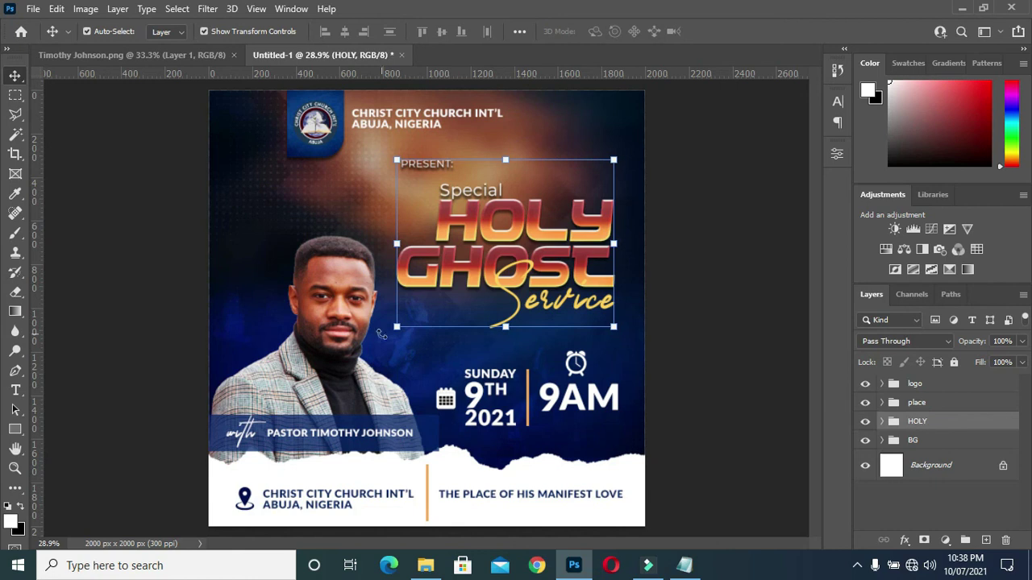
Step: Enlarge the HOLY title group to about 117% and shift the pastor's photo slightly left
{"action": "left_click_drag", "start_coordinate": [396, 326], "coordinate": [377, 342]}
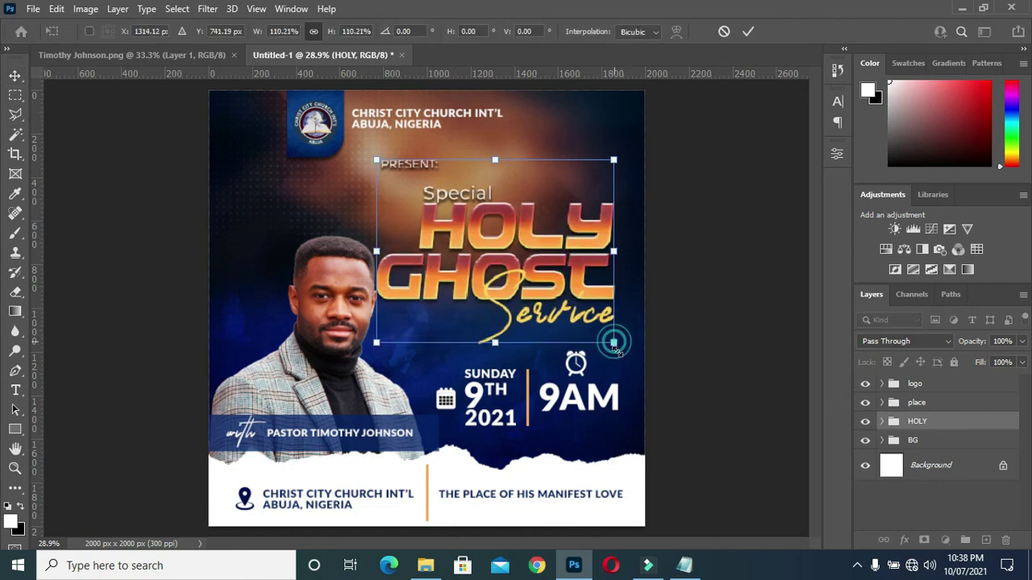
{"action": "left_click_drag", "start_coordinate": [614, 343], "coordinate": [630, 355]}
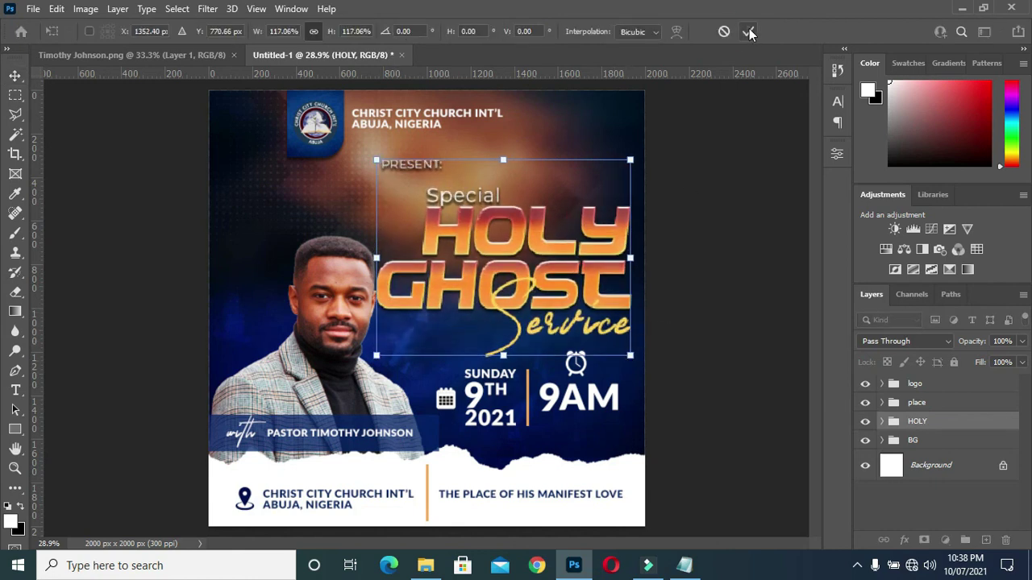
{"action": "key", "text": "Return"}
{"action": "left_click", "coordinate": [324, 305]}
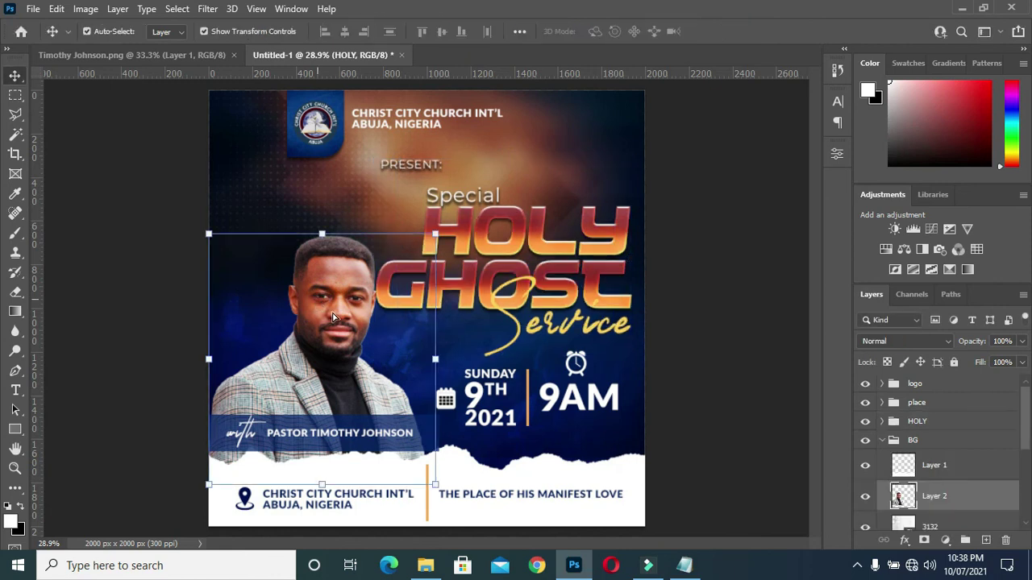
{"action": "left_click_drag", "start_coordinate": [333, 318], "coordinate": [318, 322]}
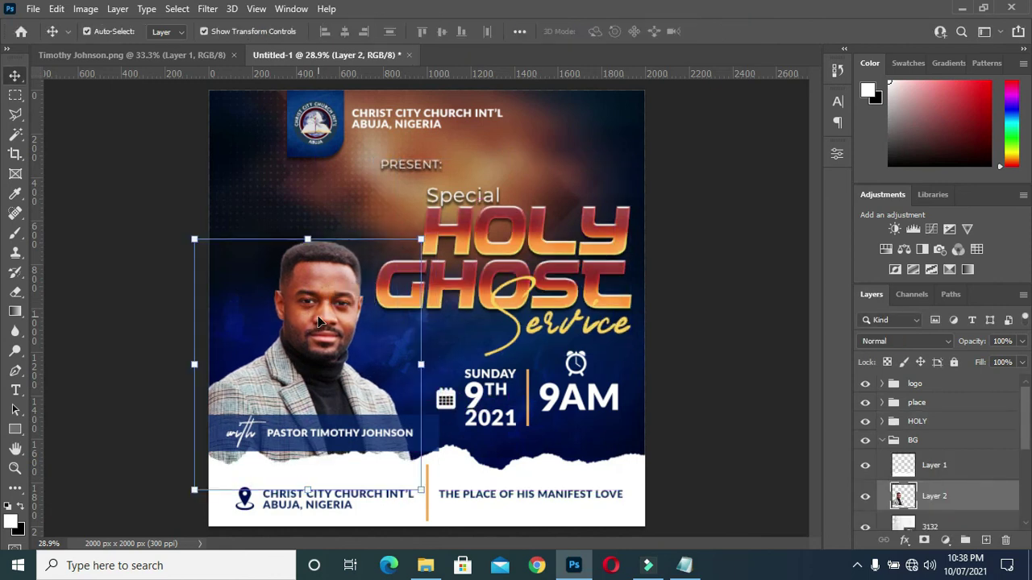
{"action": "left_click", "coordinate": [680, 173]}
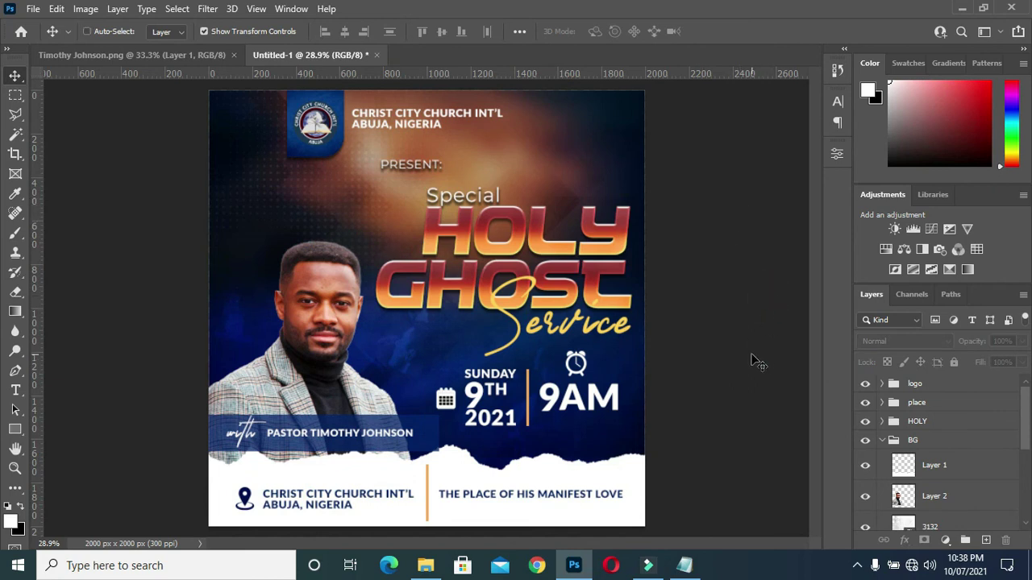
Step: Collapse the BG group and stamp a merged copy of the whole flyer on top
{"action": "scroll", "coordinate": [758, 362], "scroll_direction": "up", "scroll_amount": 1}
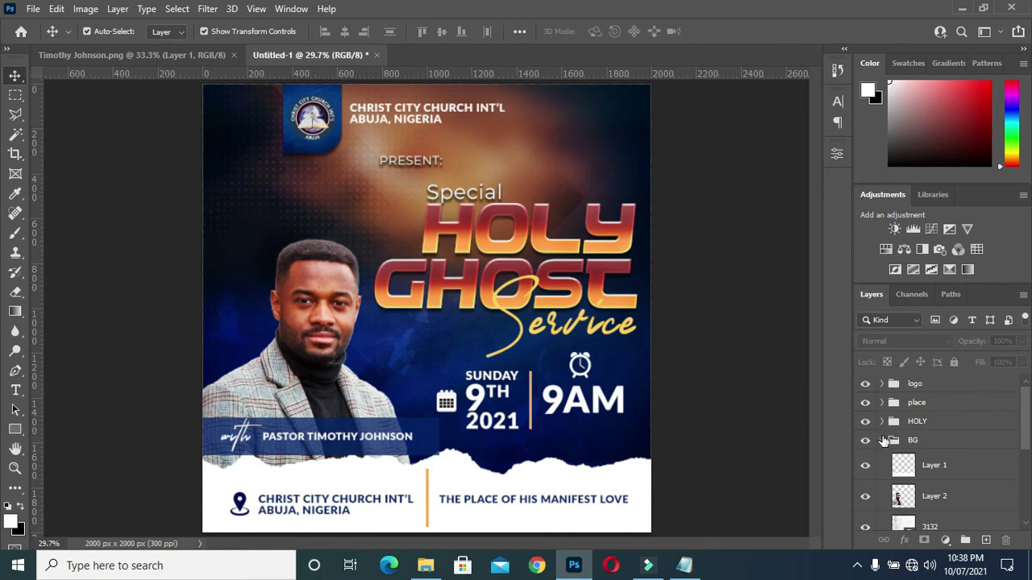
{"action": "left_click", "coordinate": [883, 440]}
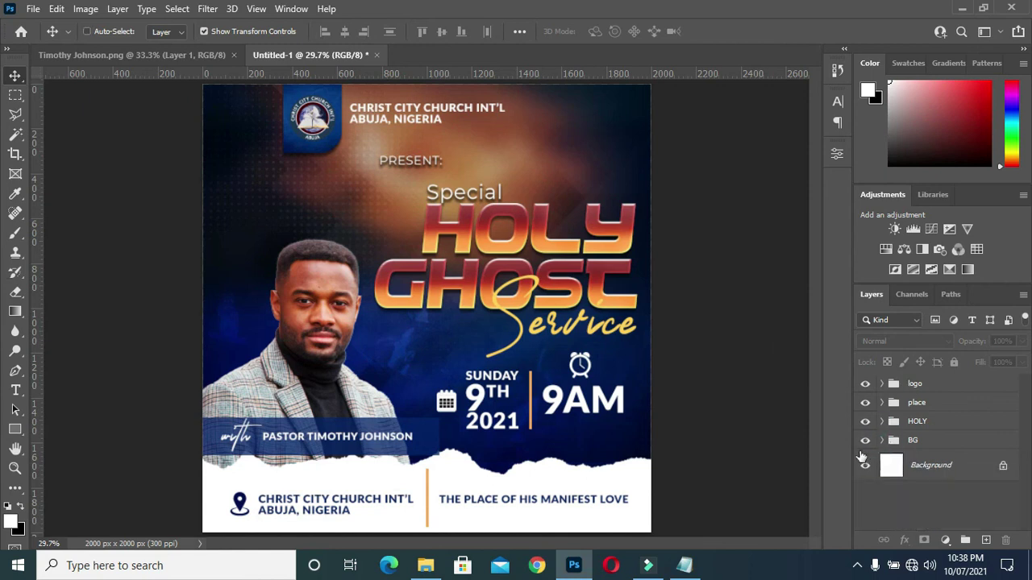
{"action": "key", "text": "ctrl+shift+alt+e"}
Step: Add a Hue/Saturation adjustment at Hue -3, clipped to the merged layer
{"action": "left_click", "coordinate": [945, 540]}
{"action": "left_click", "coordinate": [952, 395]}
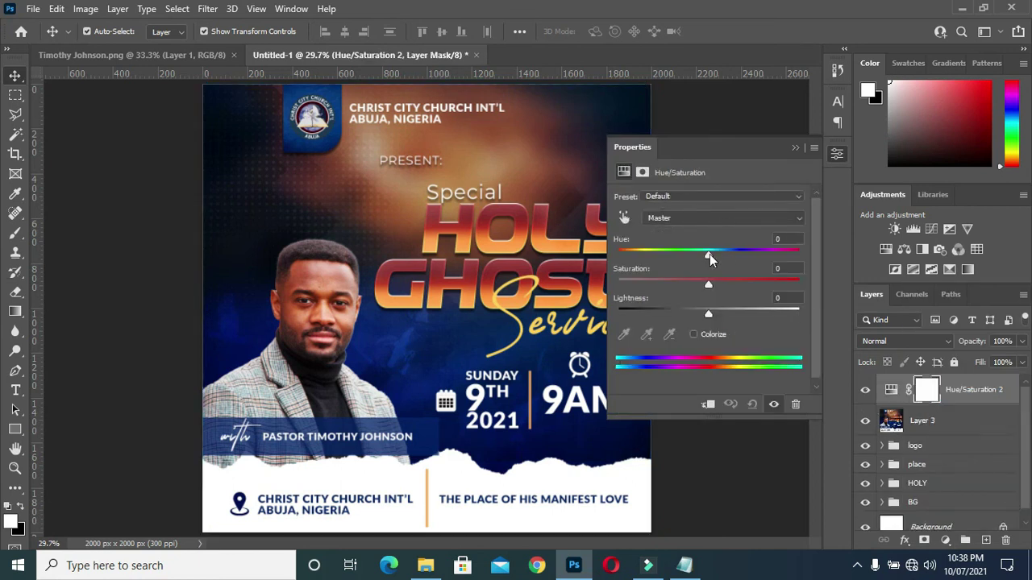
{"action": "left_click_drag", "start_coordinate": [709, 254], "coordinate": [706, 258]}
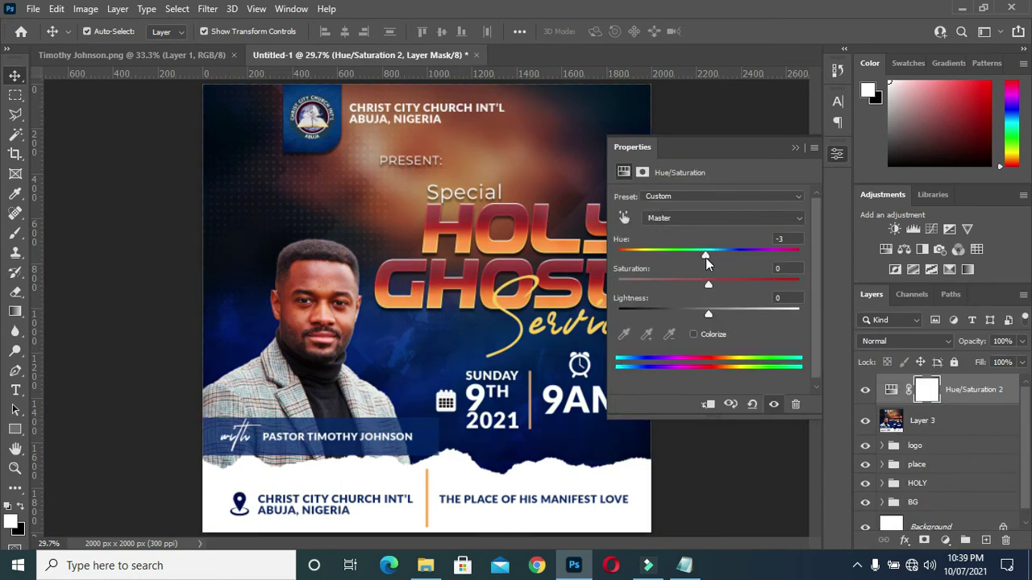
{"action": "left_click", "coordinate": [710, 405]}
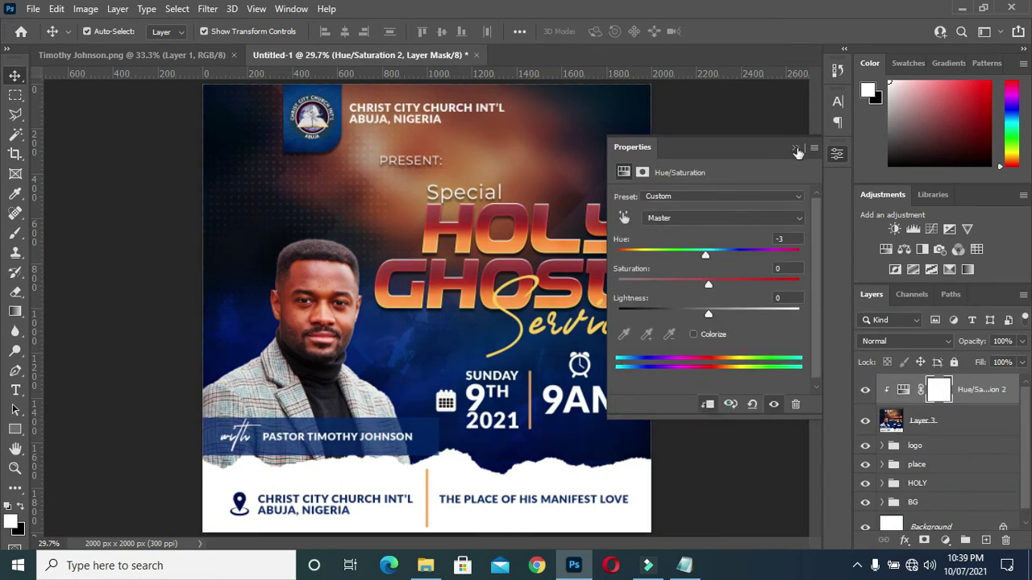
{"action": "left_click", "coordinate": [795, 148]}
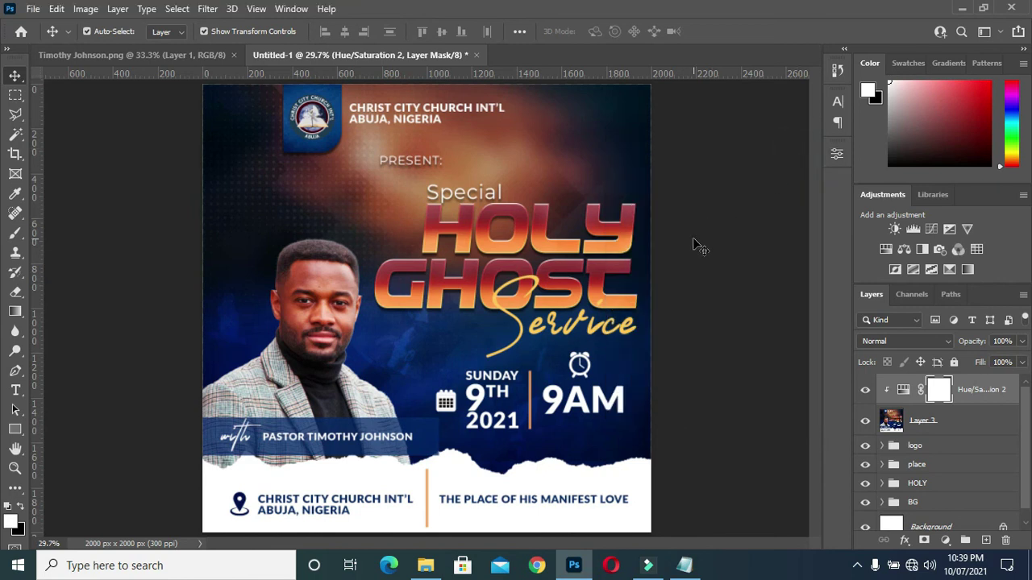
{"action": "left_click", "coordinate": [741, 229]}
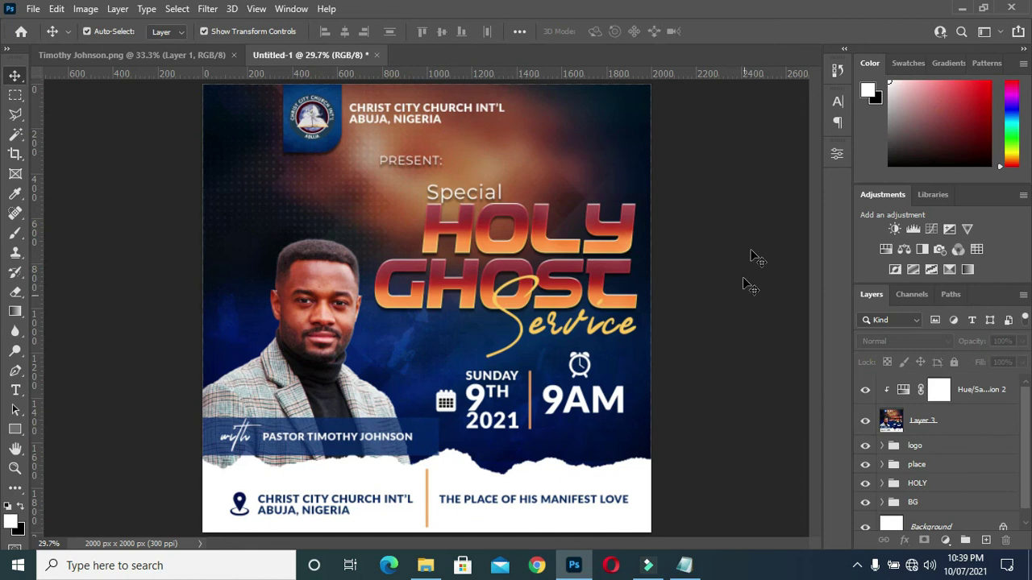